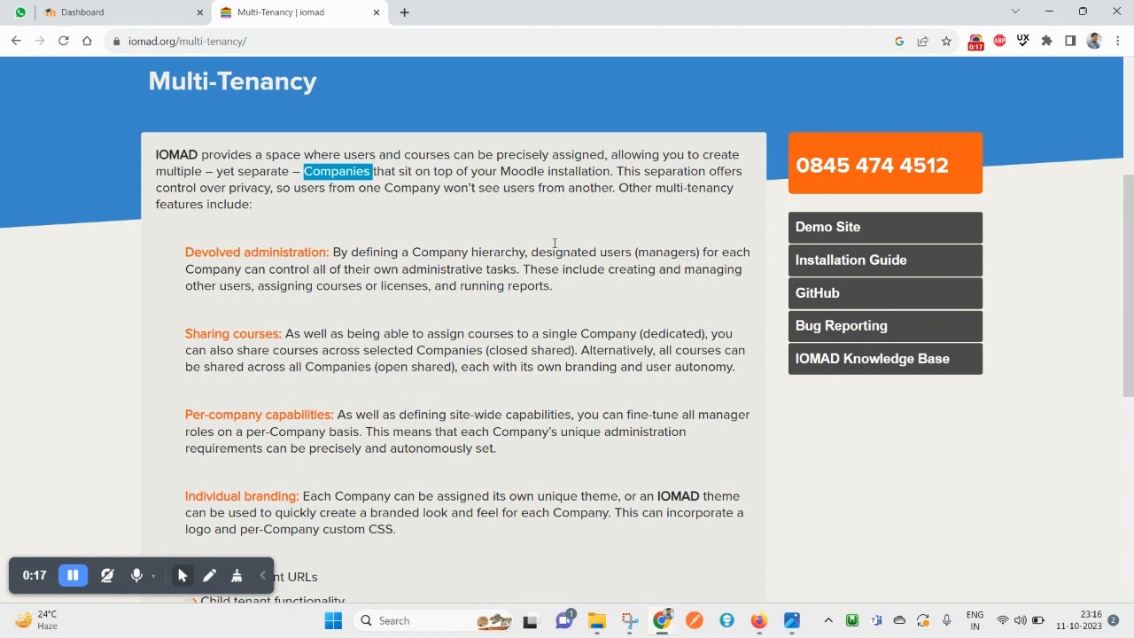
# Highlight 'Moodle installation' and 'Companies' while reading the Multi-Tenancy intro
pyautogui.moveTo(610, 171); pyautogui.dragTo(529, 171)
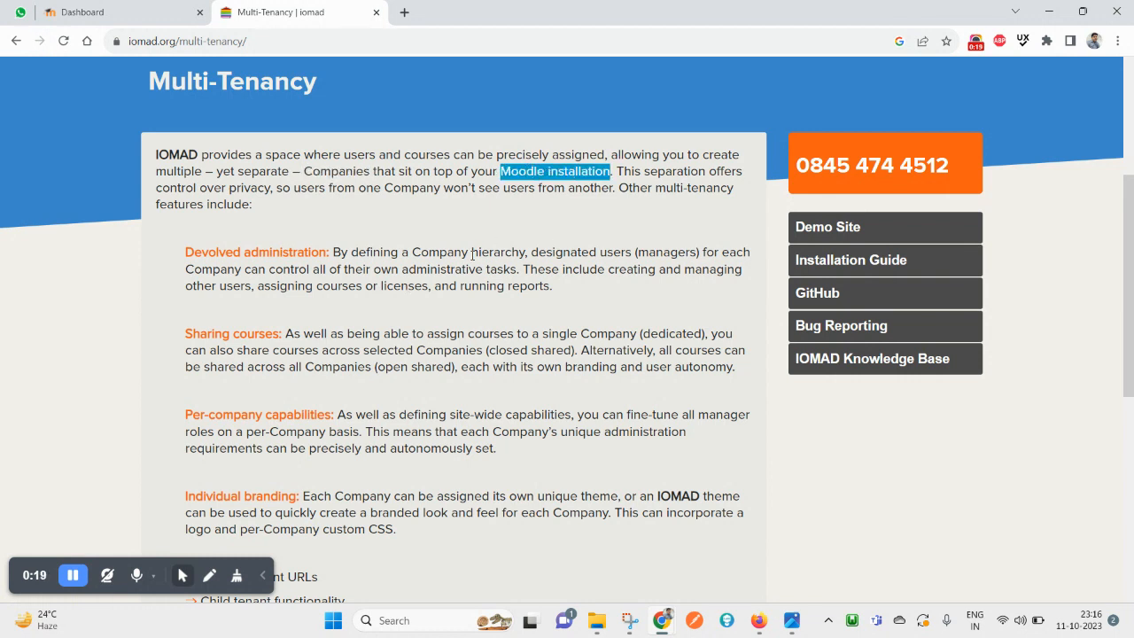
pyautogui.scroll(3, 472, 254)
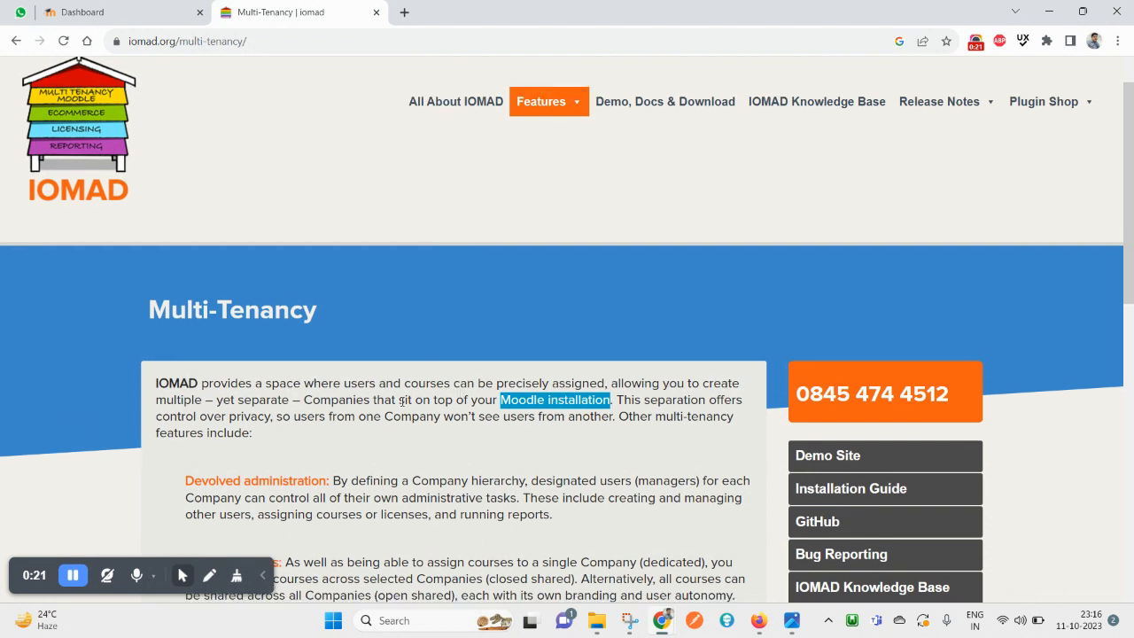
pyautogui.scroll(-3, 402, 401)
pyautogui.doubleClick(332, 258)
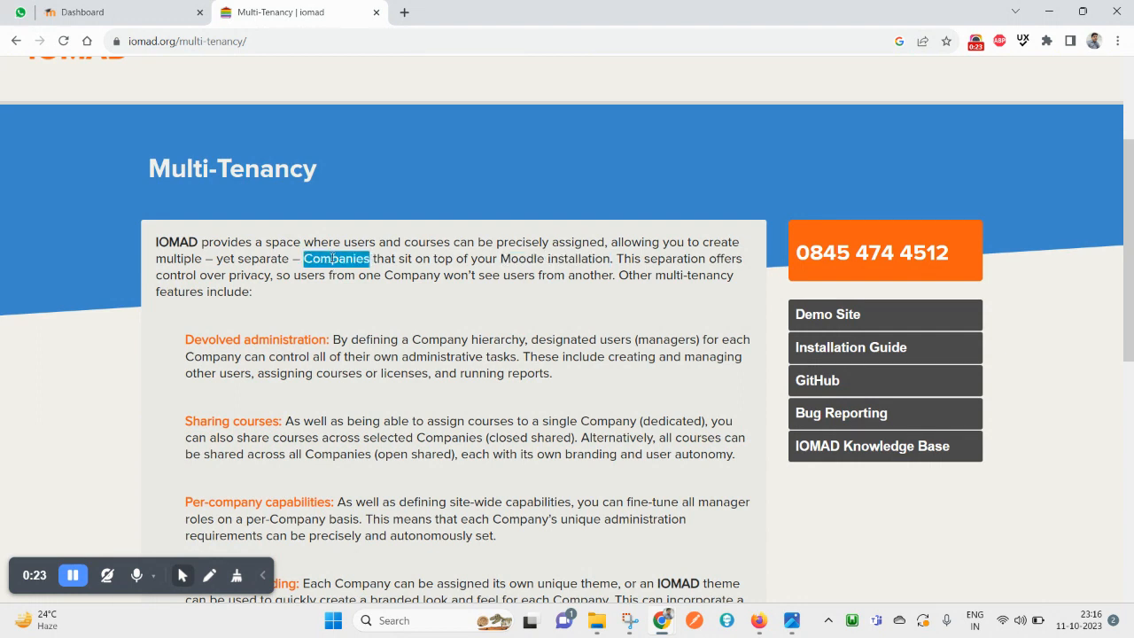
pyautogui.scroll(-7, 381, 494)
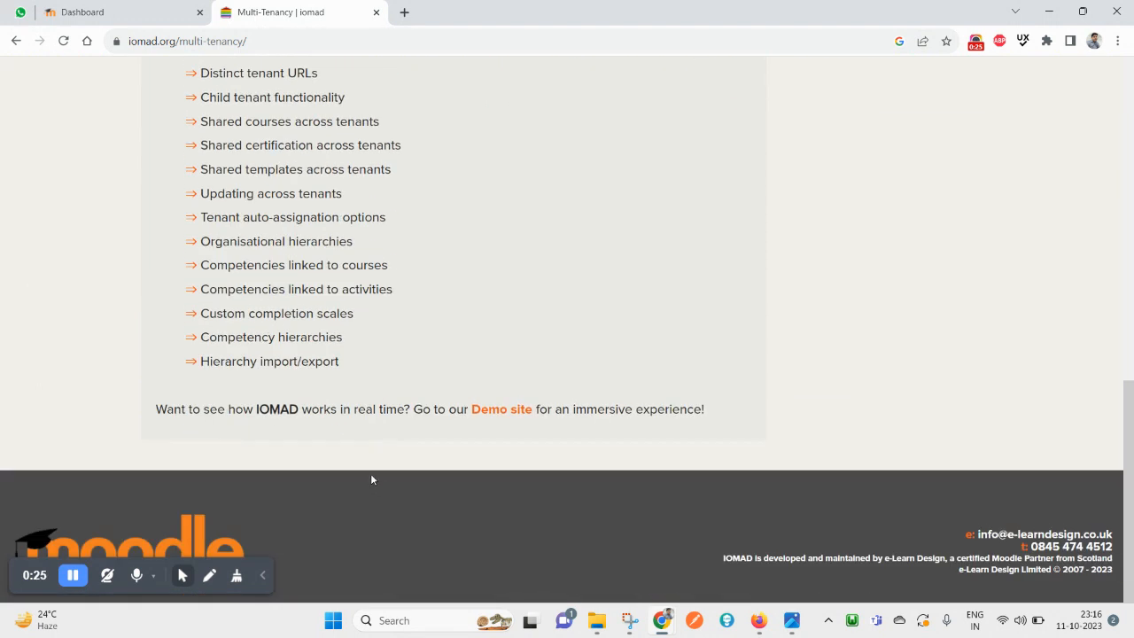
# Highlight 'Want to see how IOMAD' and open the Demo site link in a new tab
pyautogui.doubleClick(171, 410)
pyautogui.moveTo(171, 409); pyautogui.dragTo(251, 409)
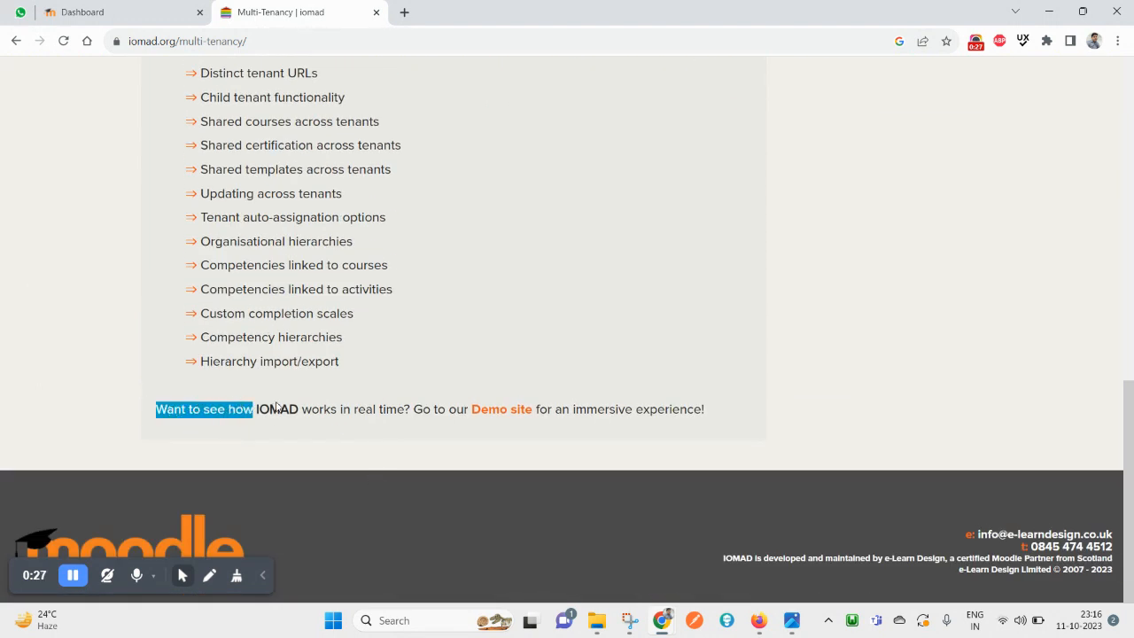
pyautogui.doubleClick(276, 409)
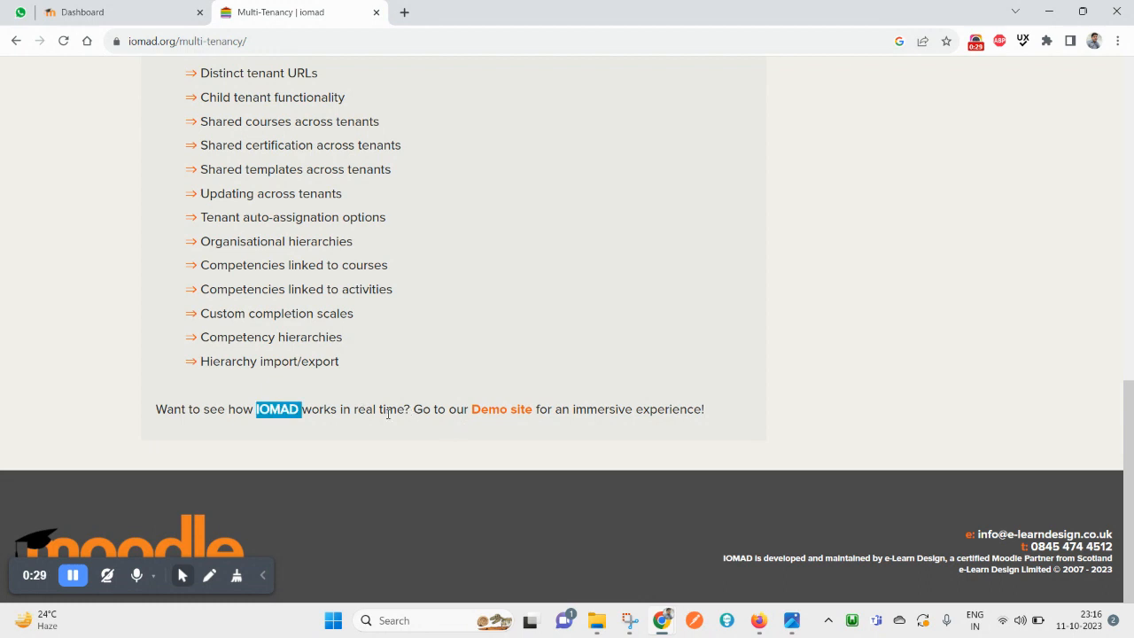
pyautogui.click(501, 418)
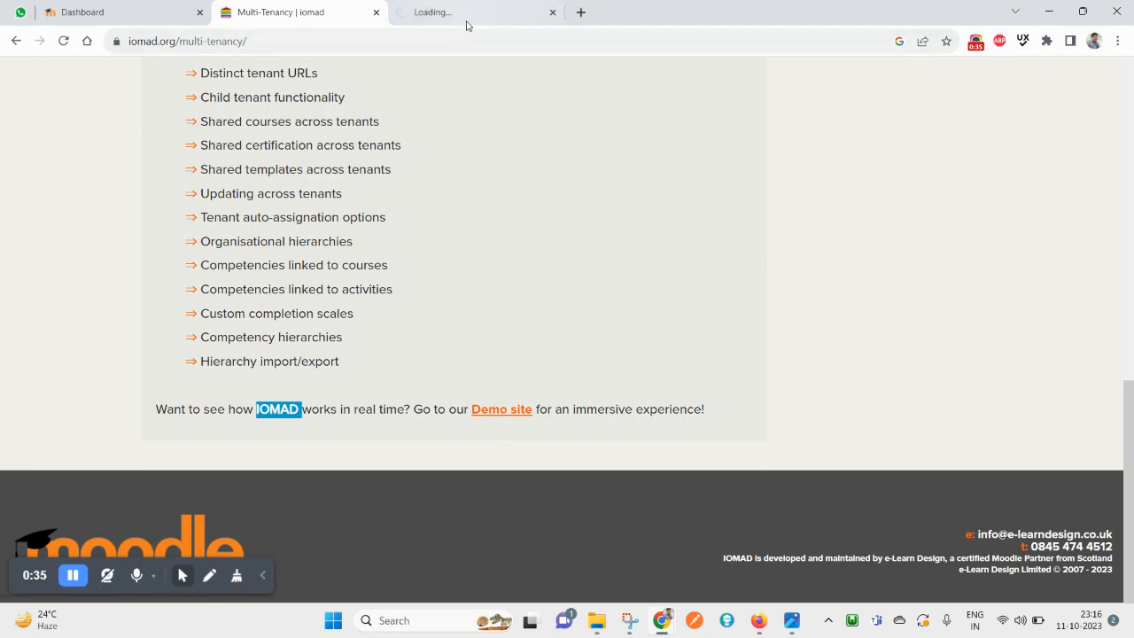
# Go to the demo site tab, dismiss the cookie notice and review the demo accounts list
pyautogui.click(466, 14)
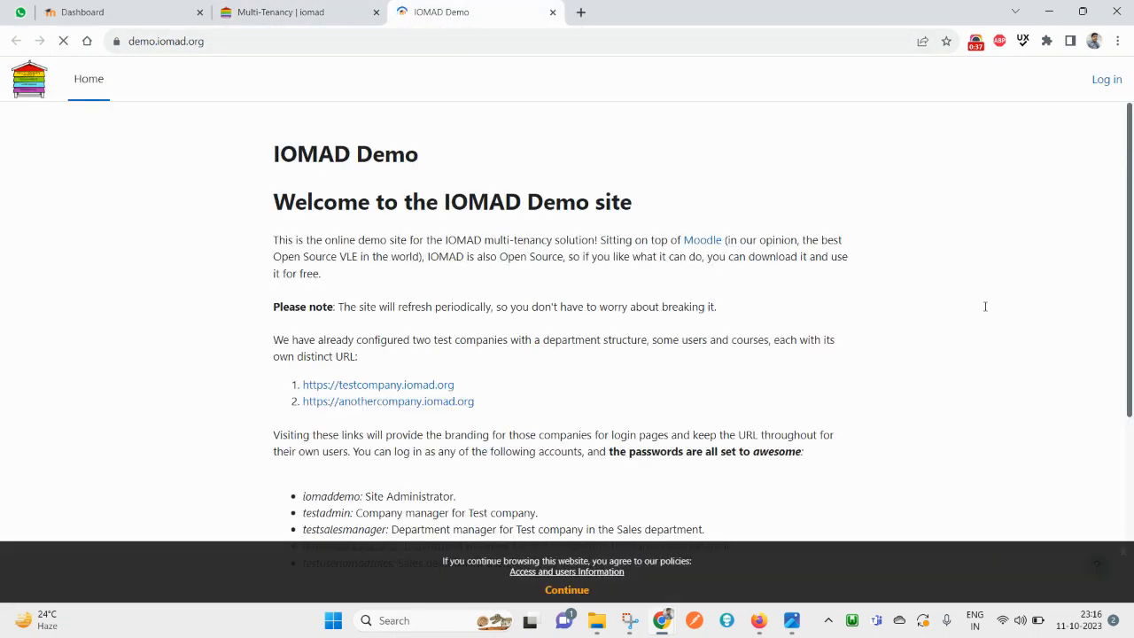
pyautogui.click(566, 589)
pyautogui.scroll(-2, 325, 351)
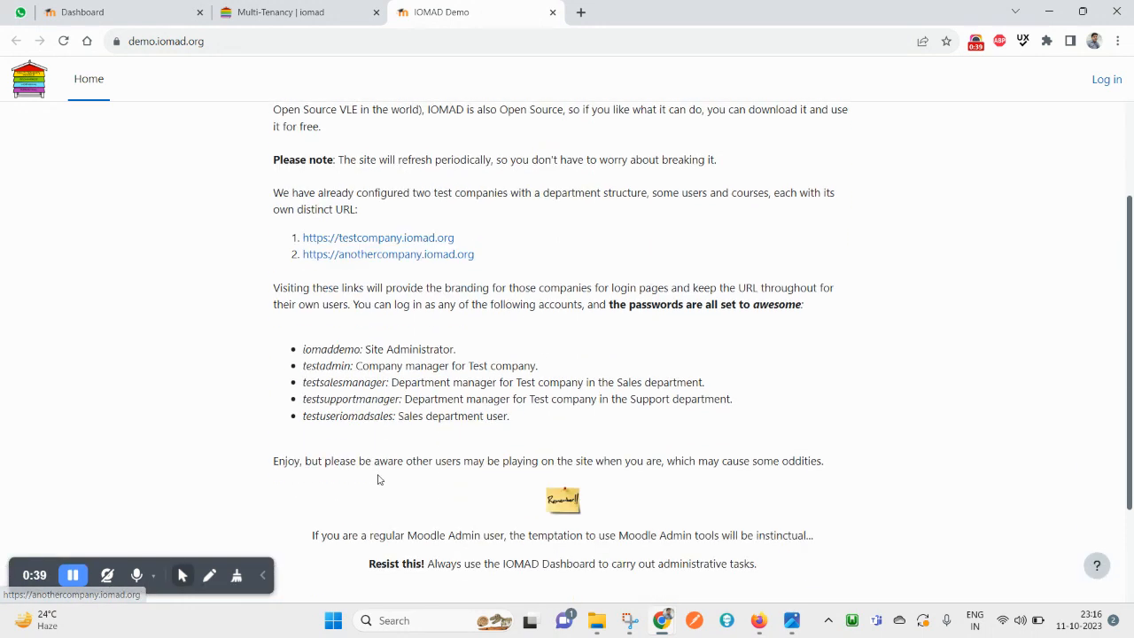
pyautogui.moveTo(304, 349); pyautogui.dragTo(489, 400)
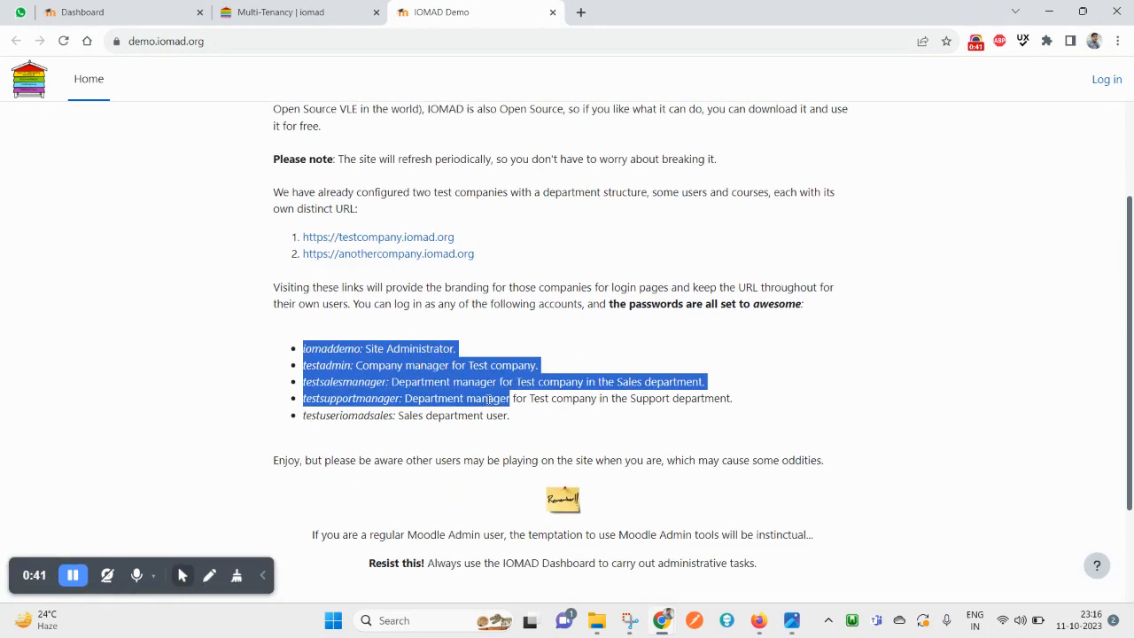
pyautogui.click(304, 435)
# Note the administrator username and shared password, then open testcompany.iomad.org in a background tab
pyautogui.doubleClick(343, 349)
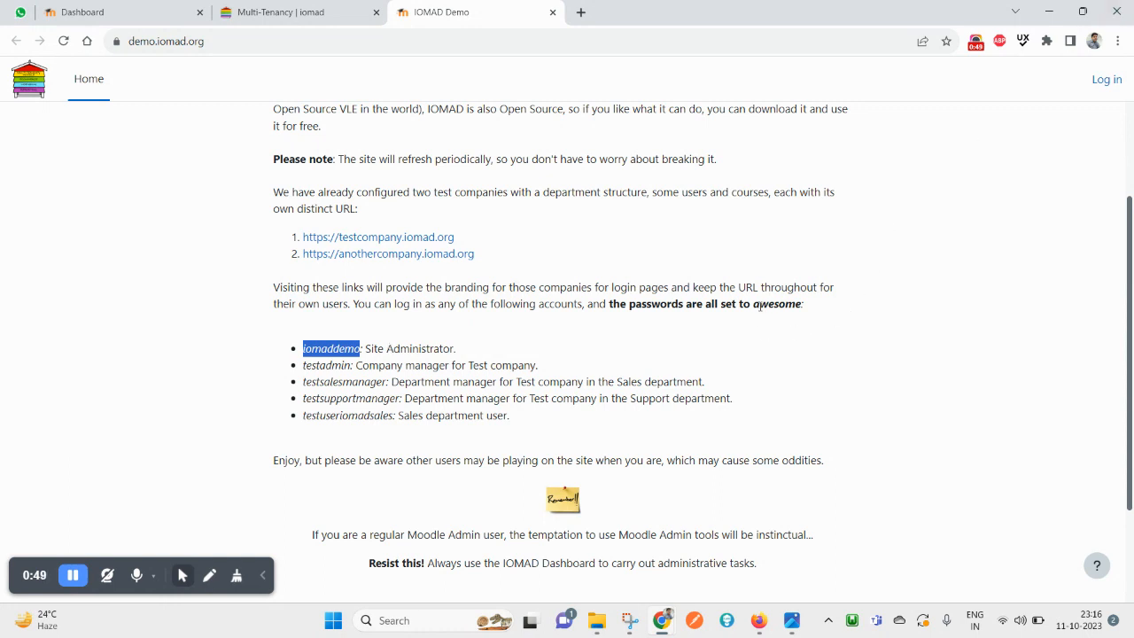
pyautogui.click(760, 304)
pyautogui.doubleClick(760, 305)
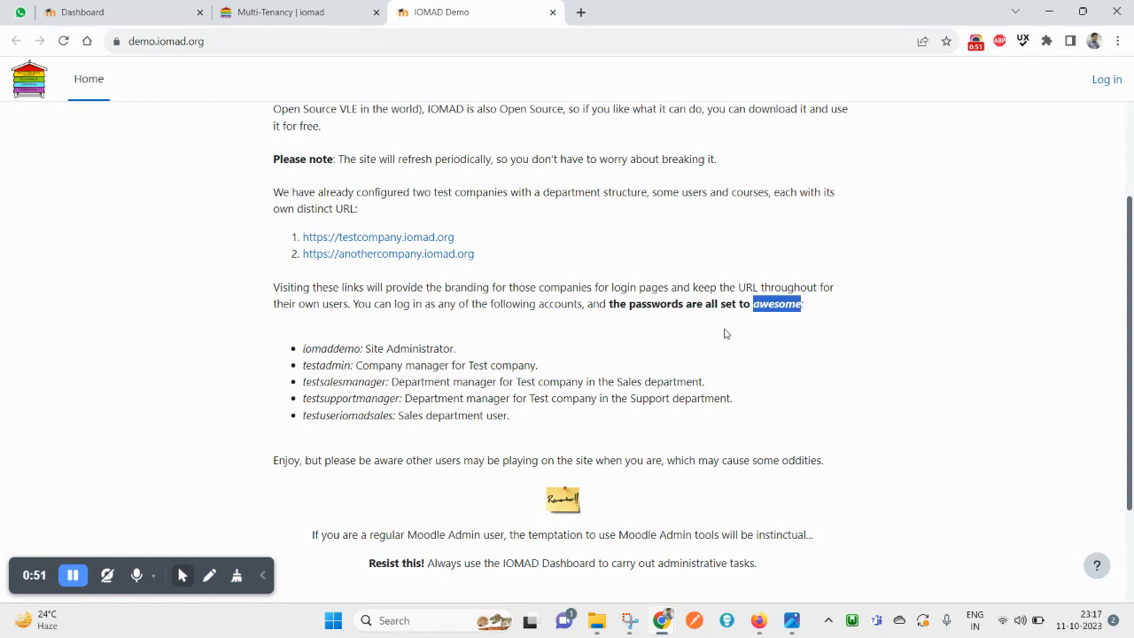
pyautogui.doubleClick(342, 350)
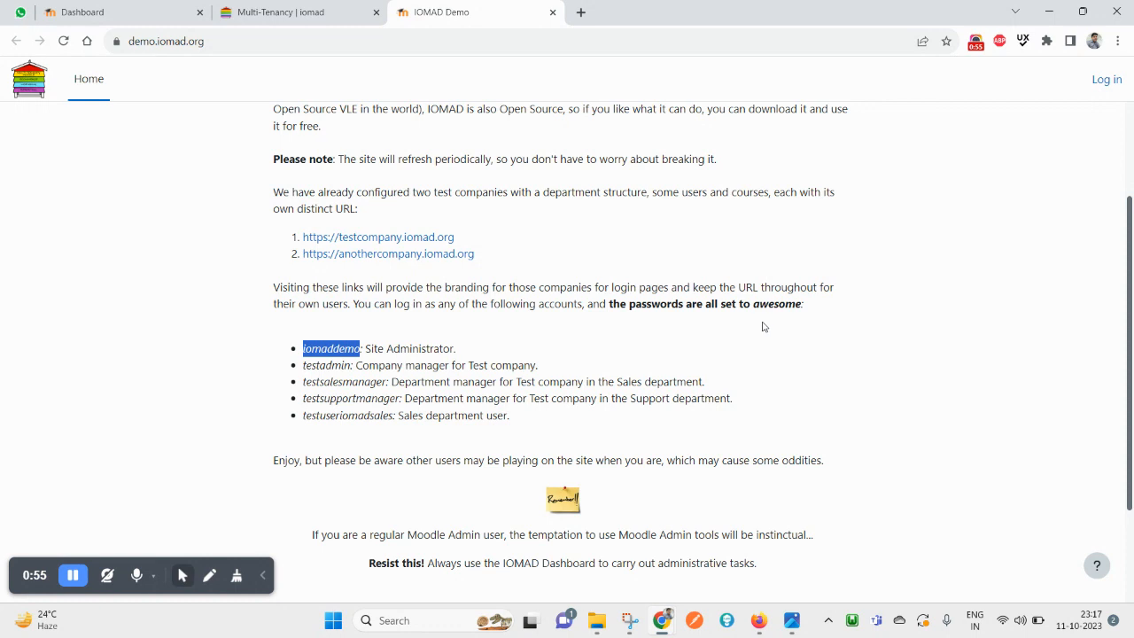
pyautogui.middleClick(396, 241)
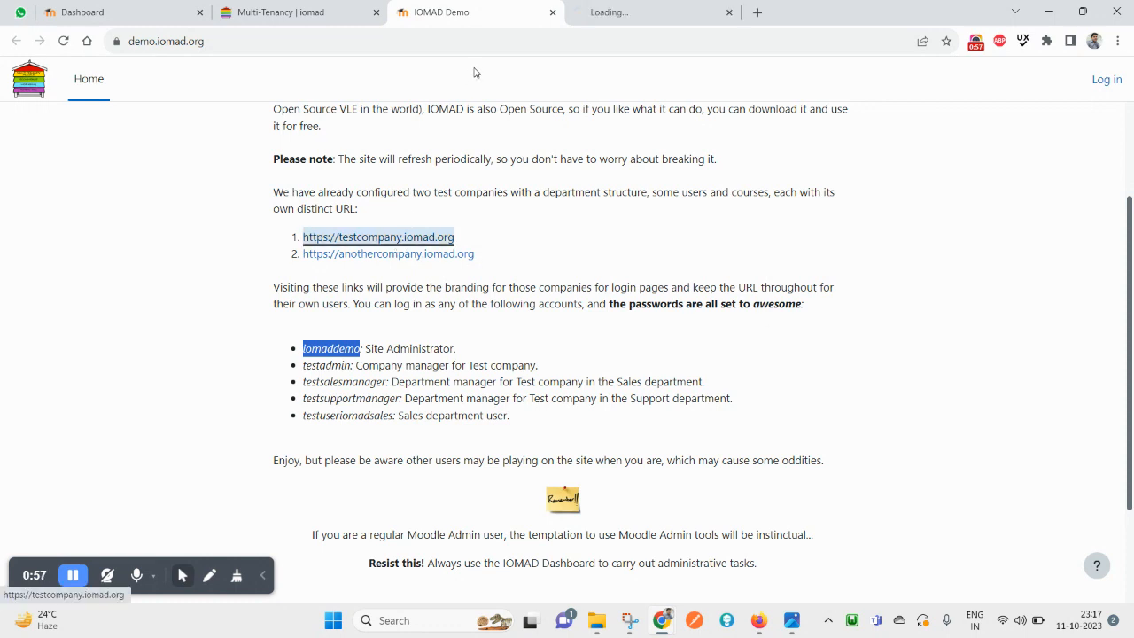
# Open the test company login form and paste the administrator username from the demo page
pyautogui.click(638, 13)
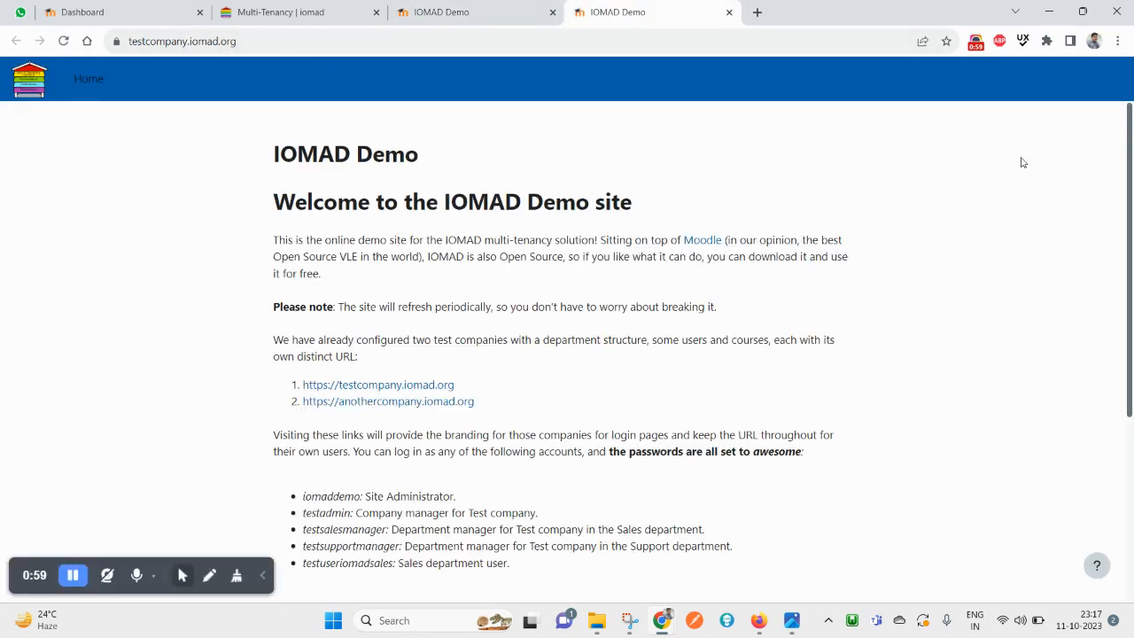
pyautogui.click(1106, 80)
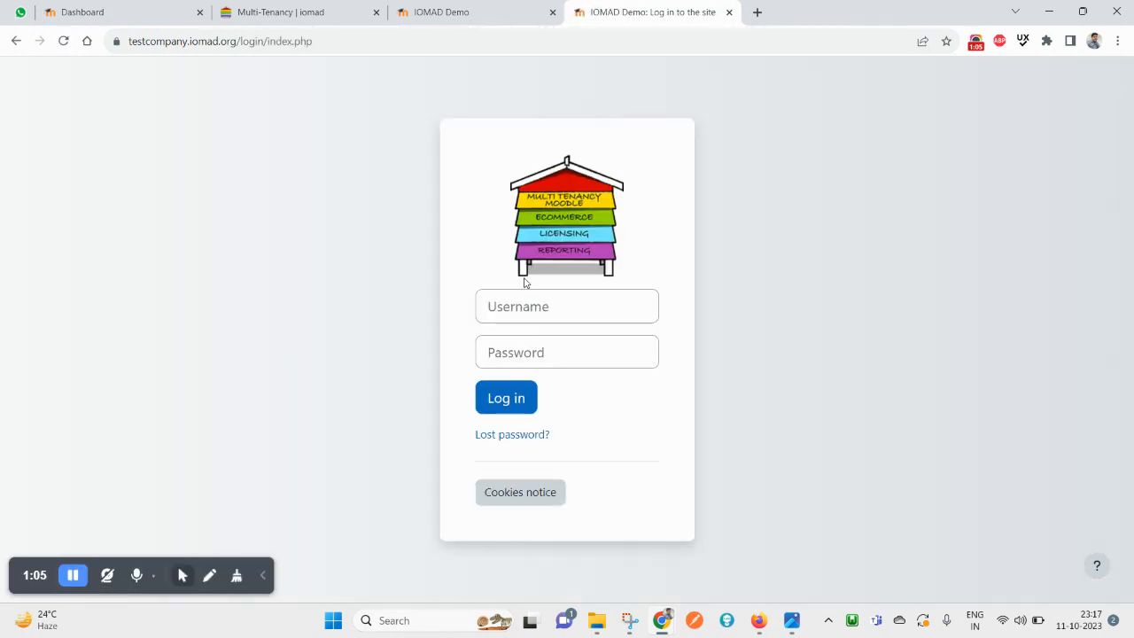
pyautogui.click(485, 12)
pyautogui.doubleClick(319, 349)
pyautogui.hotkey('ctrl', 'c')
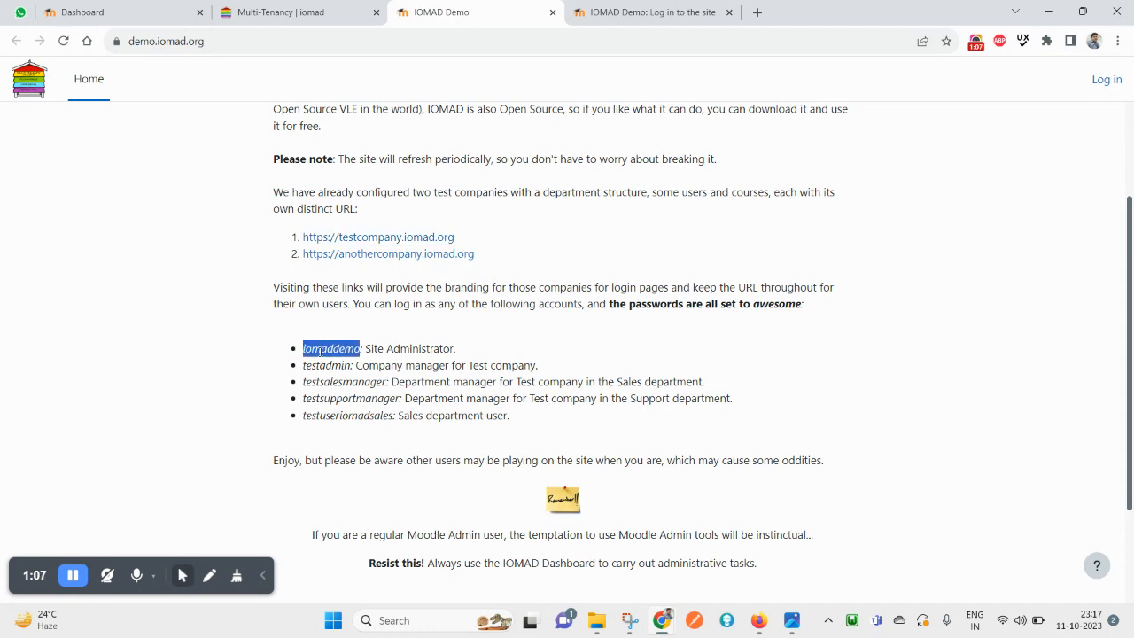
pyautogui.click(646, 12)
pyautogui.click(500, 305)
pyautogui.hotkey('ctrl', 'v')
# Paste the shared demo password and log in as the site administrator
pyautogui.click(509, 11)
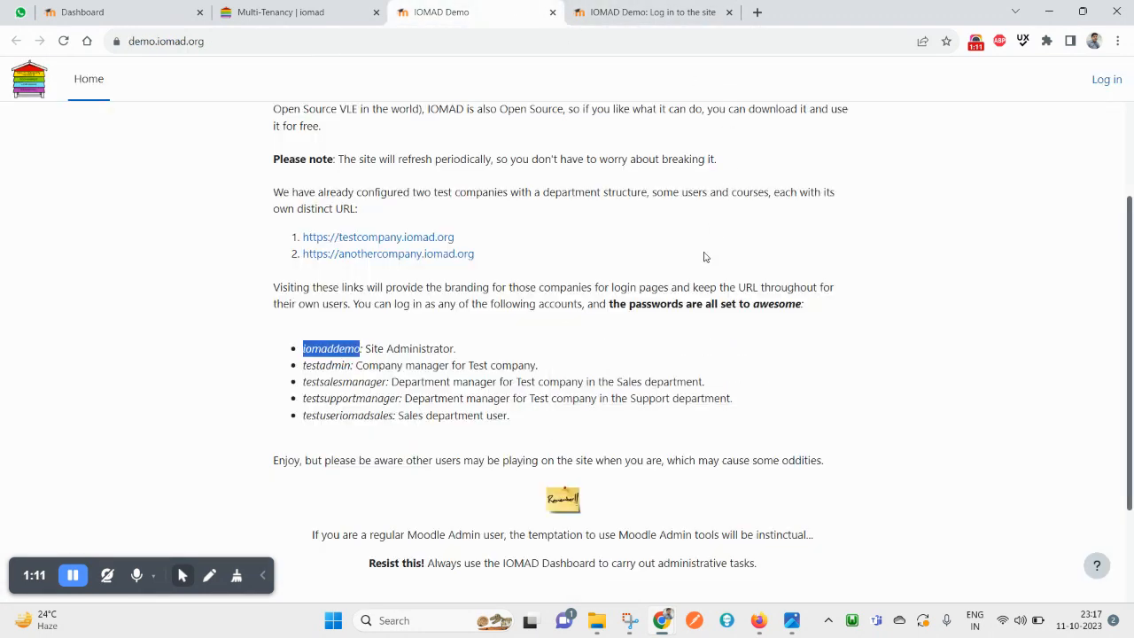
pyautogui.doubleClick(766, 304)
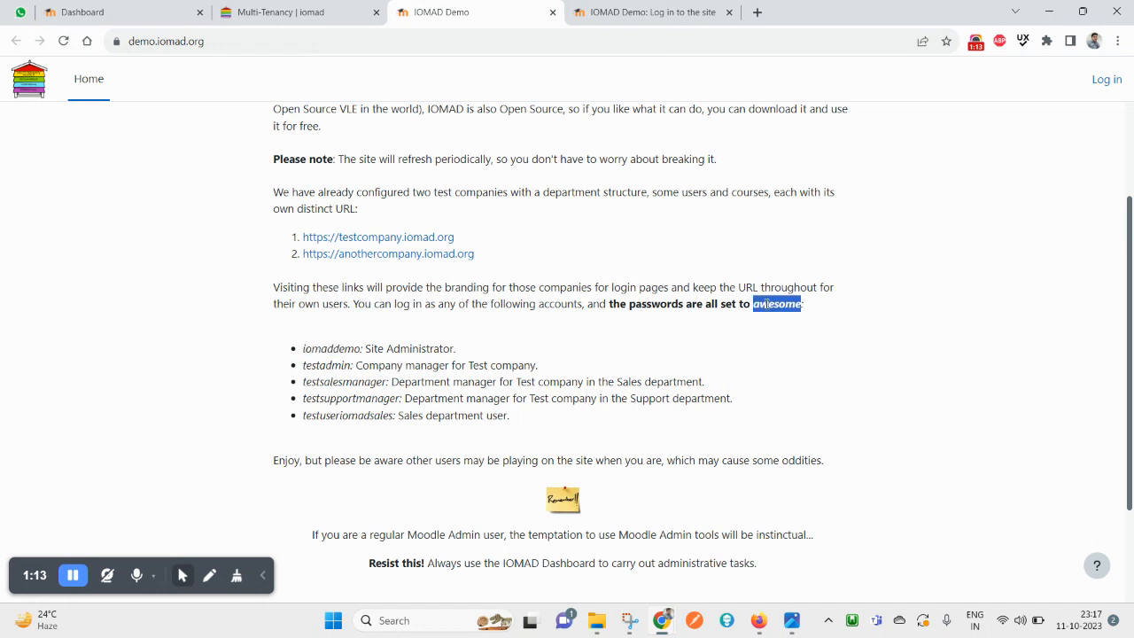
pyautogui.click(651, 11)
pyautogui.click(542, 352)
pyautogui.hotkey('ctrl', 'v')
pyautogui.click(526, 403)
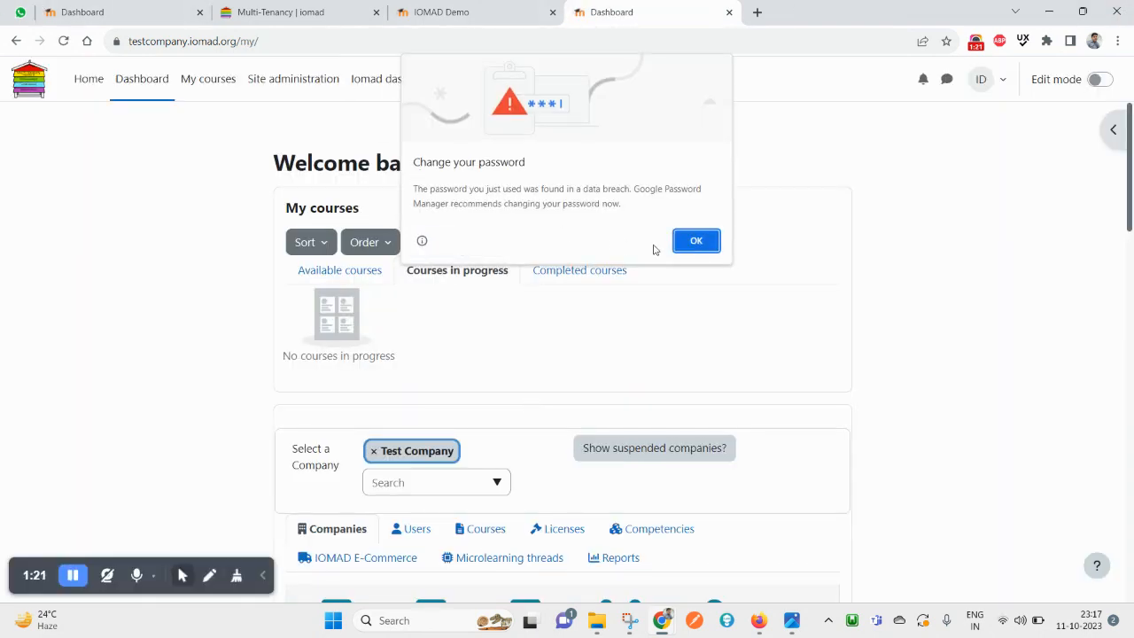
# Dismiss the browser password warning and read the Dashboard welcome greeting
pyautogui.click(696, 241)
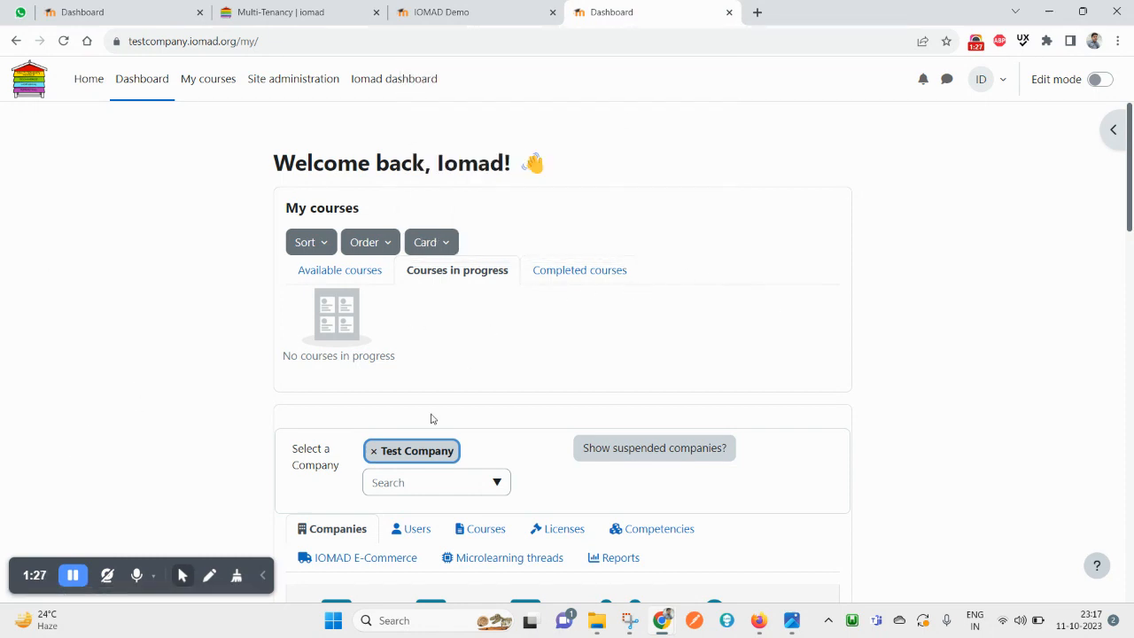
pyautogui.scroll(-12, 433, 408)
pyautogui.scroll(3, 723, 365)
pyautogui.scroll(10, 722, 365)
pyautogui.doubleClick(355, 163)
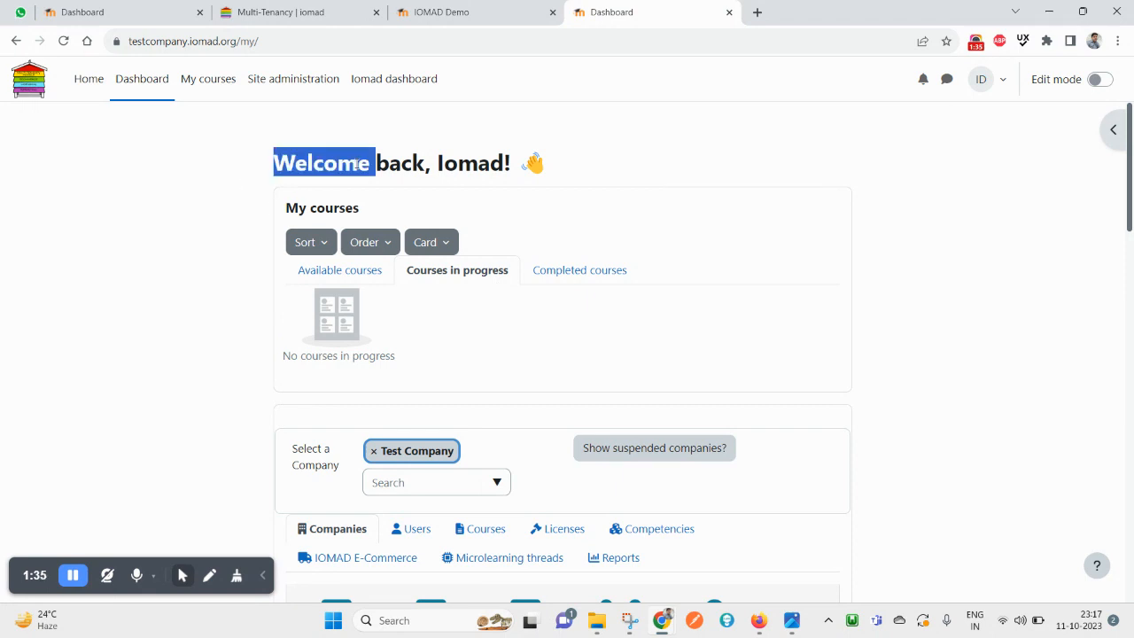
pyautogui.doubleClick(470, 163)
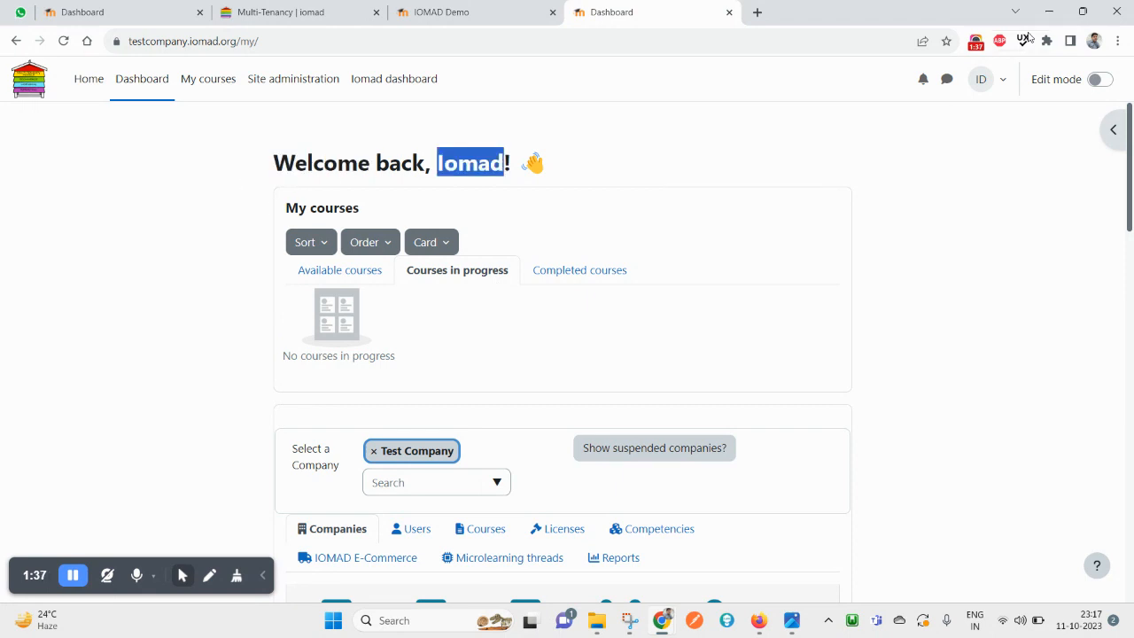
# View the administrator's profile from the user menu, then return to the Dashboard
pyautogui.click(1001, 83)
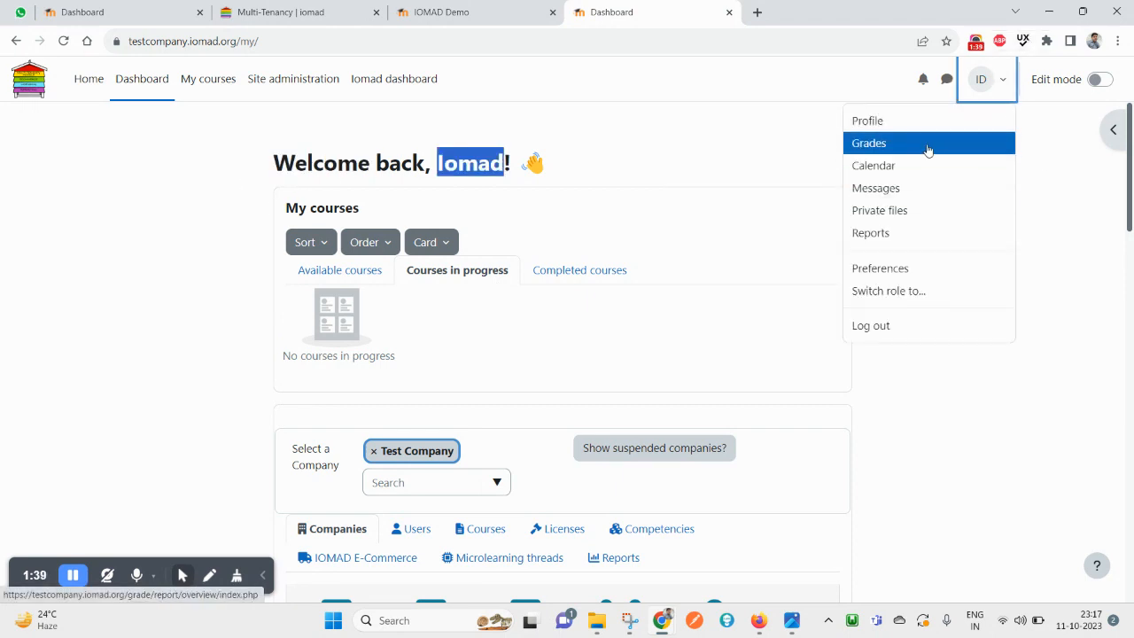
pyautogui.click(894, 130)
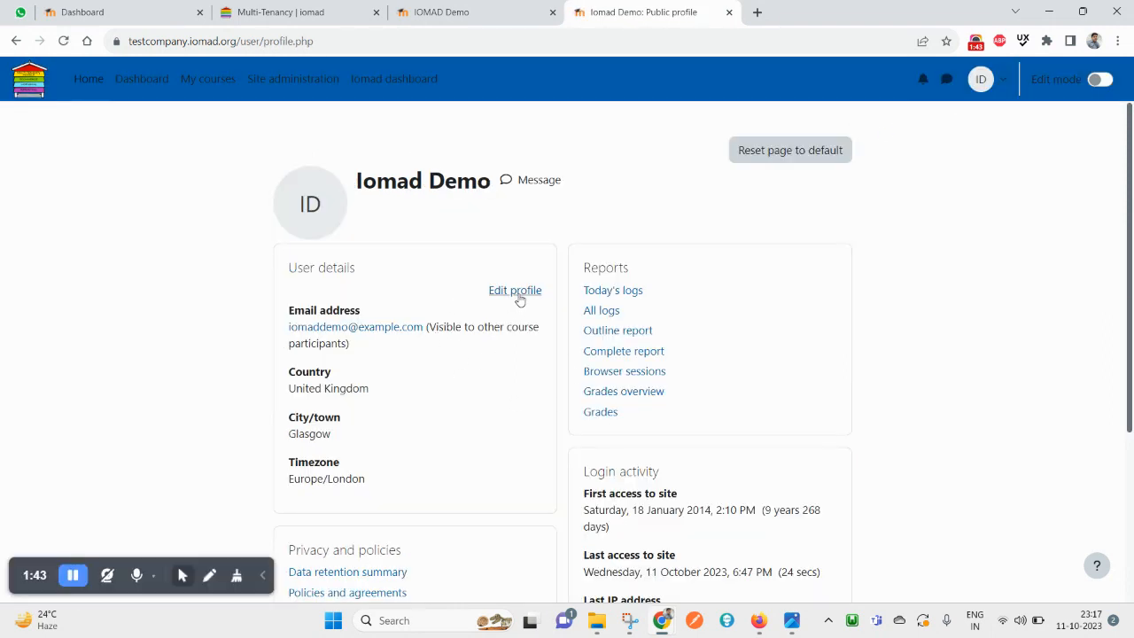
pyautogui.click(16, 41)
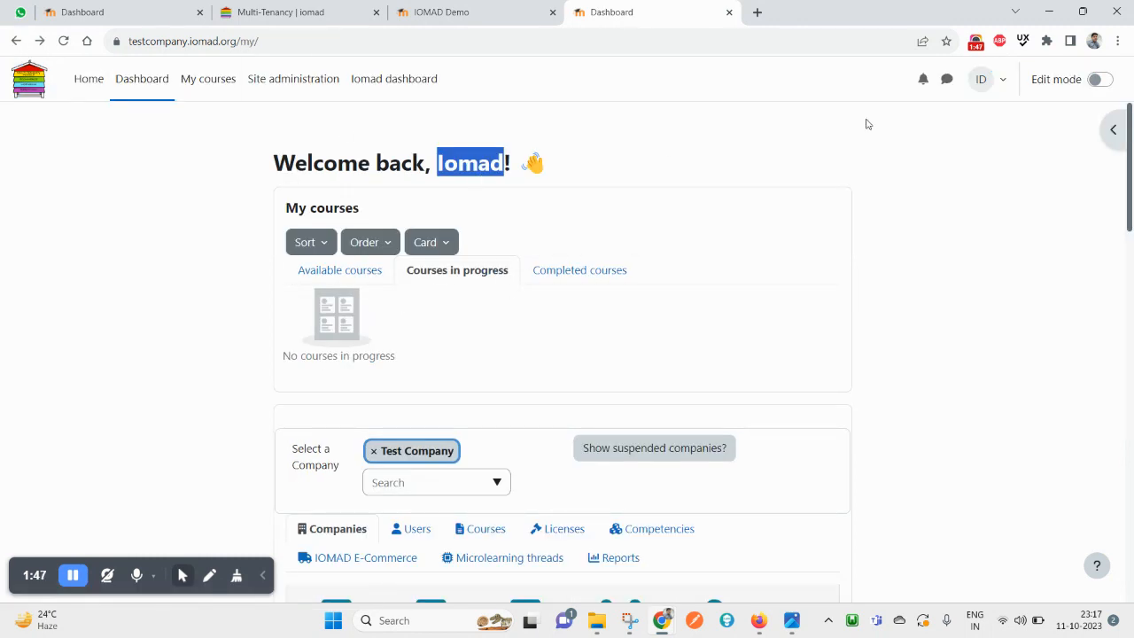
pyautogui.scroll(-3, 496, 438)
pyautogui.scroll(2, 493, 434)
pyautogui.scroll(2, 494, 434)
# Return to the Multi-Tenancy page and highlight 'Companies that sit on top of your Moodle installation'
pyautogui.click(435, 17)
pyautogui.scroll(1, 495, 300)
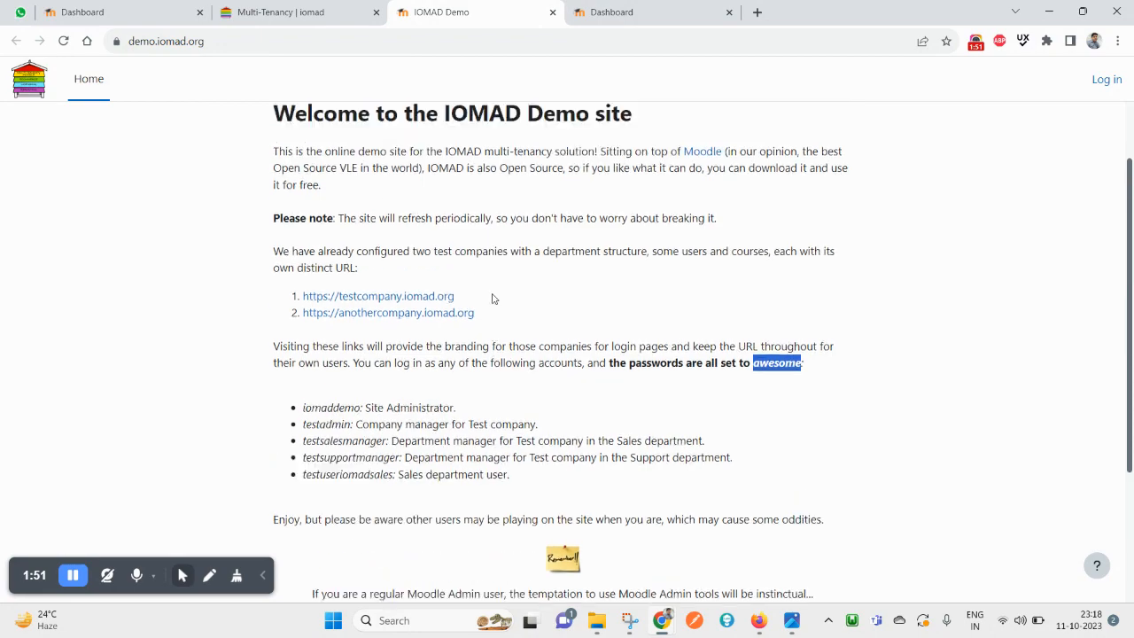
pyautogui.click(293, 11)
pyautogui.scroll(10, 433, 269)
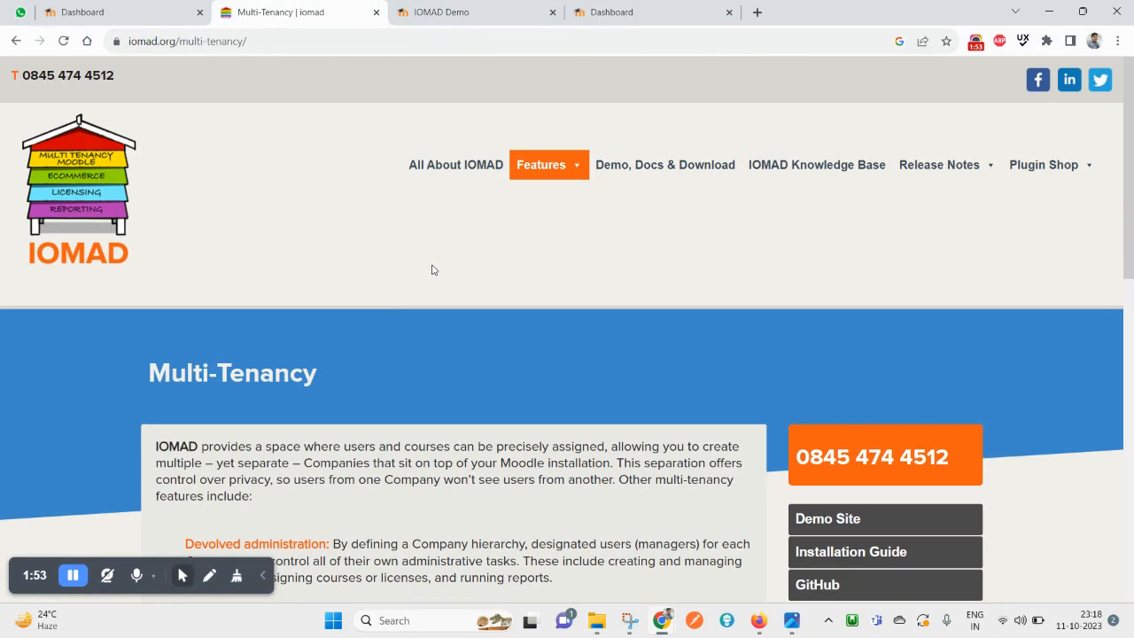
pyautogui.scroll(-5, 433, 269)
pyautogui.scroll(5, 354, 367)
pyautogui.scroll(-2, 354, 367)
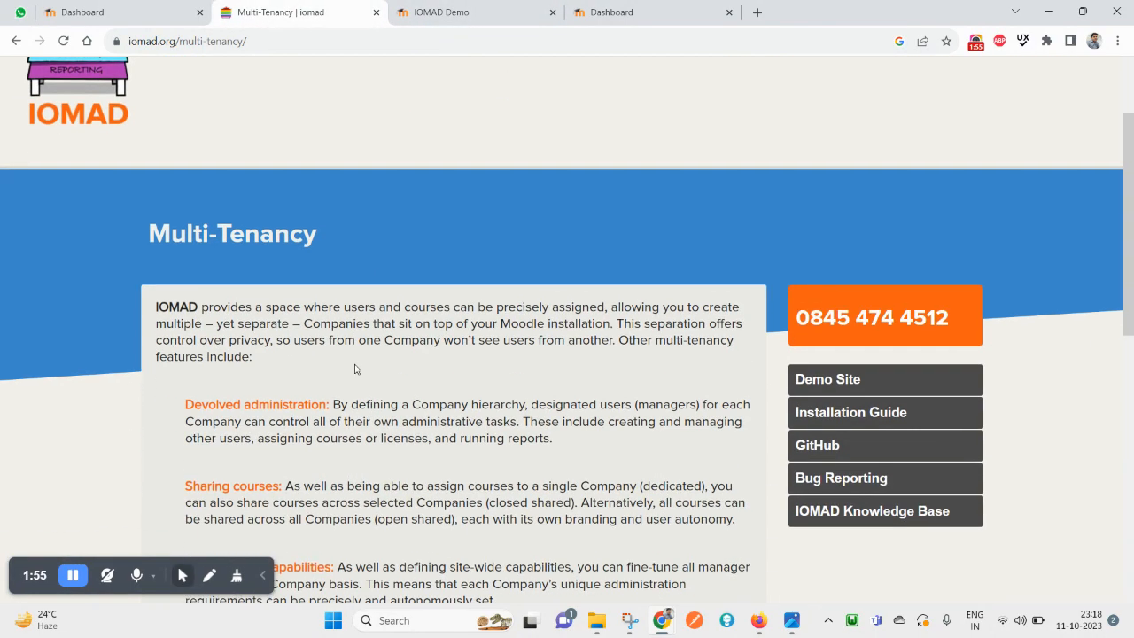
pyautogui.moveTo(322, 317); pyautogui.dragTo(488, 317)
pyautogui.doubleClick(576, 317)
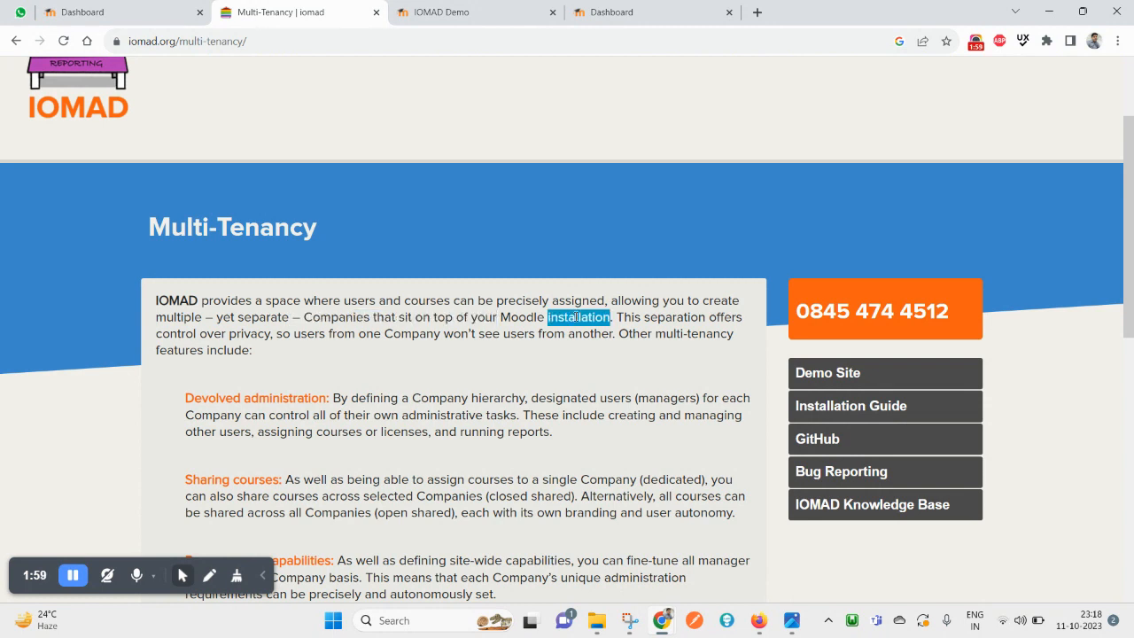
pyautogui.moveTo(576, 317); pyautogui.dragTo(512, 317)
# Back on the Dashboard, view the Companies, Users and Courses administration tabs
pyautogui.click(613, 10)
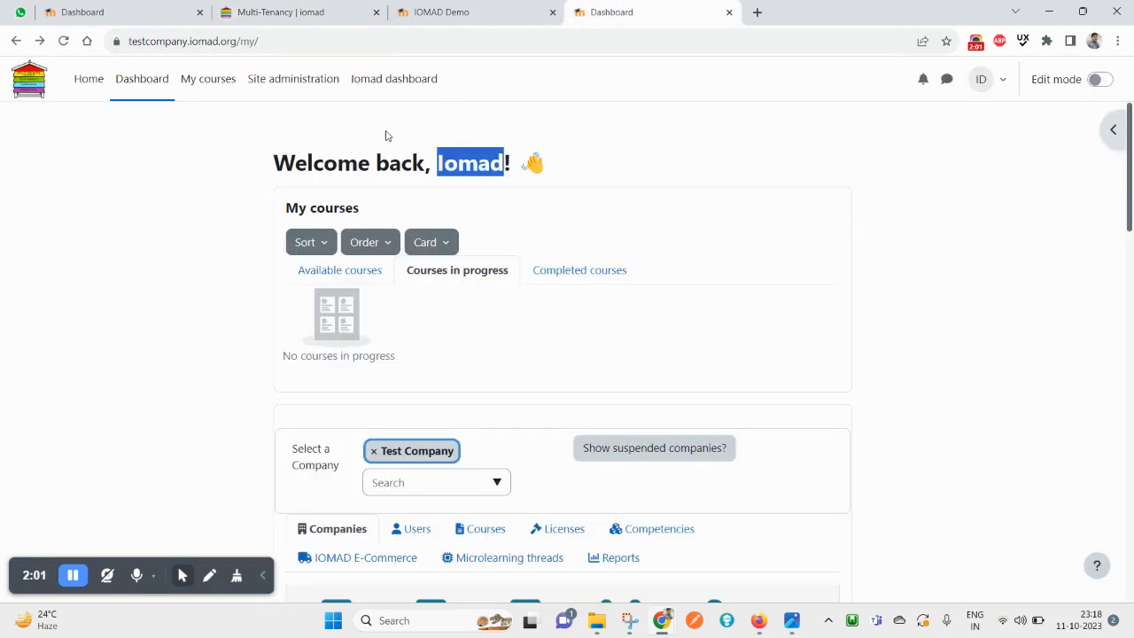
pyautogui.scroll(-1, 296, 434)
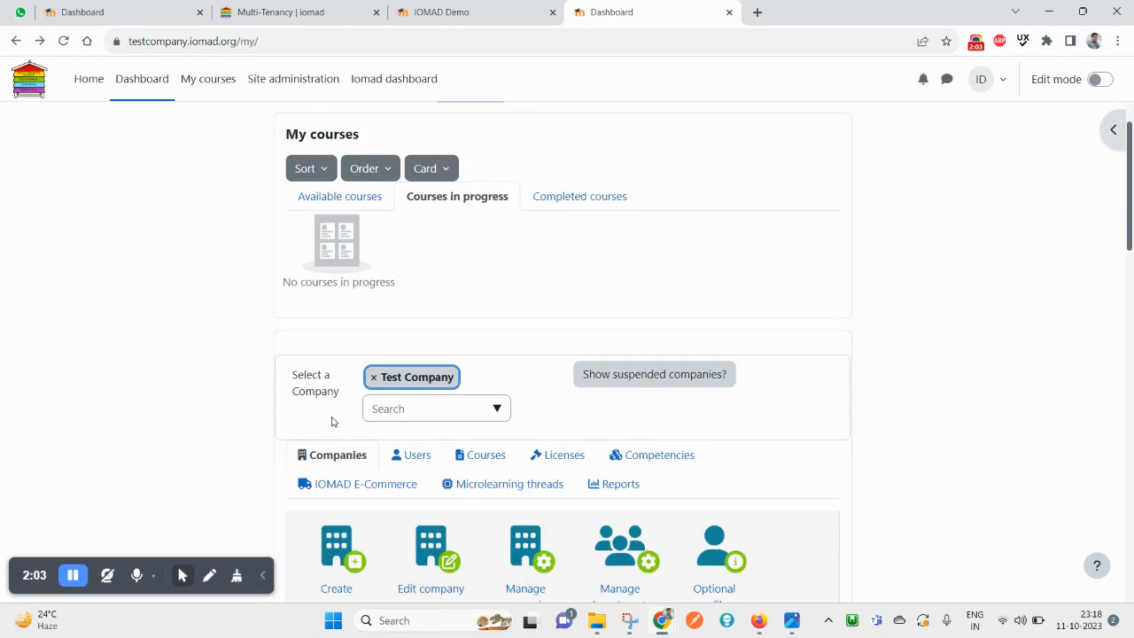
pyautogui.scroll(-2, 358, 420)
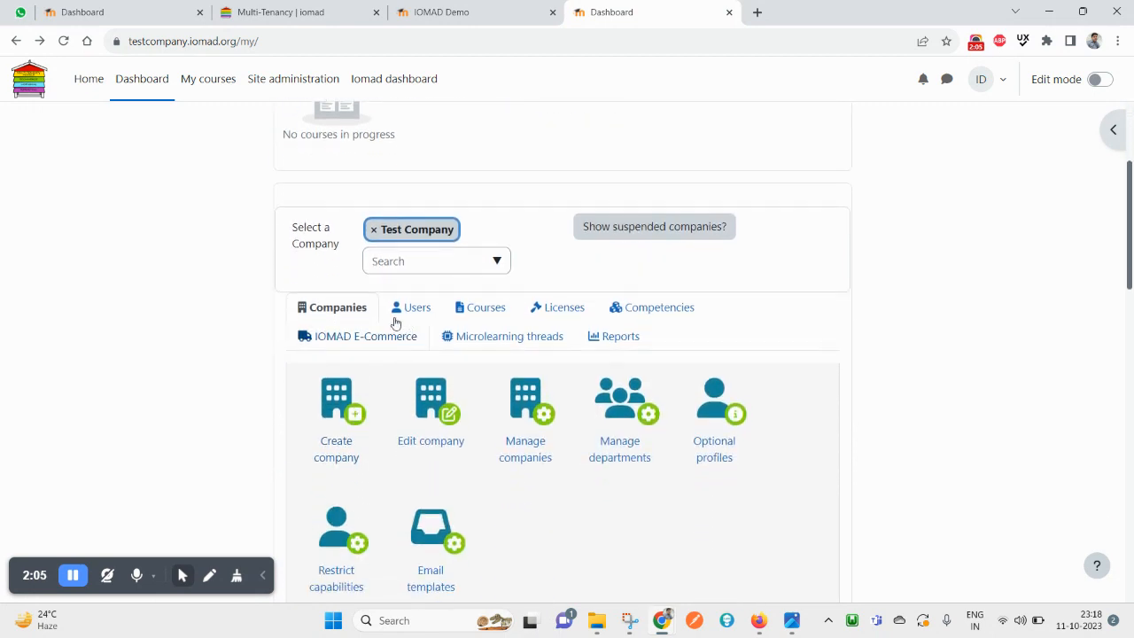
pyautogui.click(324, 310)
pyautogui.click(417, 309)
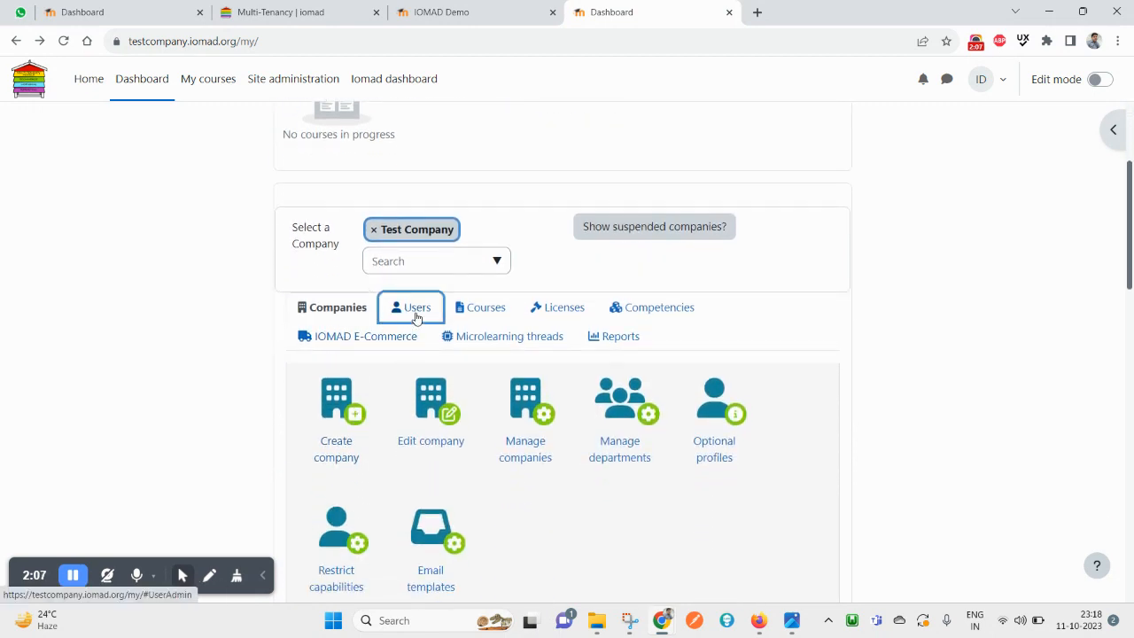
pyautogui.click(483, 310)
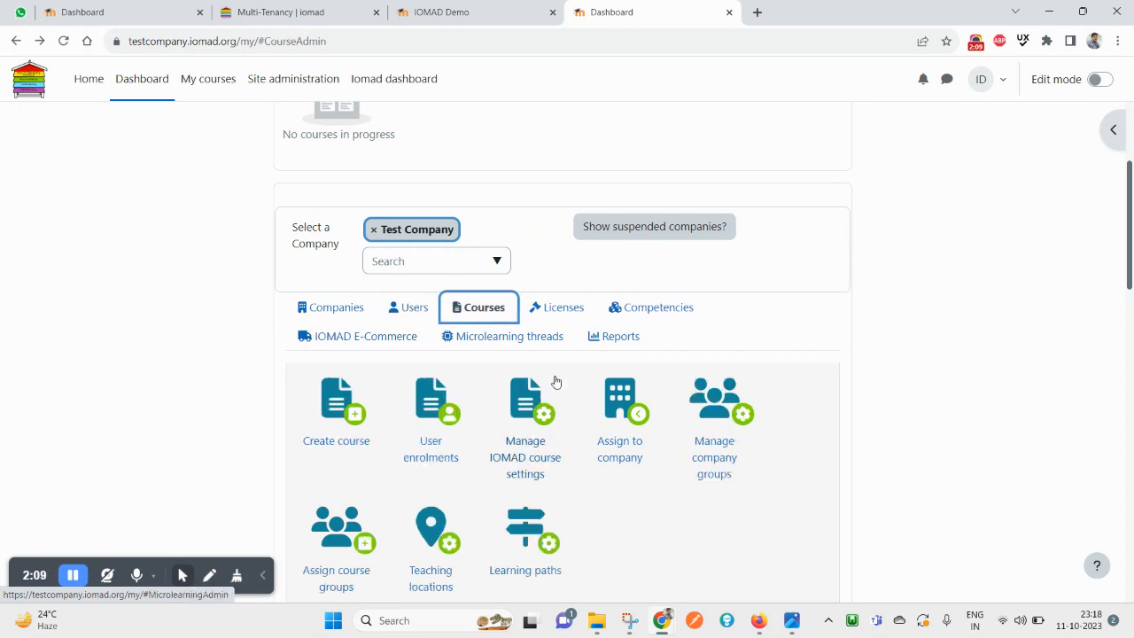
# Browse the Licenses, Competencies, E-Commerce and Microlearning tabs, then return to Companies
pyautogui.click(546, 311)
pyautogui.click(650, 309)
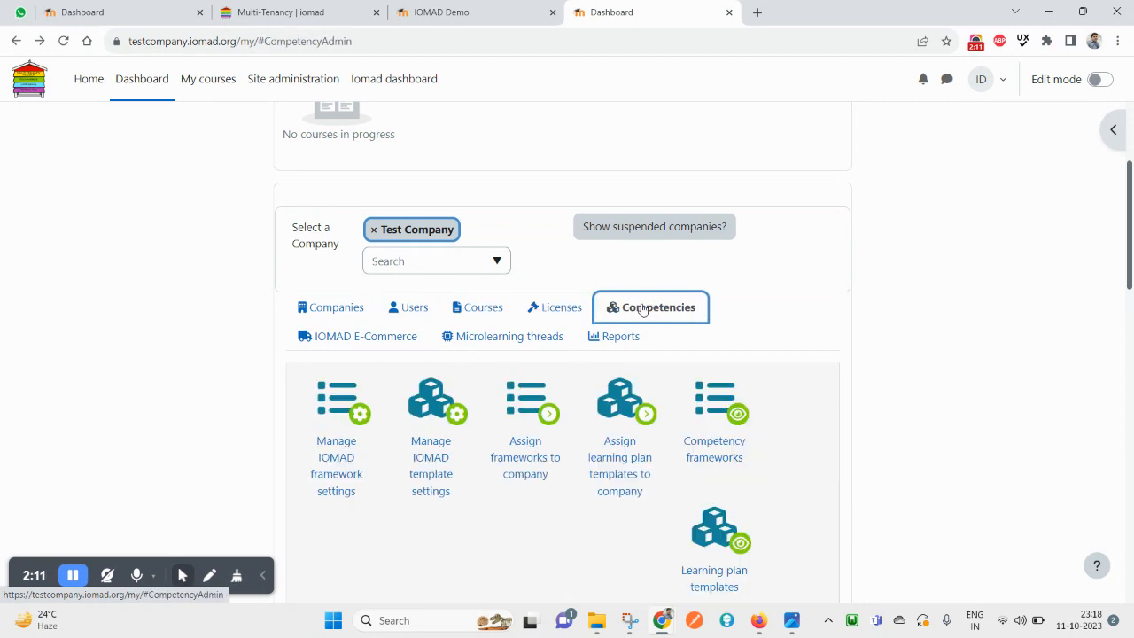
pyautogui.click(376, 342)
pyautogui.click(504, 347)
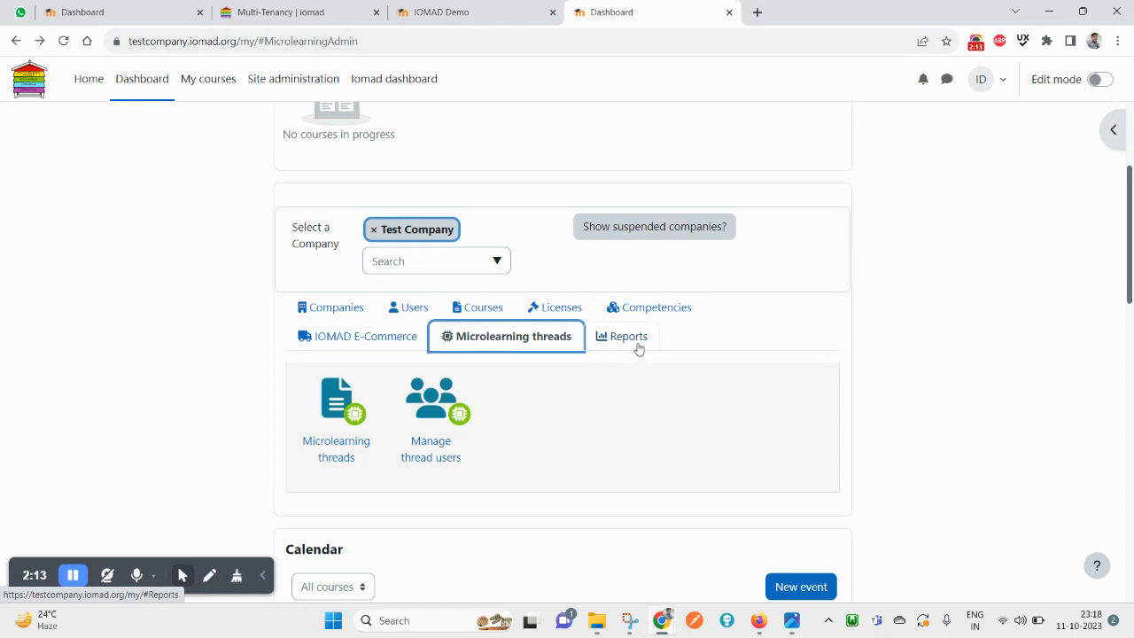
pyautogui.click(577, 433)
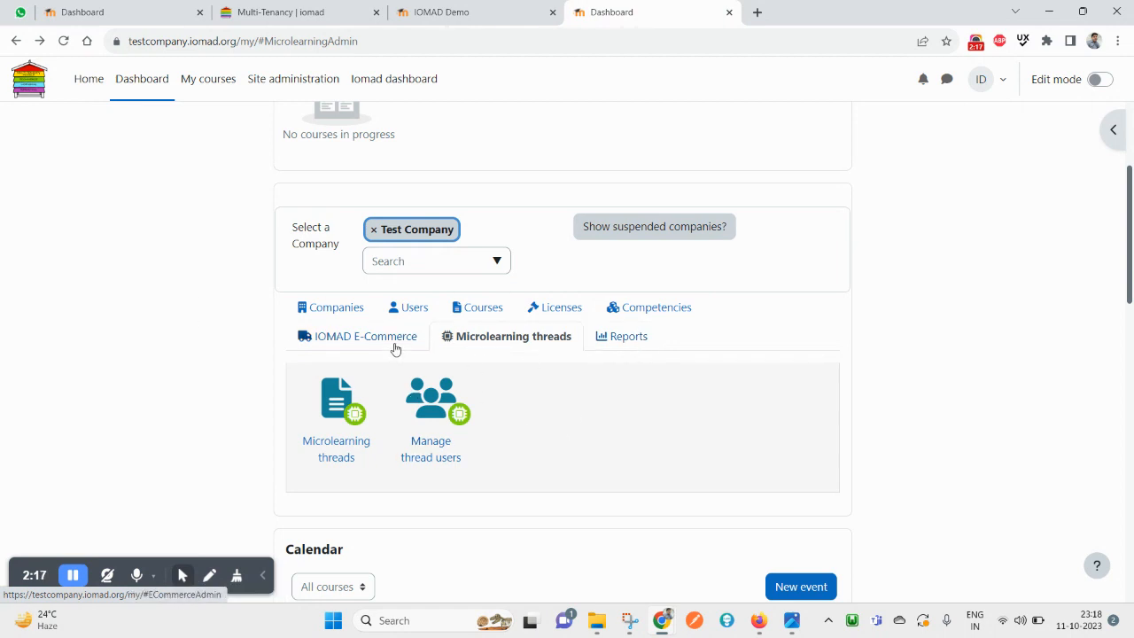
pyautogui.click(350, 315)
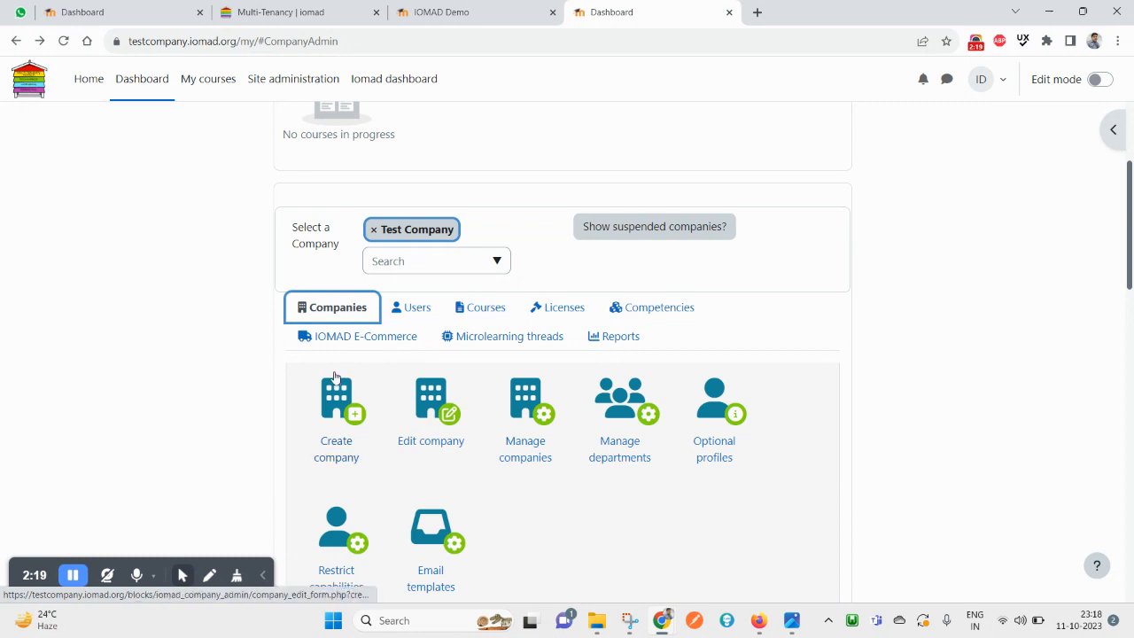
pyautogui.scroll(-1, 335, 378)
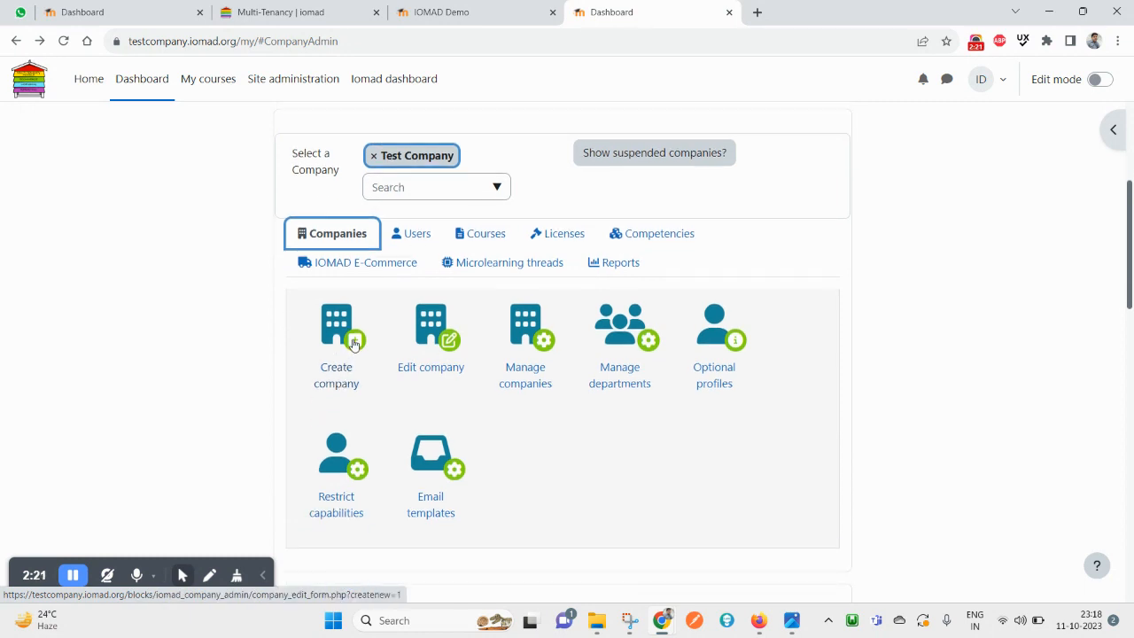
# Start a new company with 'Shree Company' as Long Name, Short Name and Company code
pyautogui.click(353, 345)
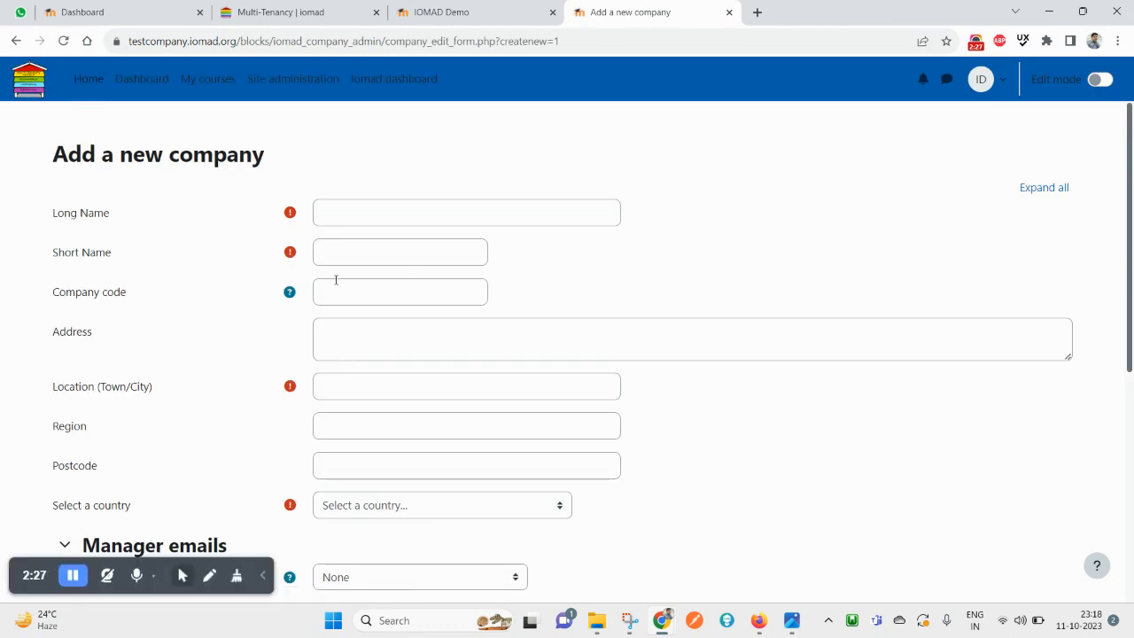
pyautogui.click(353, 219)
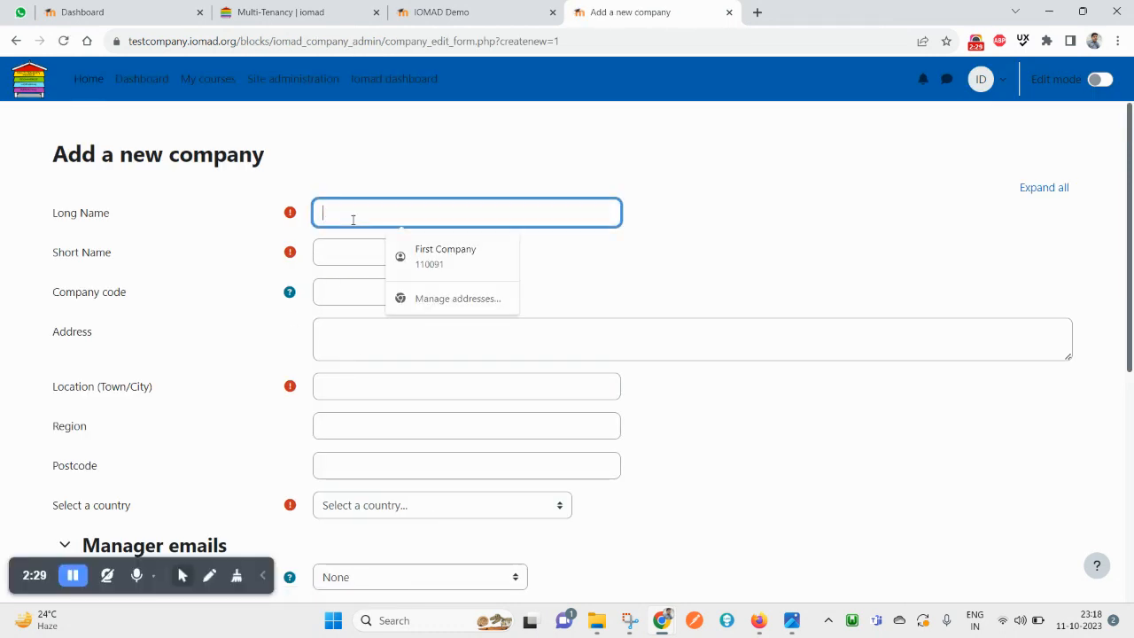
pyautogui.write('Shree')
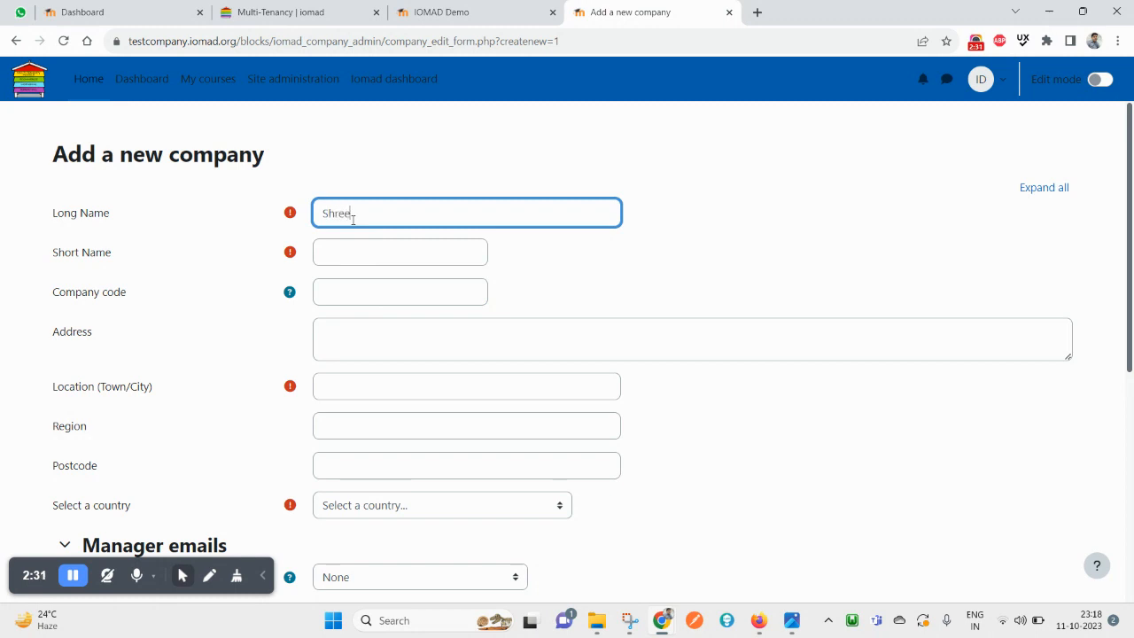
pyautogui.write(' Company')
pyautogui.moveTo(403, 213); pyautogui.dragTo(260, 212)
pyautogui.click(390, 214)
pyautogui.moveTo(397, 215); pyautogui.dragTo(437, 216)
pyautogui.click(437, 216)
pyautogui.tripleClick(436, 216)
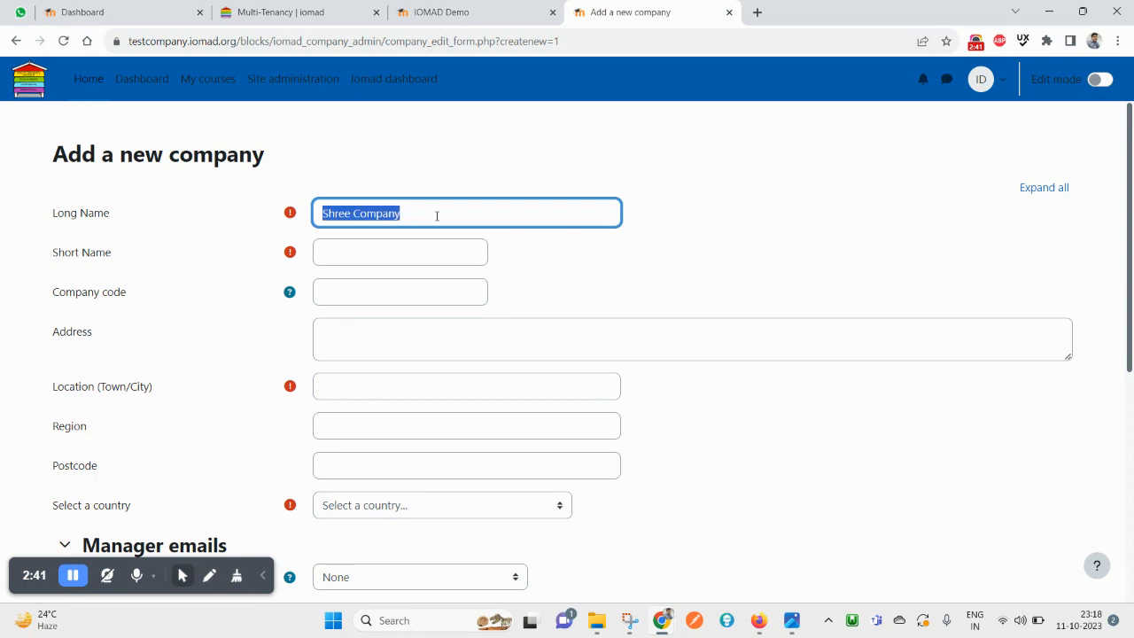
pyautogui.hotkey('ctrl', 'c')
pyautogui.click(394, 258)
pyautogui.hotkey('ctrl', 'v')
pyautogui.click(375, 291)
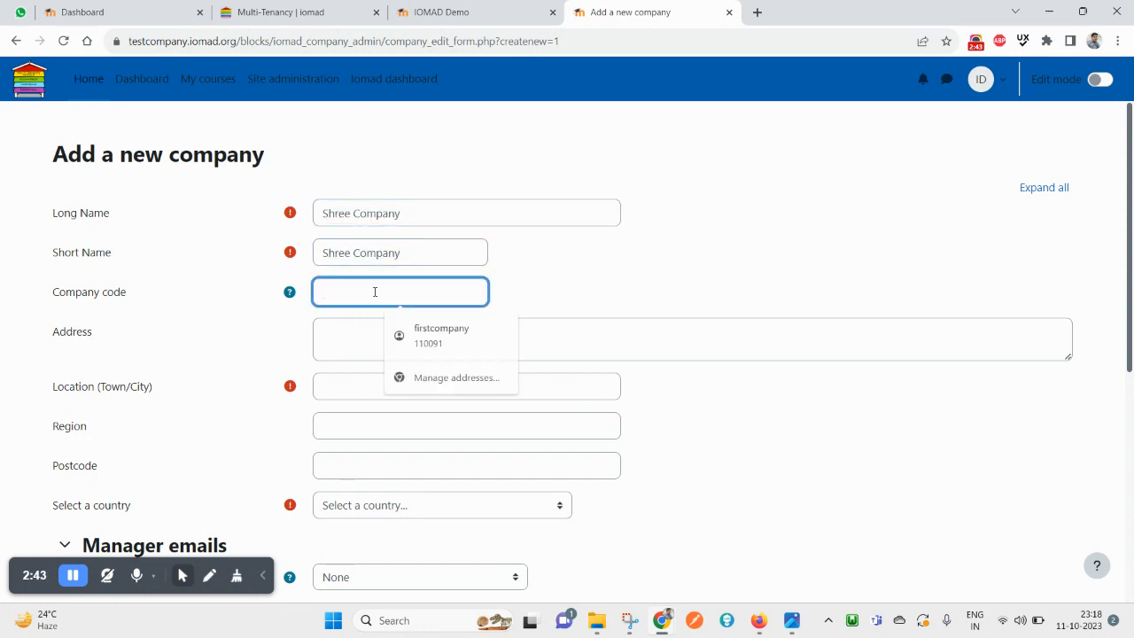
pyautogui.hotkey('ctrl', 'v')
# Read the company code help, then enter 'New Delhi' as the Address and Town/City
pyautogui.click(356, 348)
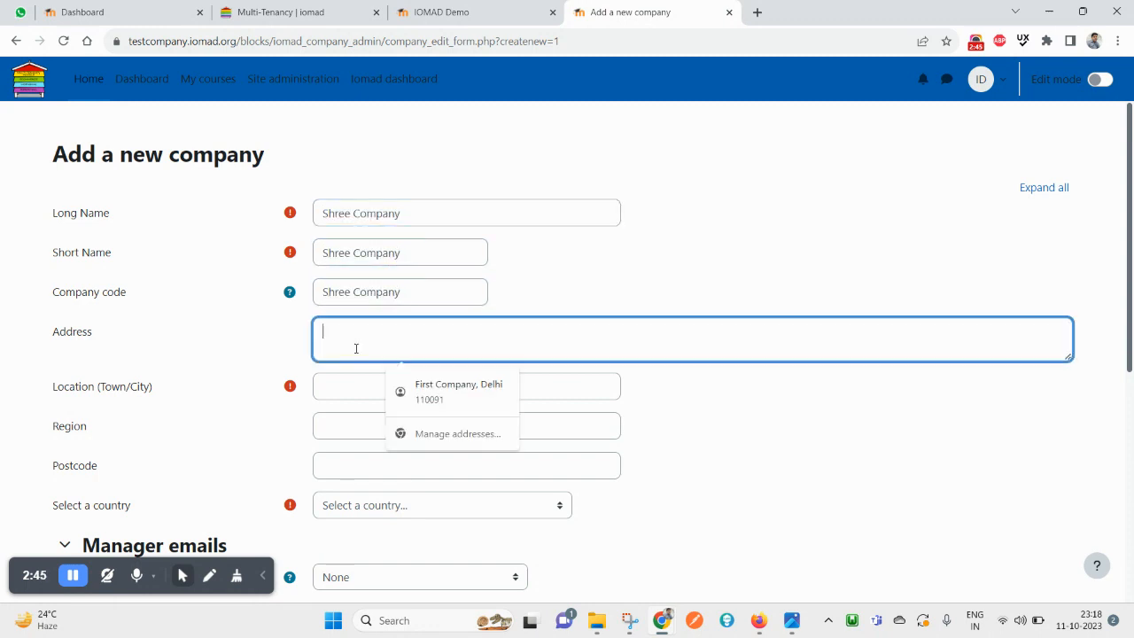
pyautogui.click(290, 292)
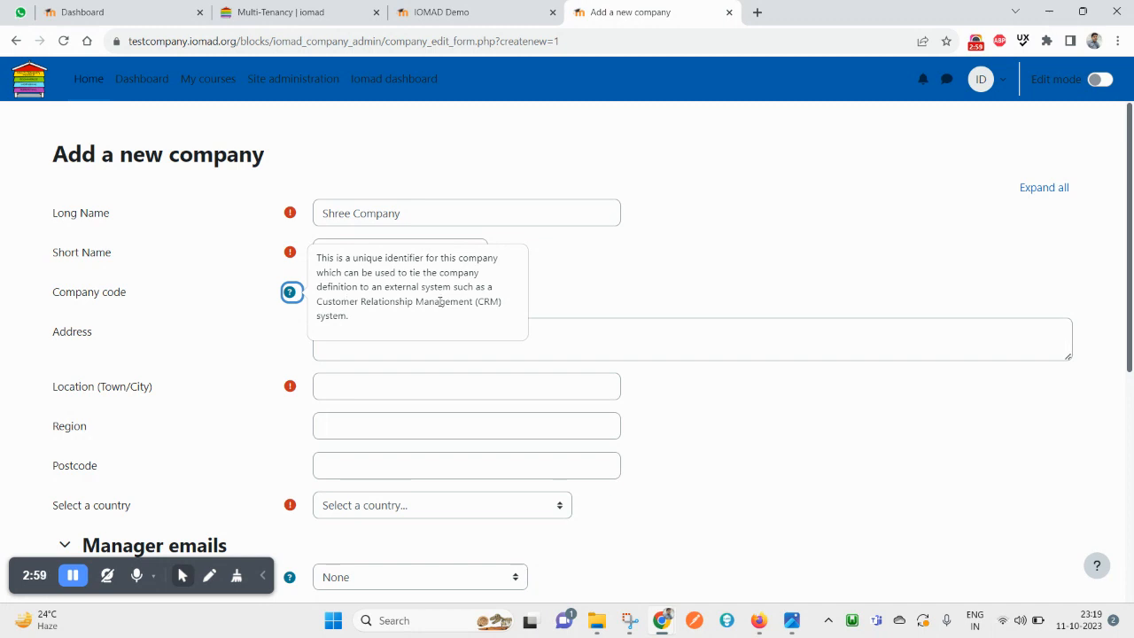
pyautogui.click(241, 355)
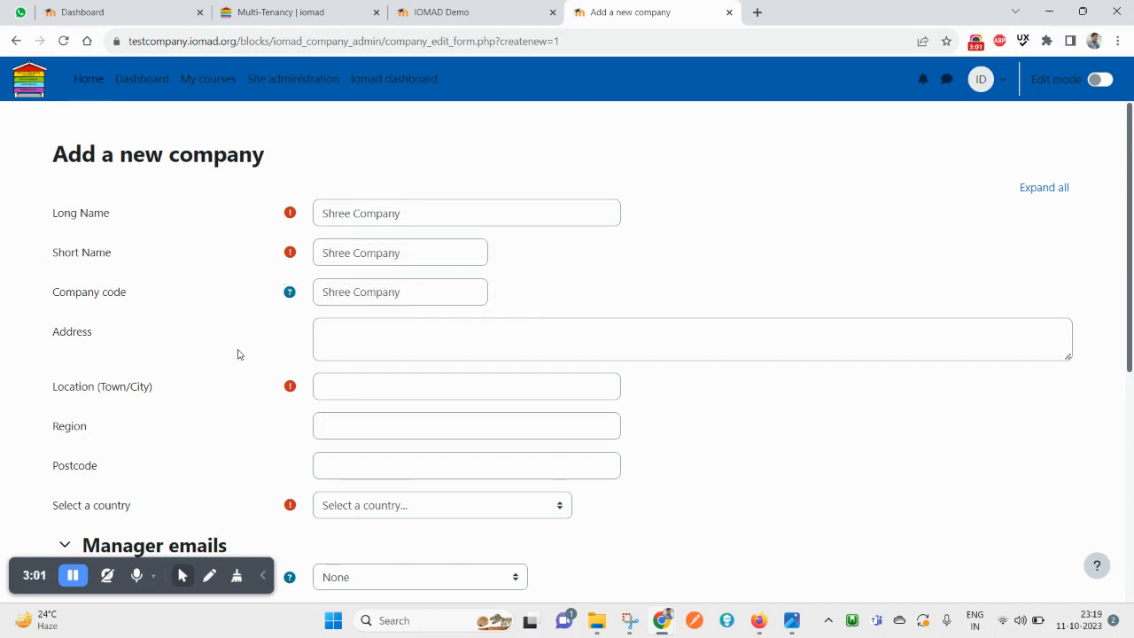
pyautogui.click(353, 348)
pyautogui.write('New Del')
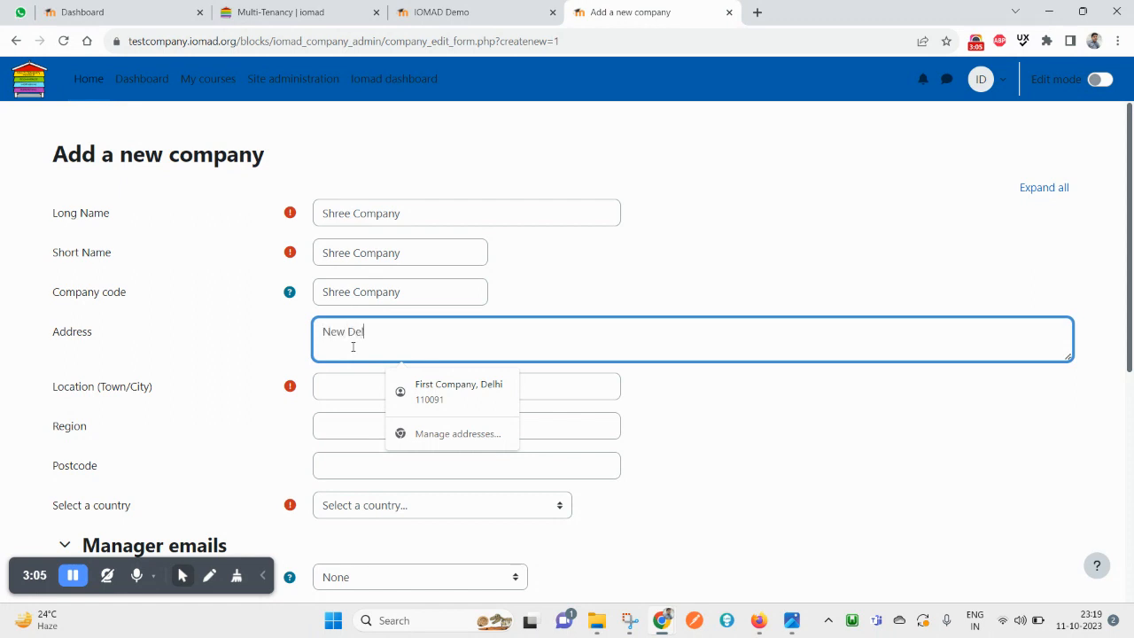
pyautogui.write('hi')
pyautogui.click(351, 387)
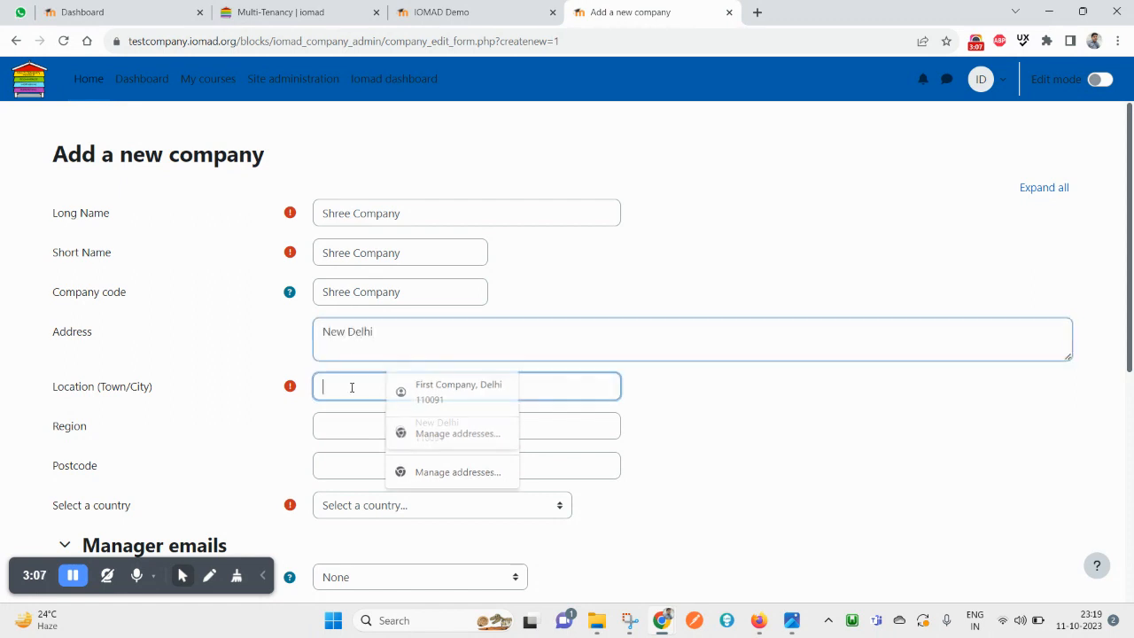
pyautogui.doubleClick(361, 339)
pyautogui.moveTo(361, 338); pyautogui.dragTo(344, 339)
pyautogui.click(360, 386)
pyautogui.hotkey('ctrl', 'v')
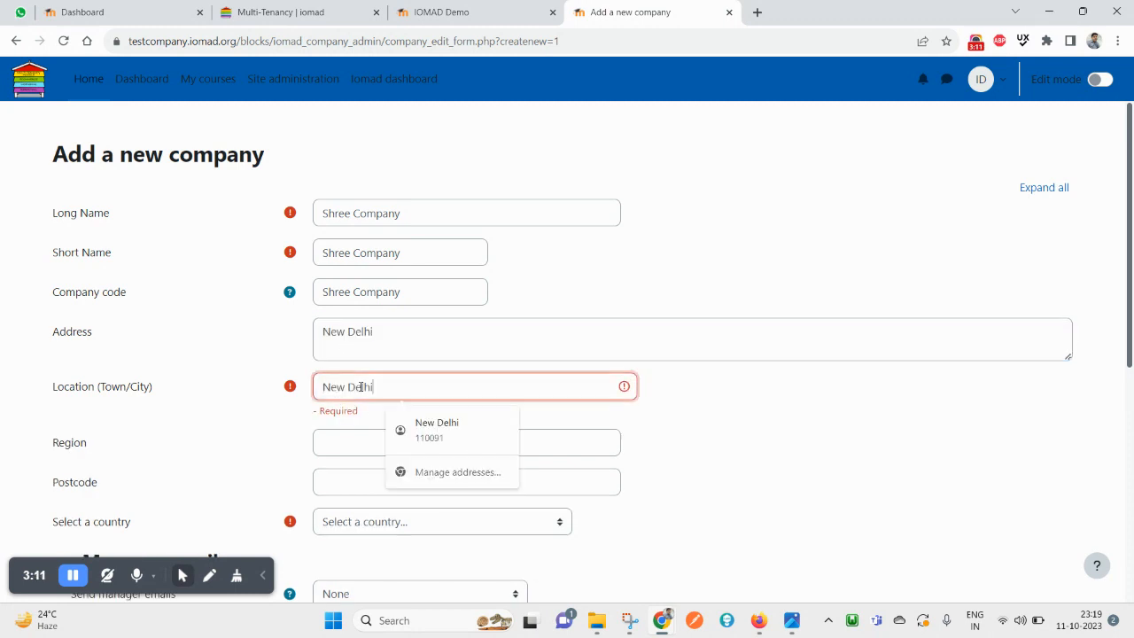
# Set Region to 'New Delhi', postcode 110091 and country India
pyautogui.scroll(-1, 156, 447)
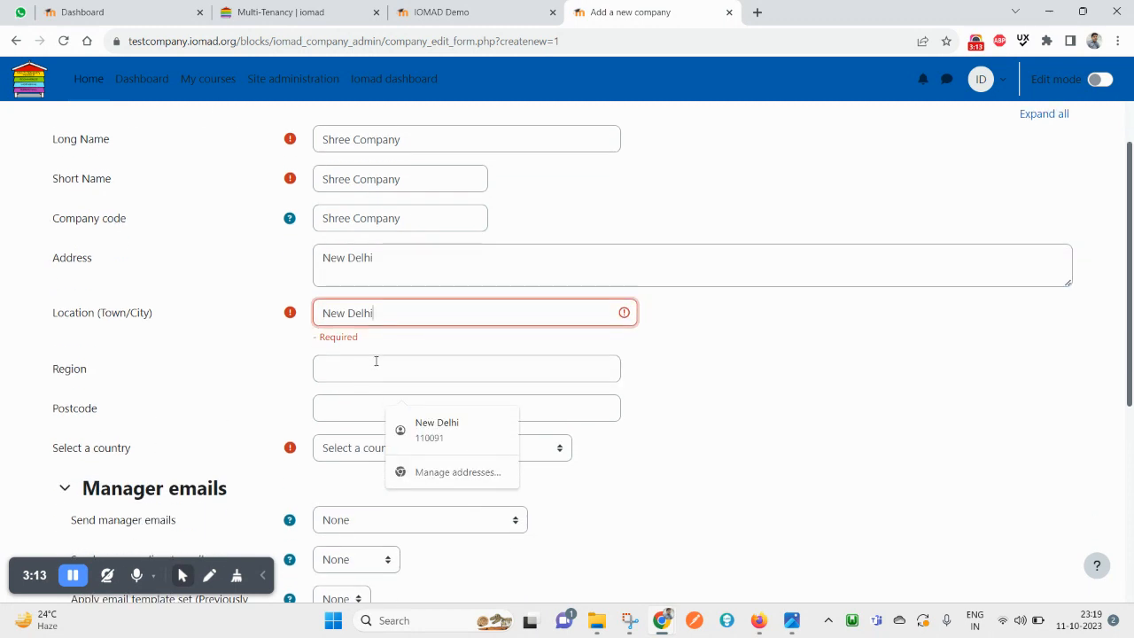
pyautogui.click(376, 361)
pyautogui.hotkey('ctrl', 'v')
pyautogui.click(352, 394)
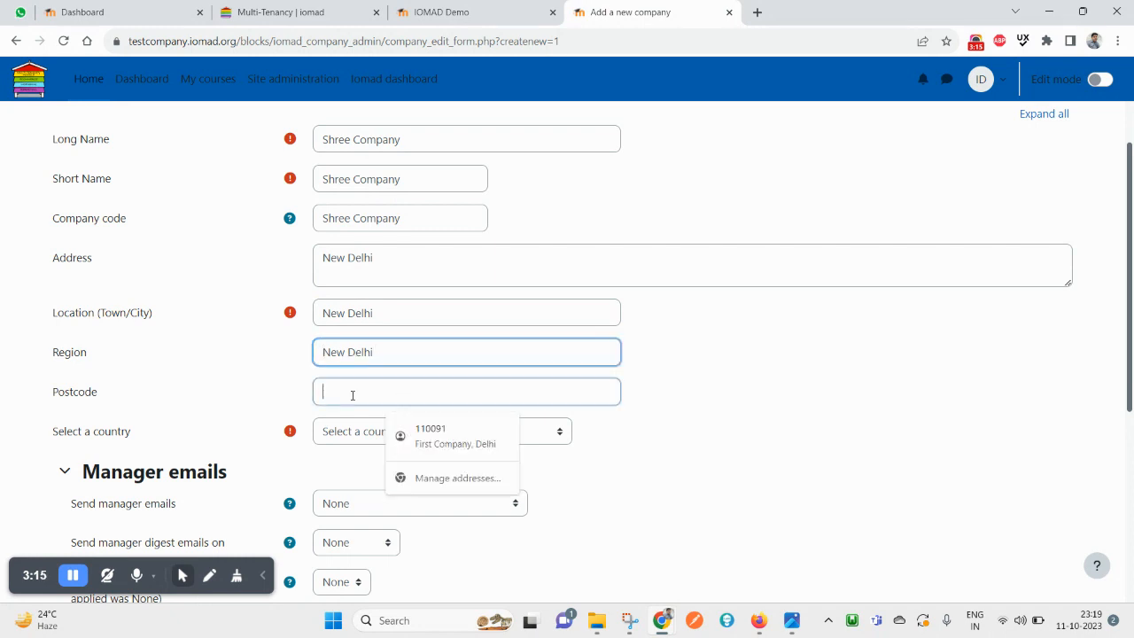
pyautogui.write('110091')
pyautogui.click(332, 432)
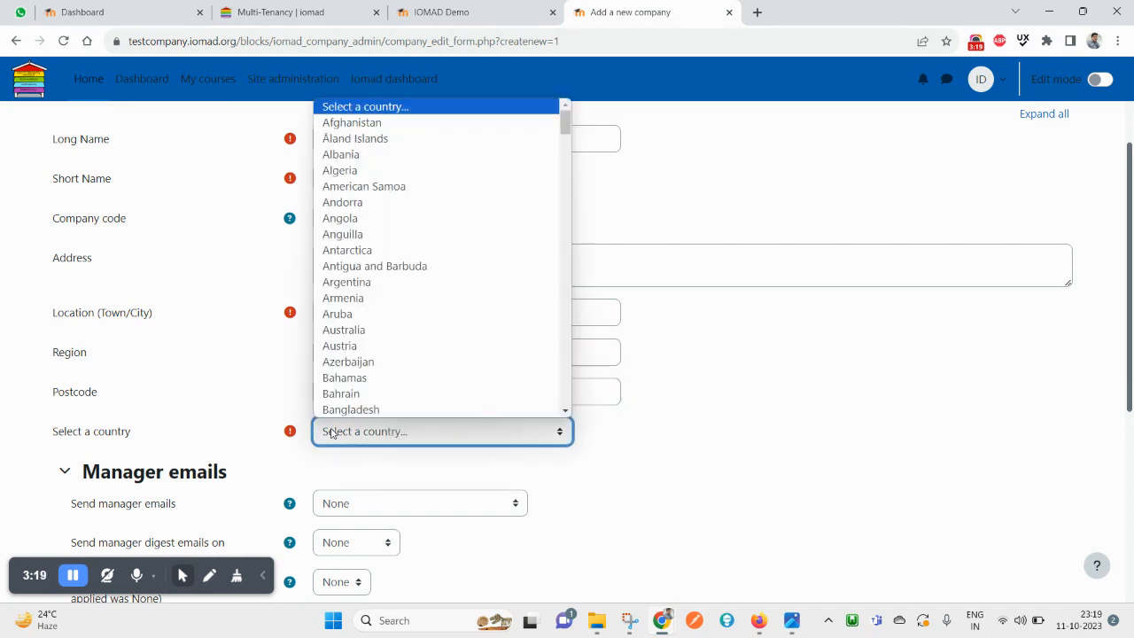
pyautogui.write('india')
pyautogui.press('Return')
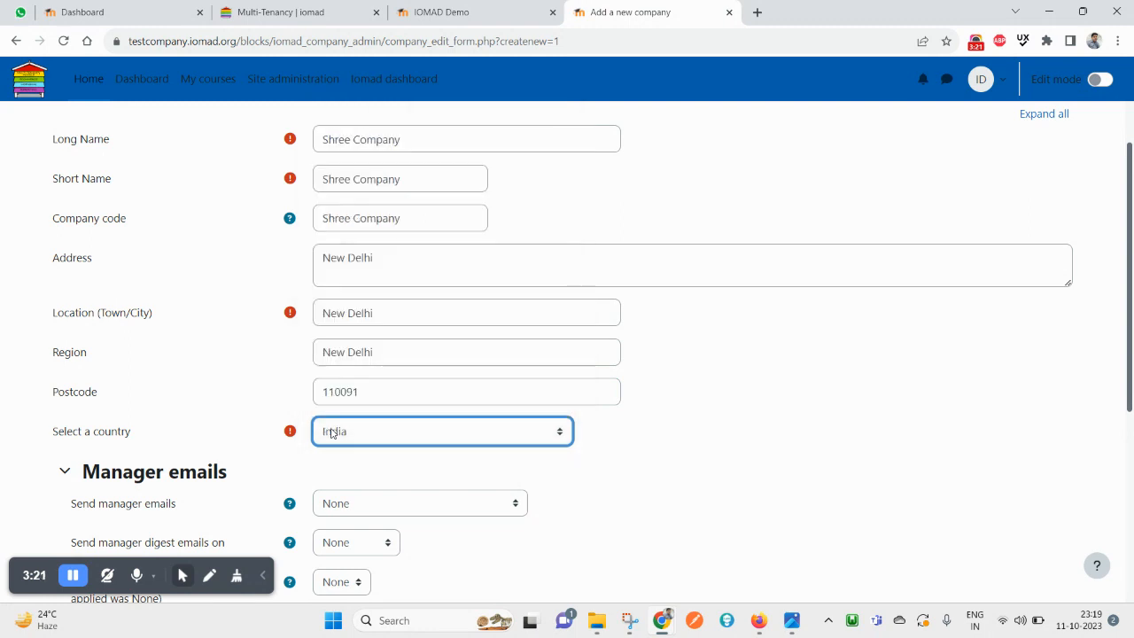
# Leave manager emails and digest day at None and check the email template set options
pyautogui.scroll(-3, 213, 354)
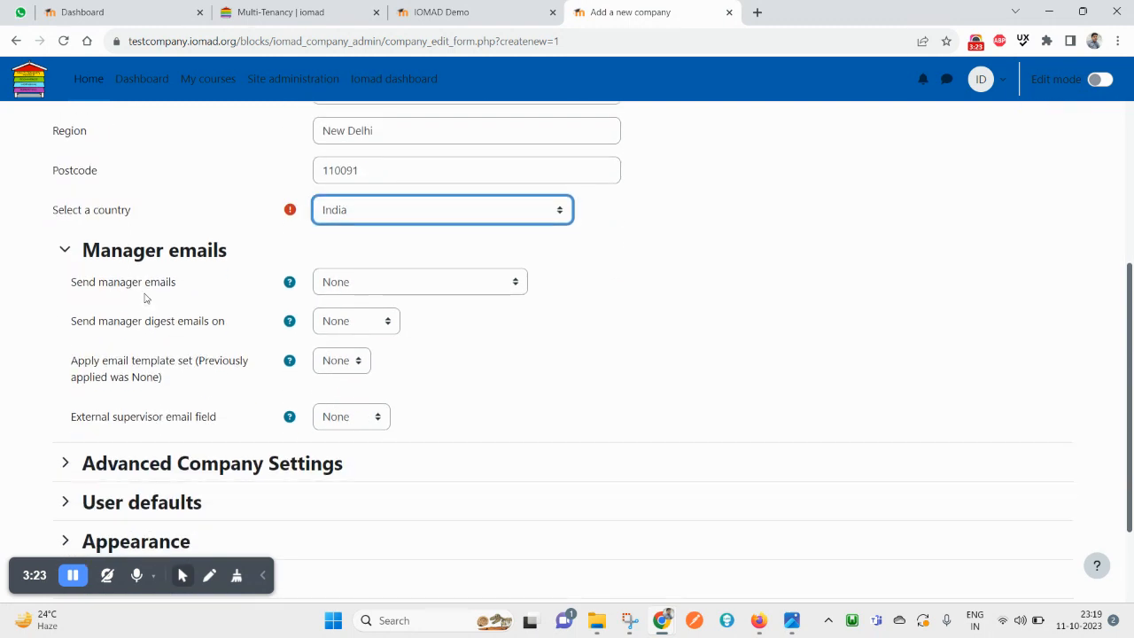
pyautogui.click(352, 291)
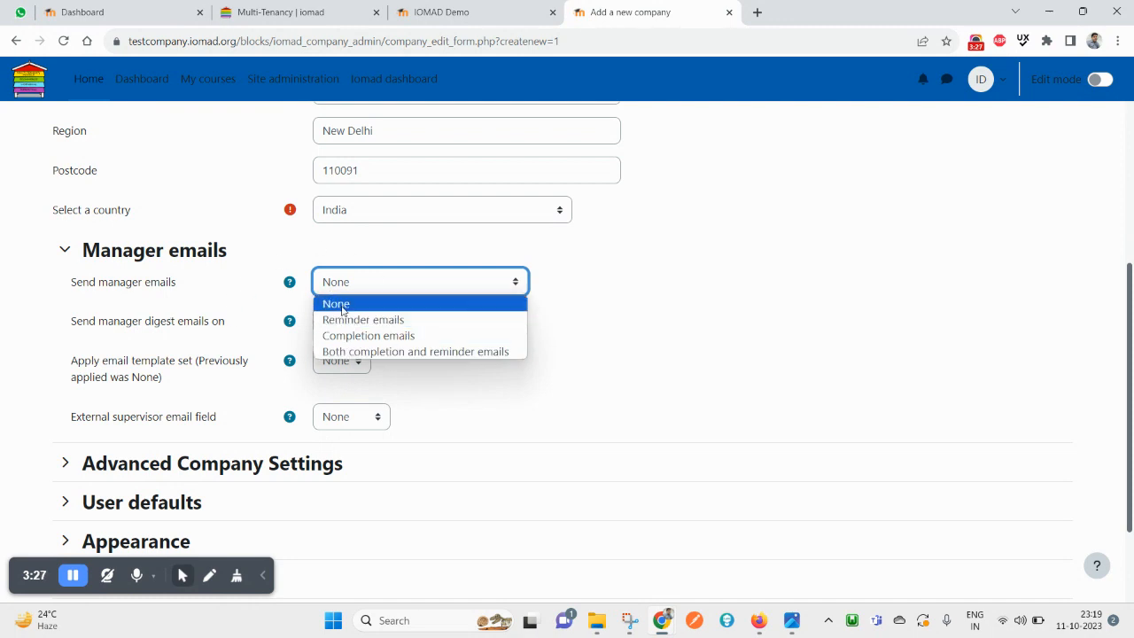
pyautogui.click(341, 306)
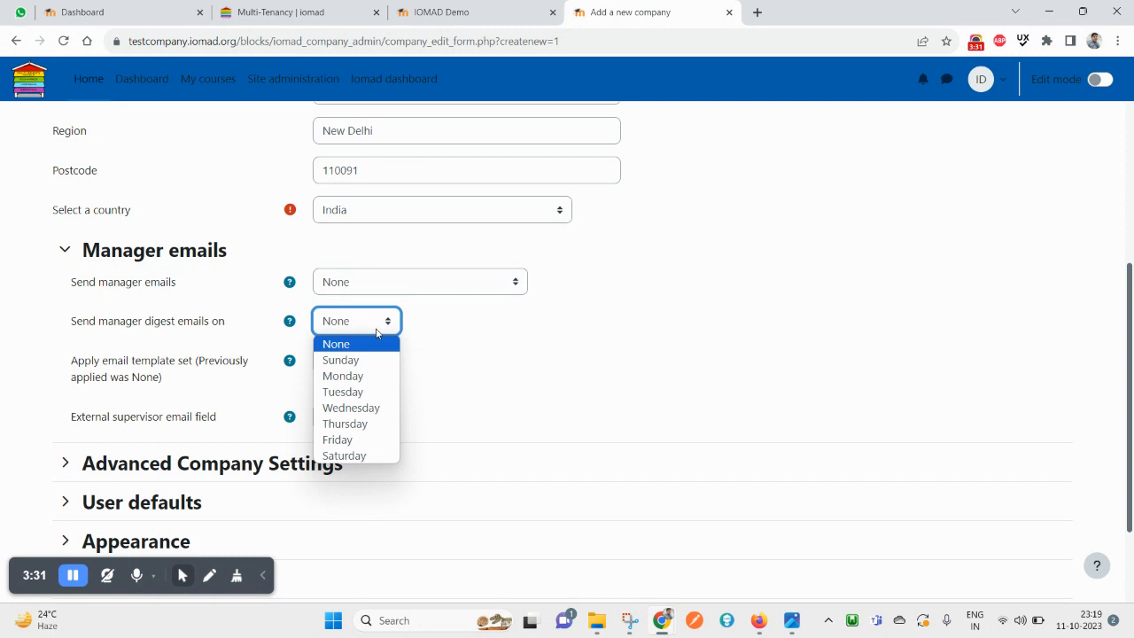
pyautogui.click(430, 330)
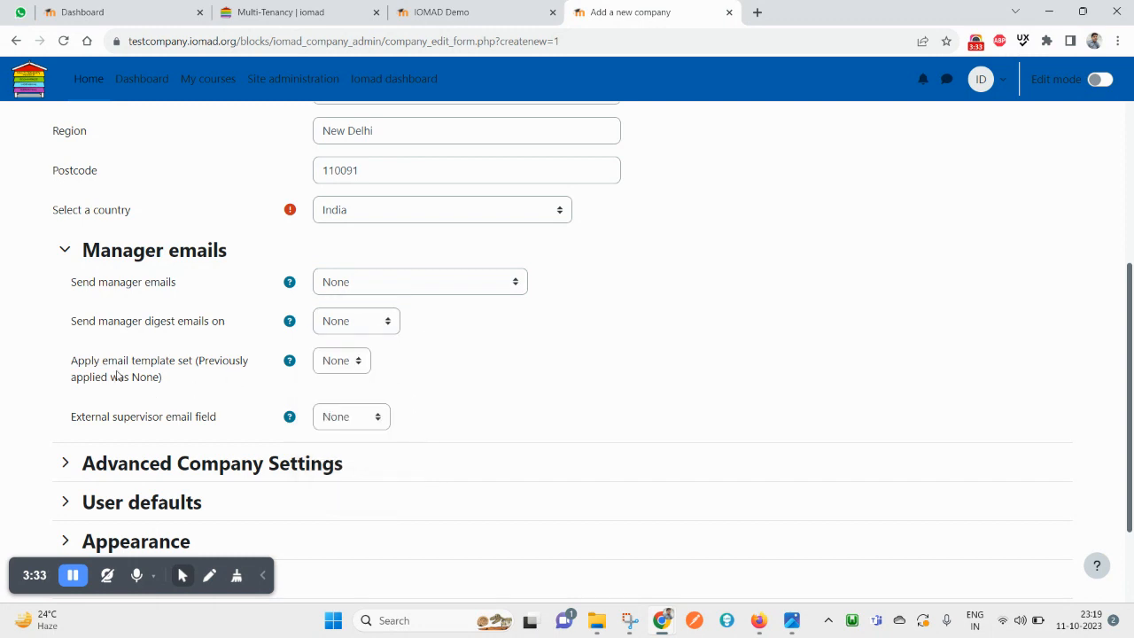
pyautogui.moveTo(100, 364); pyautogui.dragTo(224, 356)
pyautogui.click(341, 359)
pyautogui.click(514, 362)
pyautogui.scroll(-2, 121, 460)
# Set the External supervisor email field to Company
pyautogui.moveTo(72, 292); pyautogui.dragTo(170, 297)
pyautogui.click(350, 292)
pyautogui.click(353, 328)
pyautogui.click(347, 299)
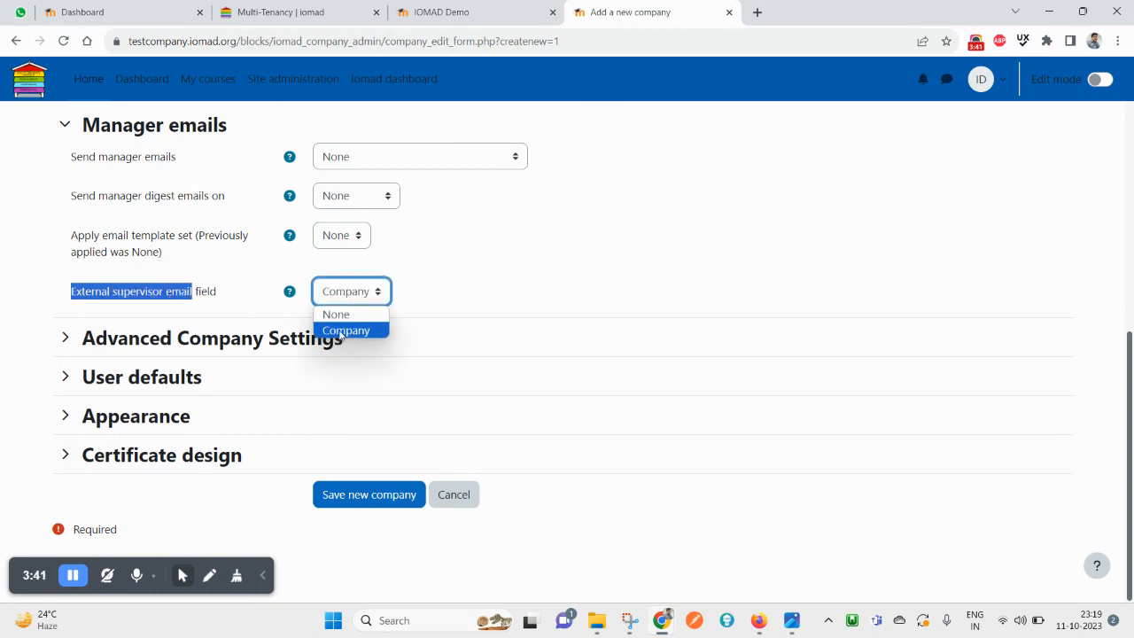
pyautogui.click(345, 330)
# Expand Advanced Company Settings, read the email domains help, then collapse the section
pyautogui.click(64, 337)
pyautogui.scroll(-1, 295, 396)
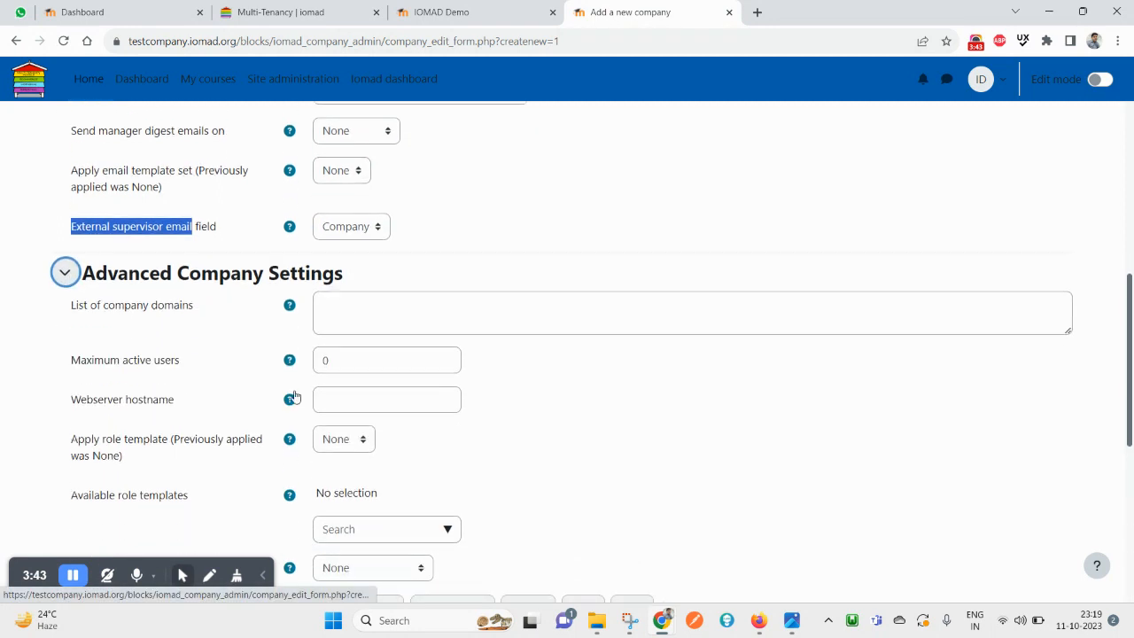
pyautogui.scroll(-1, 295, 396)
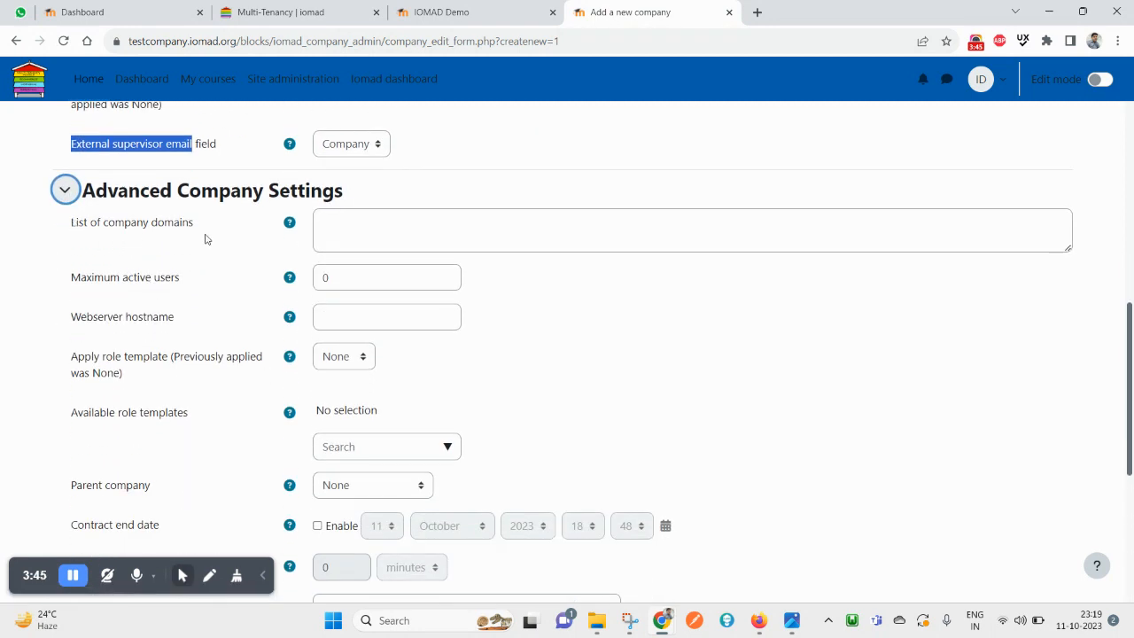
pyautogui.click(287, 226)
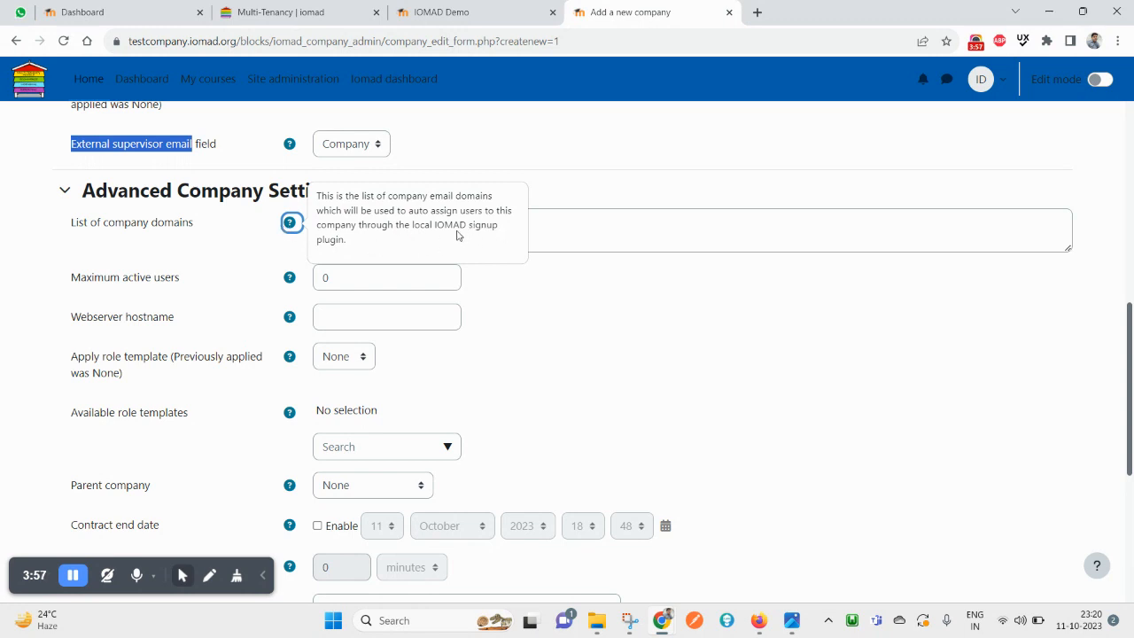
pyautogui.click(409, 251)
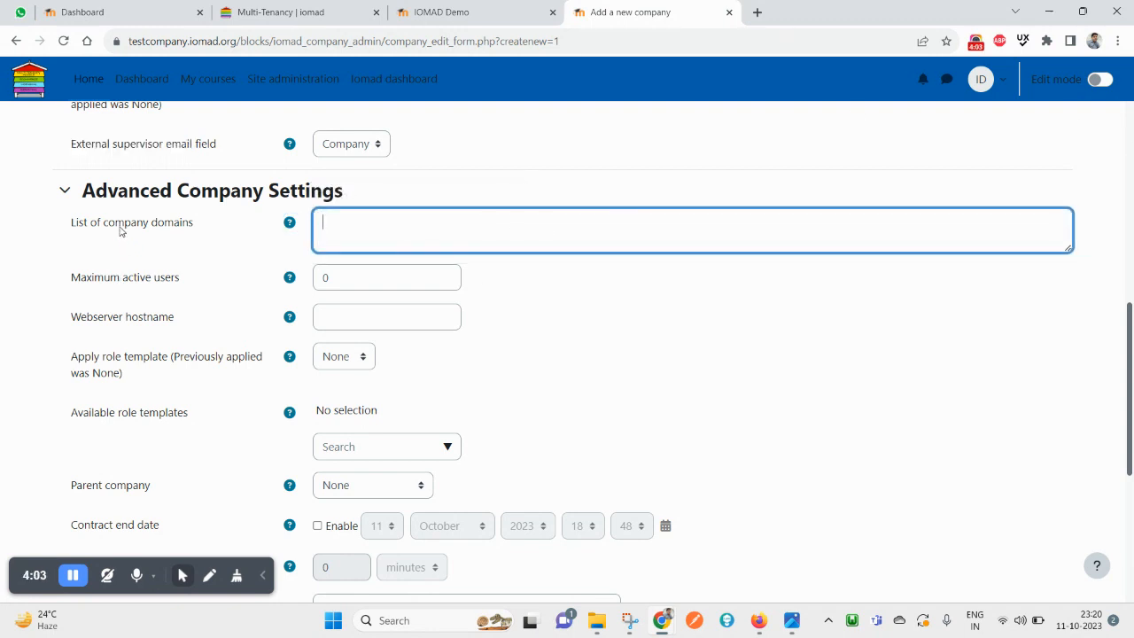
pyautogui.scroll(-4, 345, 389)
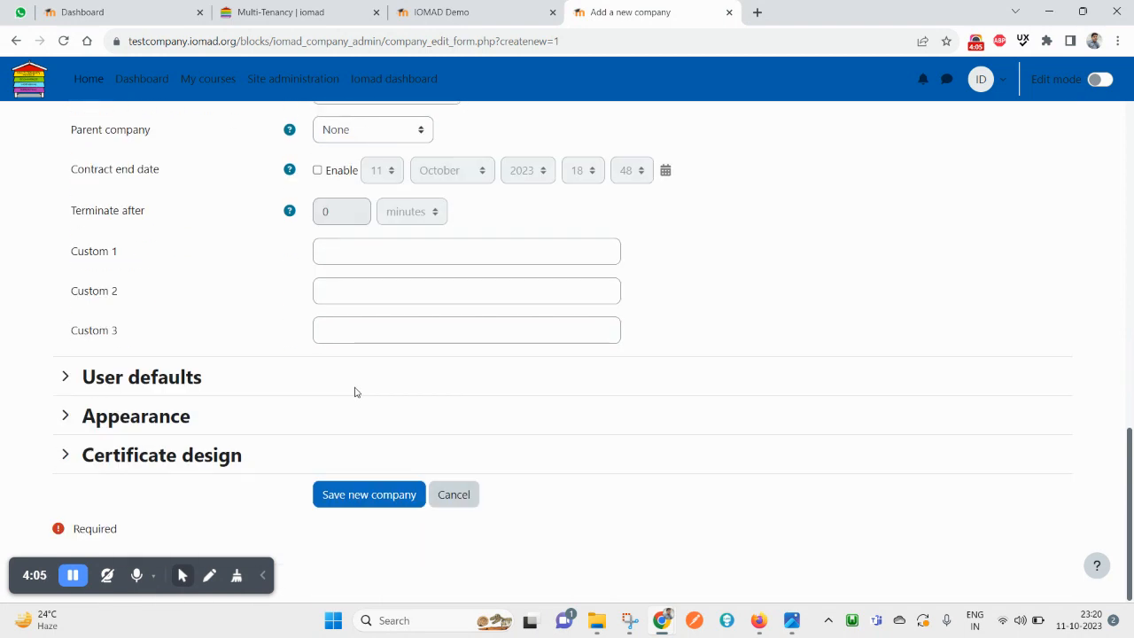
pyautogui.scroll(4, 295, 272)
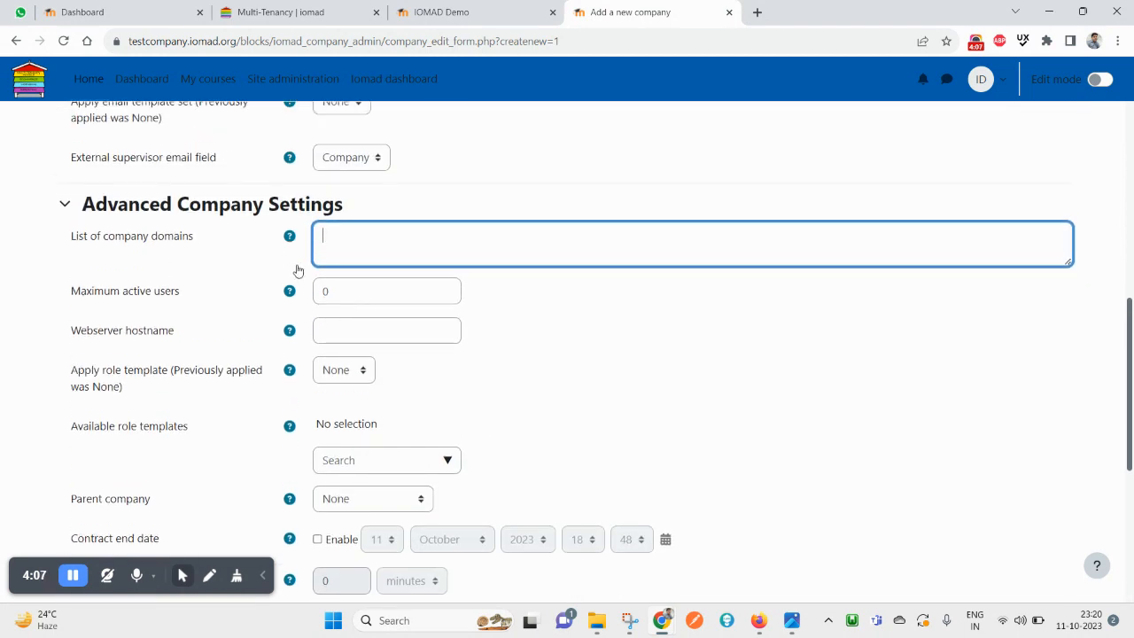
pyautogui.scroll(-1, 372, 350)
pyautogui.click(351, 215)
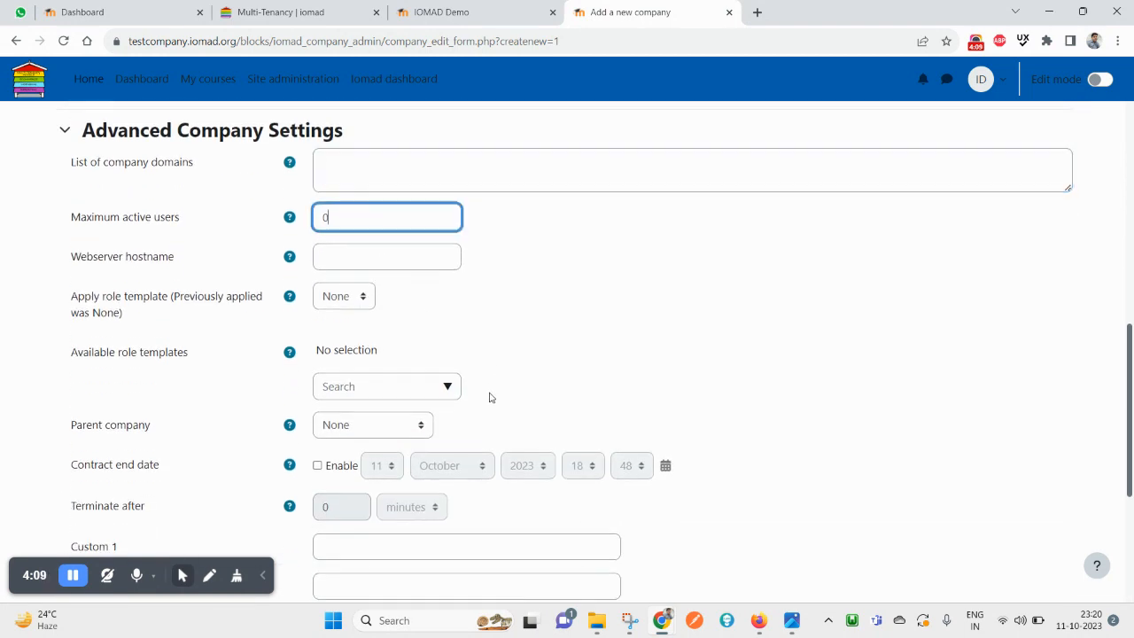
pyautogui.scroll(-1, 486, 403)
pyautogui.scroll(-2, 236, 258)
pyautogui.scroll(3, 147, 254)
pyautogui.click(112, 132)
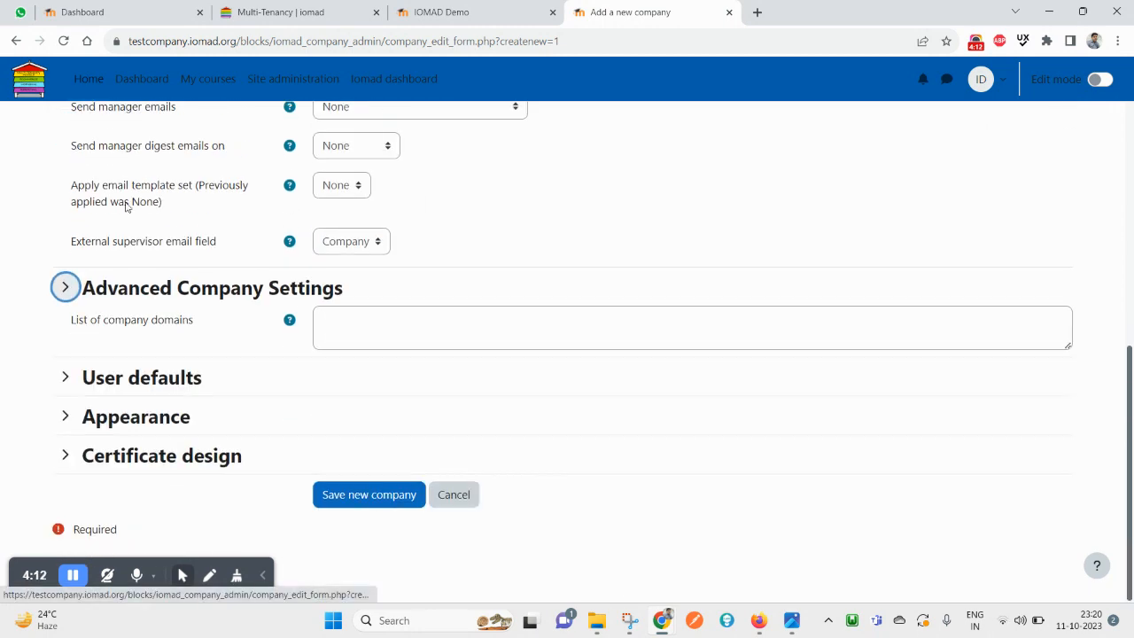
# Review the User defaults, leaving email visibility and the Pretty HTML email format unchanged
pyautogui.click(145, 379)
pyautogui.scroll(-3, 147, 384)
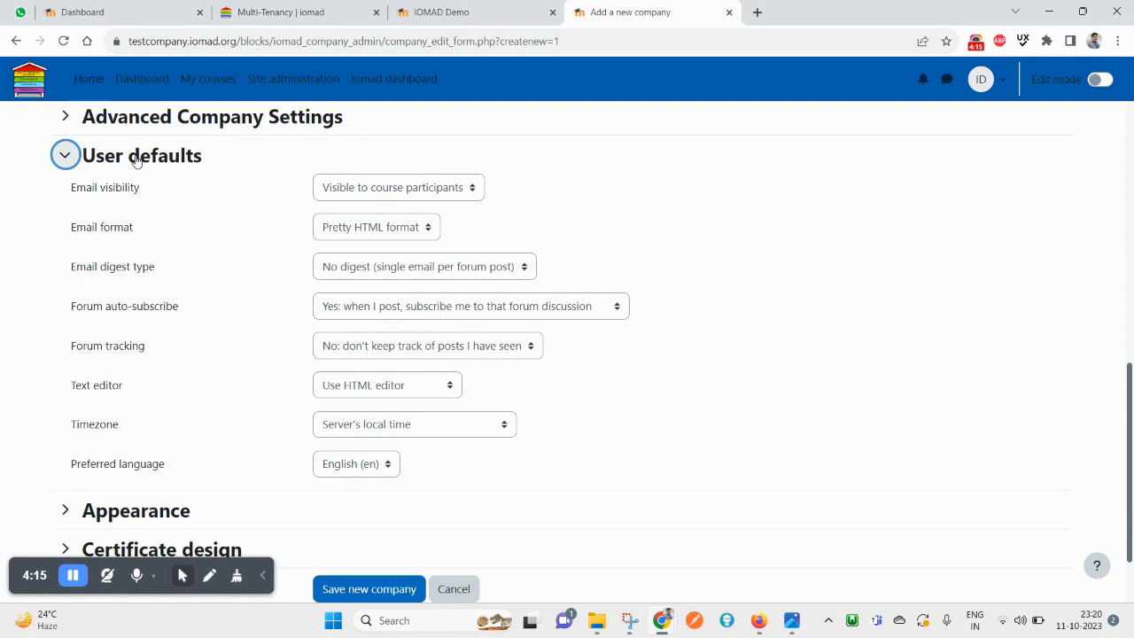
pyautogui.moveTo(72, 194); pyautogui.dragTo(158, 194)
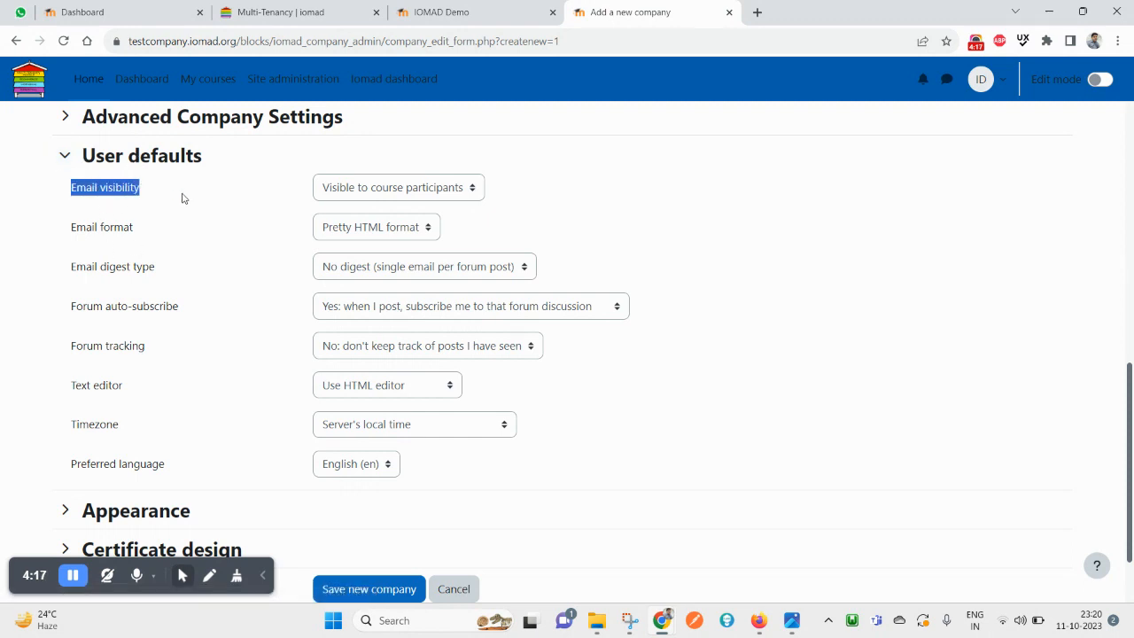
pyautogui.click(467, 188)
pyautogui.click(462, 189)
pyautogui.click(461, 189)
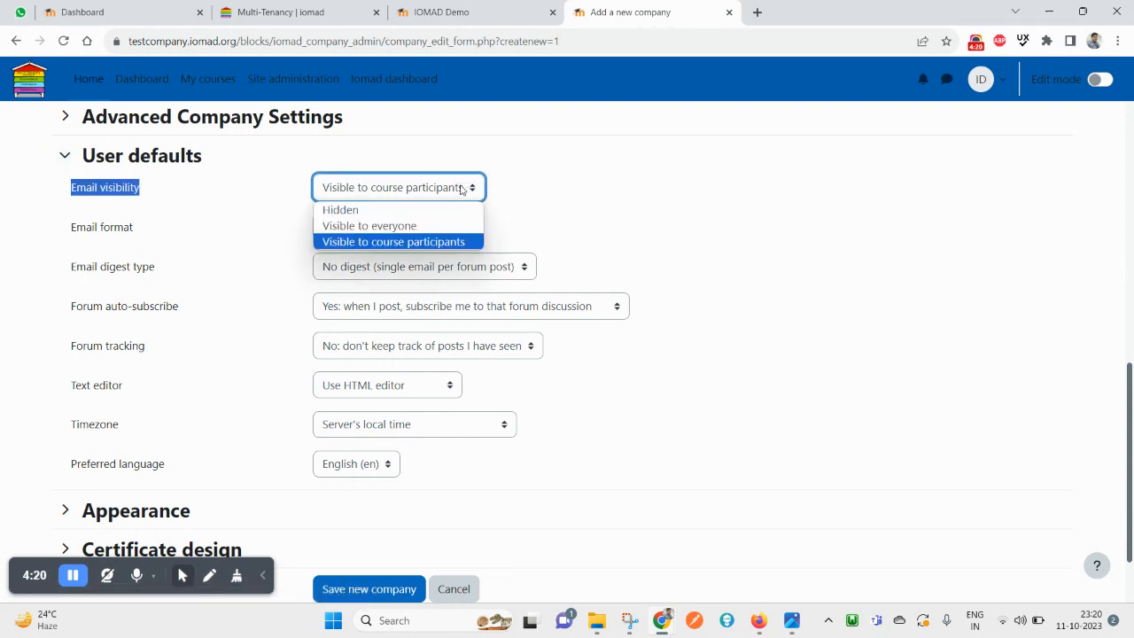
pyautogui.click(217, 269)
pyautogui.click(343, 232)
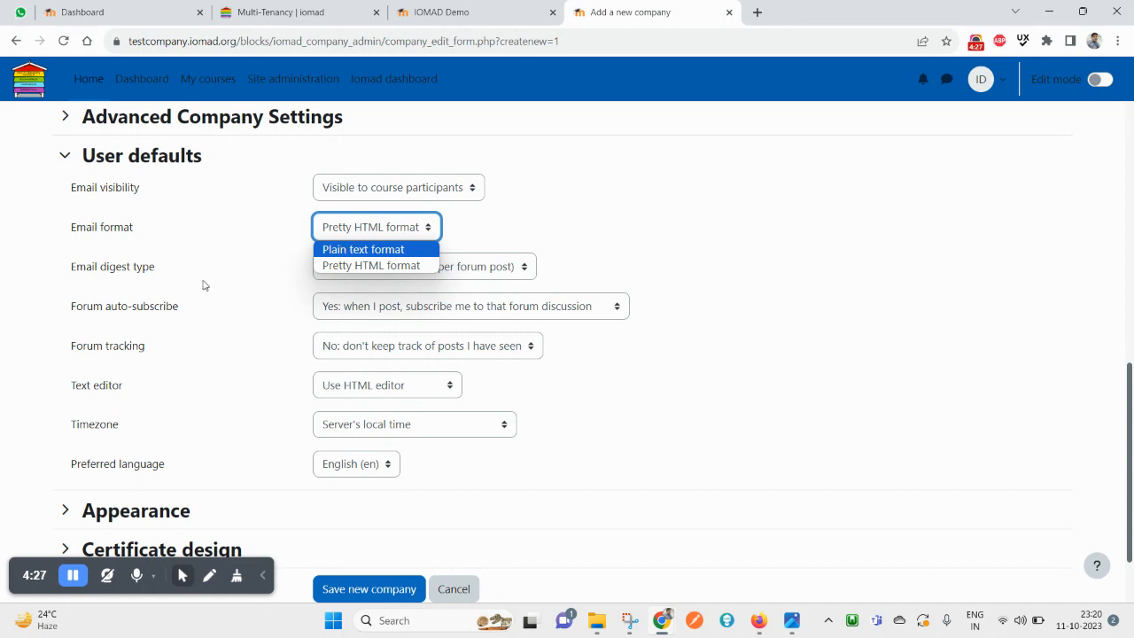
pyautogui.tripleClick(126, 267)
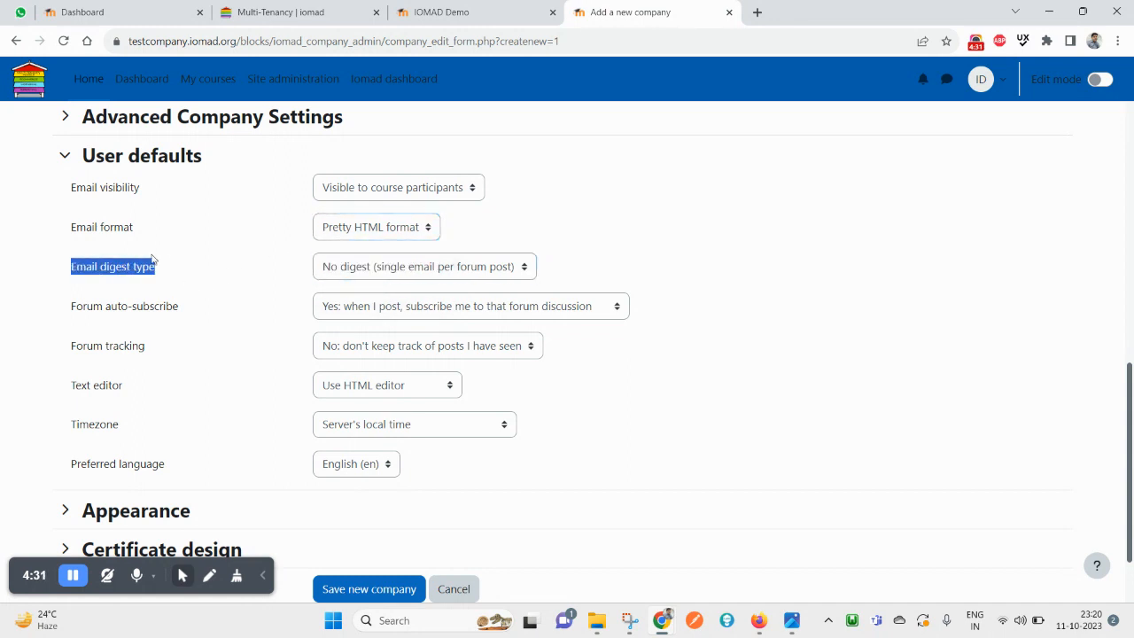
pyautogui.click(178, 164)
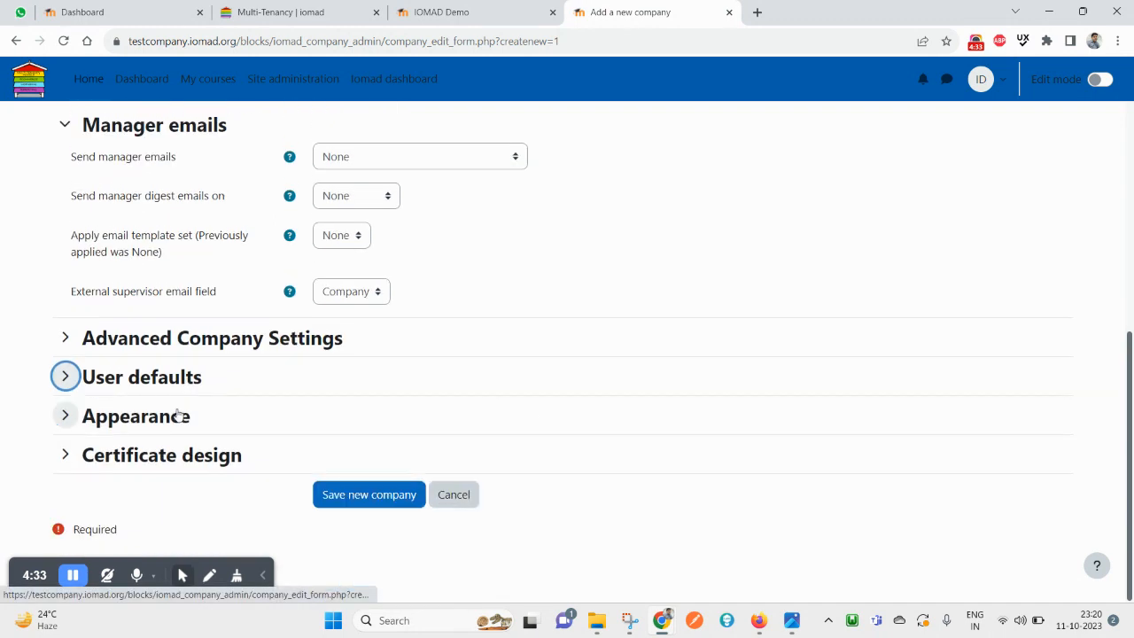
# Review the Certificate design settings unchanged and save the new company
pyautogui.click(168, 455)
pyautogui.scroll(-4, 248, 413)
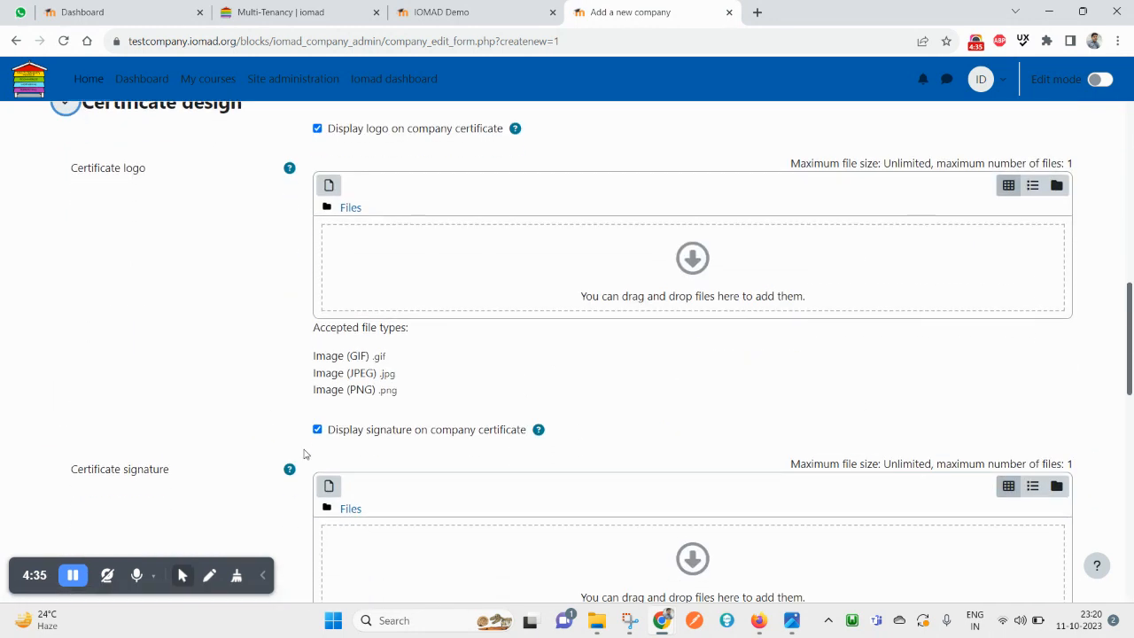
pyautogui.scroll(1, 266, 434)
pyautogui.scroll(-7, 372, 399)
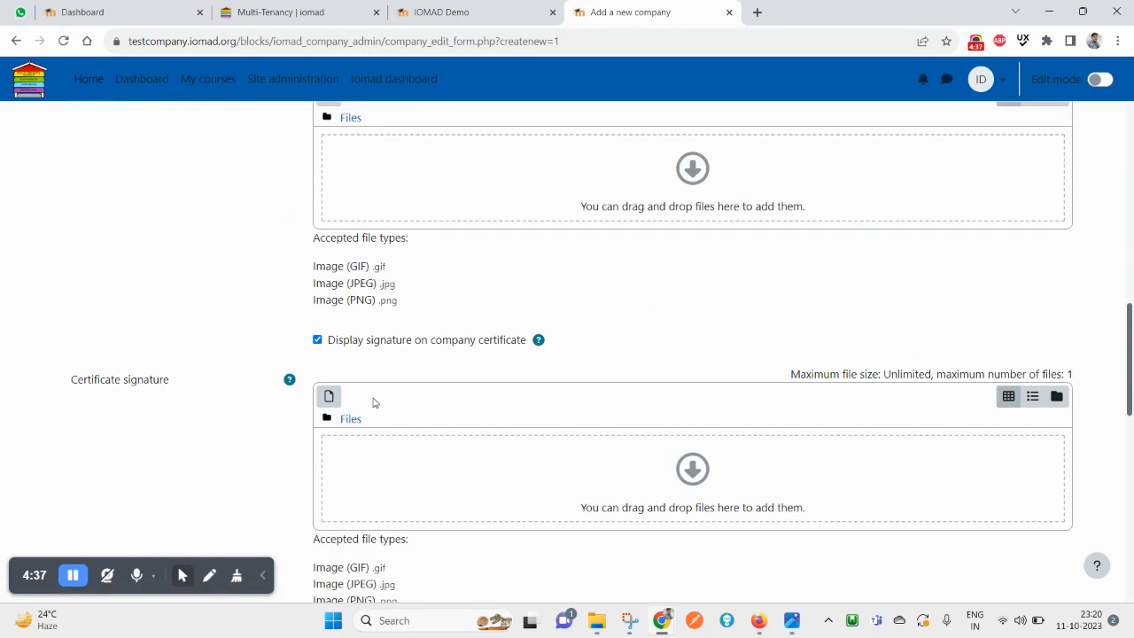
pyautogui.scroll(-4, 412, 427)
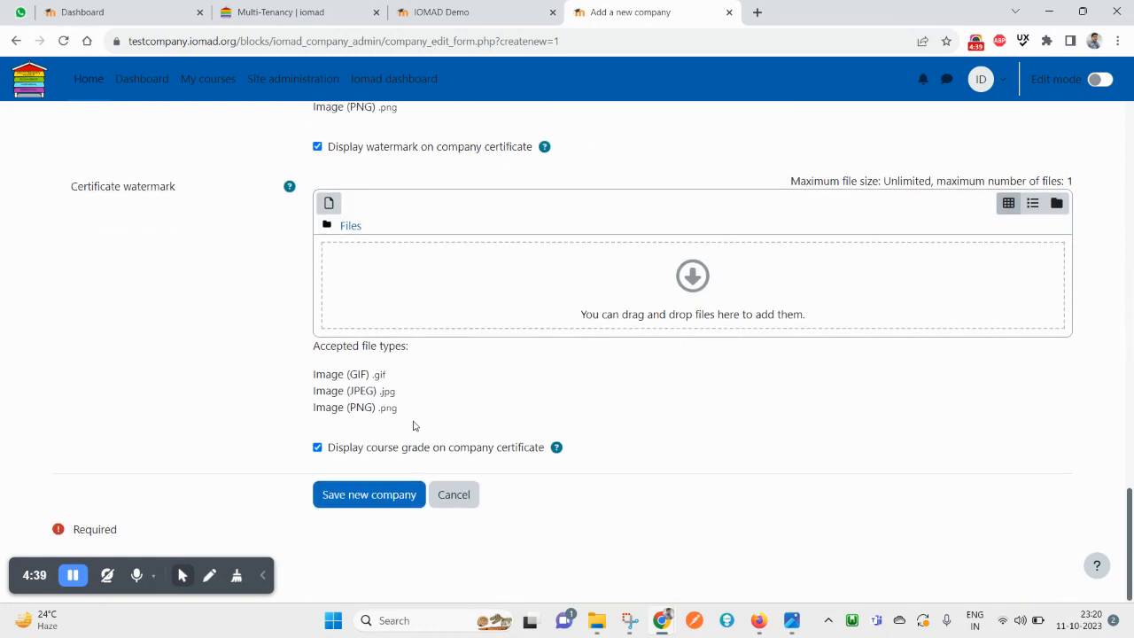
pyautogui.scroll(10, 437, 404)
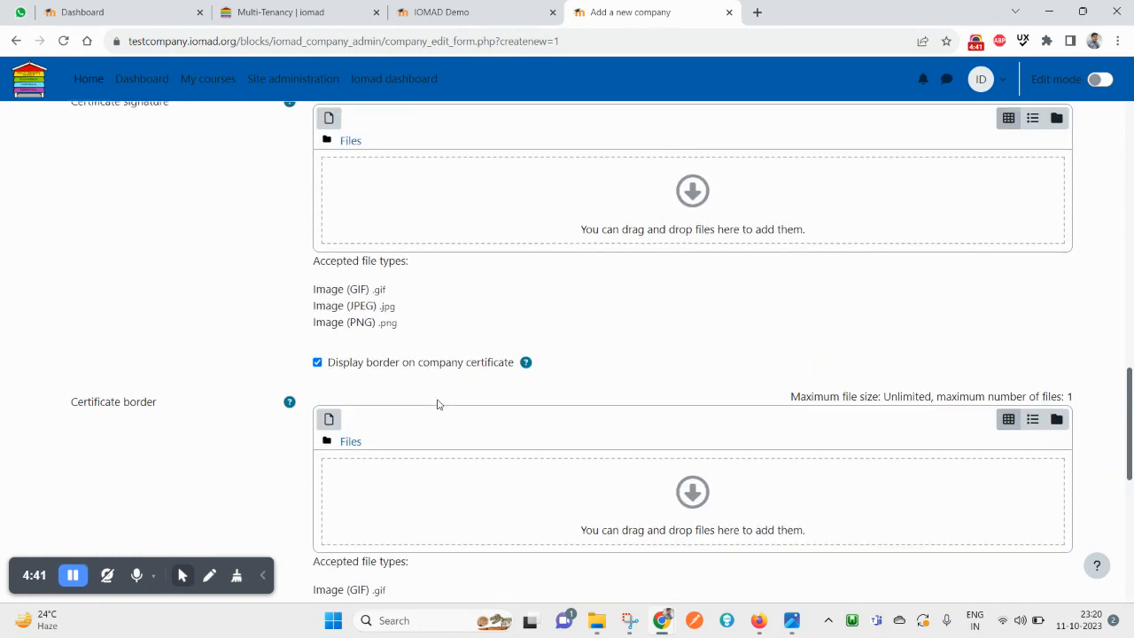
pyautogui.scroll(2, 416, 372)
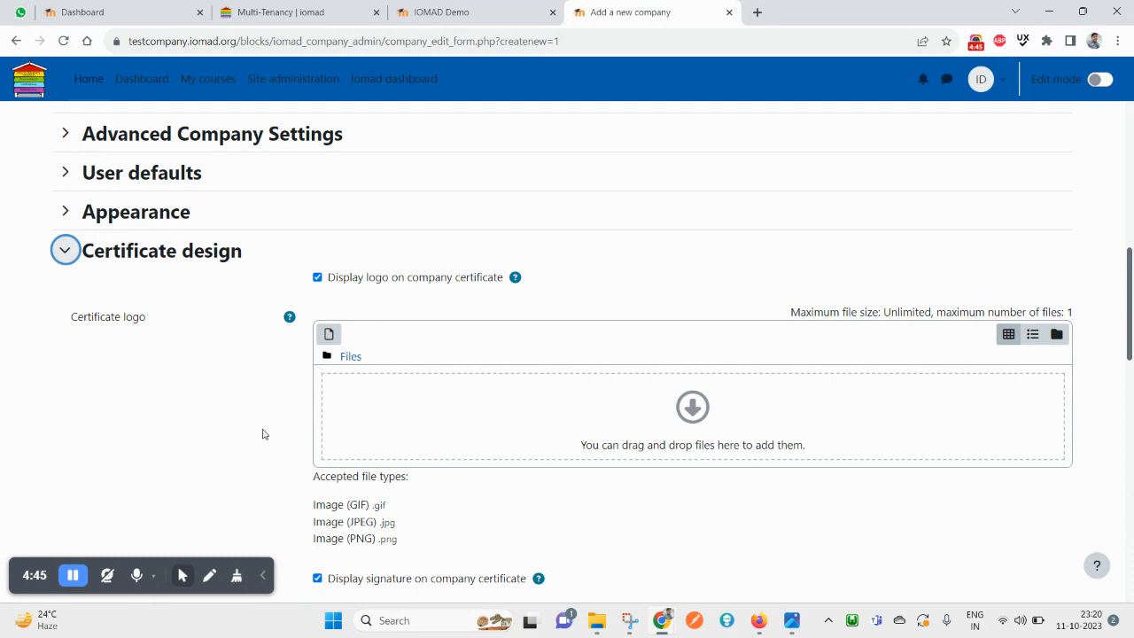
pyautogui.scroll(-2, 483, 437)
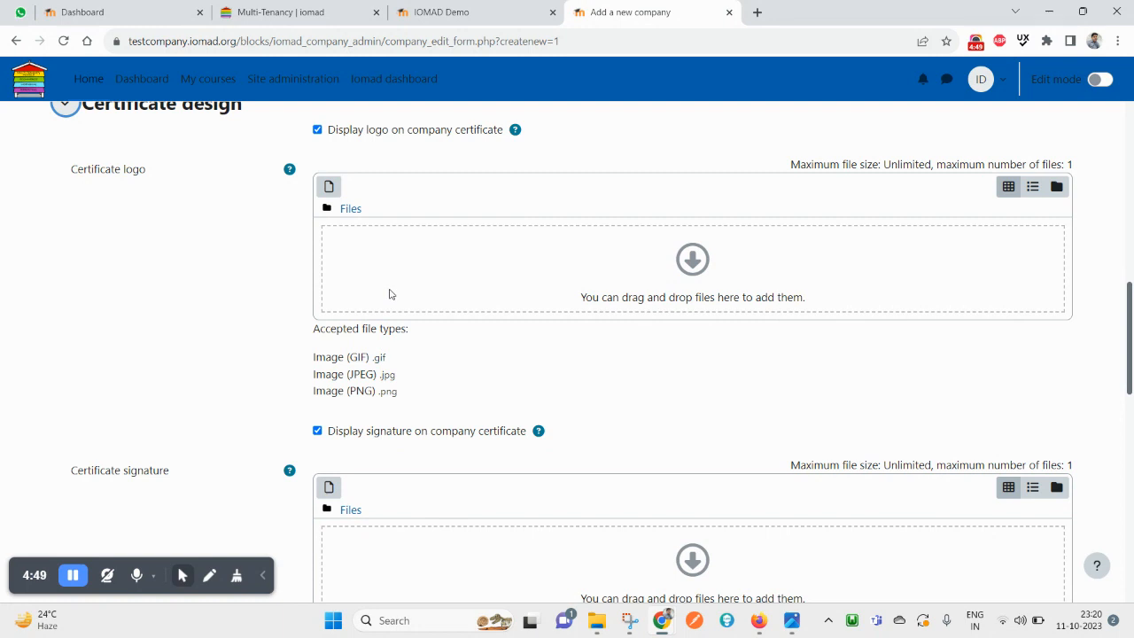
pyautogui.scroll(-5, 390, 294)
pyautogui.scroll(-4, 398, 326)
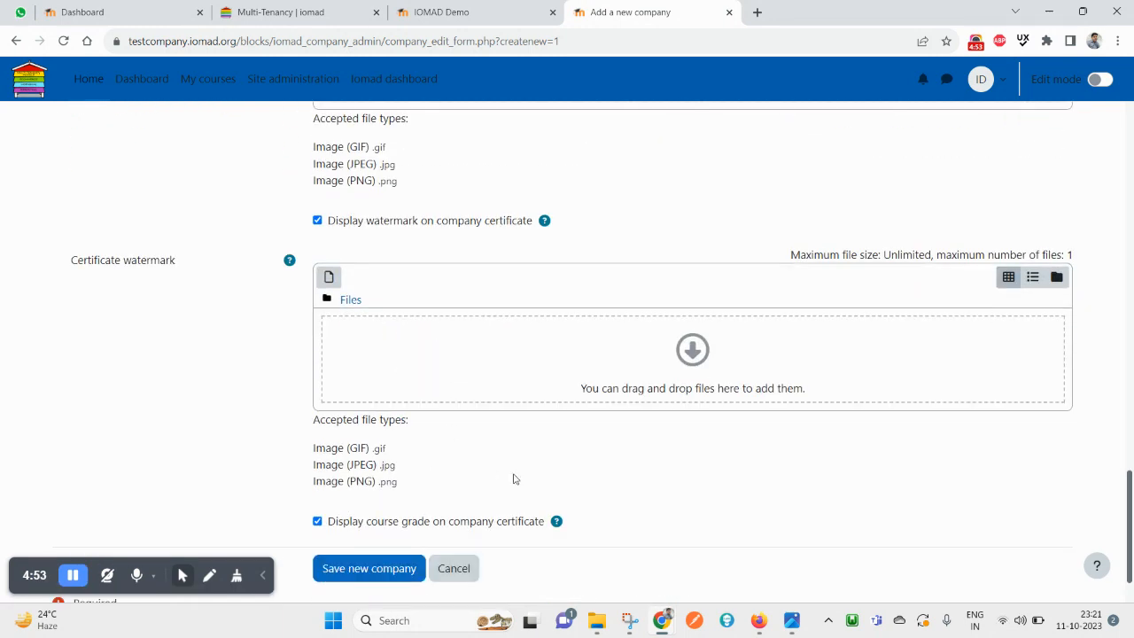
pyautogui.scroll(-1, 438, 514)
pyautogui.click(412, 502)
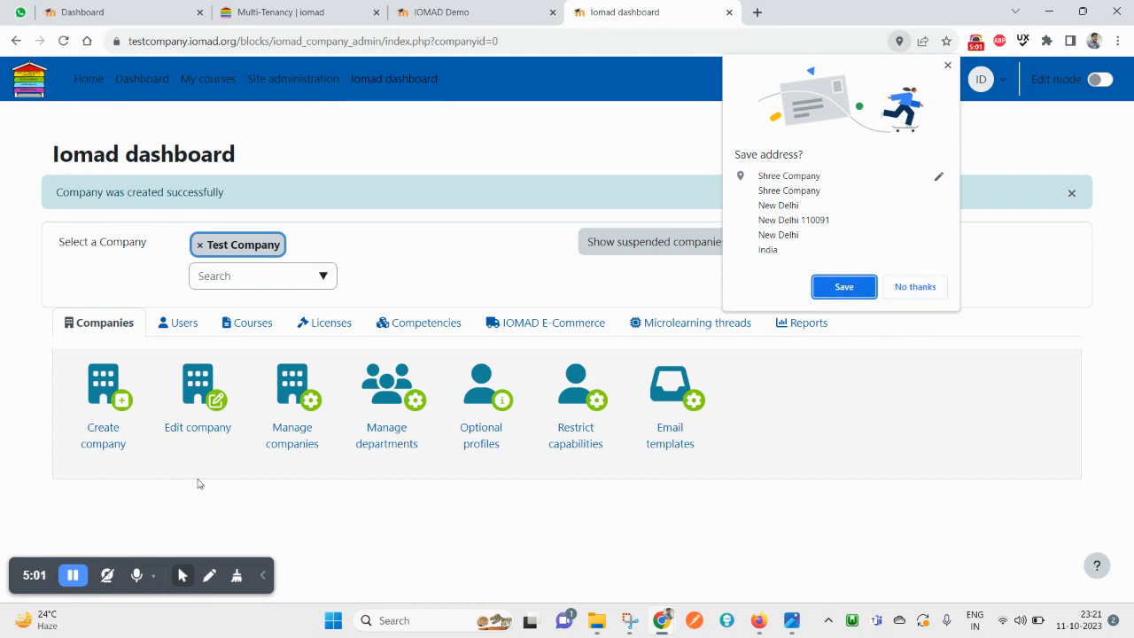
# Dismiss the browser's save-address popup and confirm Shree Company appears in the company selector
pyautogui.click(152, 329)
pyautogui.click(97, 327)
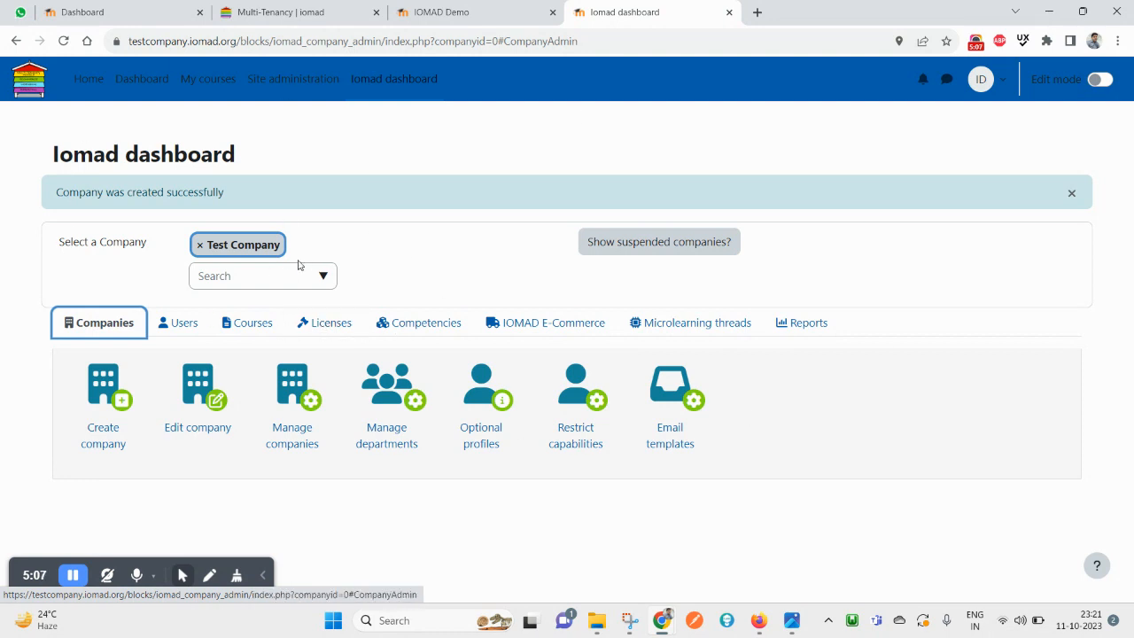
pyautogui.click(317, 281)
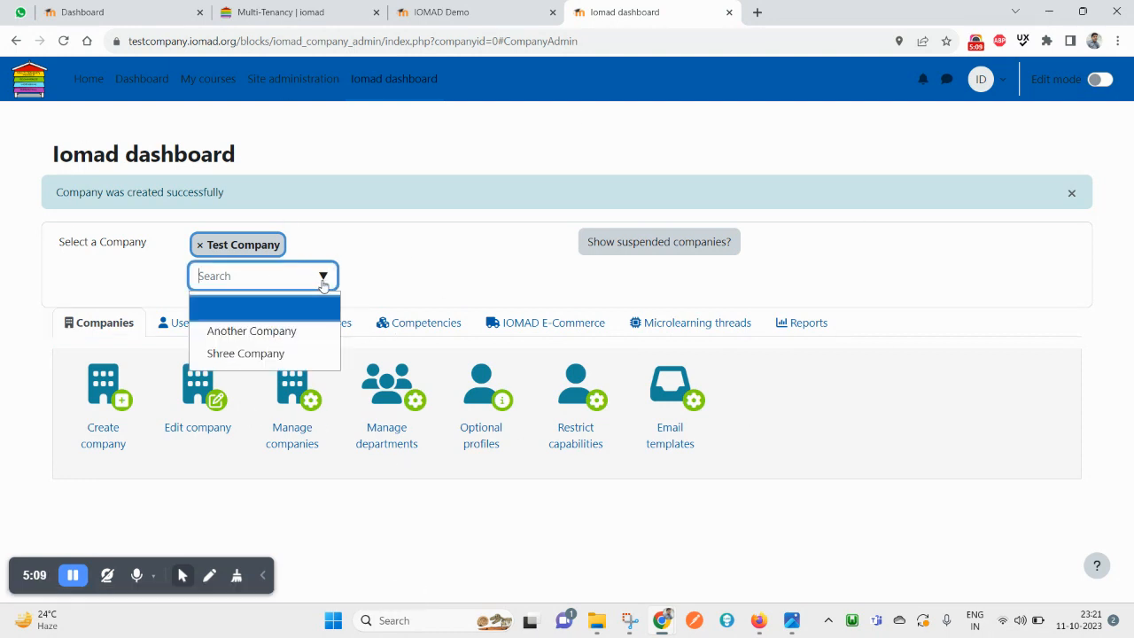
pyautogui.click(363, 246)
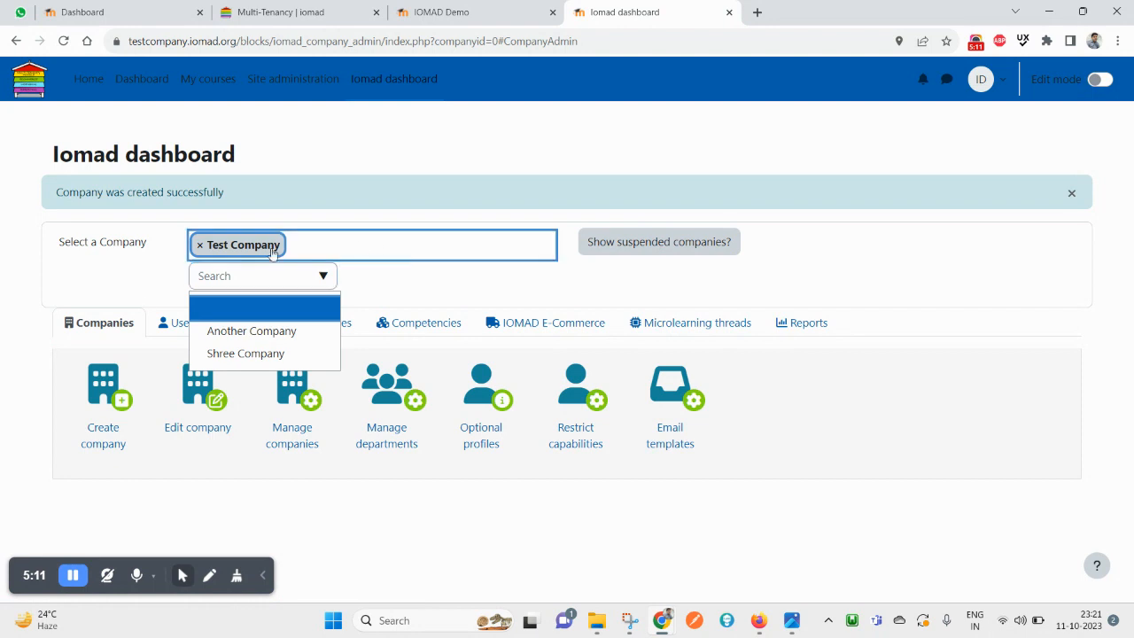
pyautogui.click(120, 326)
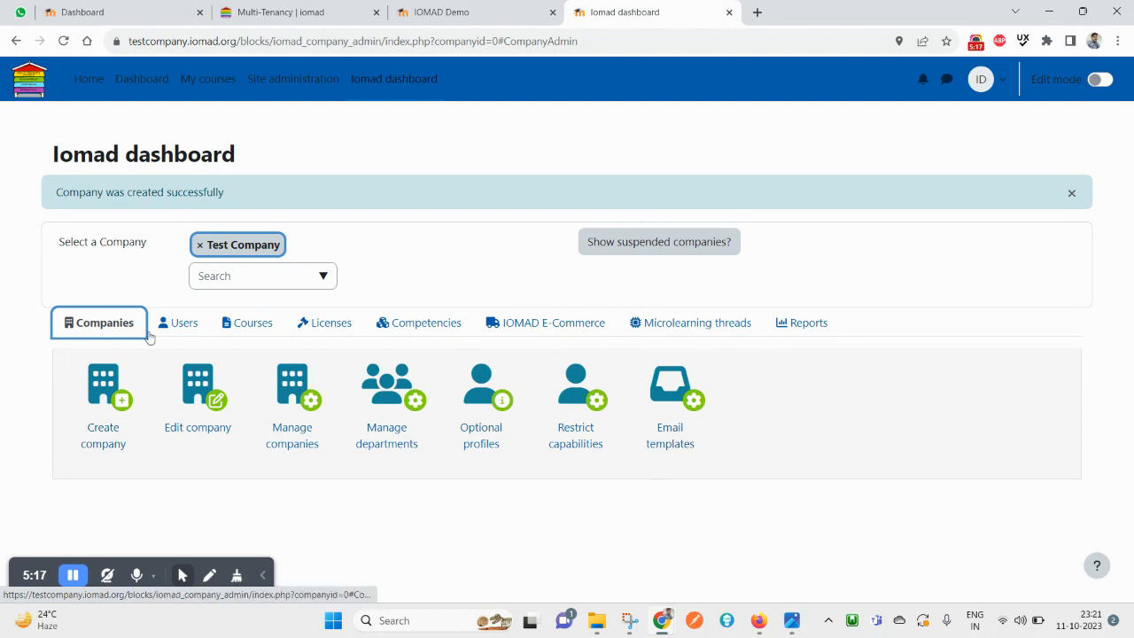
pyautogui.click(192, 328)
pyautogui.click(104, 328)
# Open Manage companies and check the new Shree Company row with city New Delhi
pyautogui.click(298, 383)
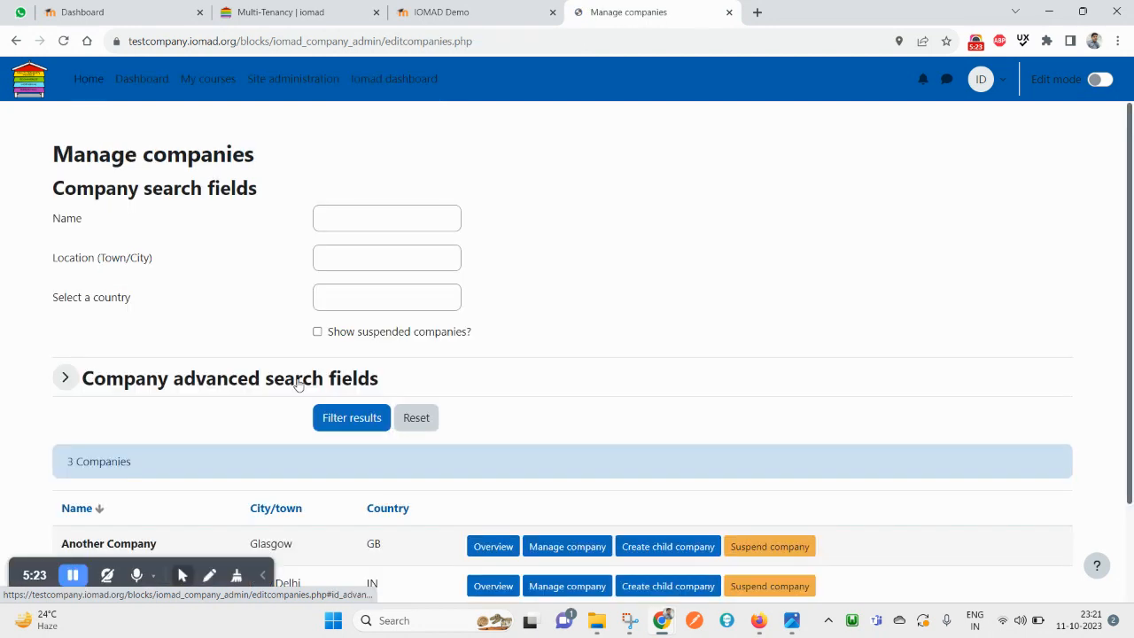
pyautogui.scroll(-2, 292, 394)
pyautogui.doubleClick(78, 462)
pyautogui.moveTo(78, 462)
pyautogui.mouseDown()
pyautogui.moveTo(134, 462)
pyautogui.moveTo(74, 458)
pyautogui.mouseUp()
pyautogui.click(127, 462)
pyautogui.doubleClick(127, 461)
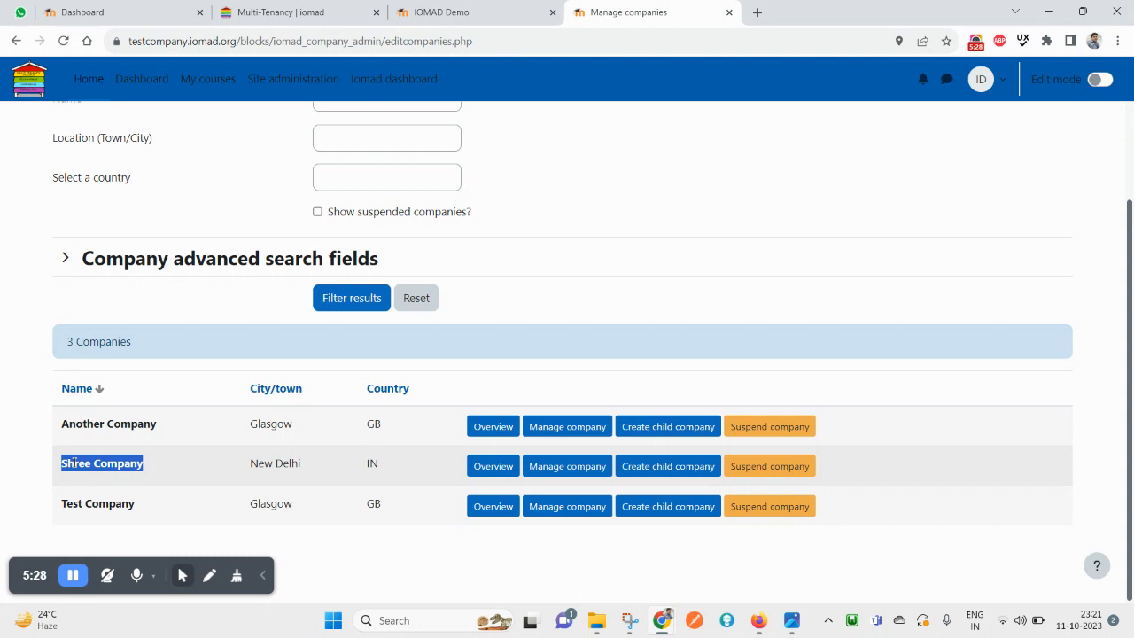
pyautogui.doubleClick(370, 424)
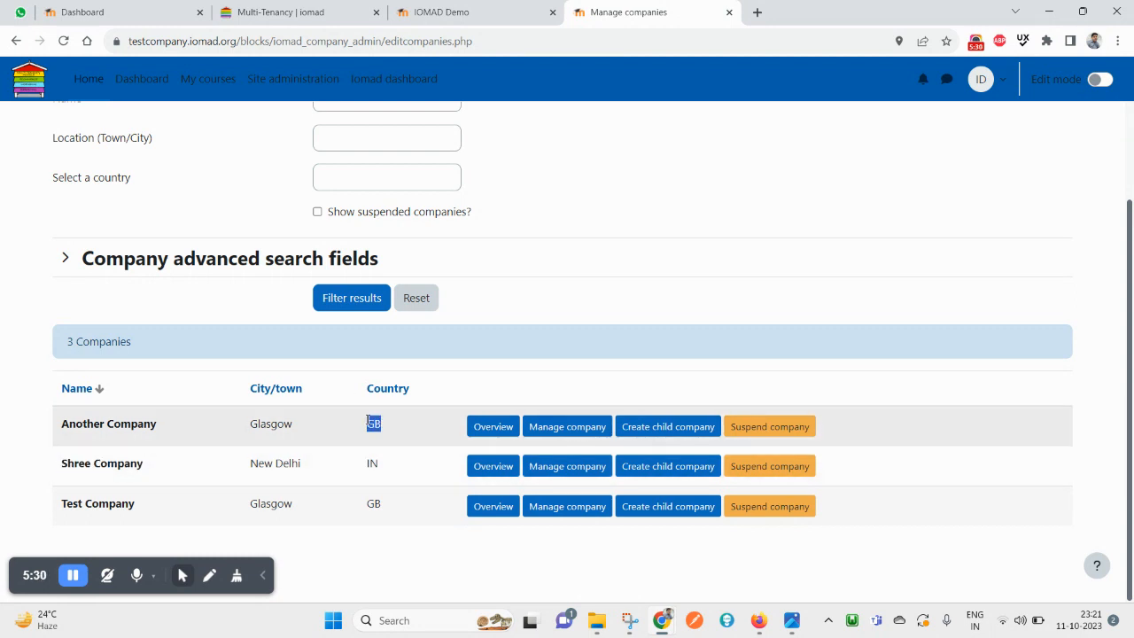
pyautogui.doubleClick(373, 503)
pyautogui.doubleClick(374, 425)
pyautogui.doubleClick(255, 428)
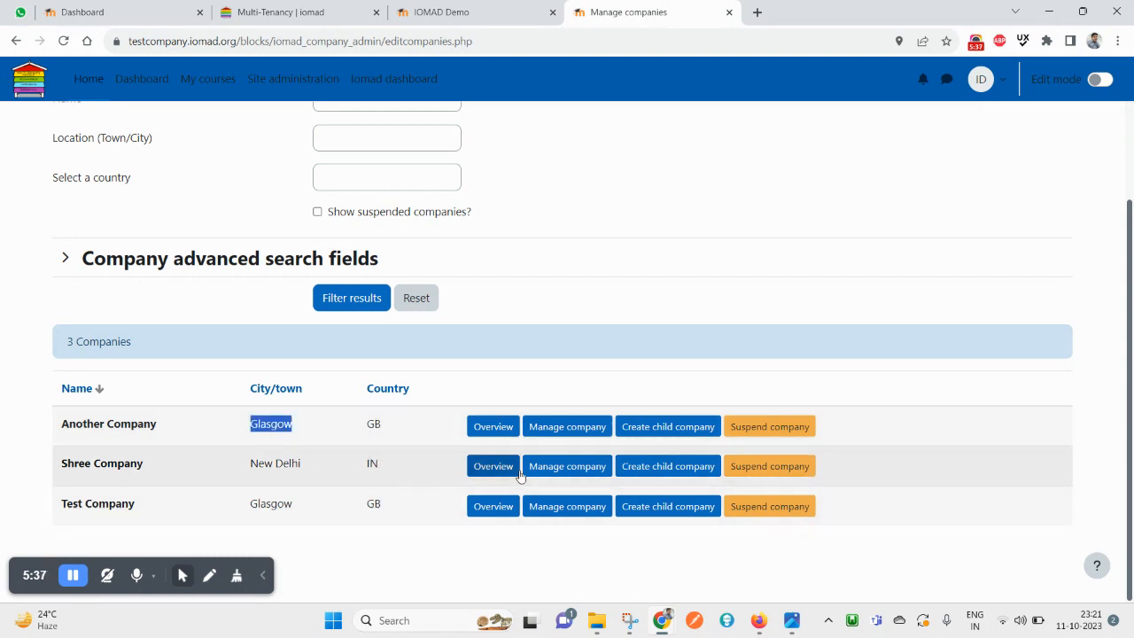
pyautogui.moveTo(99, 470); pyautogui.dragTo(288, 459)
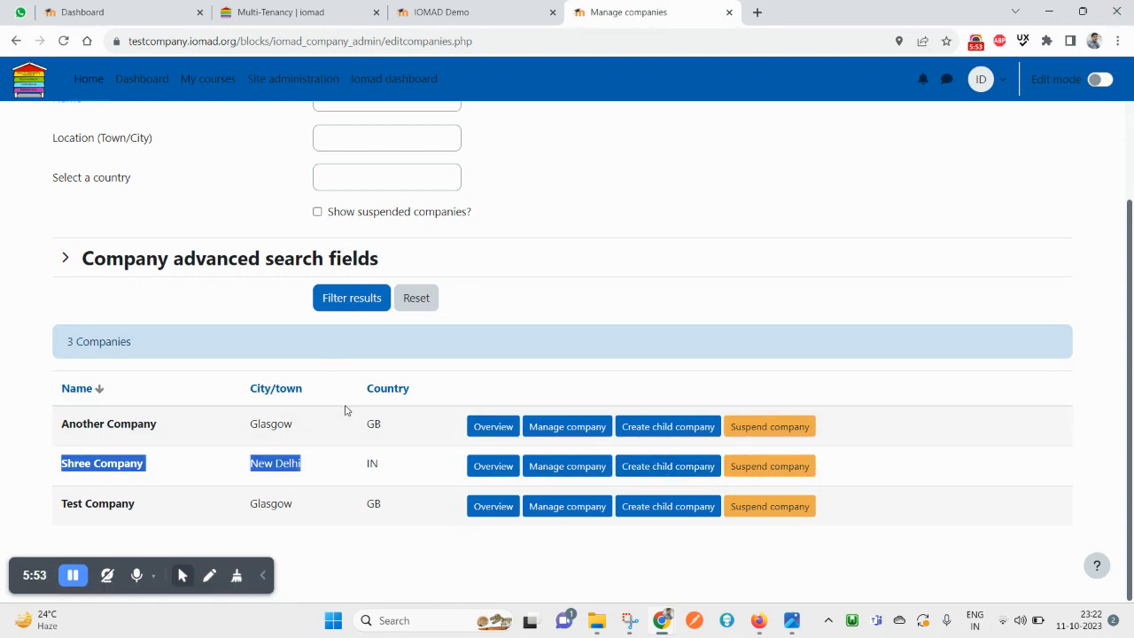
# Open Shree Company's overview report and check it lists no managers, users or courses
pyautogui.click(498, 475)
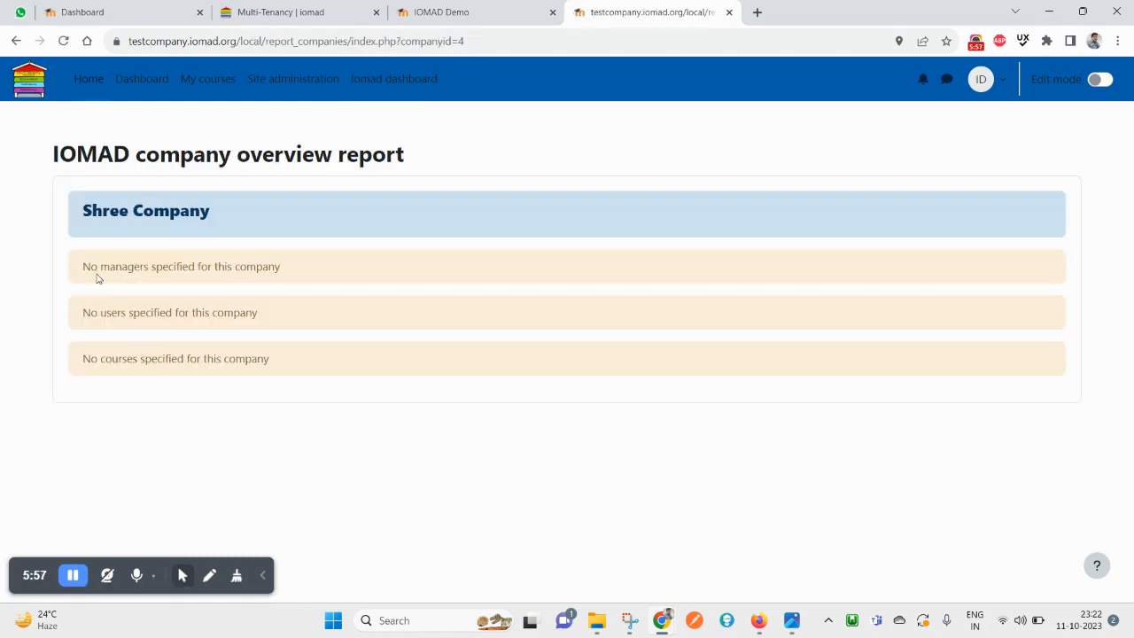
pyautogui.moveTo(92, 267); pyautogui.dragTo(267, 272)
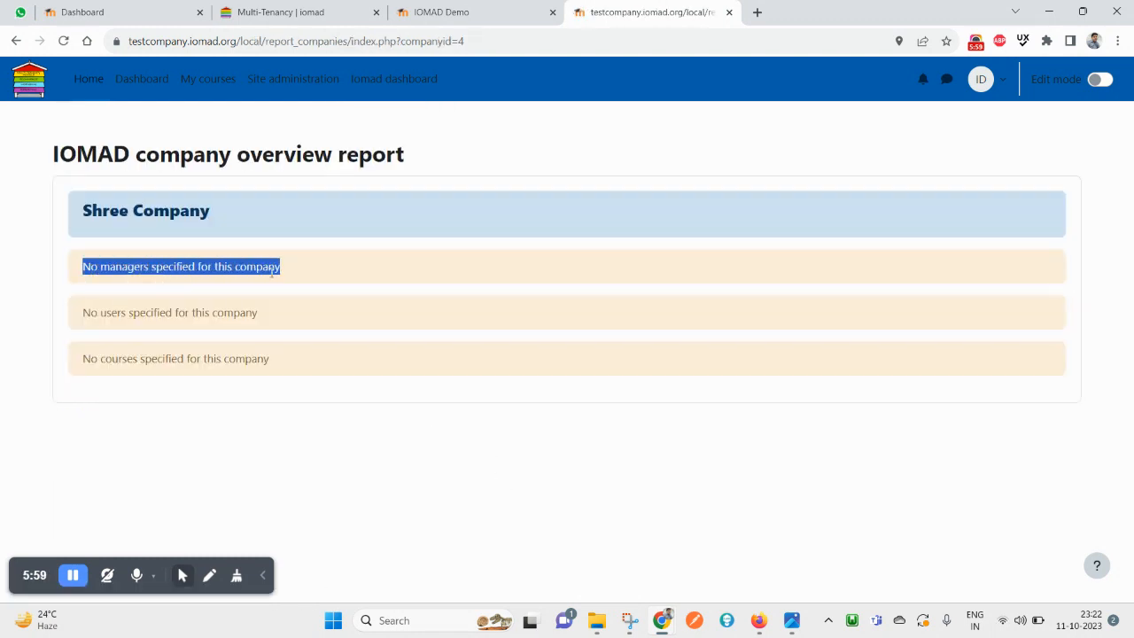
pyautogui.moveTo(91, 314); pyautogui.dragTo(245, 316)
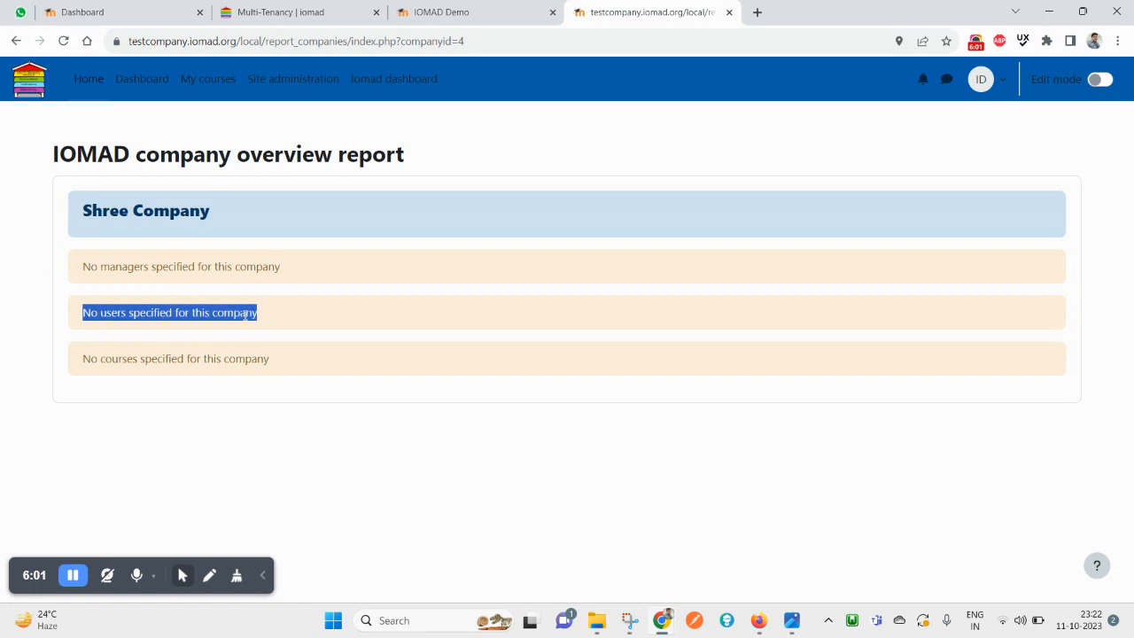
pyautogui.moveTo(85, 359); pyautogui.dragTo(237, 352)
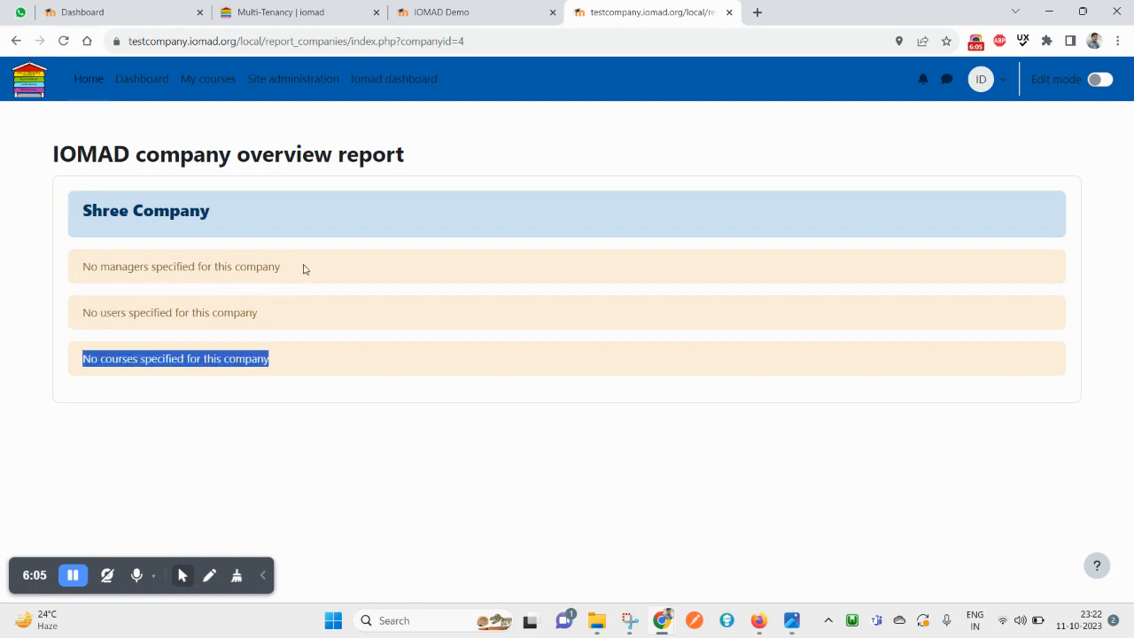
pyautogui.doubleClick(143, 217)
pyautogui.tripleClick(151, 212)
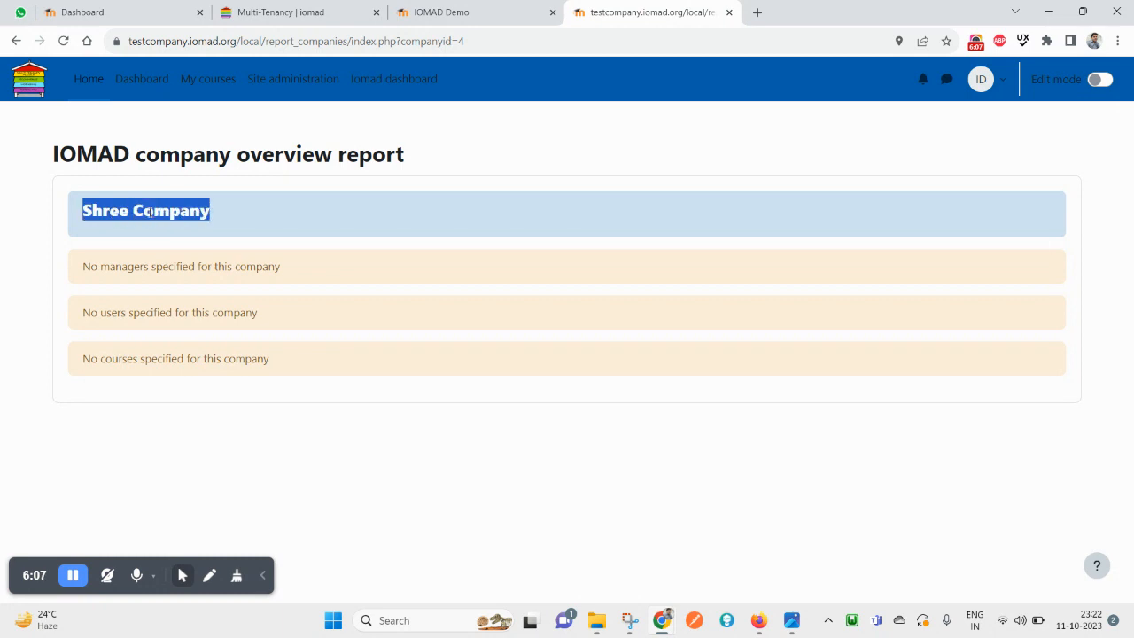
# Go via Home and Site administration to the Iomad dashboard, glance at Manage companies, then return
pyautogui.click(82, 80)
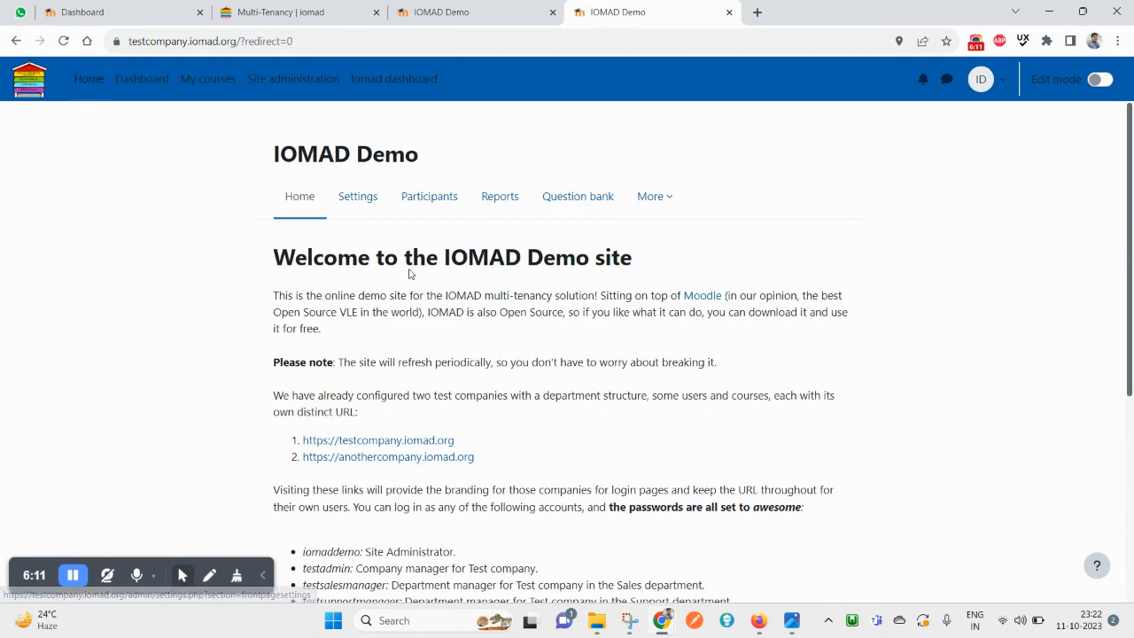
pyautogui.click(298, 81)
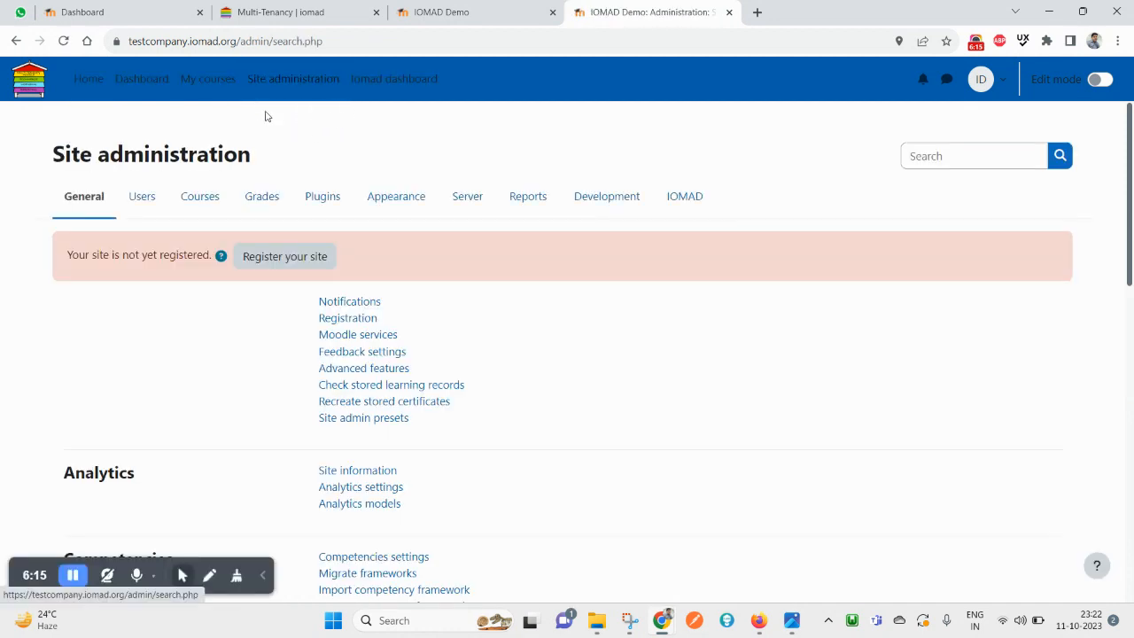
pyautogui.click(379, 93)
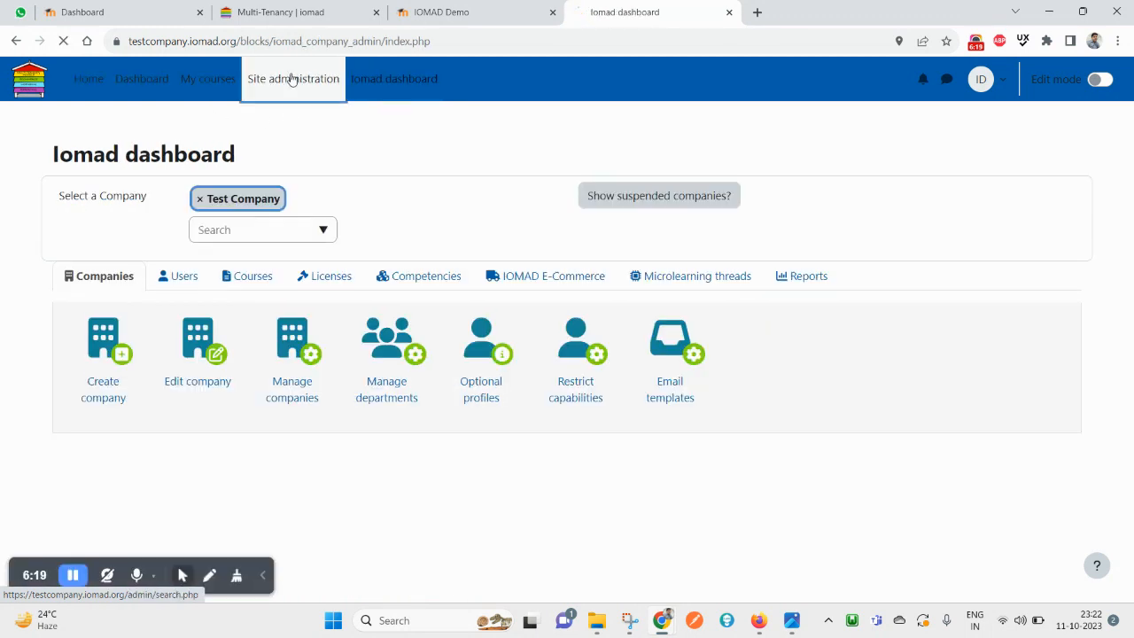
pyautogui.click(291, 80)
pyautogui.scroll(-10, 559, 458)
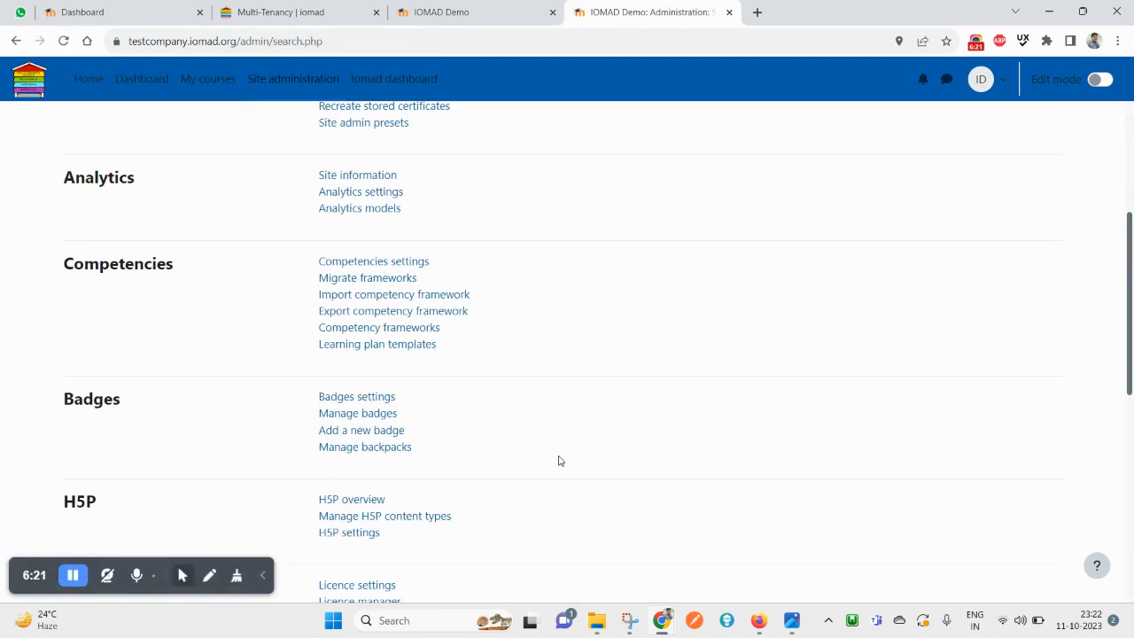
pyautogui.scroll(10, 573, 494)
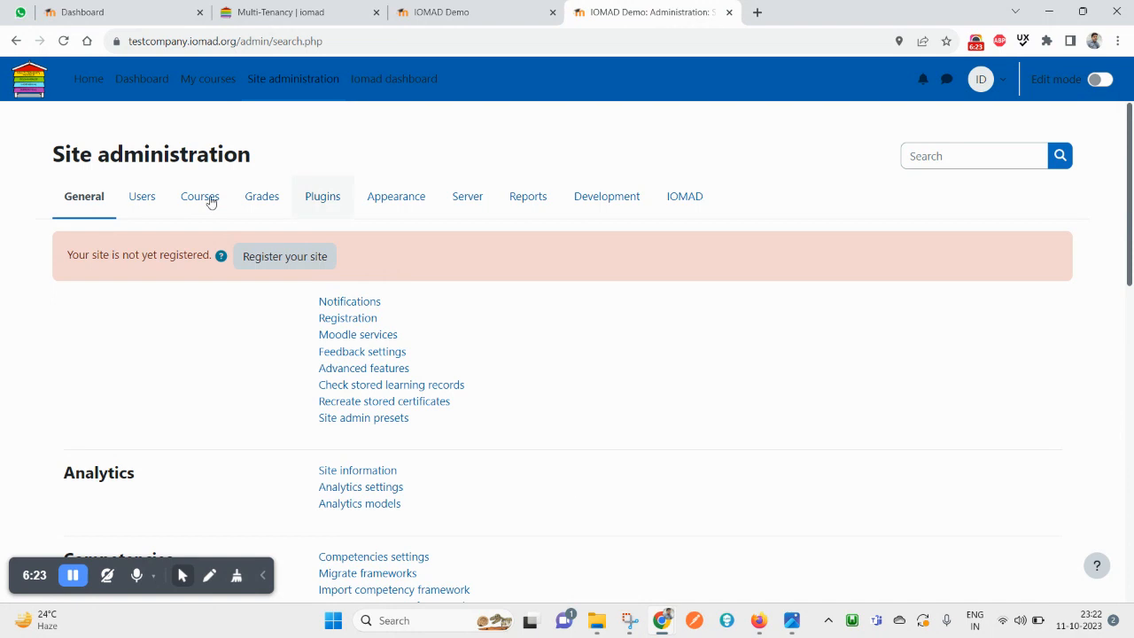
pyautogui.click(401, 98)
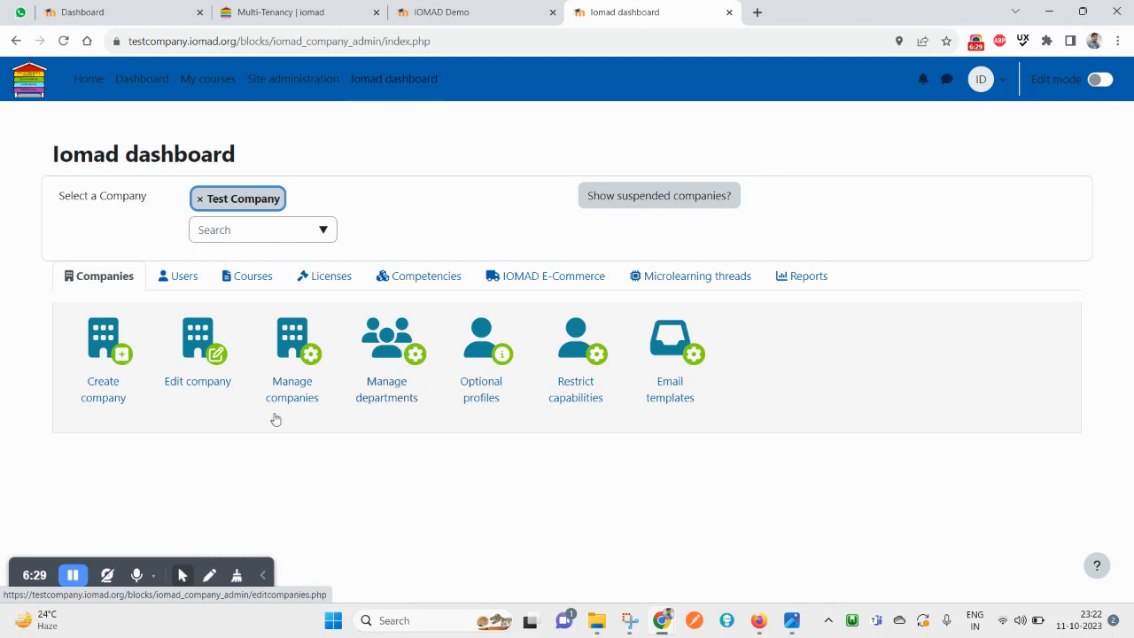
pyautogui.click(288, 363)
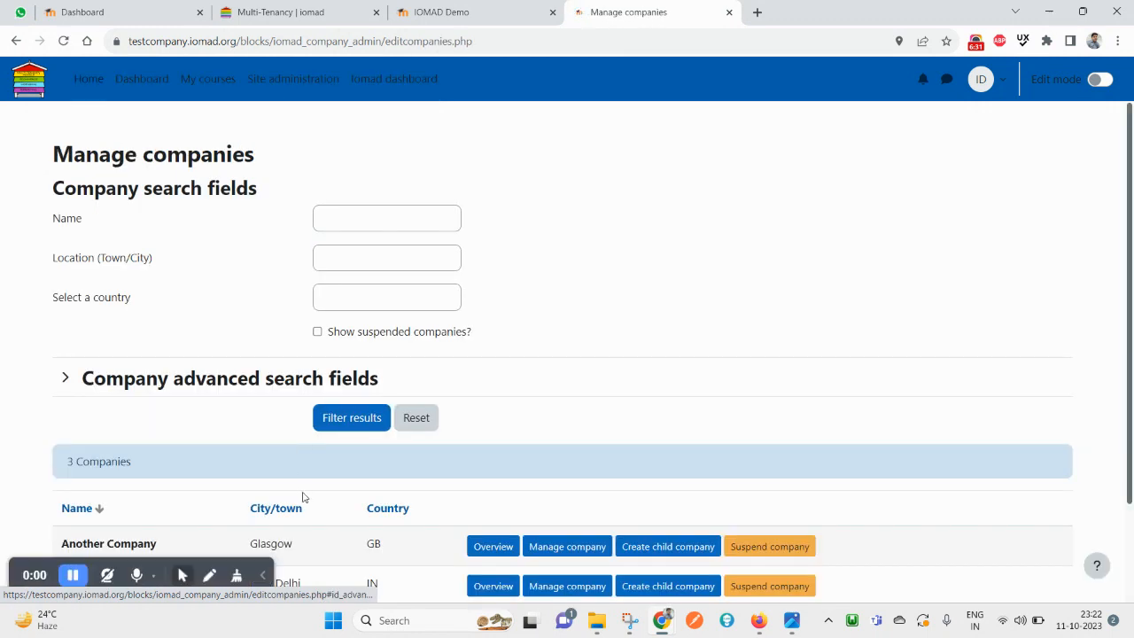
pyautogui.scroll(-2, 302, 497)
pyautogui.scroll(2, 314, 481)
pyautogui.hotkey('alt', 'Left')
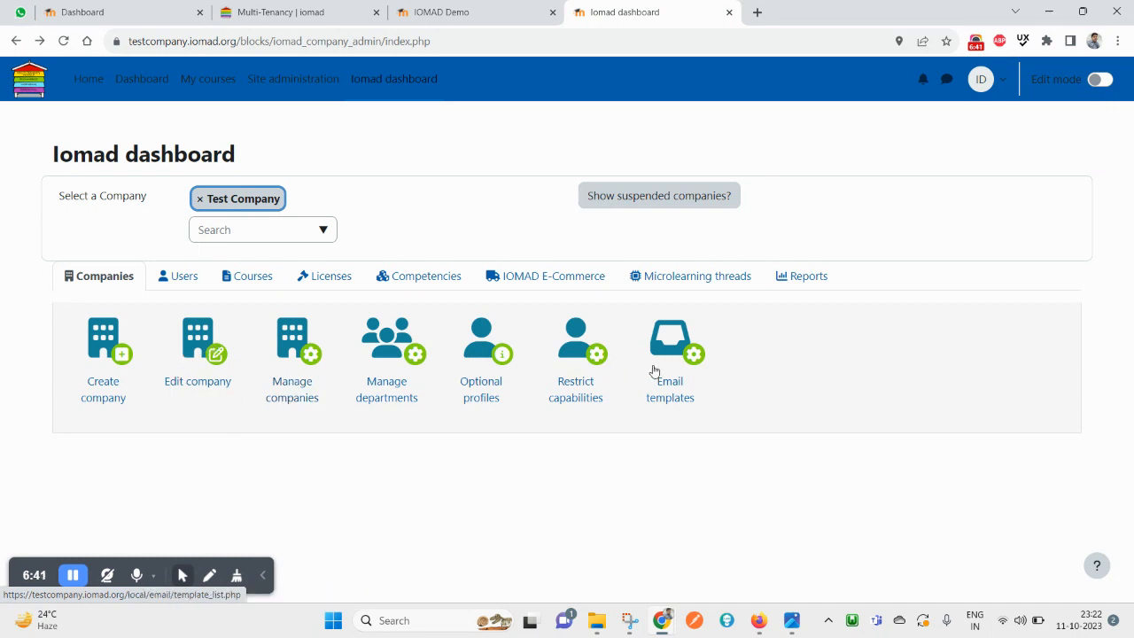
# Open the Create user form from the Users tools and browse Test Company's department tree
pyautogui.click(174, 278)
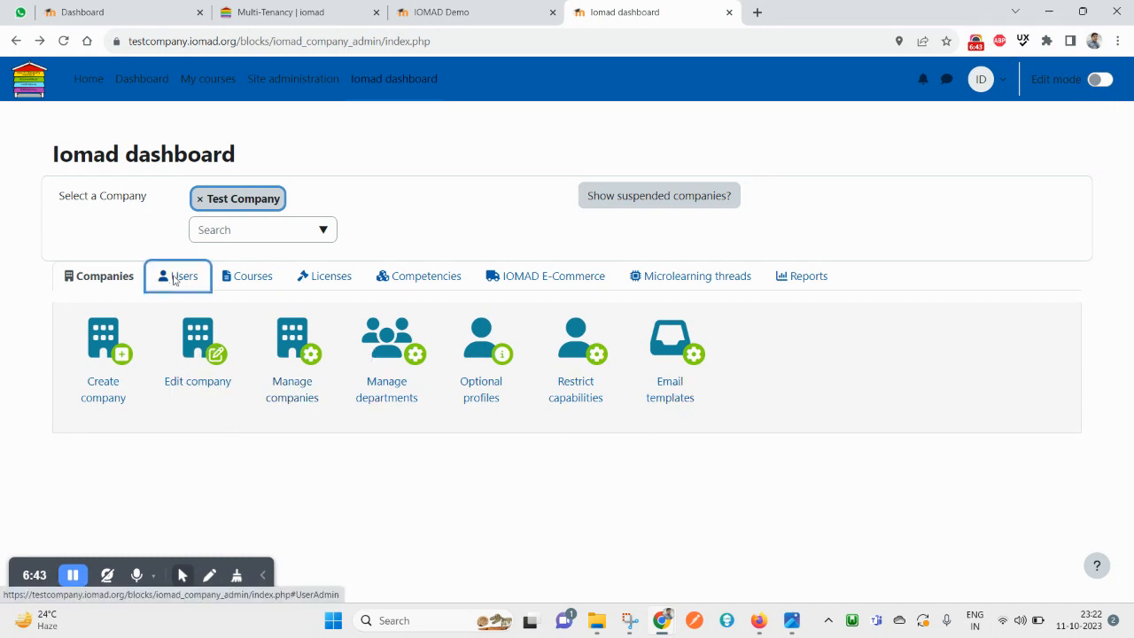
pyautogui.click(124, 359)
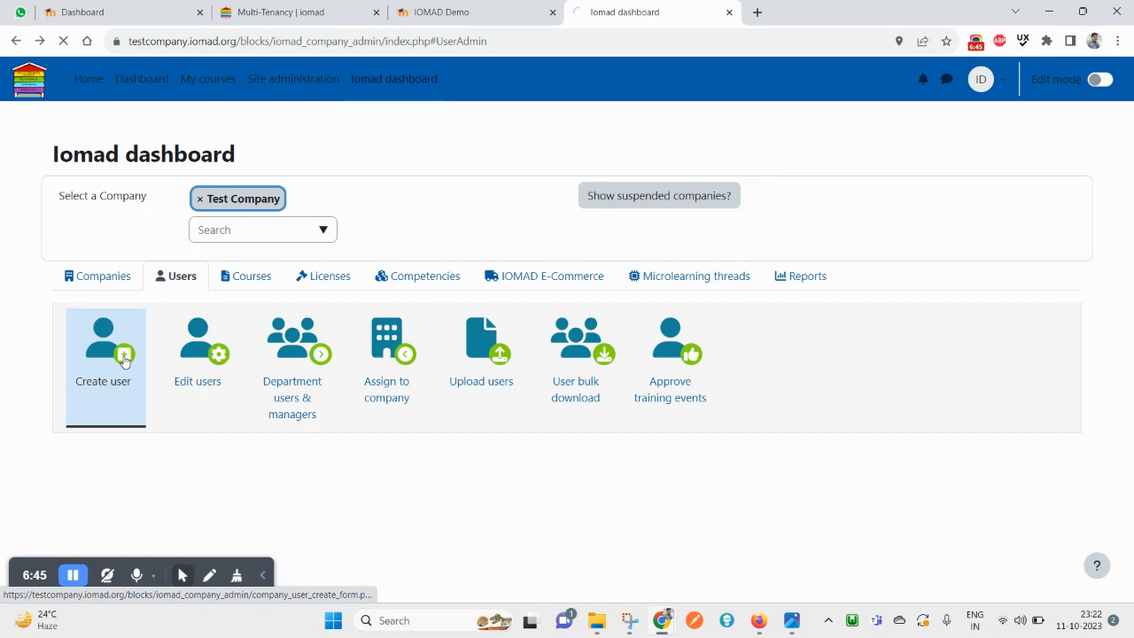
pyautogui.scroll(-3, 371, 476)
pyautogui.scroll(-3, 371, 476)
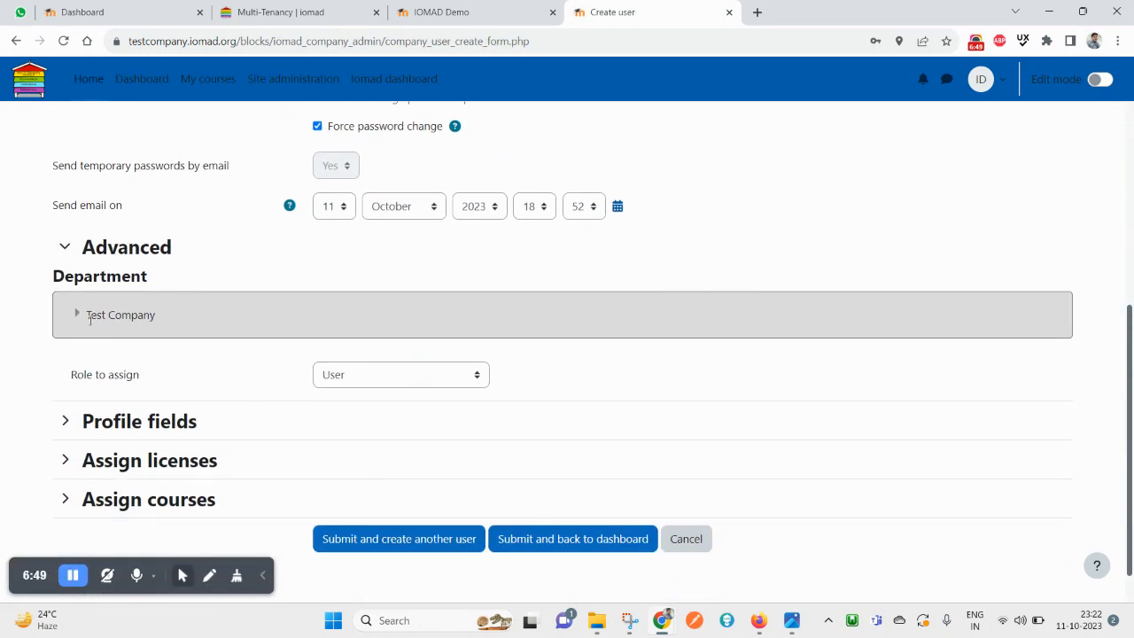
pyautogui.click(78, 313)
pyautogui.click(101, 348)
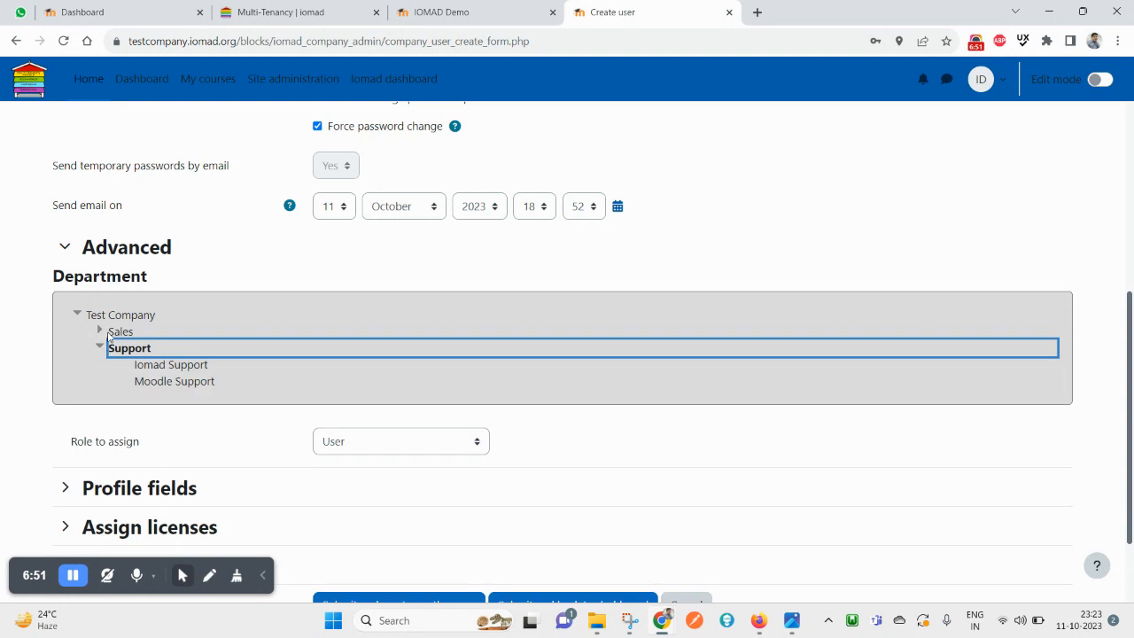
pyautogui.click(100, 329)
pyautogui.click(100, 380)
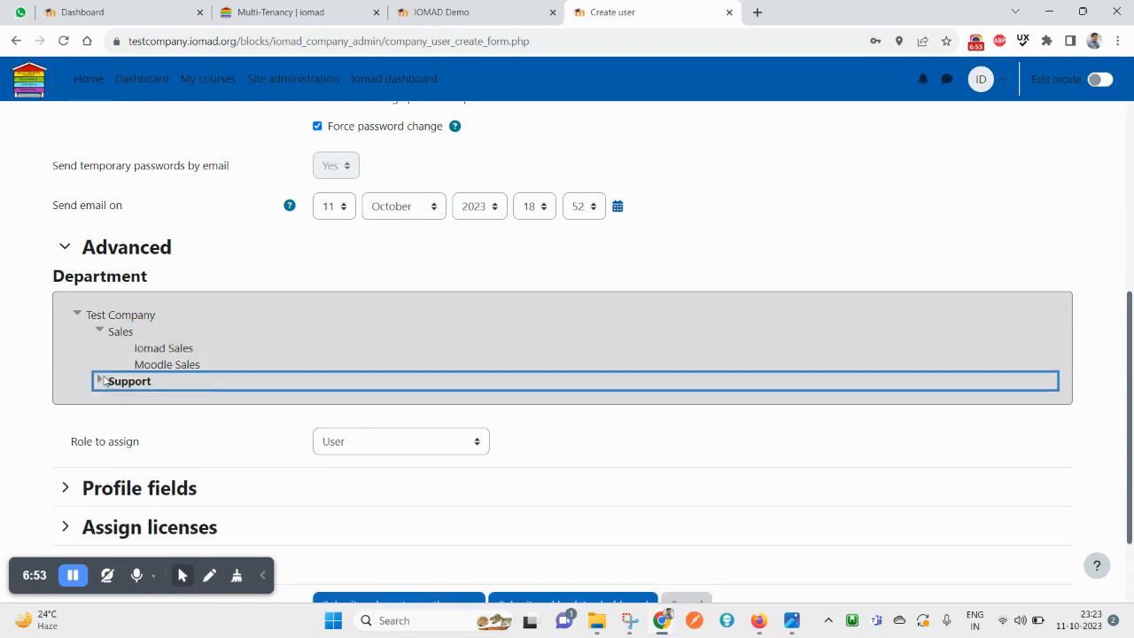
pyautogui.click(101, 329)
pyautogui.click(77, 314)
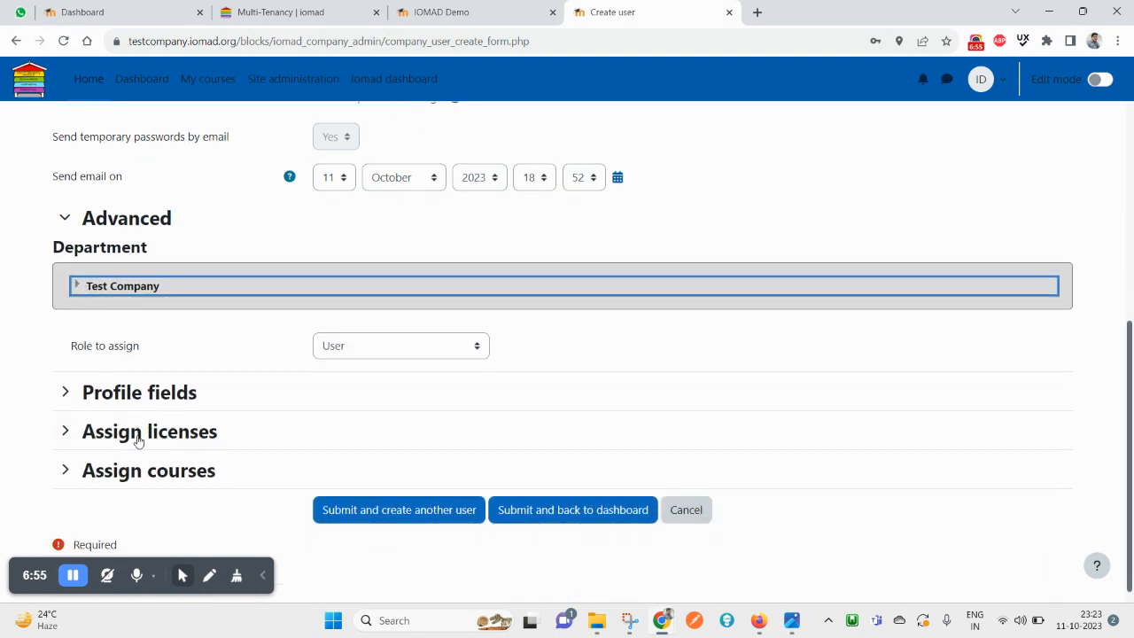
pyautogui.scroll(3, 137, 432)
pyautogui.scroll(2, 133, 426)
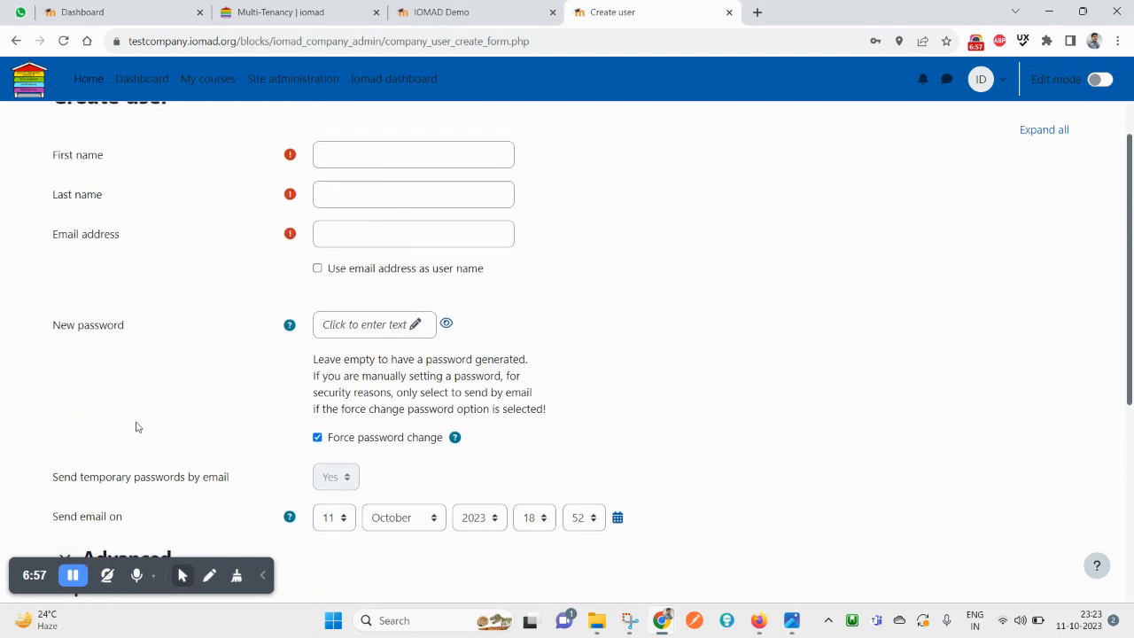
pyautogui.scroll(-3, 130, 479)
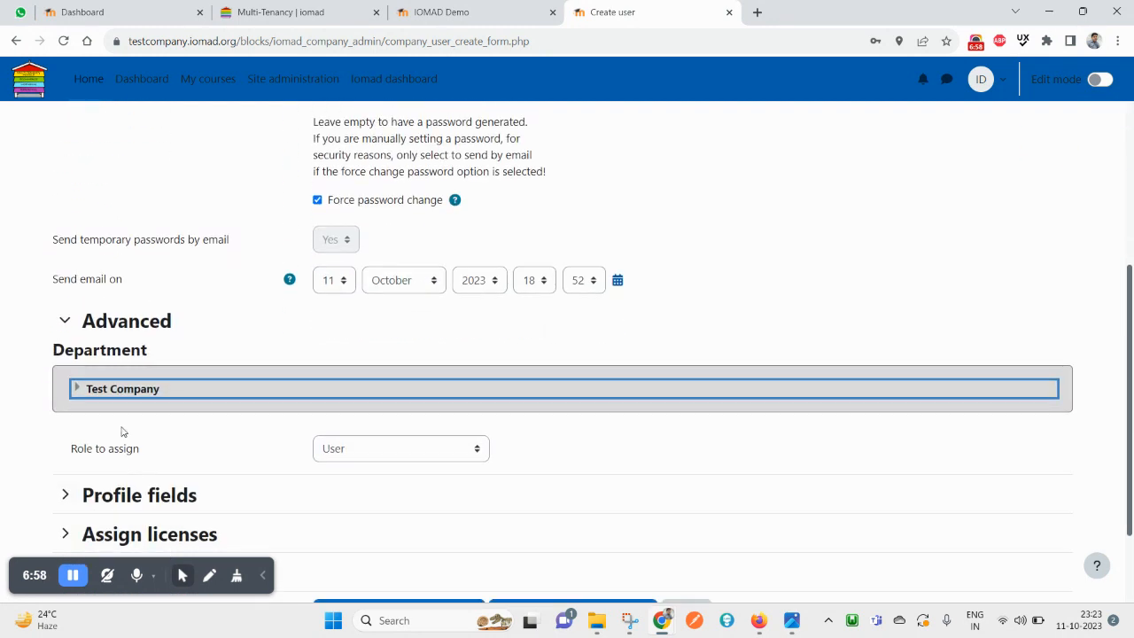
pyautogui.click(65, 320)
pyautogui.click(63, 336)
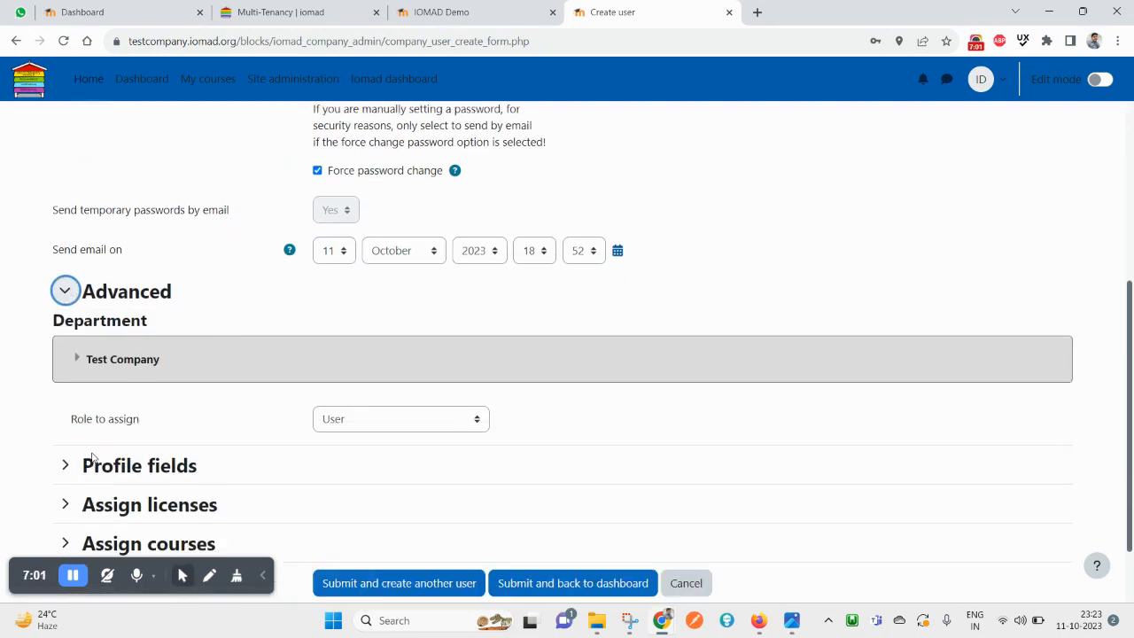
pyautogui.scroll(-2, 92, 457)
# Set Role to assign to Company manager and choose Support as the user's department
pyautogui.click(405, 333)
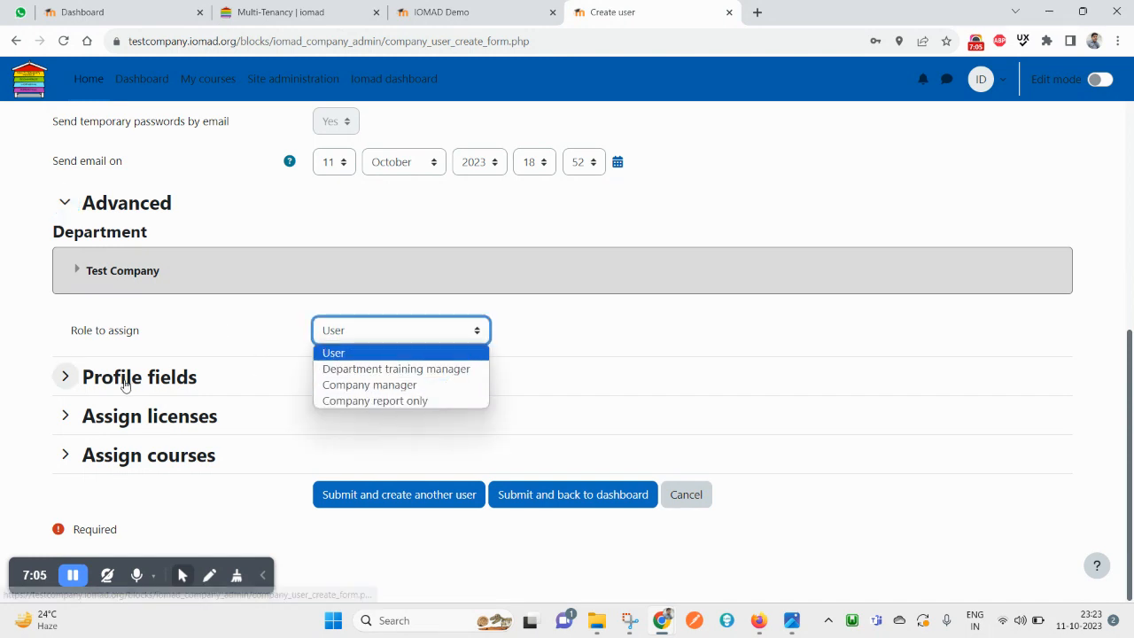
pyautogui.moveTo(71, 331); pyautogui.dragTo(134, 333)
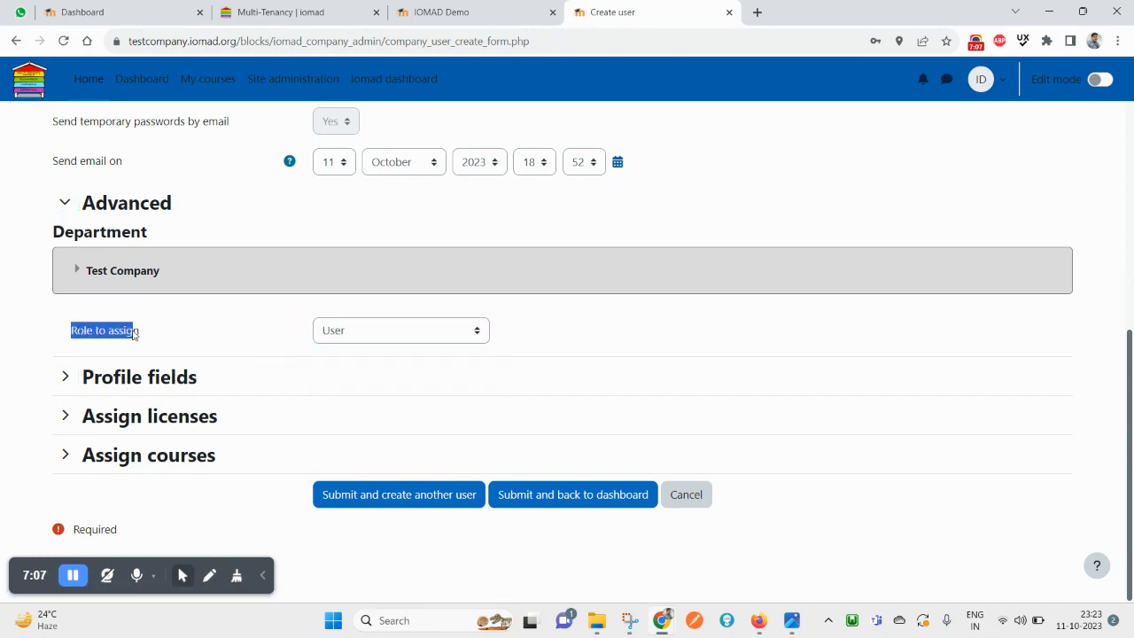
pyautogui.click(362, 335)
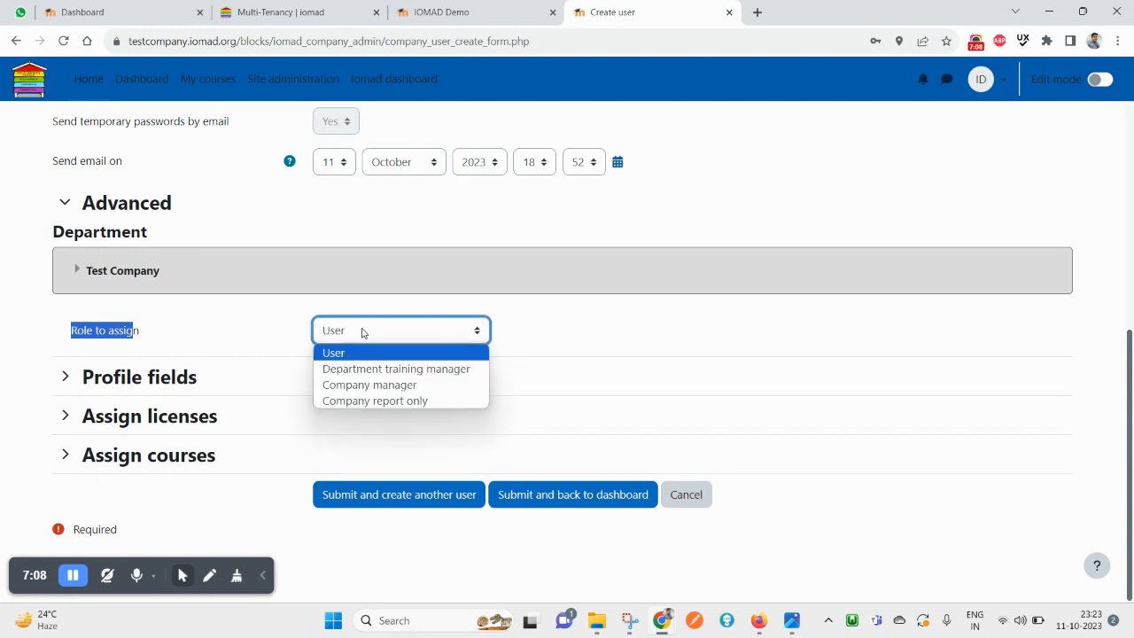
pyautogui.click(372, 390)
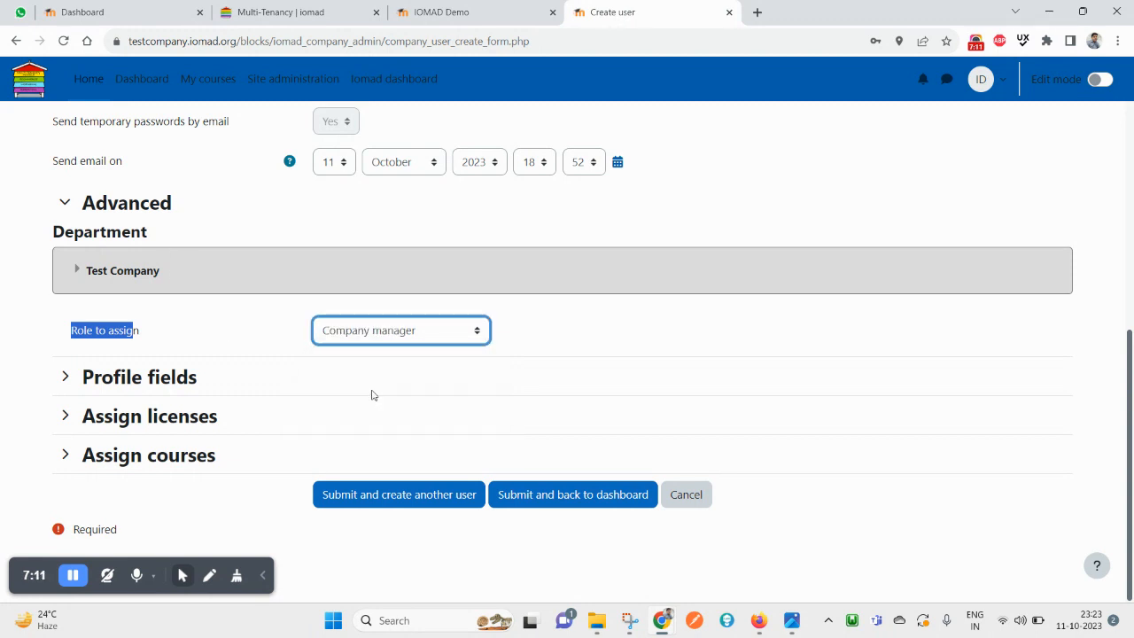
pyautogui.click(139, 272)
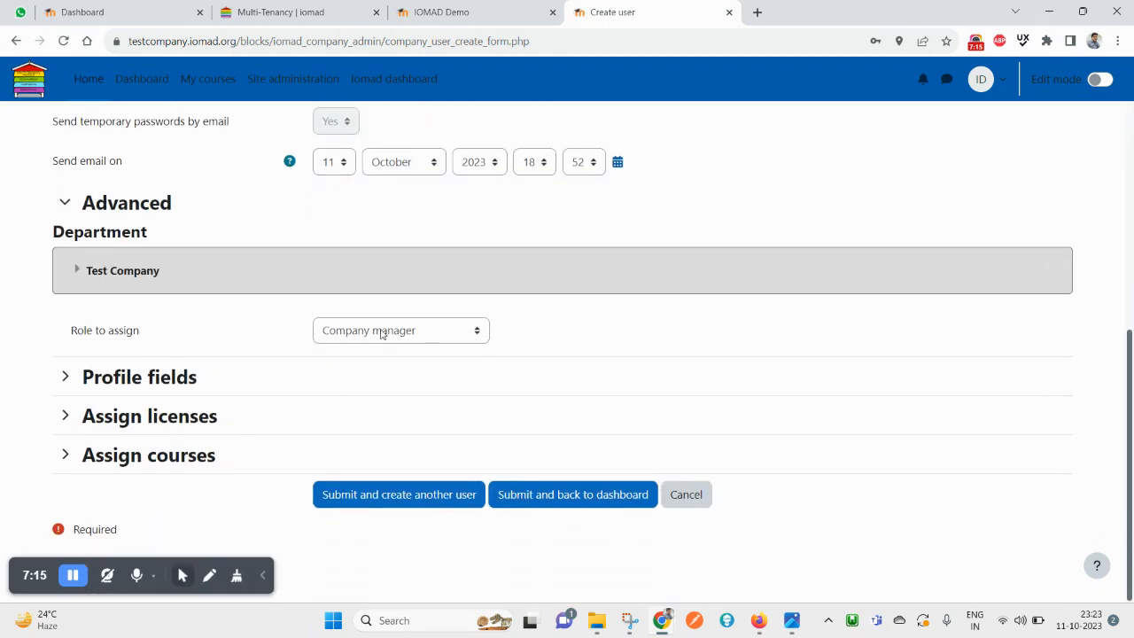
pyautogui.click(78, 269)
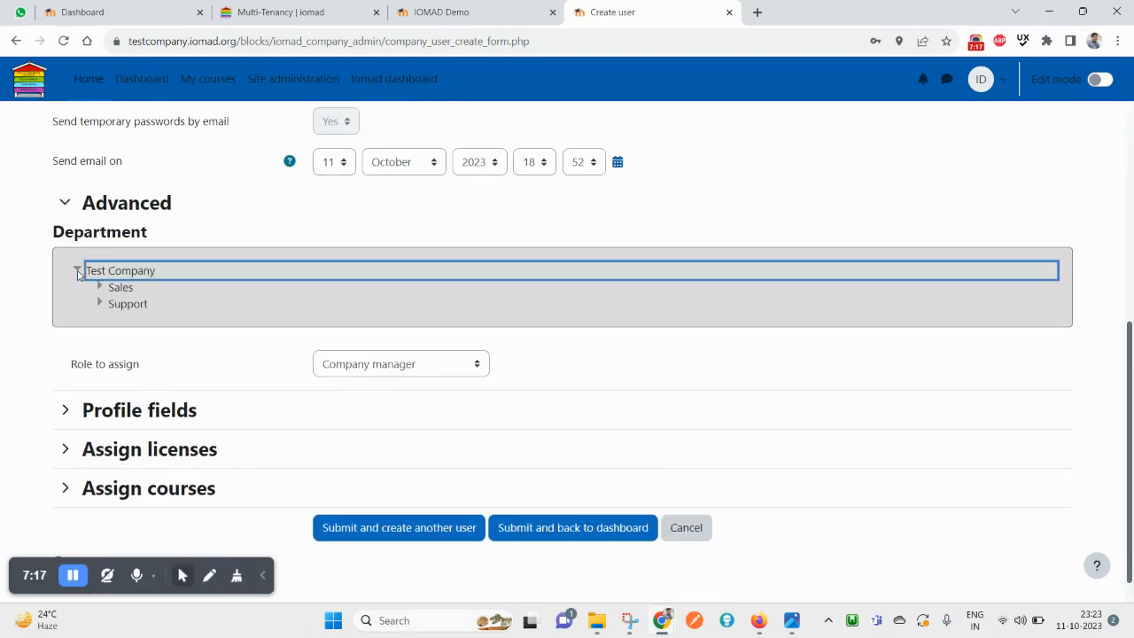
pyautogui.click(99, 304)
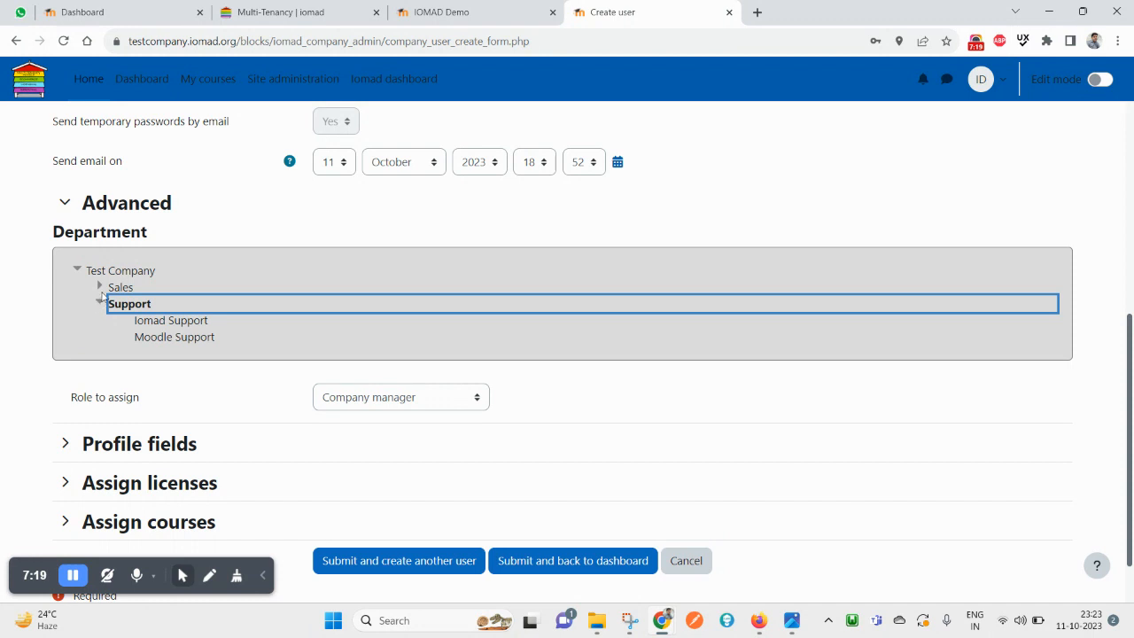
pyautogui.click(100, 286)
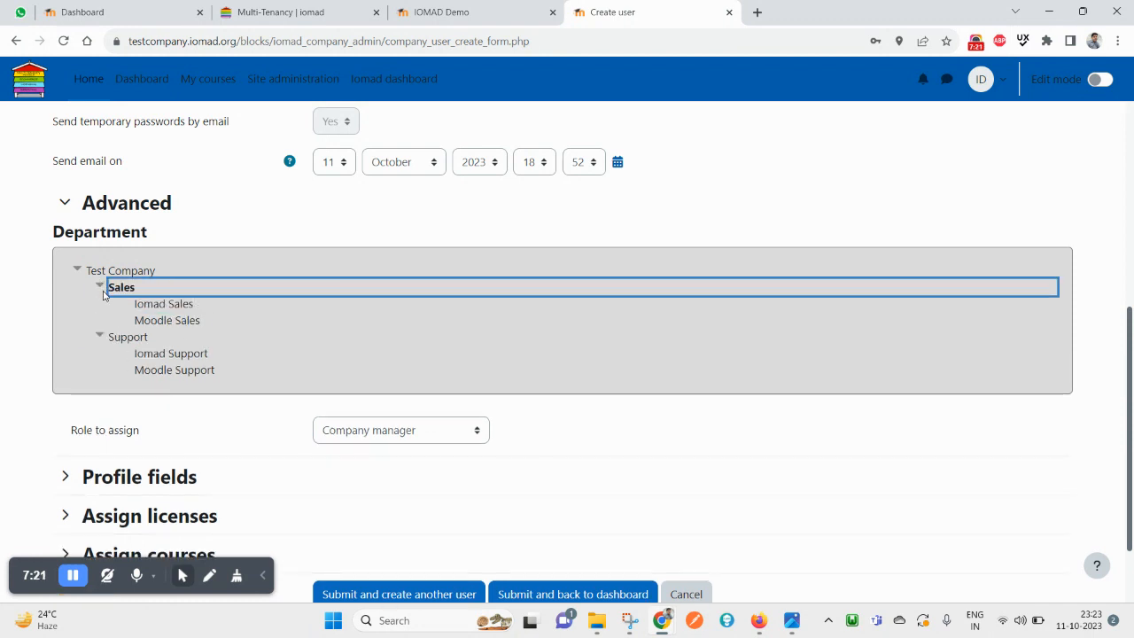
pyautogui.click(100, 286)
pyautogui.click(101, 304)
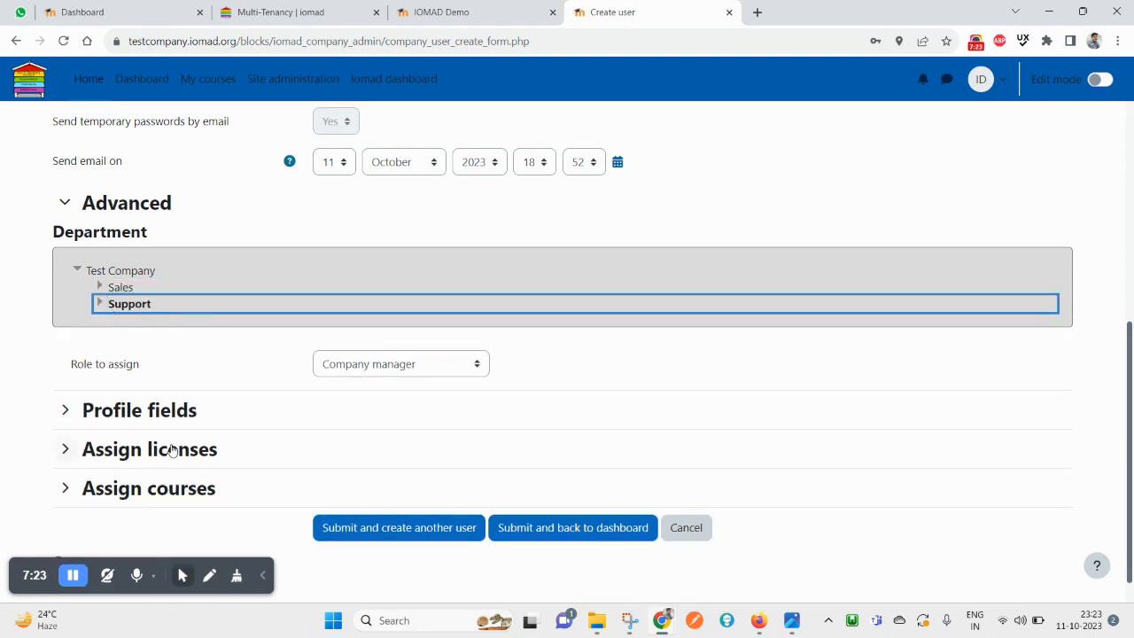
pyautogui.scroll(4, 255, 377)
pyautogui.scroll(1, 255, 376)
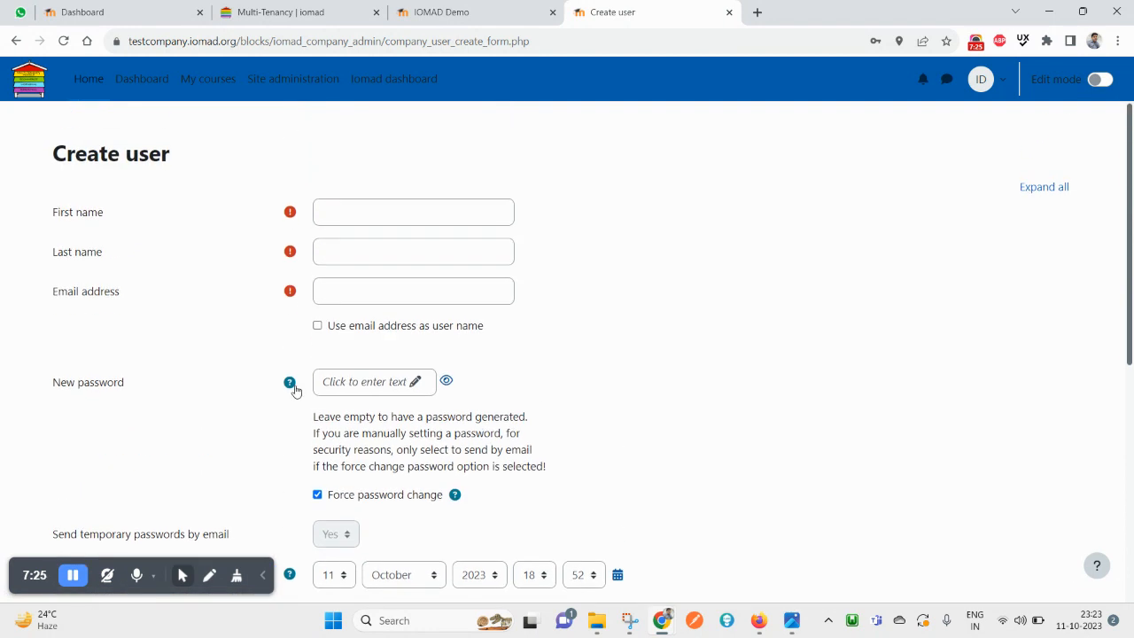
# Enter the new user's first name and last name
pyautogui.click(373, 215)
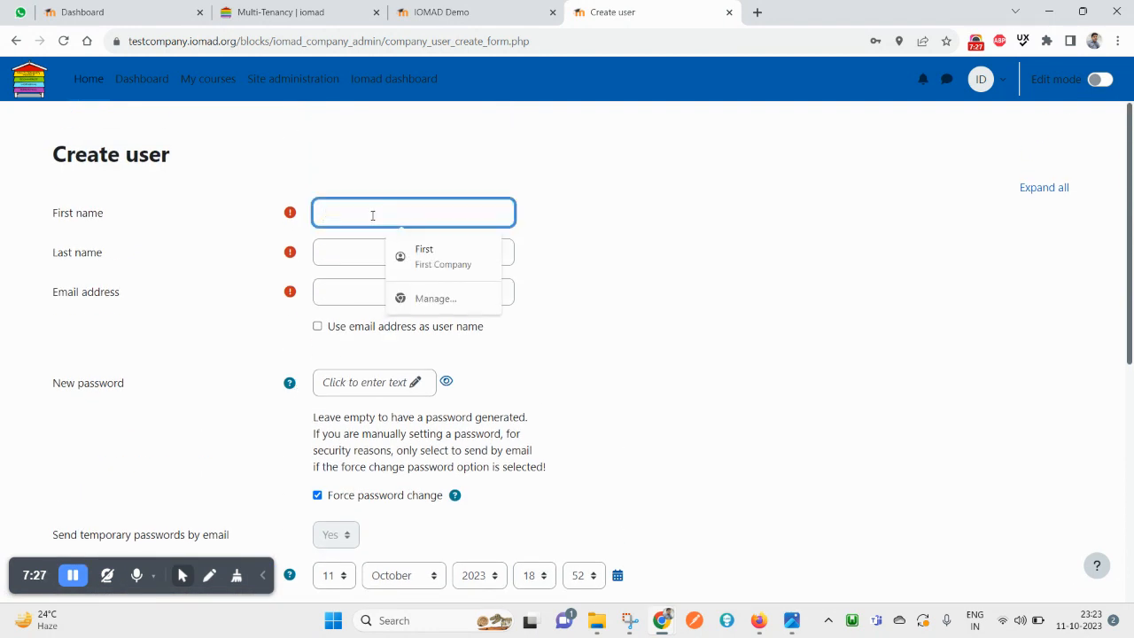
pyautogui.write('shree ra')
pyautogui.press('Tab')
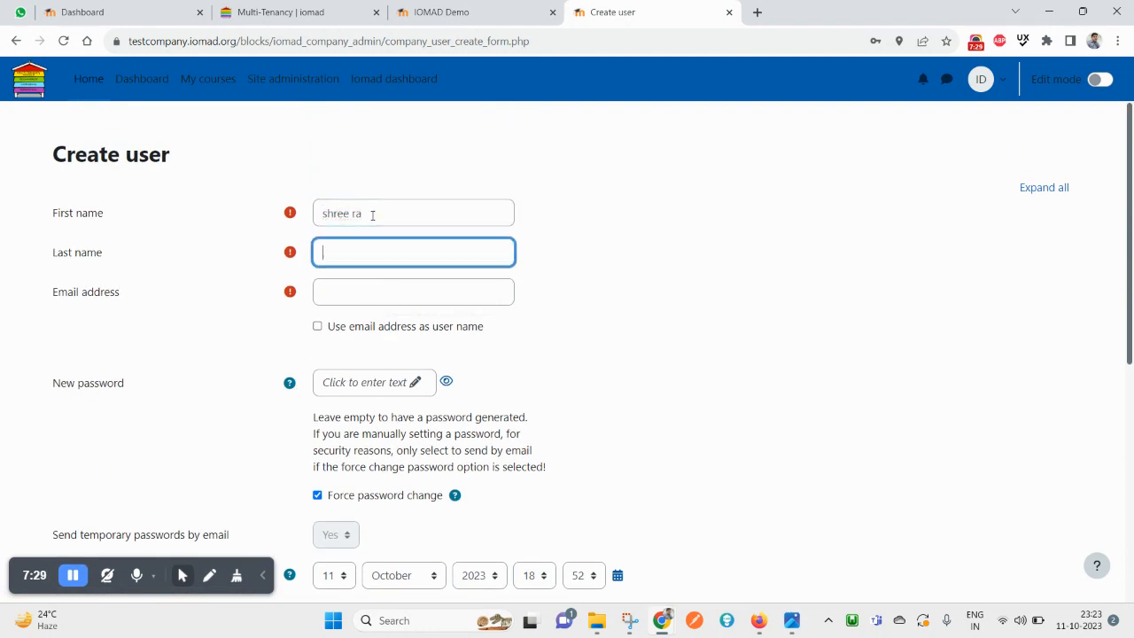
pyautogui.click(372, 215)
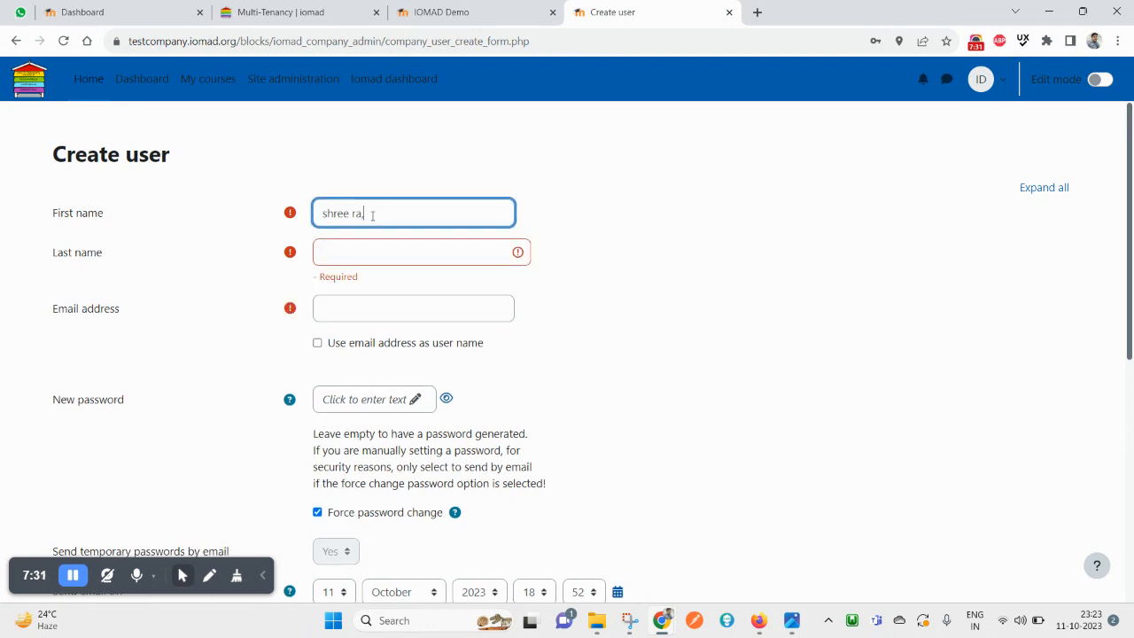
pyautogui.write('m')
pyautogui.press('Tab')
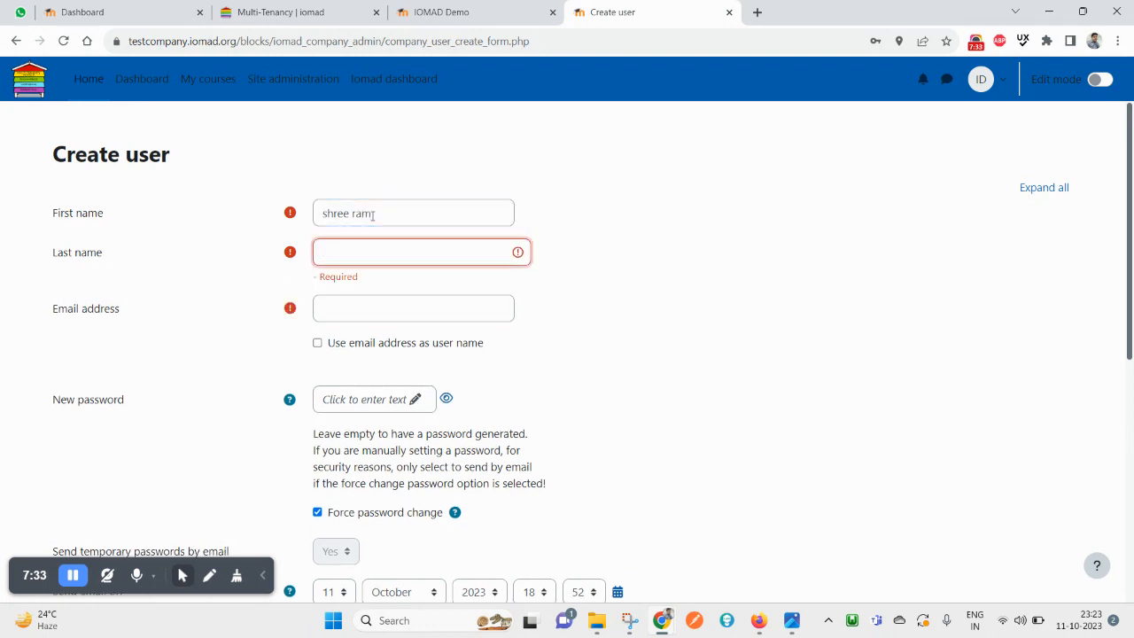
pyautogui.press('Tab')
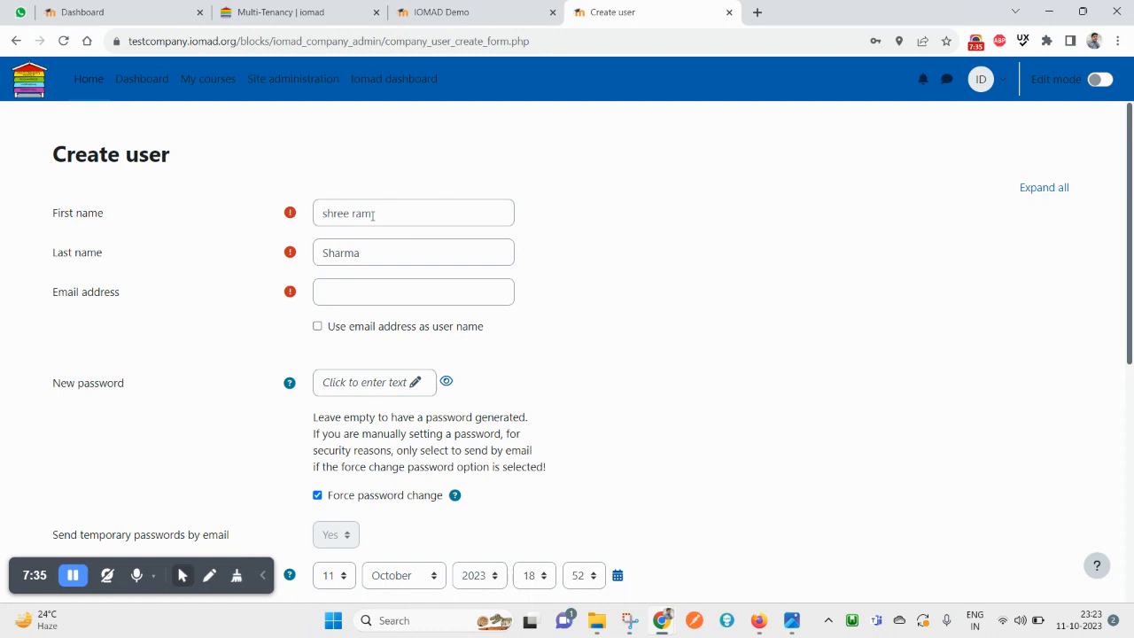
# Enter the user's e-mail address and tick 'Use email address as user name'
pyautogui.click(360, 291)
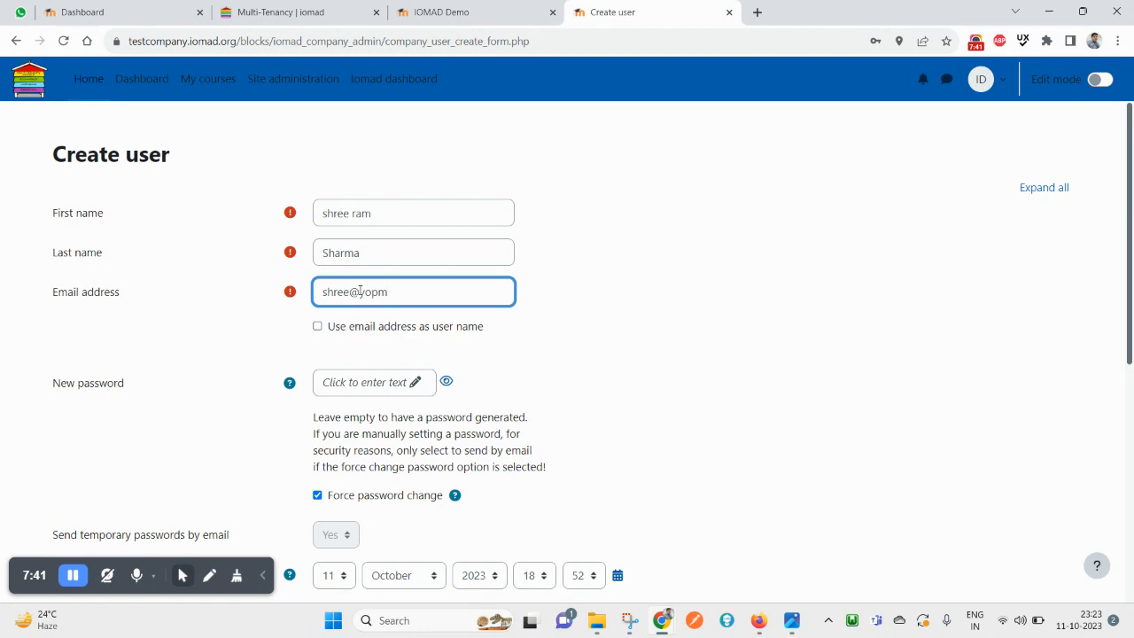
pyautogui.click(383, 327)
pyautogui.click(405, 291)
pyautogui.hotkey('ctrl', 'a')
pyautogui.scroll(-1, 347, 407)
pyautogui.click(400, 312)
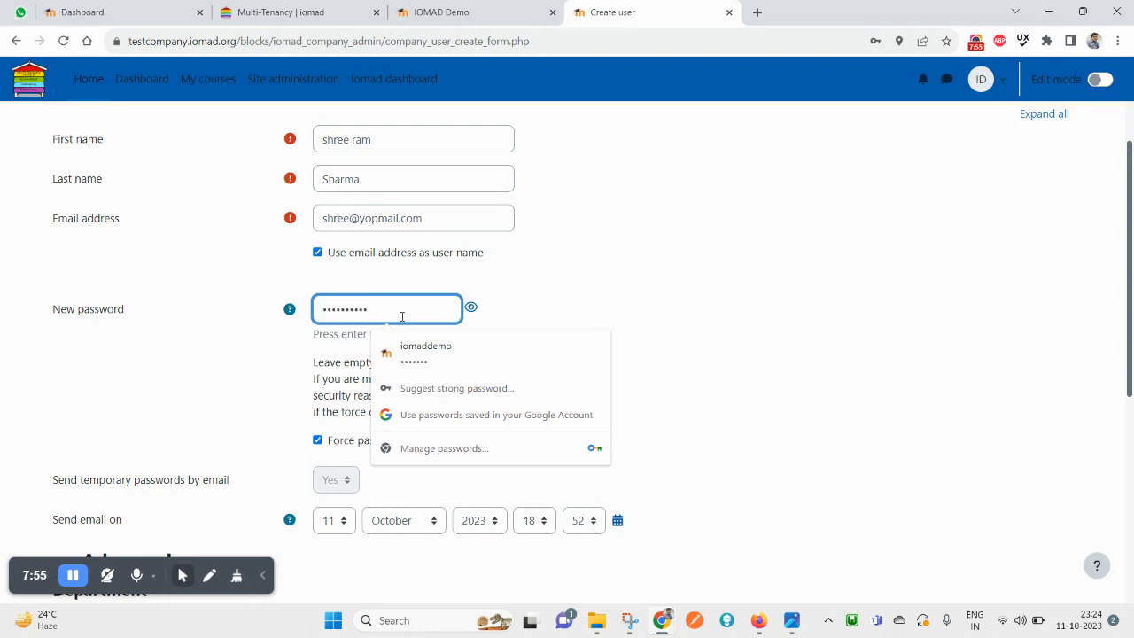
# Reveal the typed password and keep emailing temporary passwords turned on
pyautogui.click(471, 308)
pyautogui.scroll(-3, 381, 417)
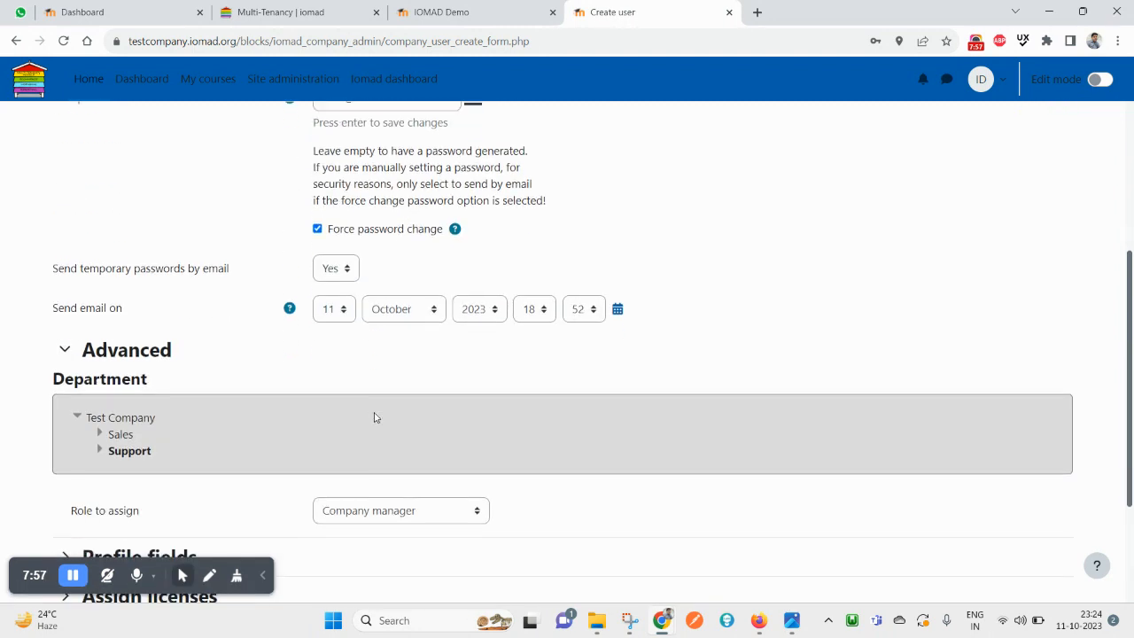
pyautogui.scroll(2, 394, 412)
pyautogui.scroll(-1, 396, 399)
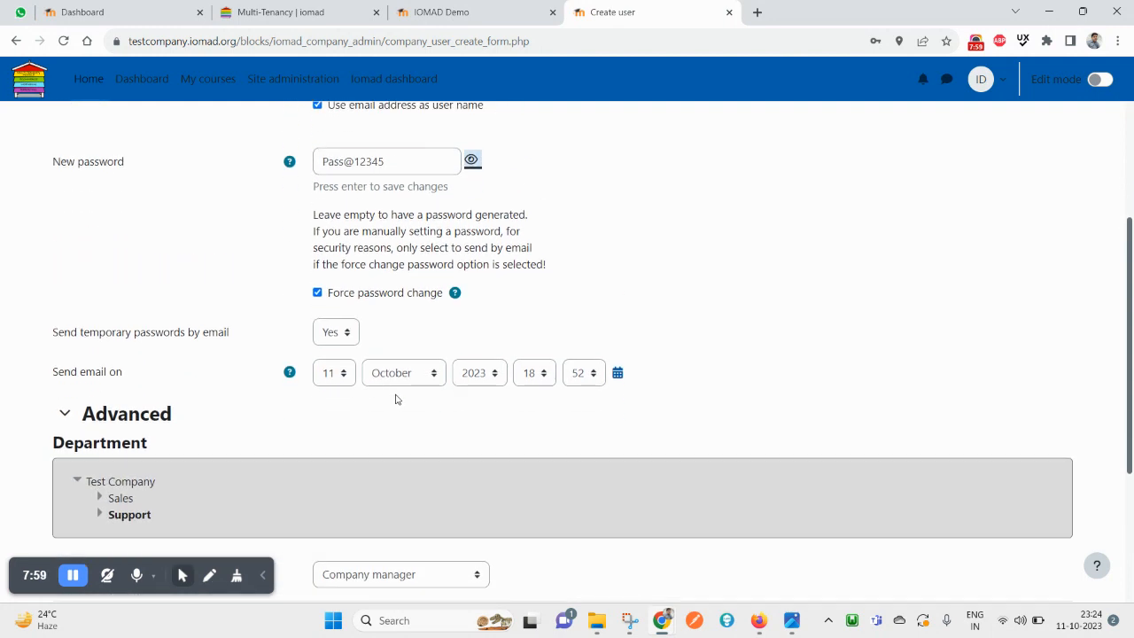
pyautogui.scroll(-1, 396, 399)
pyautogui.click(321, 261)
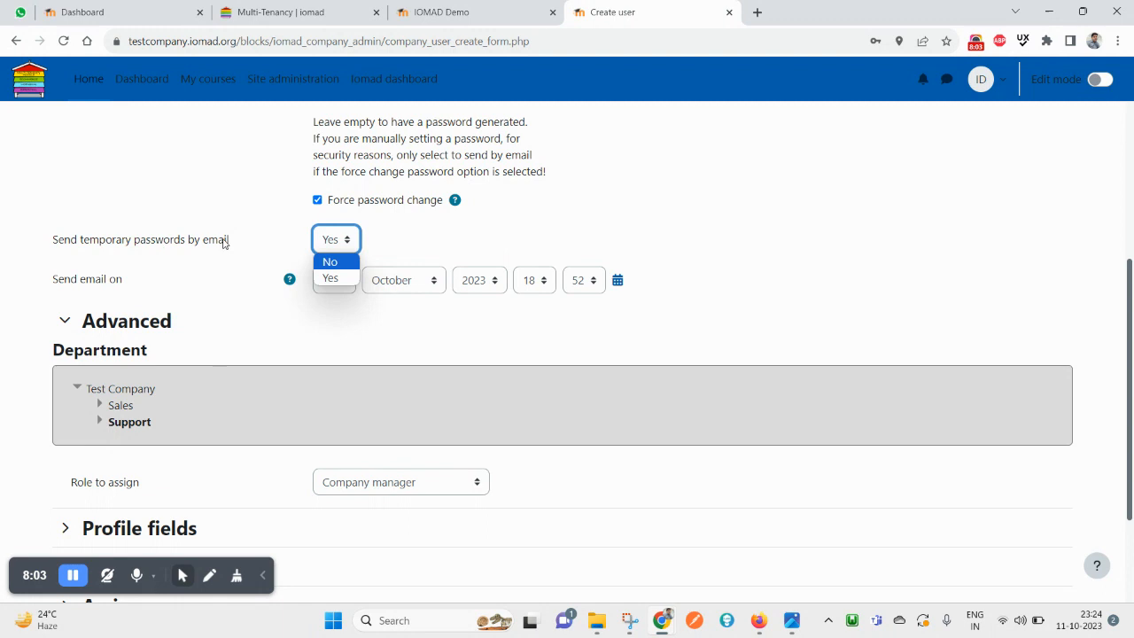
pyautogui.click(336, 263)
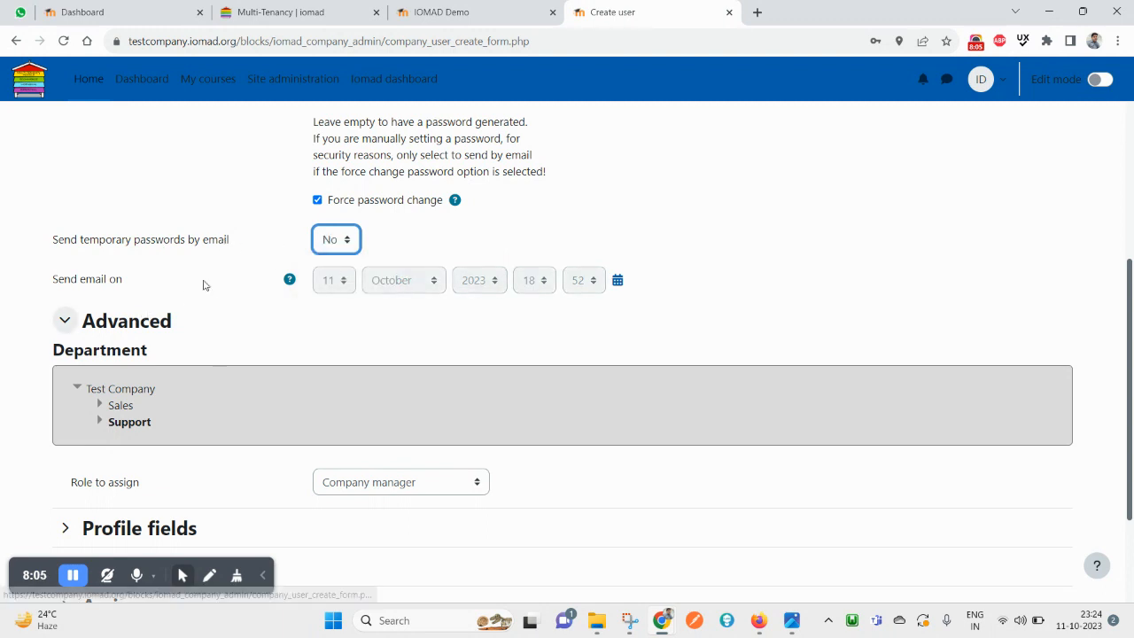
pyautogui.click(328, 238)
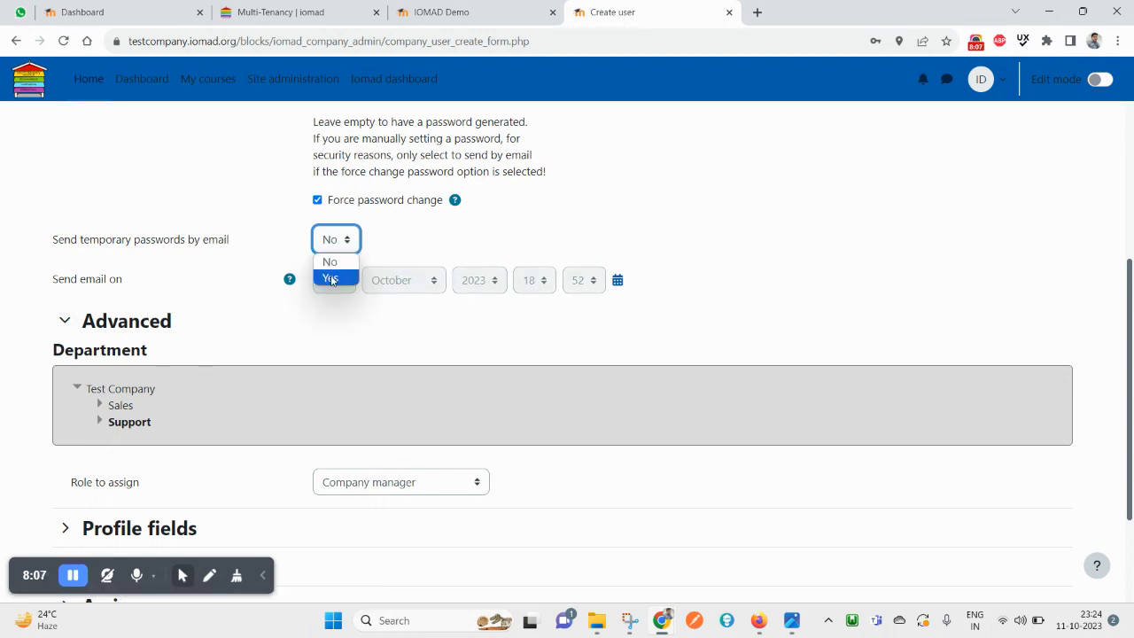
pyautogui.click(331, 279)
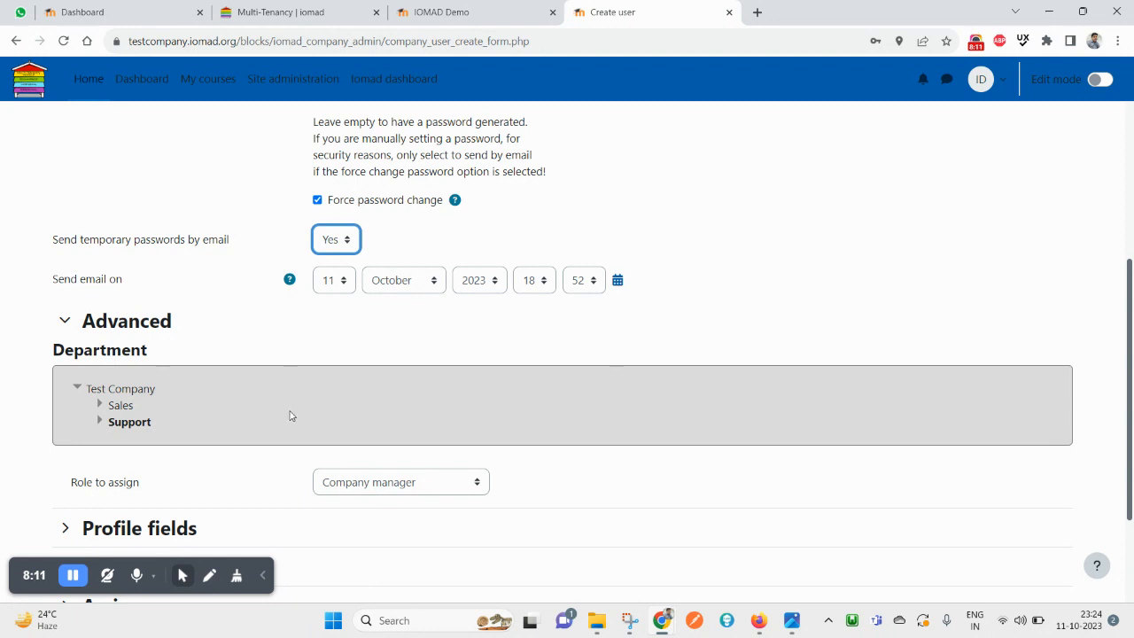
# Check the profile fields and license sections, leaving course enrolment at None
pyautogui.scroll(-3, 289, 413)
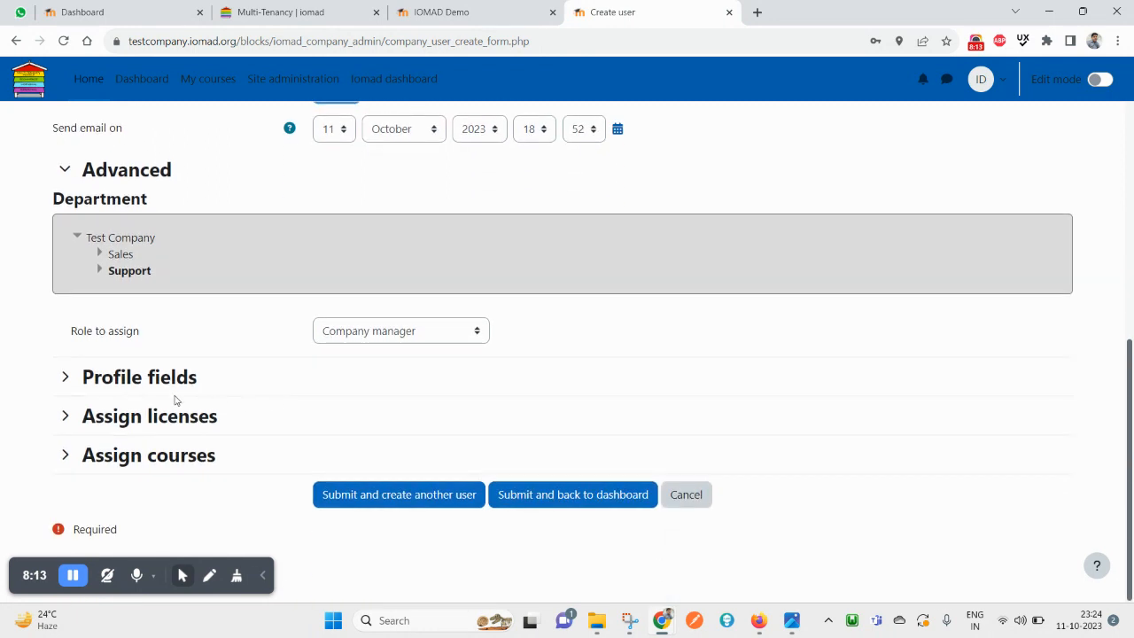
pyautogui.click(171, 388)
pyautogui.scroll(-1, 190, 458)
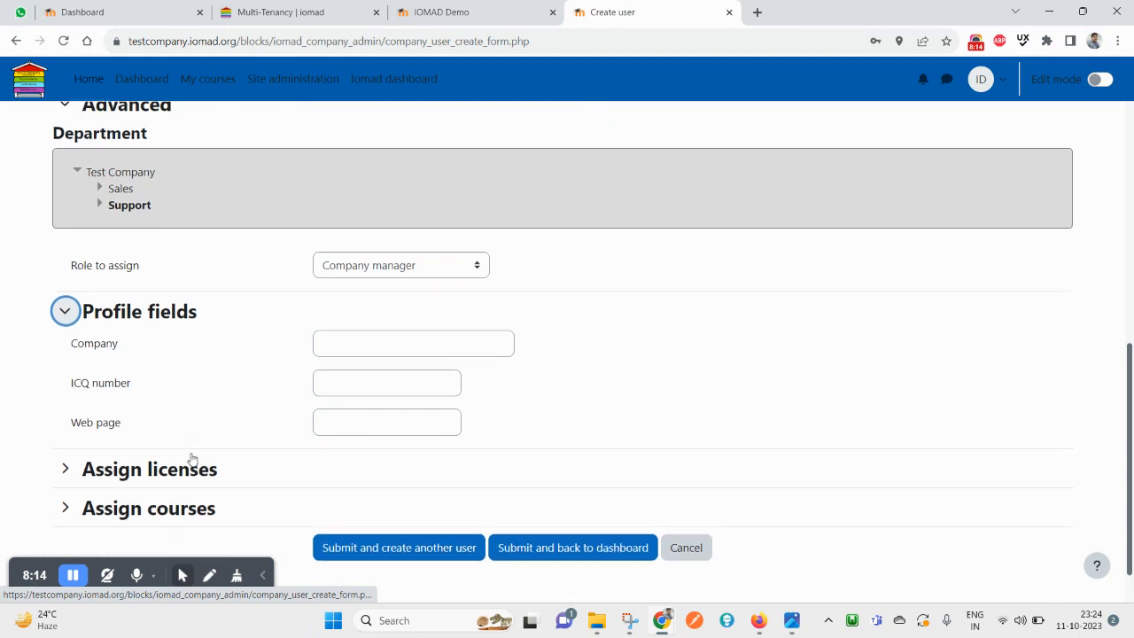
pyautogui.click(360, 337)
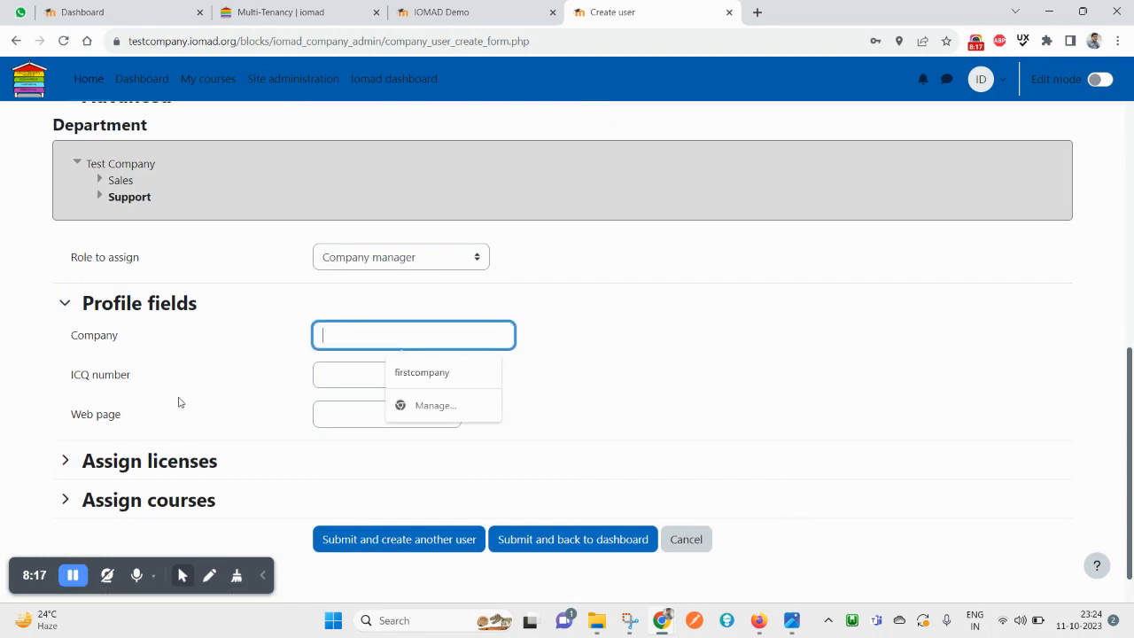
pyautogui.click(146, 460)
pyautogui.scroll(-2, 233, 397)
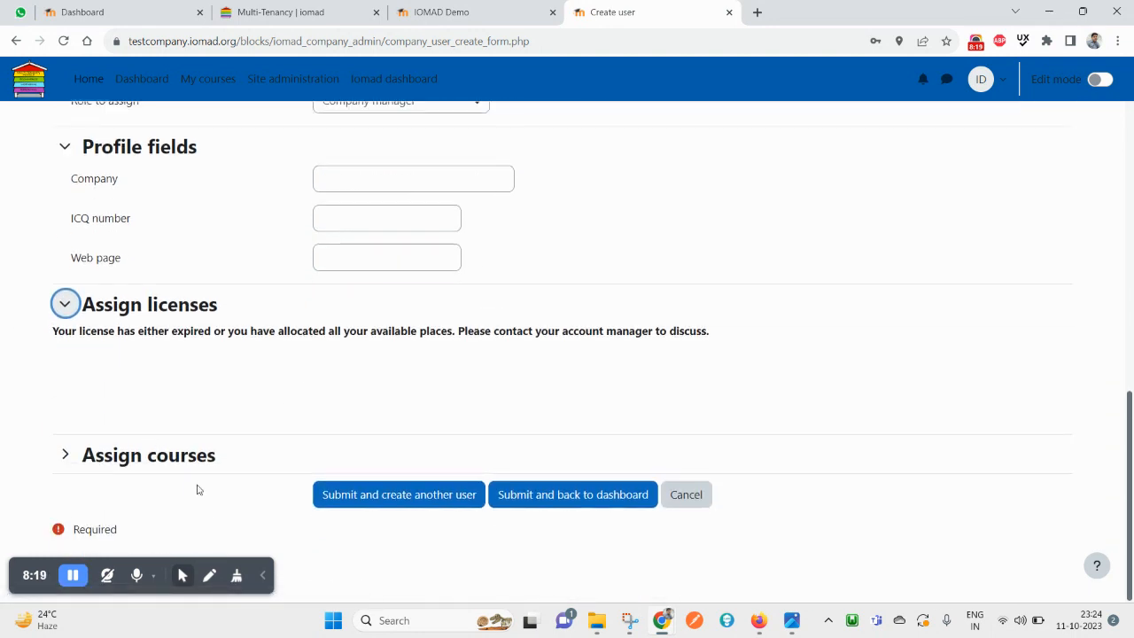
pyautogui.click(194, 457)
pyautogui.scroll(-1, 194, 457)
pyautogui.click(447, 451)
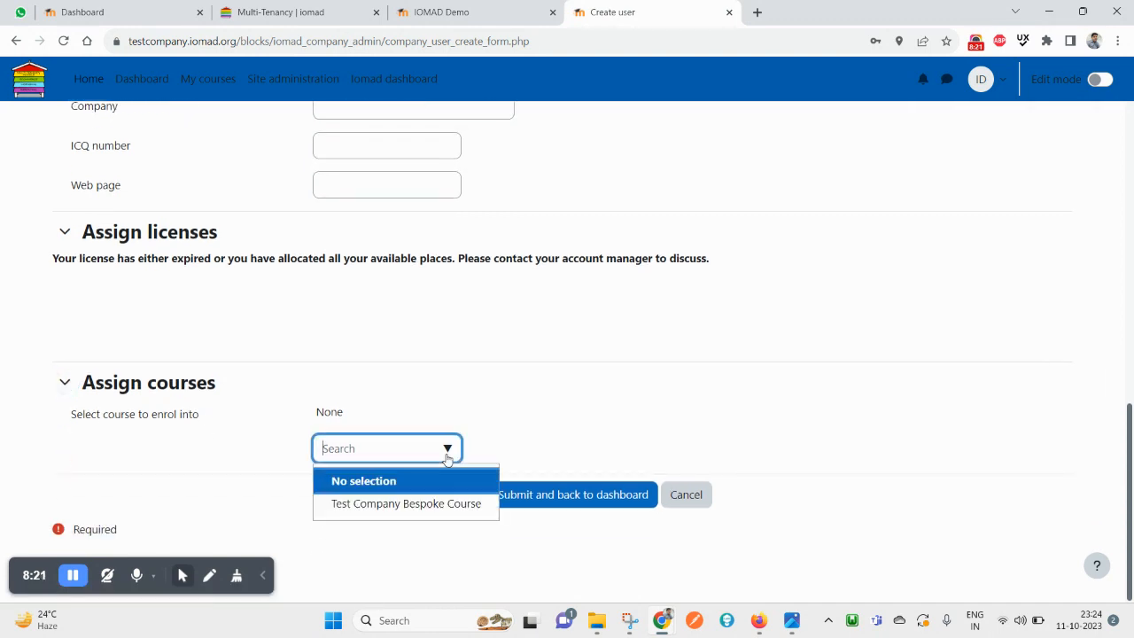
pyautogui.click(76, 401)
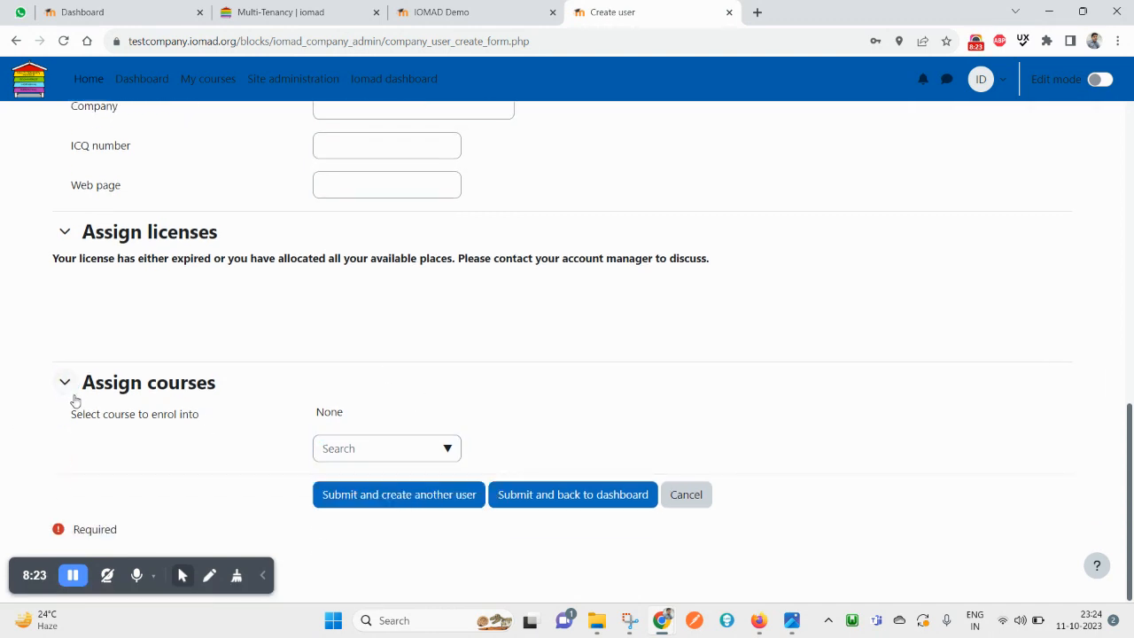
pyautogui.click(65, 382)
# Re-check the course, license and profile sections, focusing the Company profile field
pyautogui.scroll(5, 260, 272)
pyautogui.scroll(2, 257, 292)
pyautogui.scroll(-7, 231, 460)
pyautogui.click(96, 463)
pyautogui.scroll(-1, 101, 304)
pyautogui.scroll(1, 172, 391)
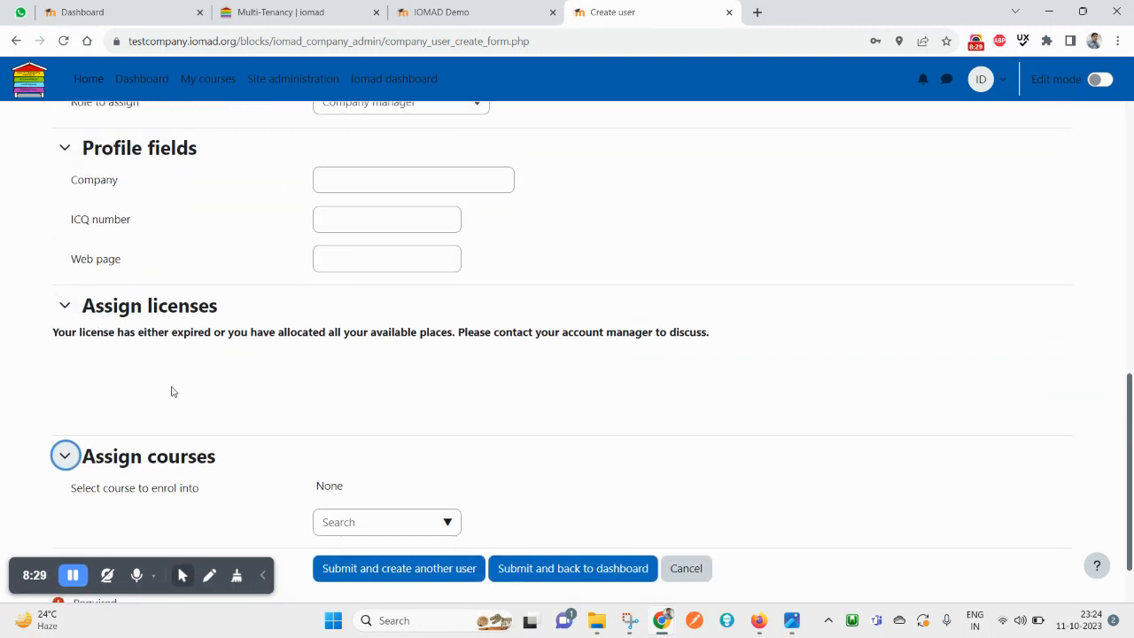
pyautogui.click(122, 312)
pyautogui.scroll(2, 128, 336)
pyautogui.click(137, 341)
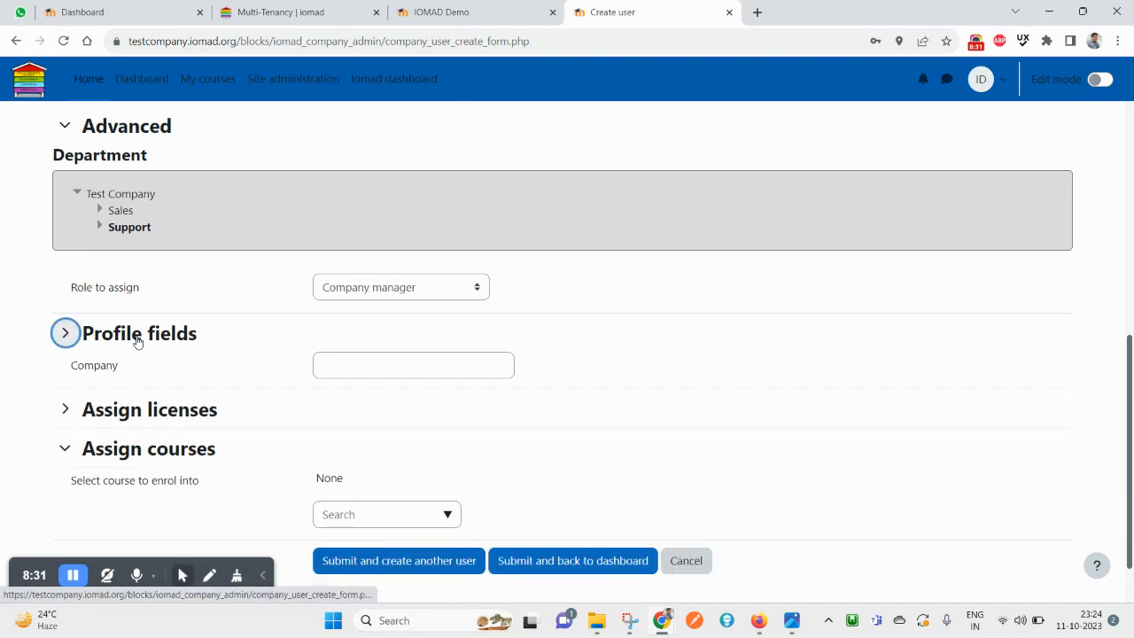
pyautogui.click(431, 376)
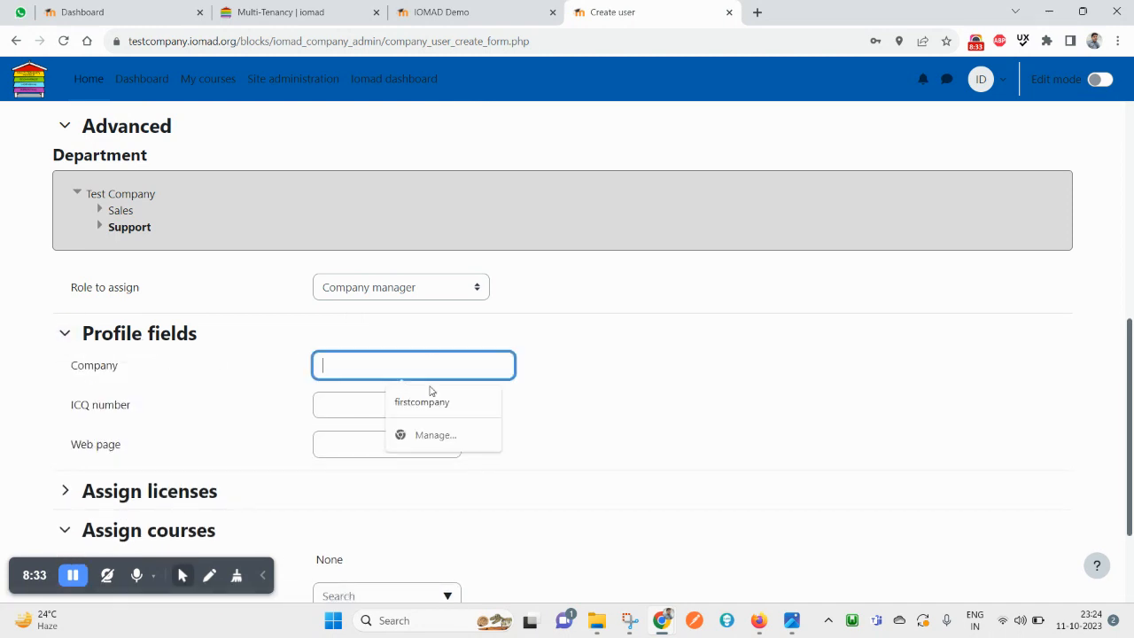
pyautogui.scroll(-2, 691, 461)
pyautogui.click(451, 538)
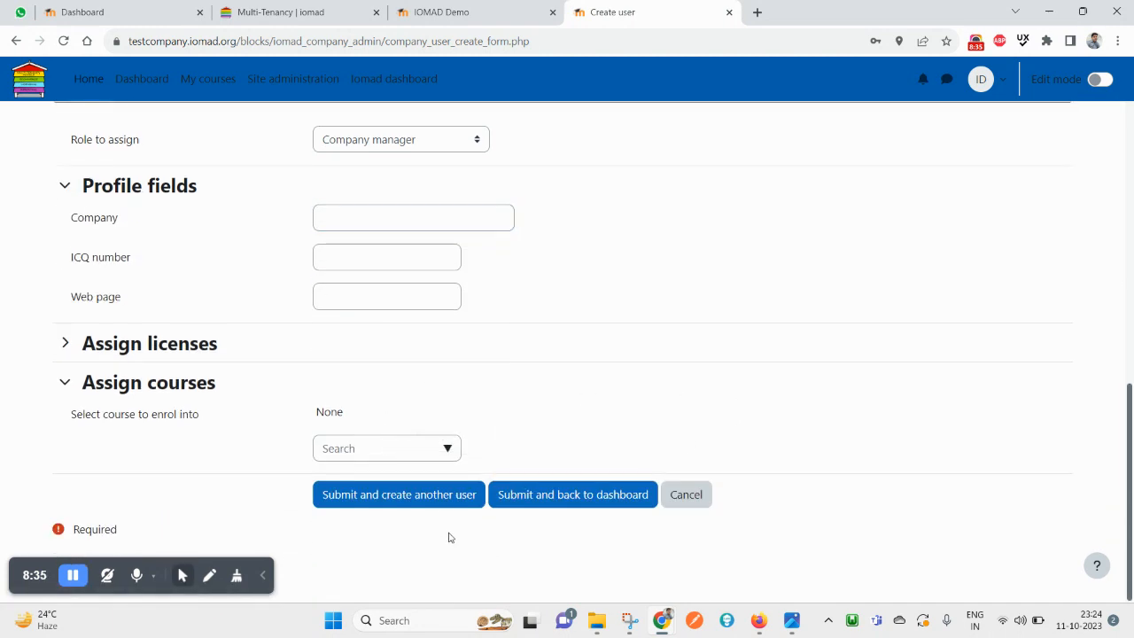
# Submit and create another user, dismiss the success banner, and view the dashboard's Users tools
pyautogui.click(417, 502)
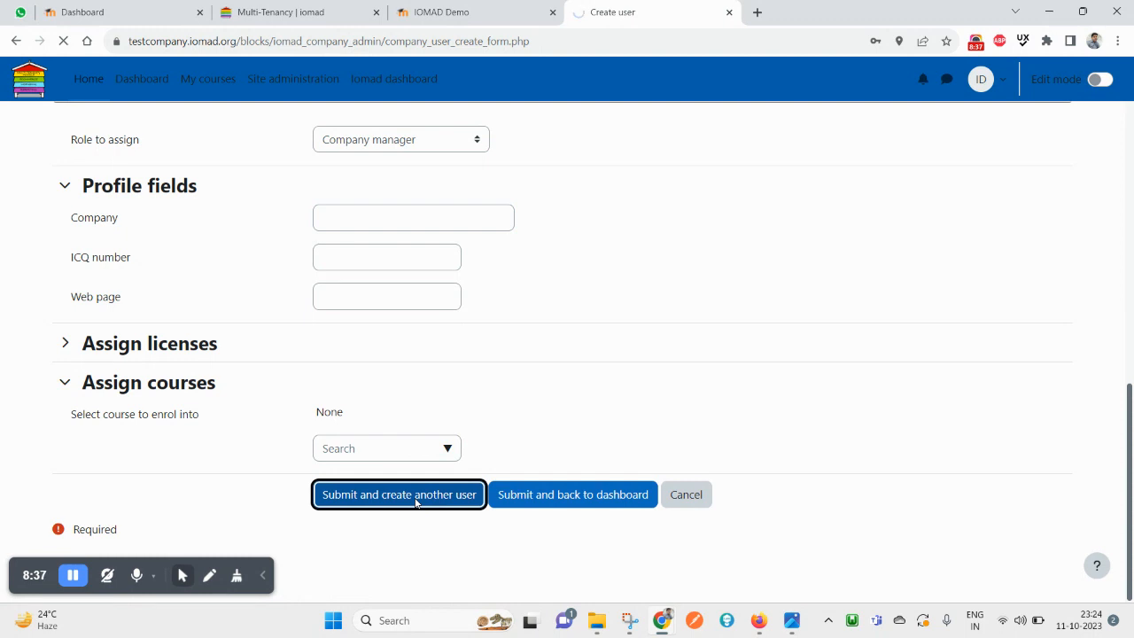
pyautogui.moveTo(75, 192); pyautogui.dragTo(283, 196)
pyautogui.tripleClick(70, 189)
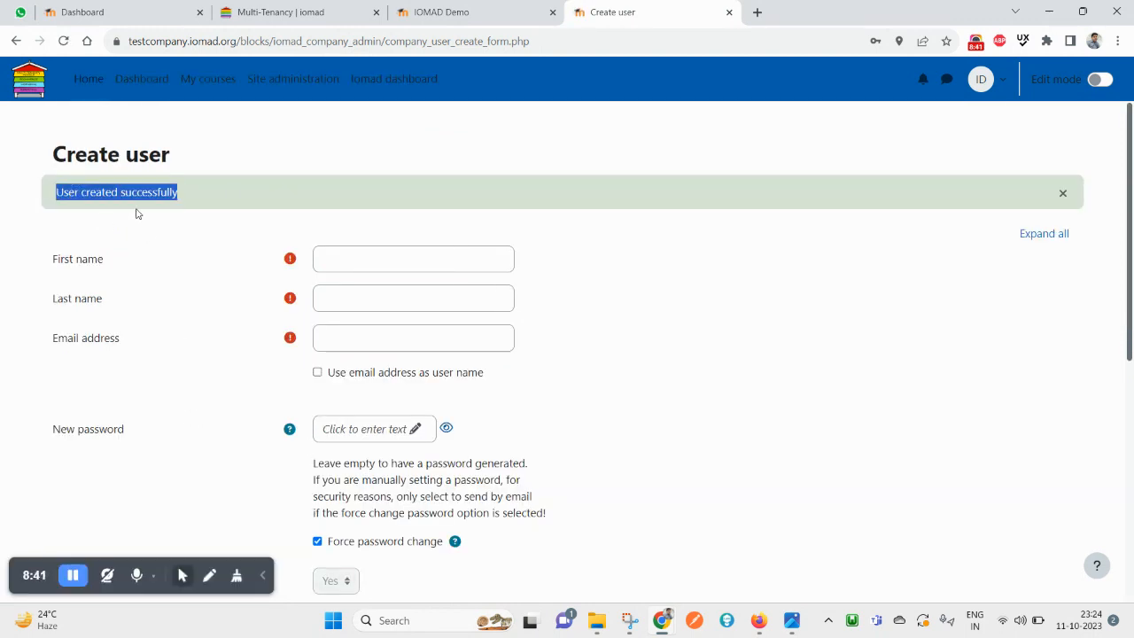
pyautogui.click(1062, 193)
pyautogui.click(404, 96)
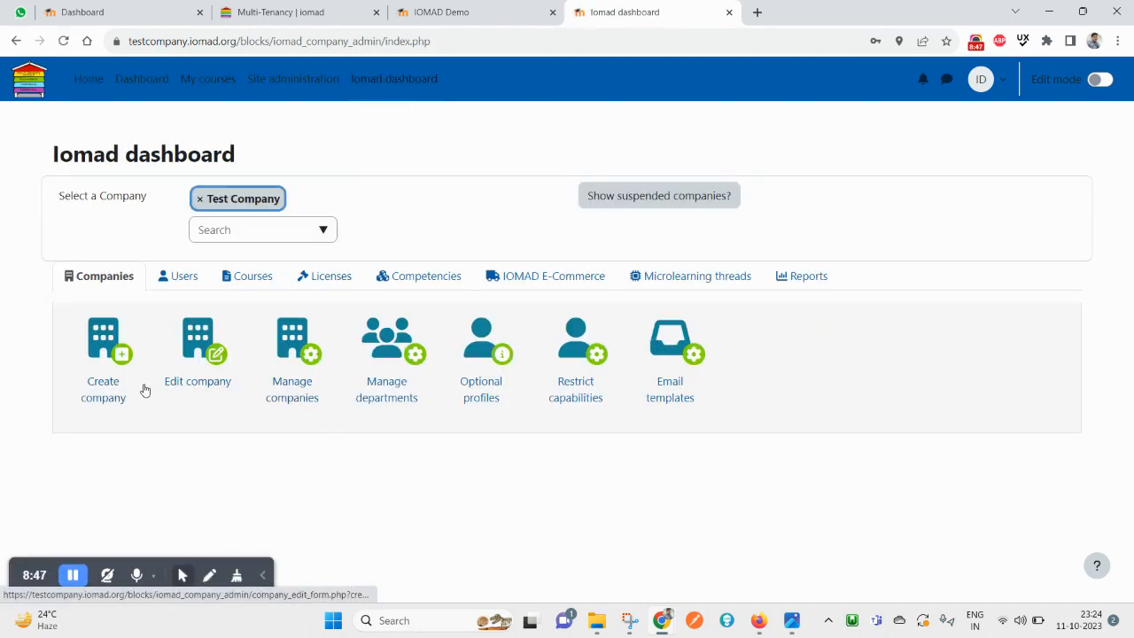
pyautogui.click(191, 280)
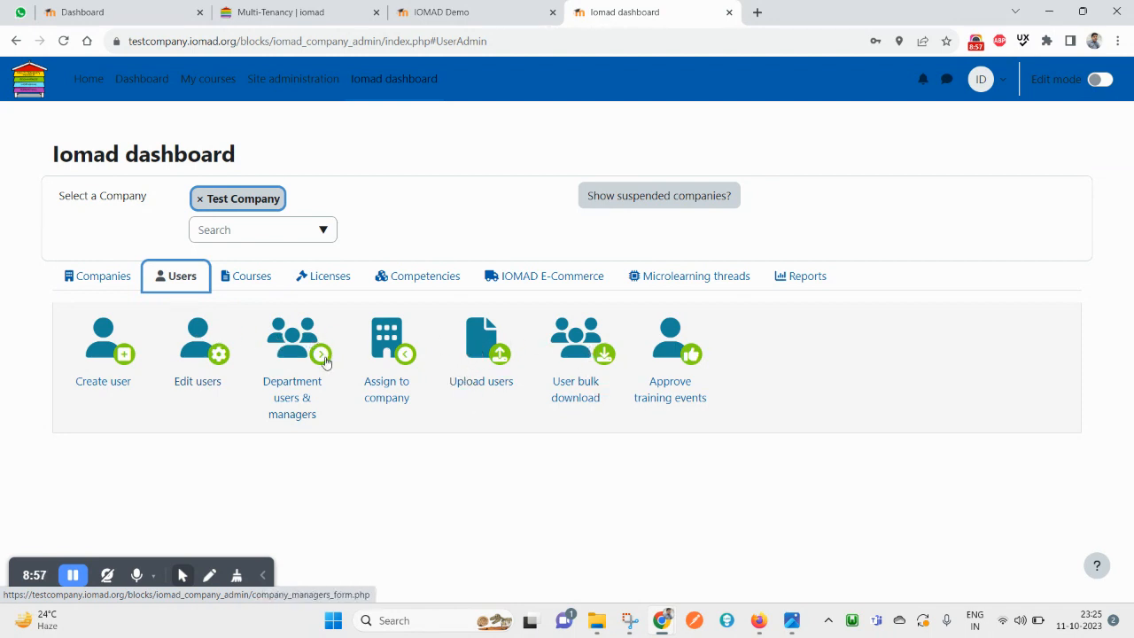
# Open Department users & managers and switch the role to assign to Company manager
pyautogui.click(296, 350)
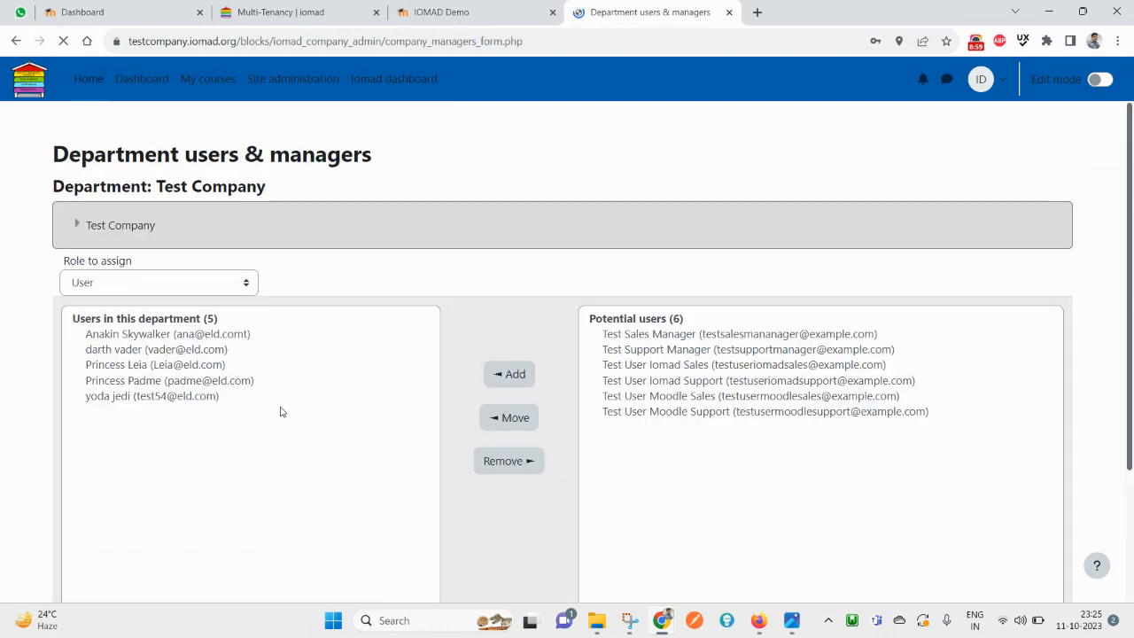
pyautogui.scroll(-2, 531, 455)
pyautogui.hotkey('ctrl', 'f')
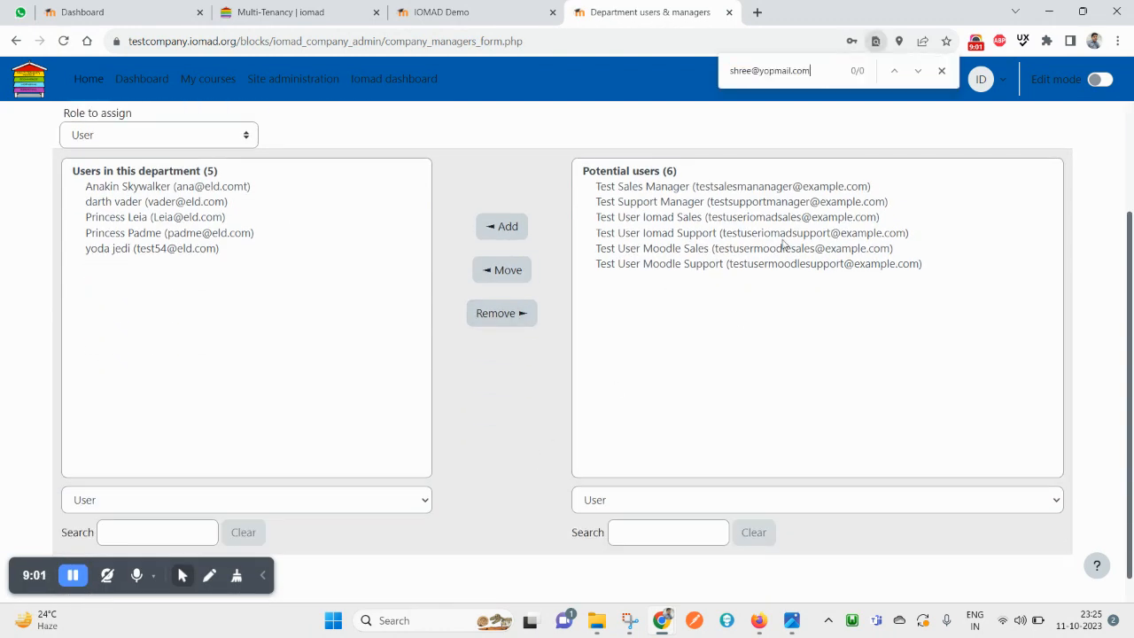
pyautogui.scroll(1, 200, 100)
pyautogui.click(134, 210)
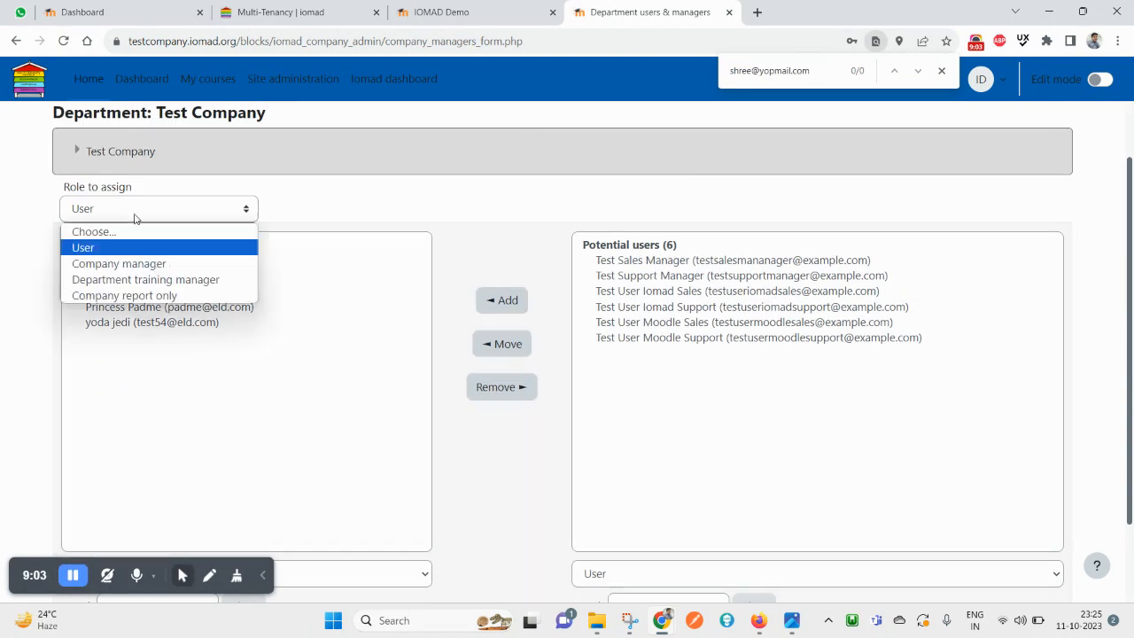
pyautogui.click(146, 264)
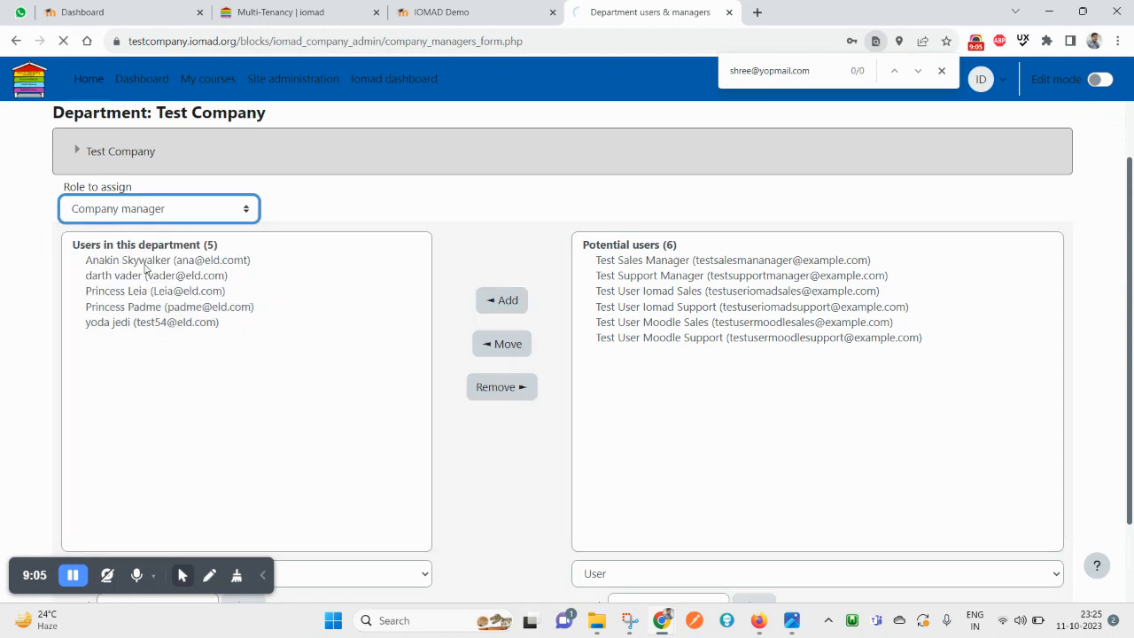
# Find the new user's e-mail among Test Company's managers, then return to the Iomad dashboard
pyautogui.hotkey('ctrl', 'f')
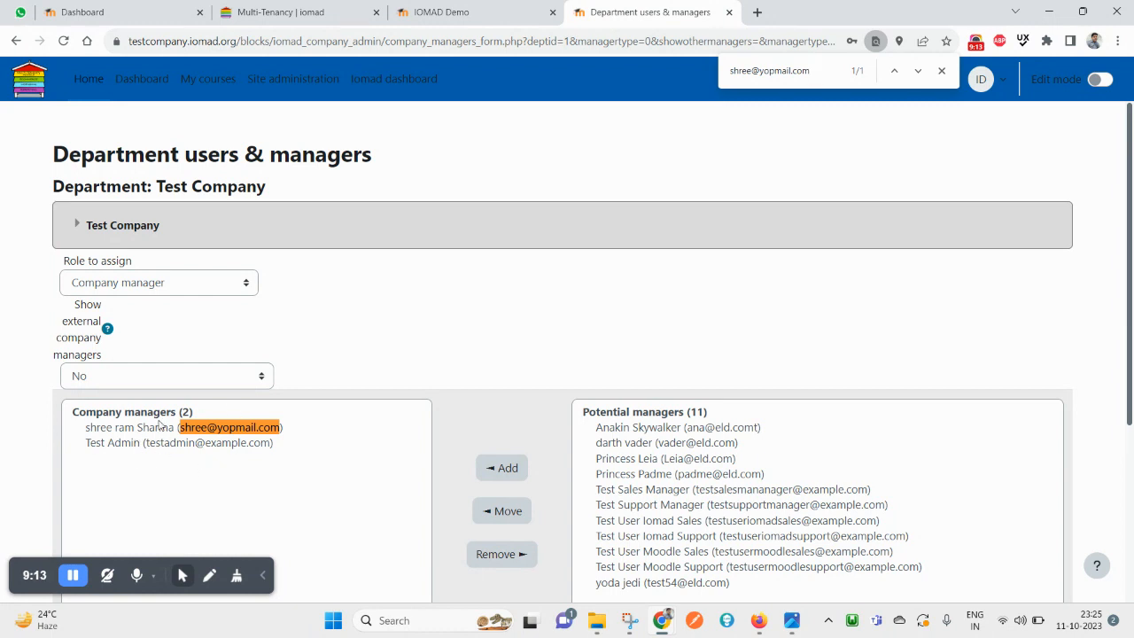
pyautogui.scroll(-2, 156, 440)
pyautogui.scroll(2, 156, 440)
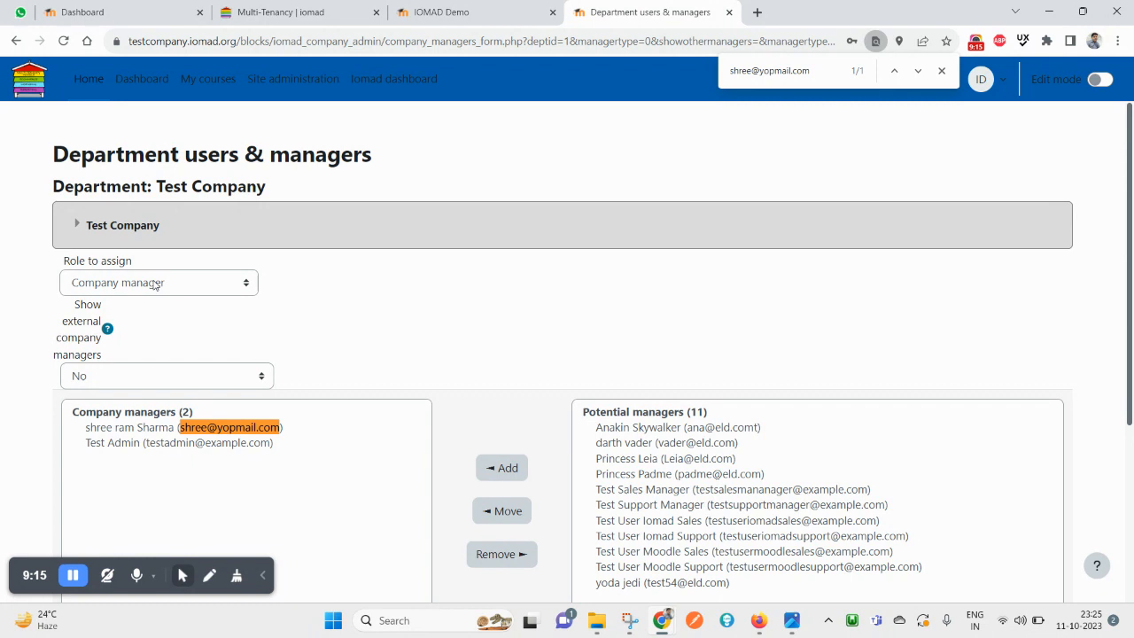
pyautogui.click(152, 283)
pyautogui.click(152, 283)
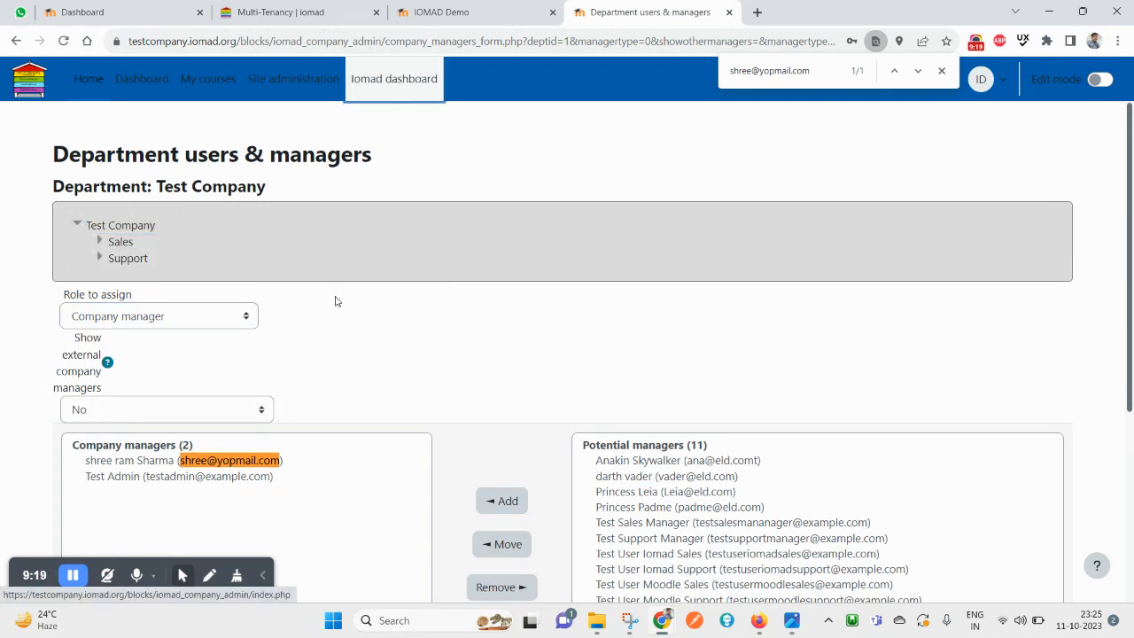
pyautogui.scroll(-2, 268, 213)
pyautogui.scroll(2, 269, 213)
pyautogui.moveTo(251, 186); pyautogui.dragTo(178, 188)
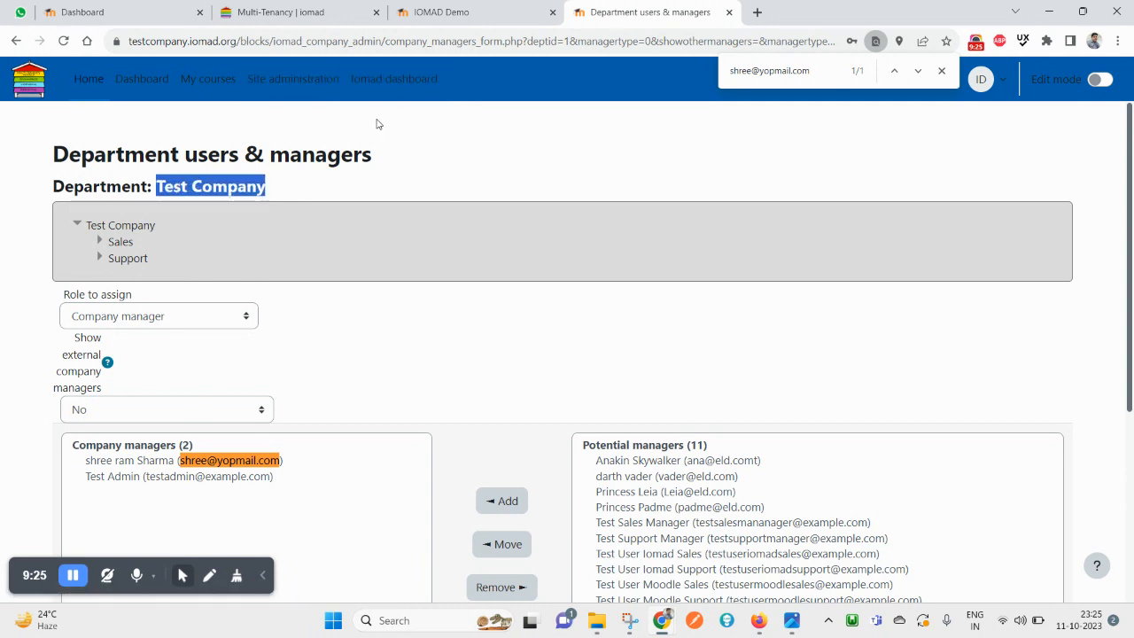
pyautogui.click(384, 84)
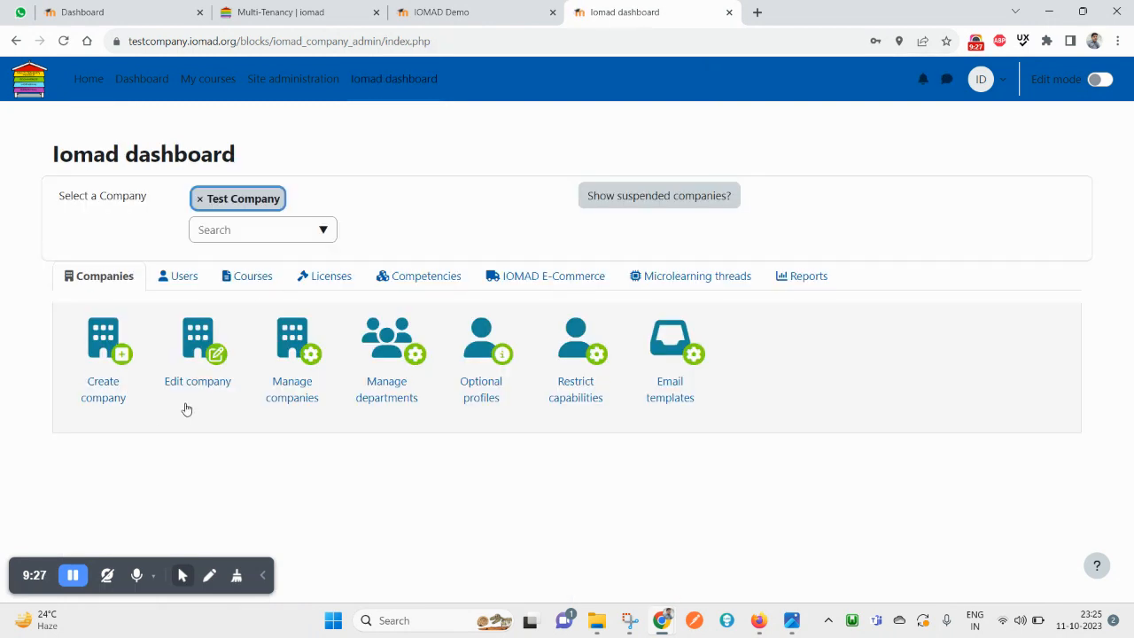
# Open Manage companies and locate Shree Company and Test Company in the list
pyautogui.click(181, 278)
pyautogui.click(102, 281)
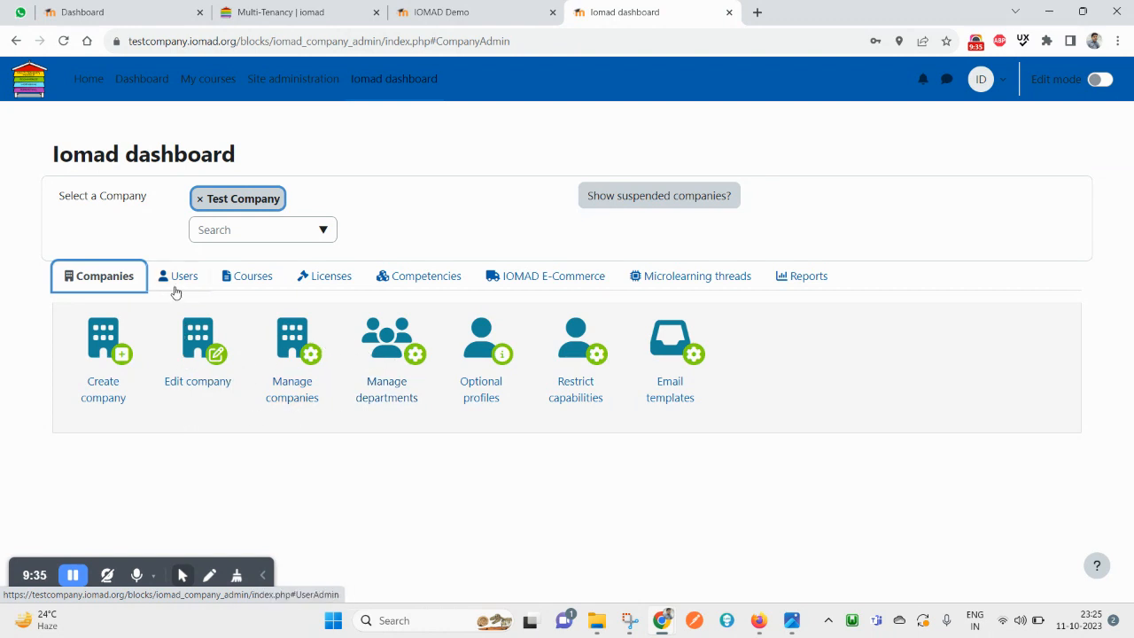
pyautogui.click(288, 349)
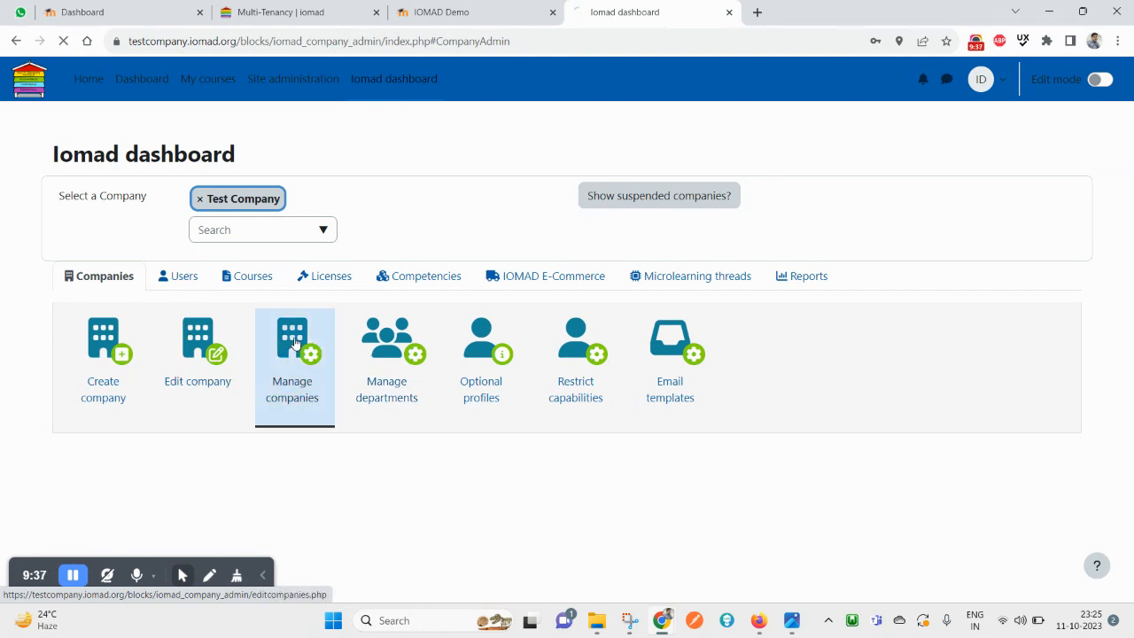
pyautogui.scroll(-1, 242, 444)
pyautogui.scroll(-1, 243, 444)
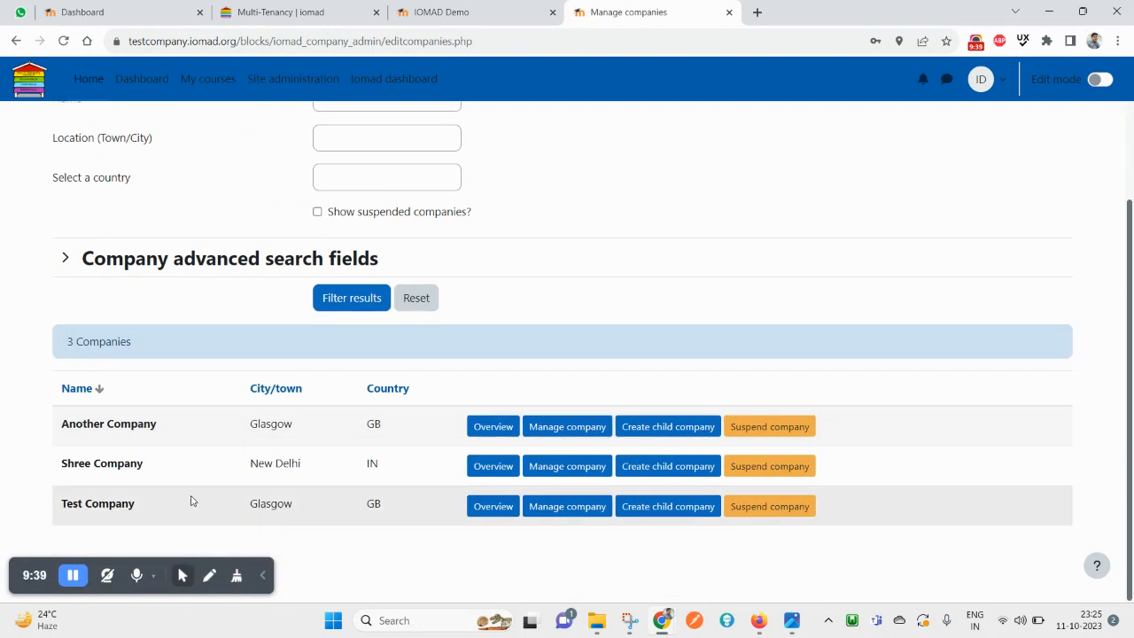
pyautogui.tripleClick(74, 467)
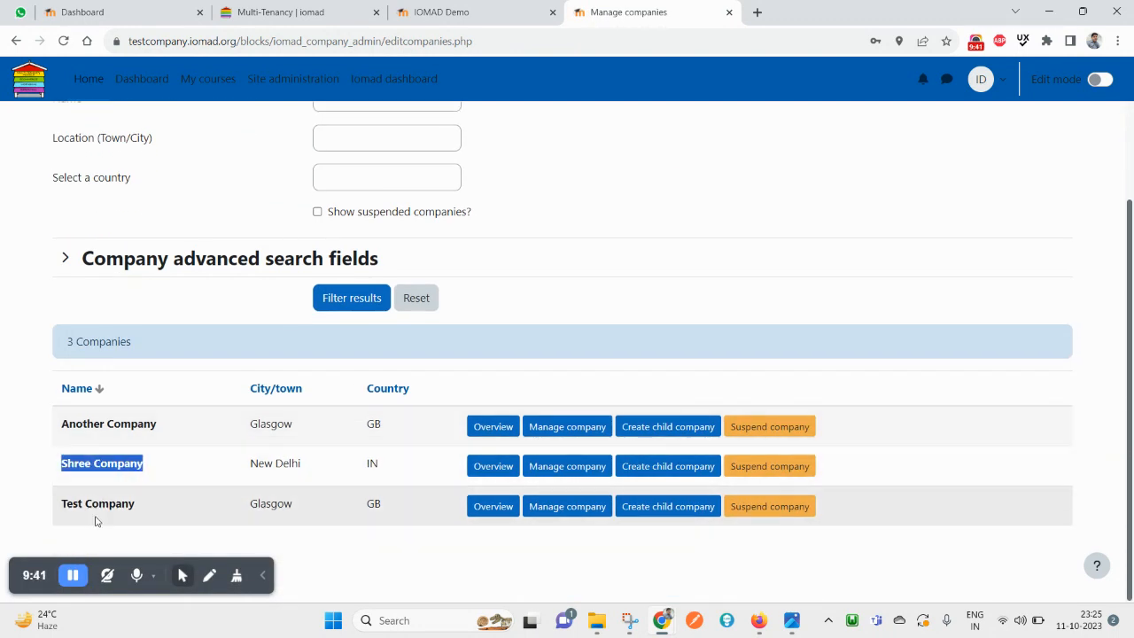
pyautogui.click(82, 508)
pyautogui.tripleClick(81, 507)
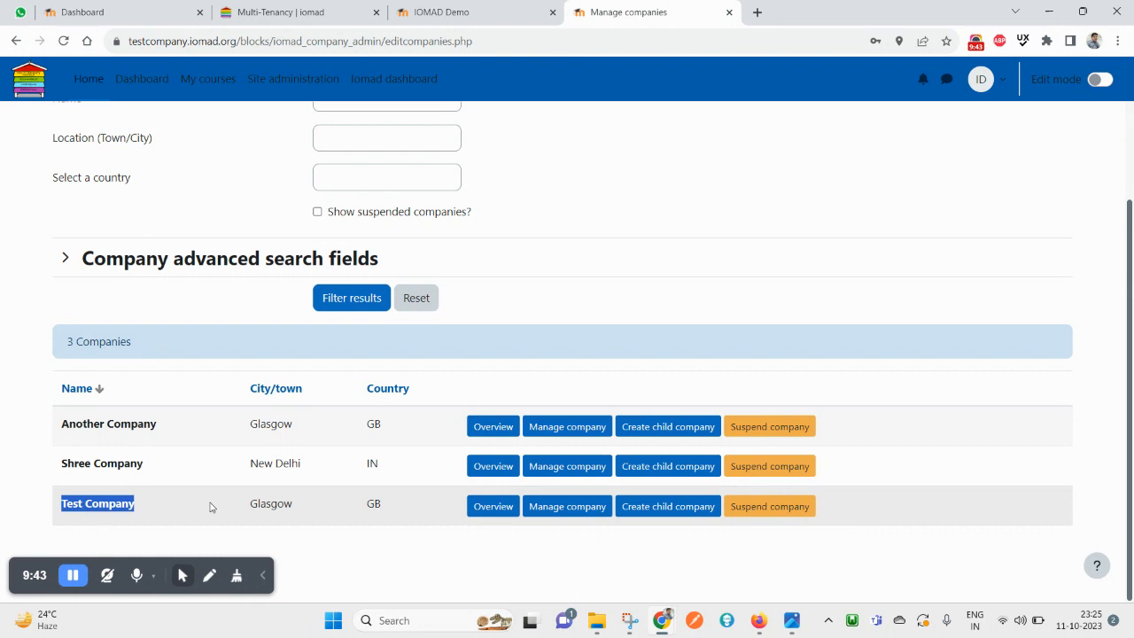
# Check Test Company's overview for the new manager, then go back to the companies list
pyautogui.click(492, 505)
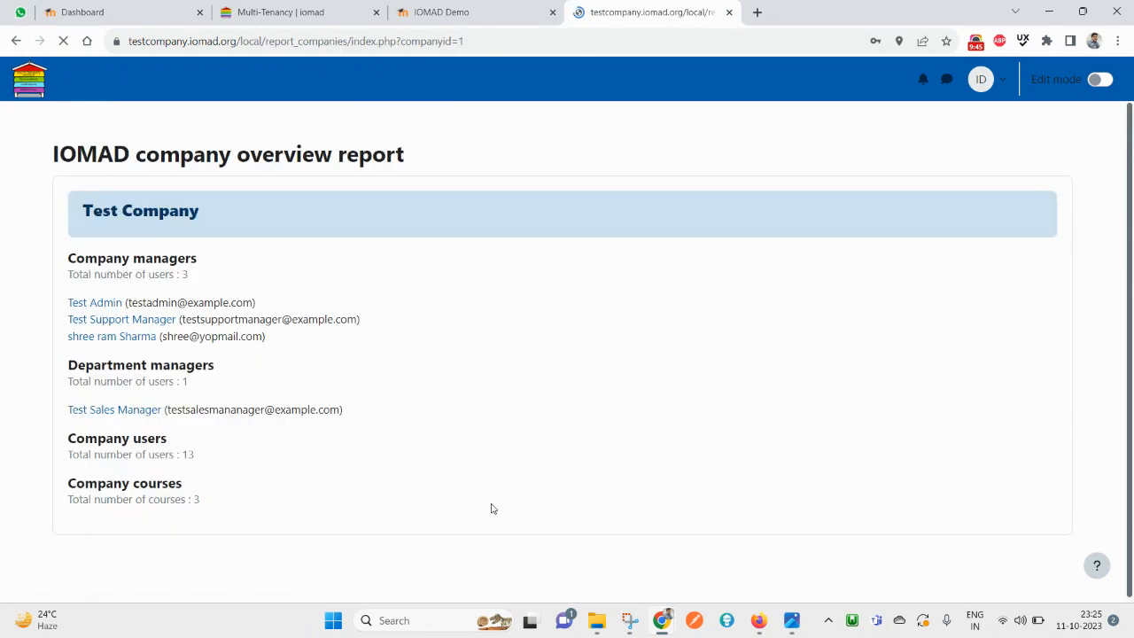
pyautogui.doubleClick(171, 336)
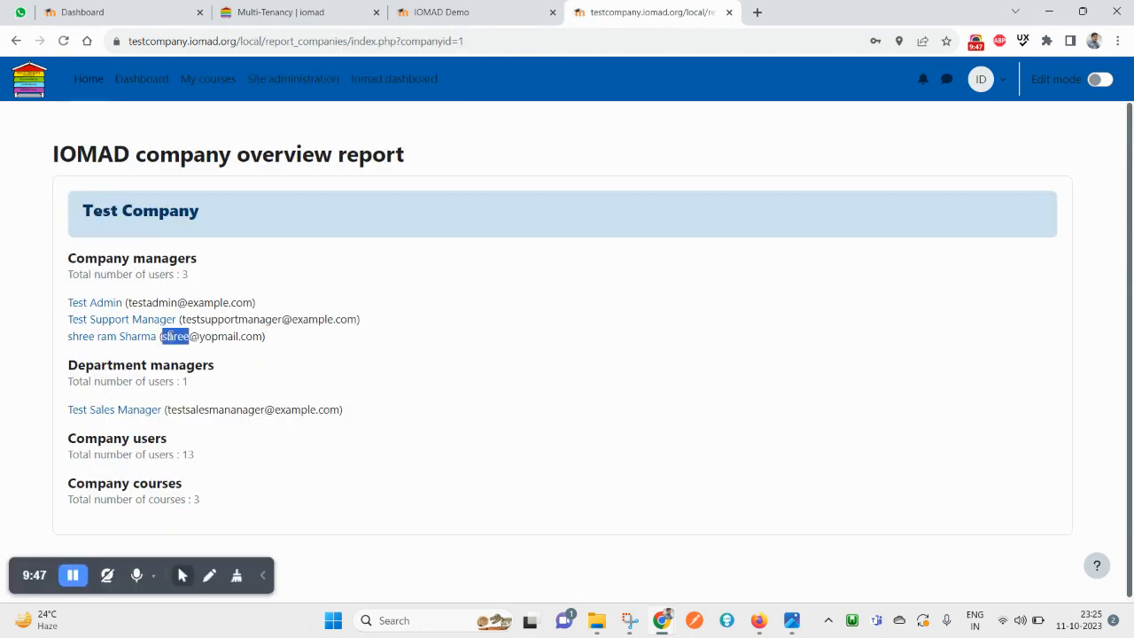
pyautogui.tripleClick(251, 335)
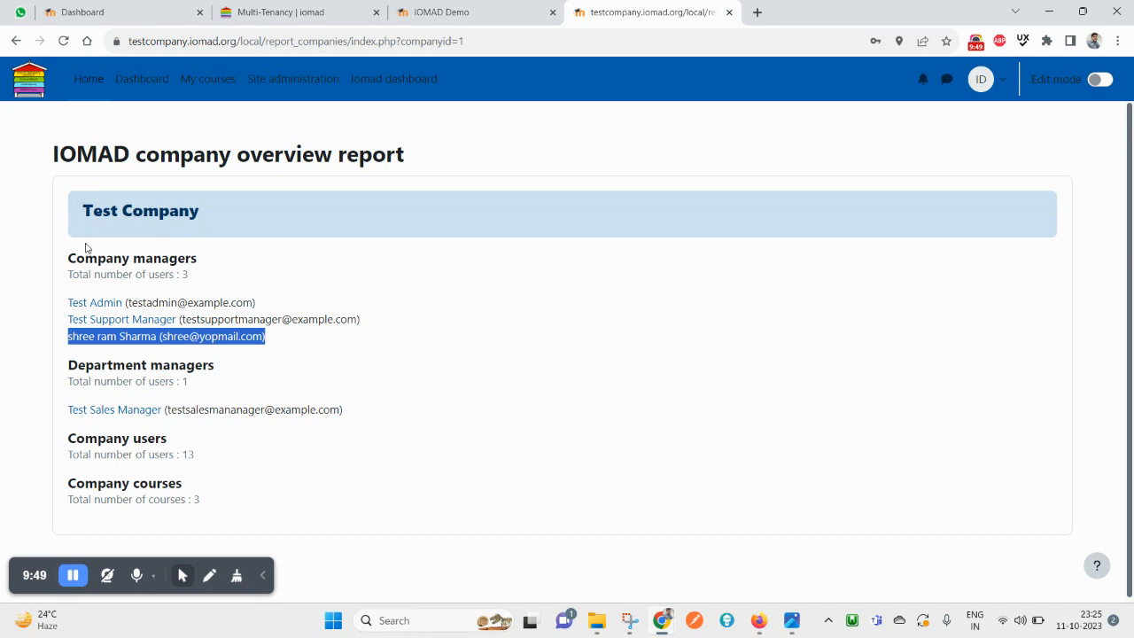
pyautogui.tripleClick(110, 209)
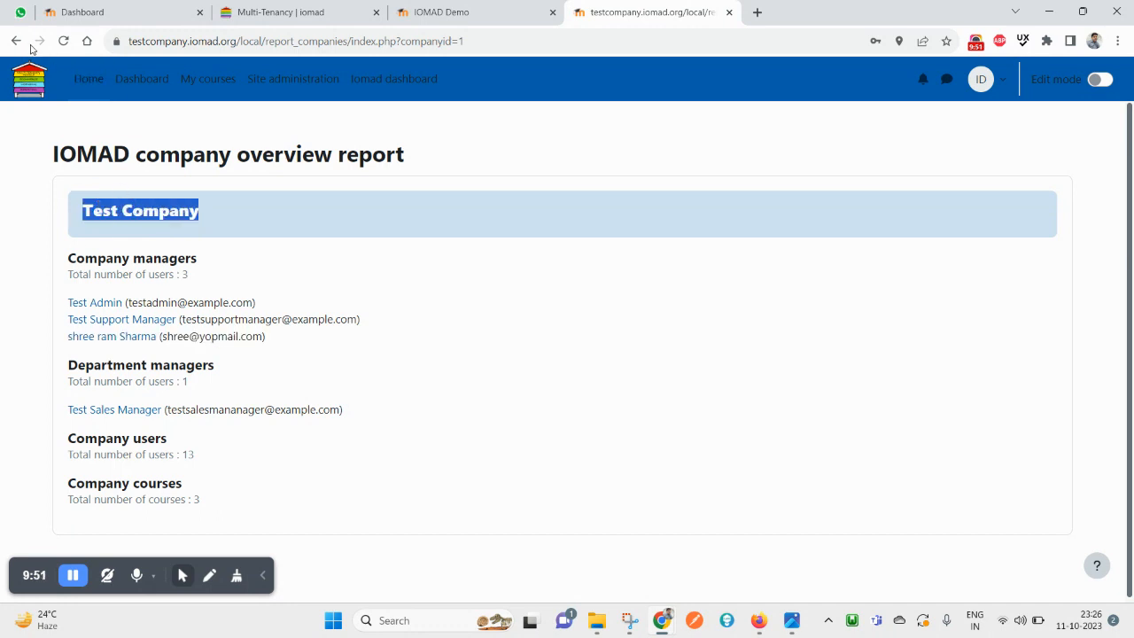
pyautogui.click(18, 42)
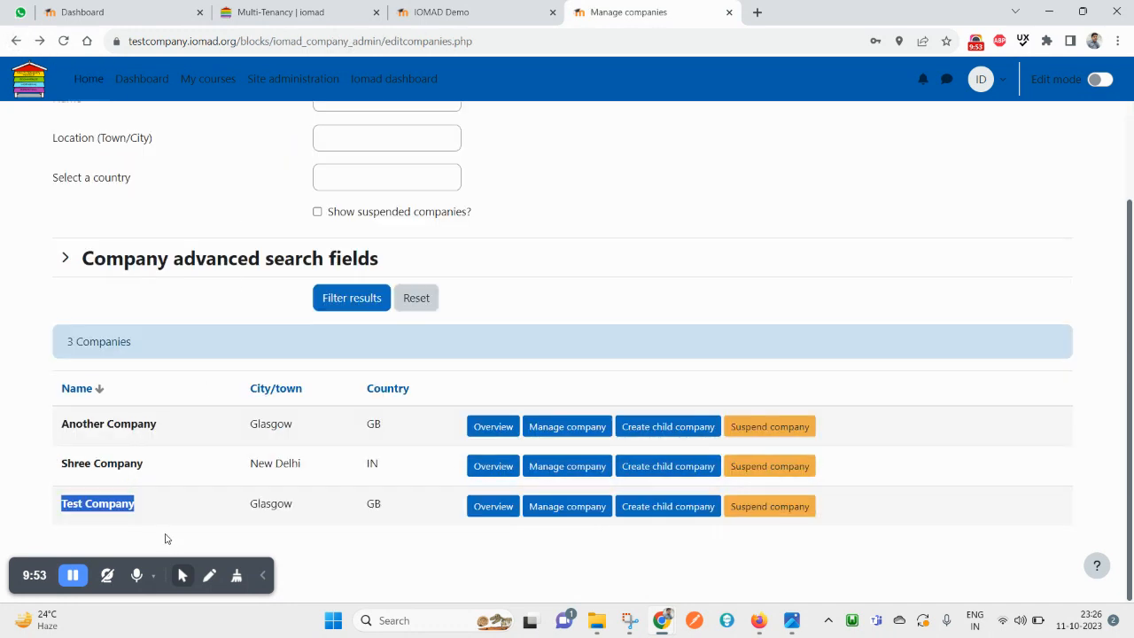
# Confirm Shree Company's overview shows no managers, then return to the Iomad dashboard
pyautogui.click(471, 470)
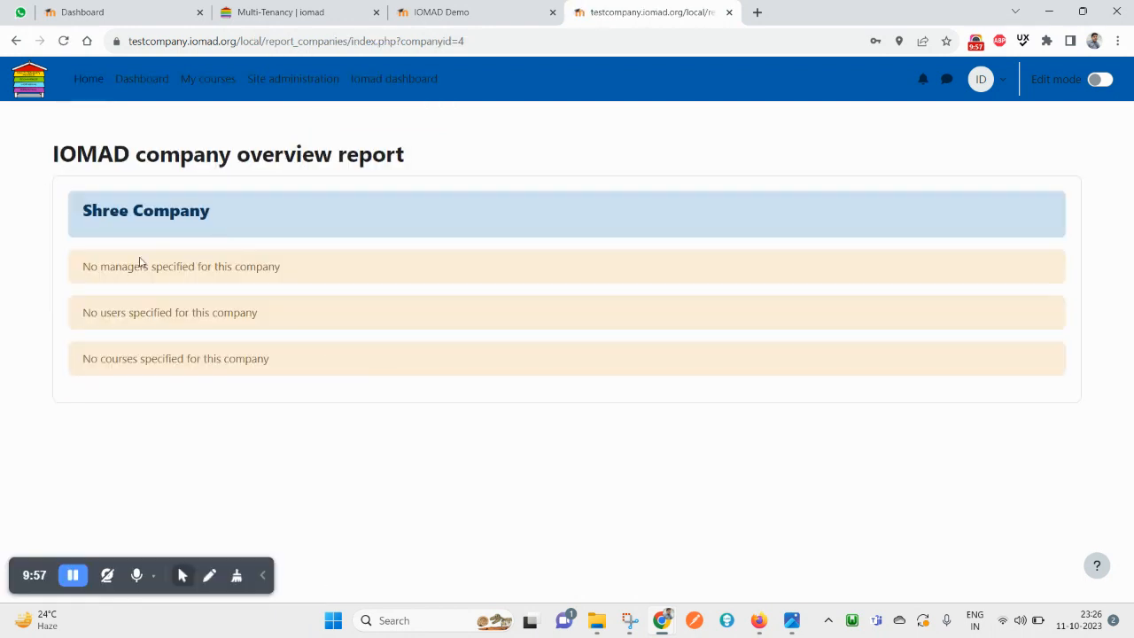
pyautogui.tripleClick(131, 266)
pyautogui.click(16, 41)
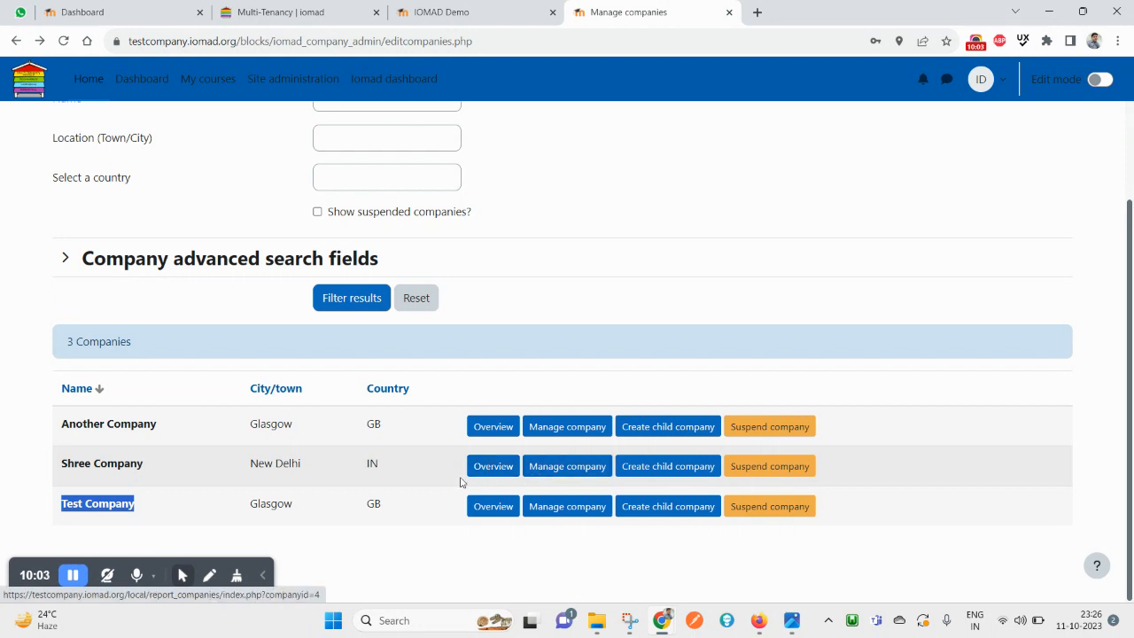
pyautogui.tripleClick(143, 464)
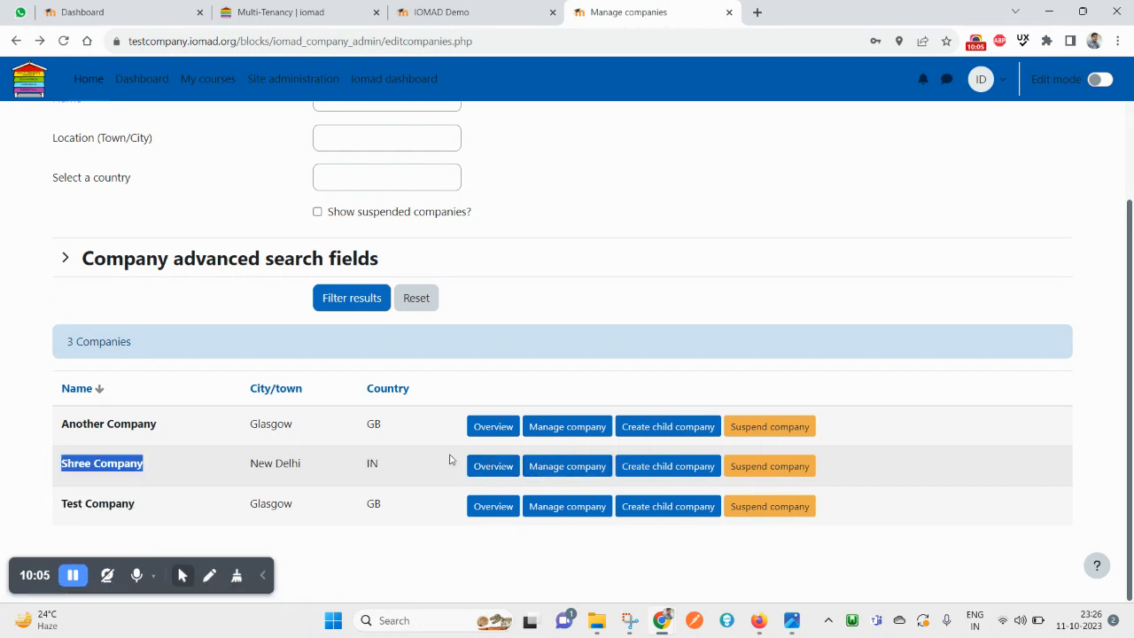
pyautogui.scroll(2, 425, 443)
pyautogui.click(394, 85)
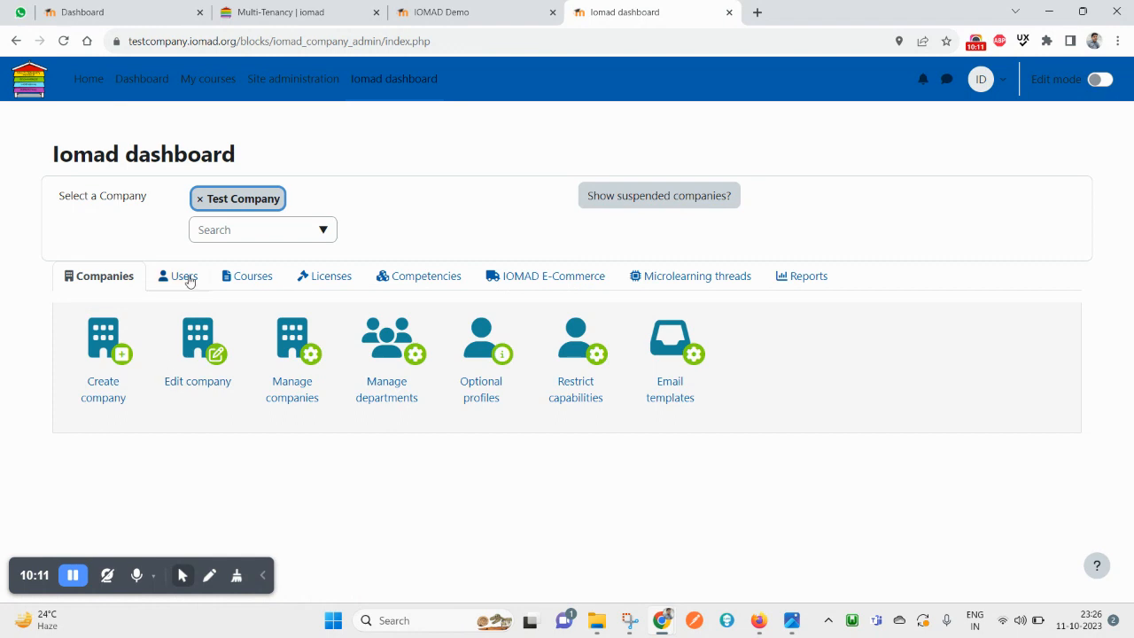
# Browse the dashboard's Users, Companies and Courses tool tabs, briefly opening Create user
pyautogui.click(183, 279)
pyautogui.click(129, 353)
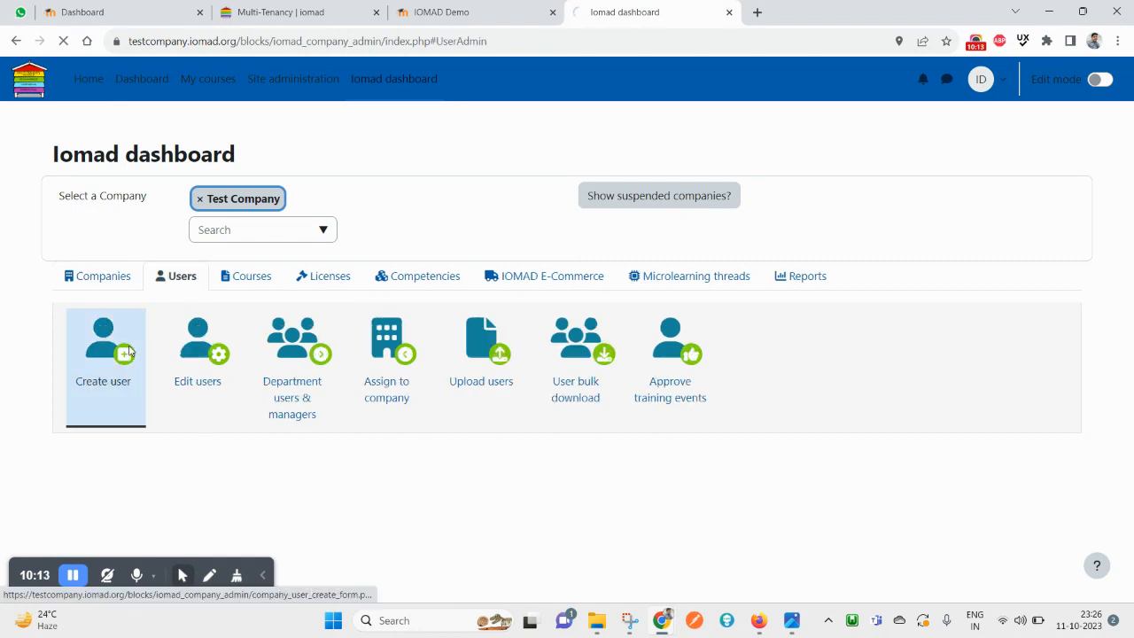
pyautogui.click(16, 42)
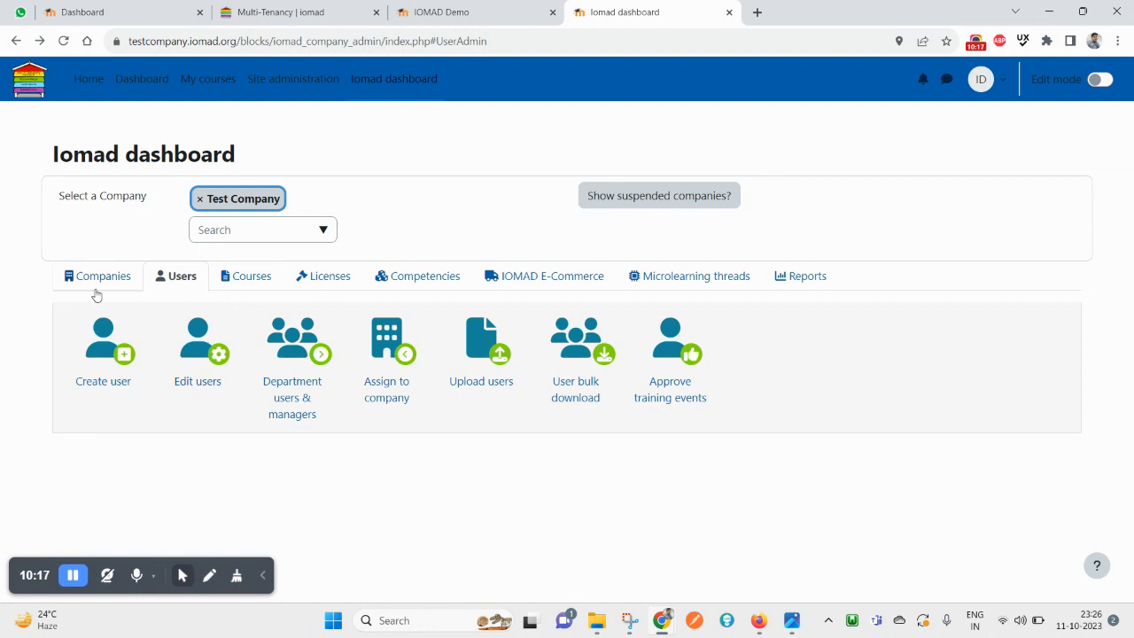
pyautogui.click(95, 284)
pyautogui.click(168, 278)
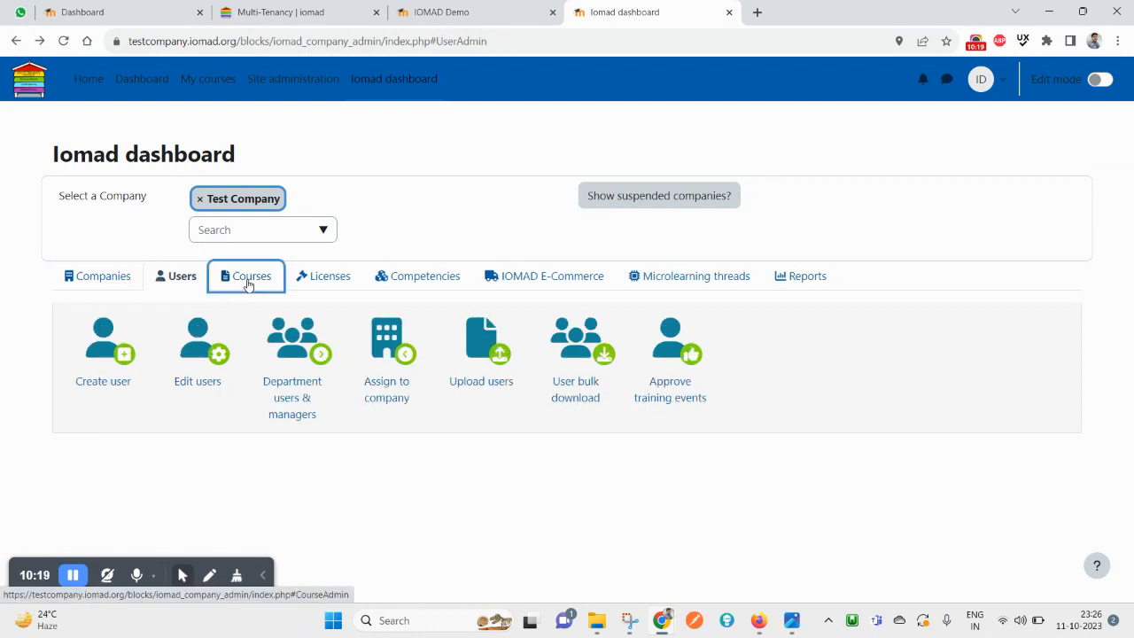
pyautogui.click(248, 278)
# Clear Test Company and select Shree Company from the company dropdown
pyautogui.click(199, 202)
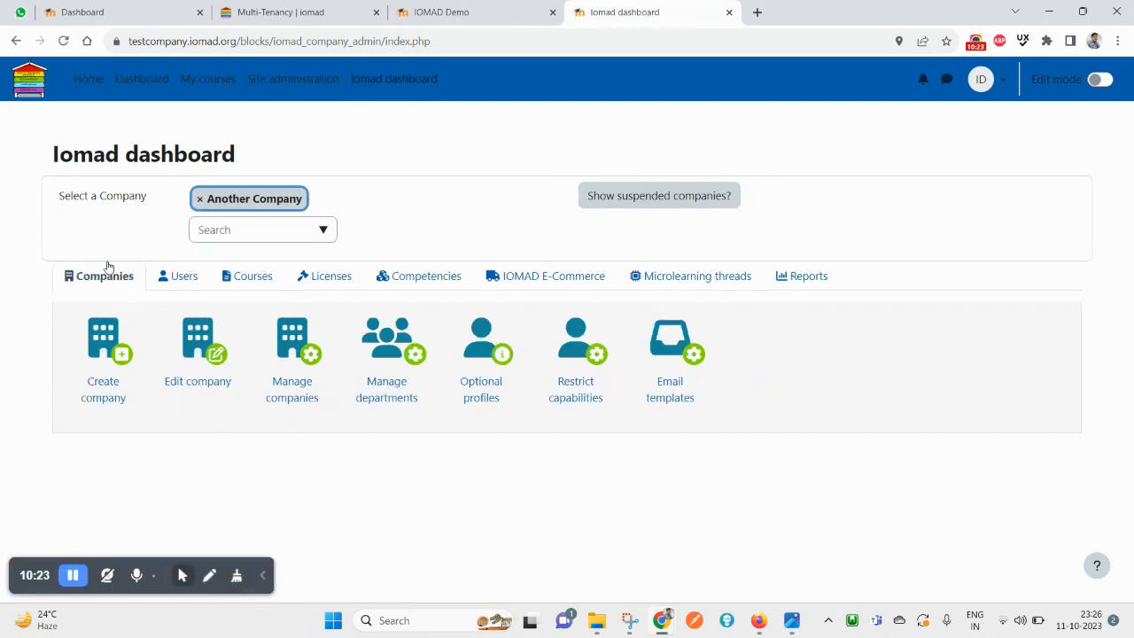
pyautogui.click(177, 277)
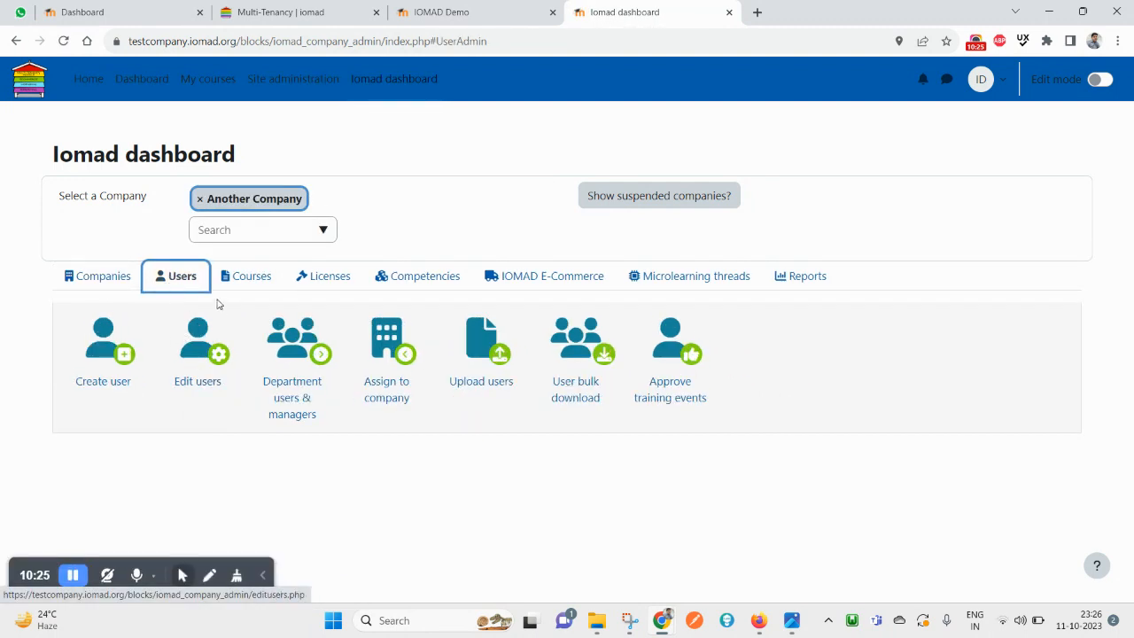
pyautogui.click(322, 232)
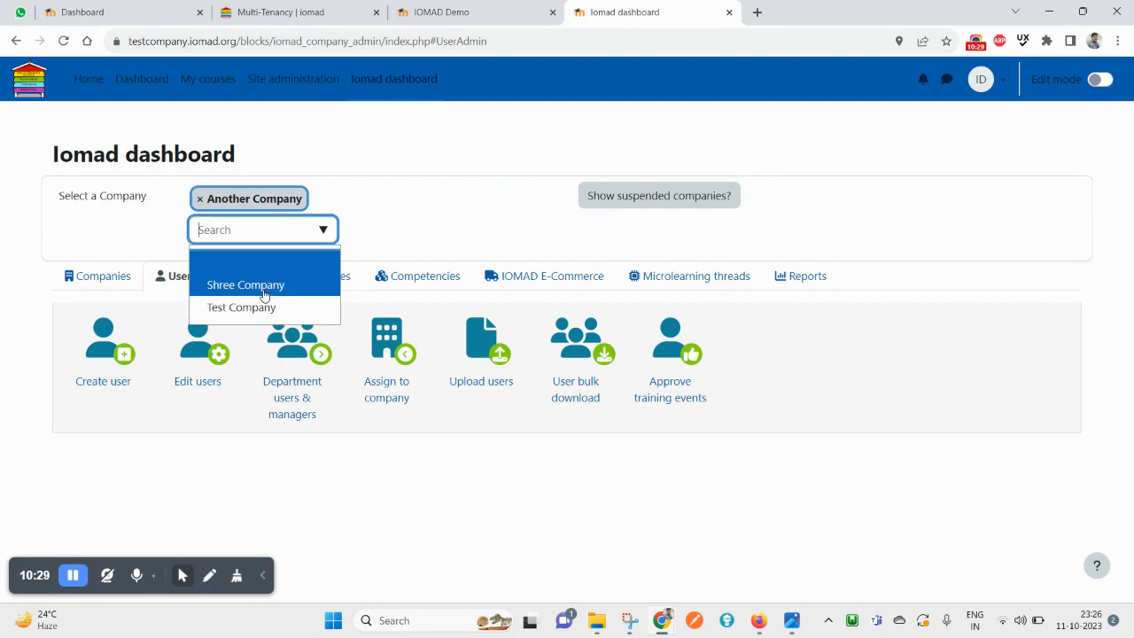
pyautogui.click(263, 295)
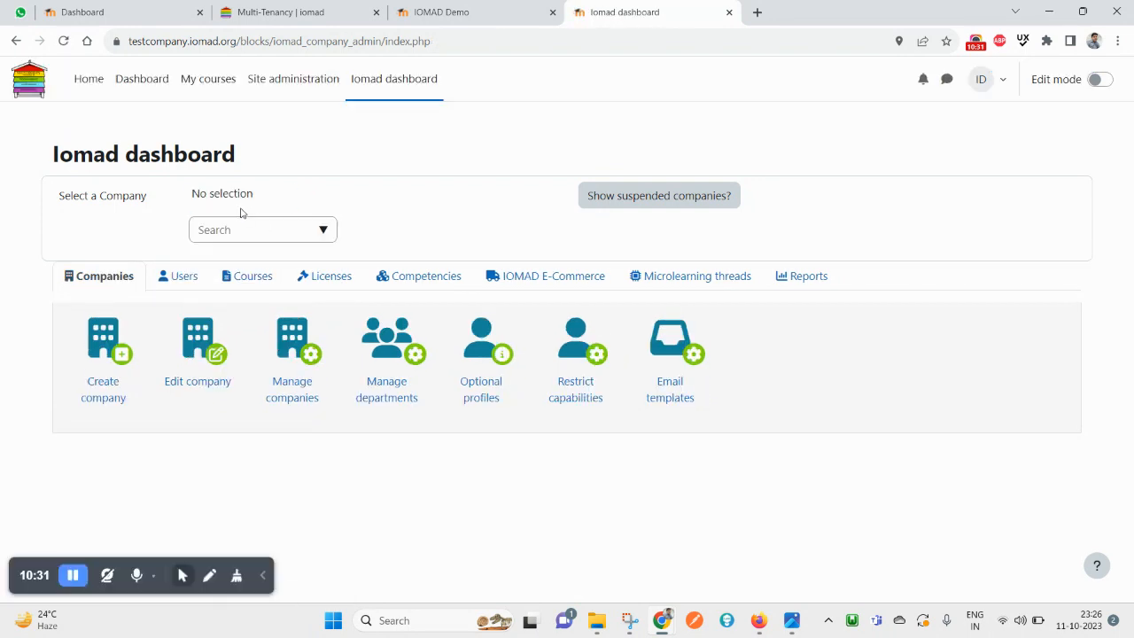
pyautogui.click(107, 356)
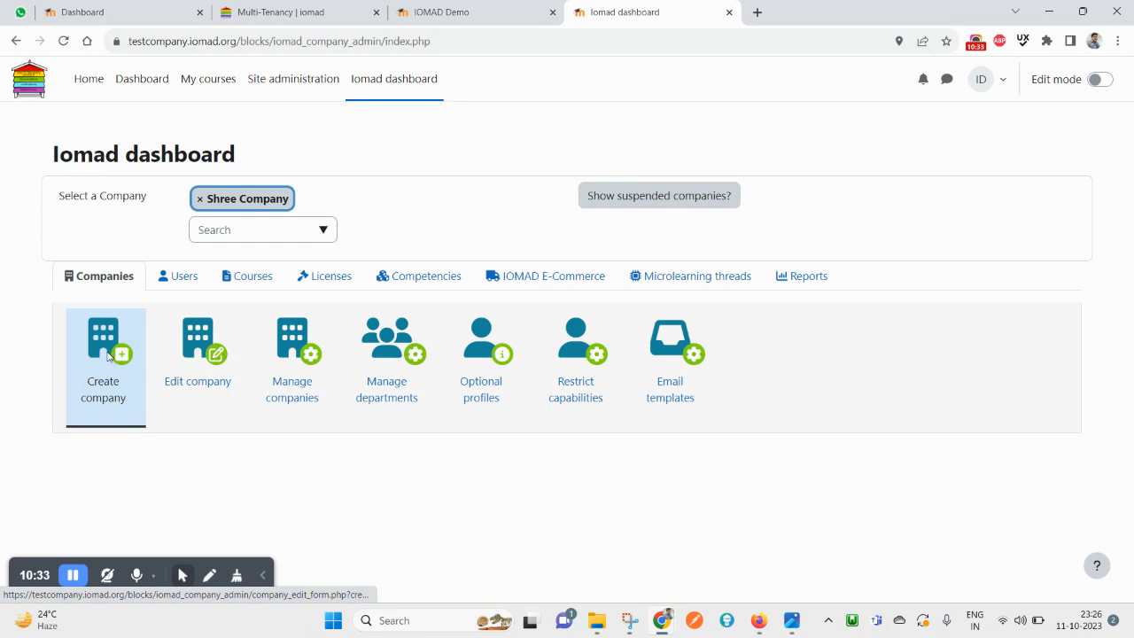
pyautogui.click(387, 207)
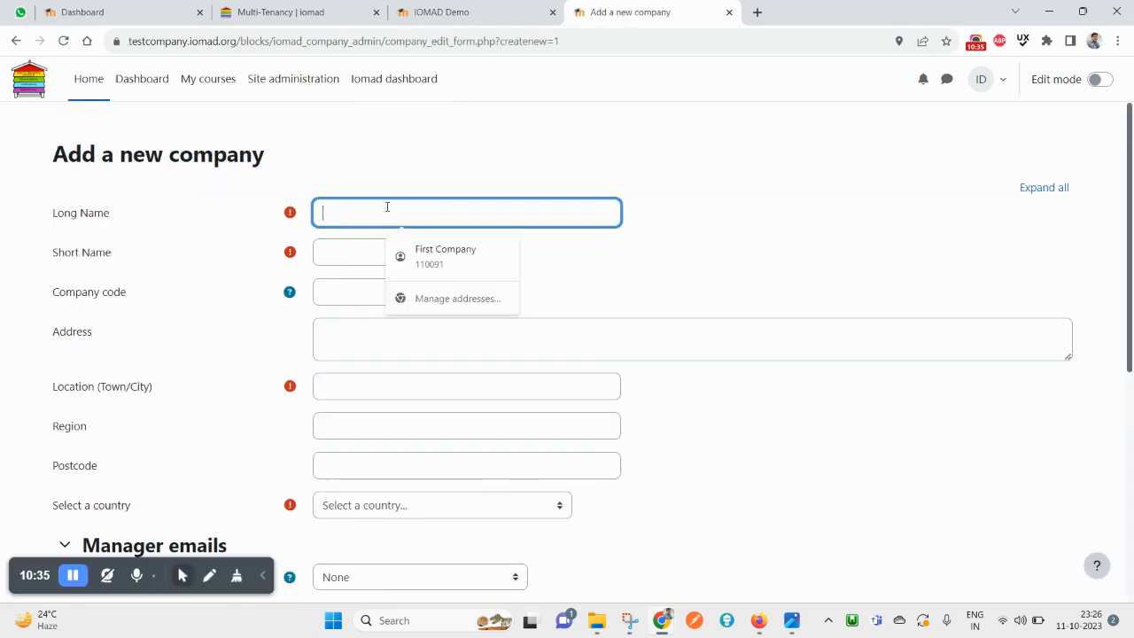
pyautogui.hotkey('ctrl', 'v')
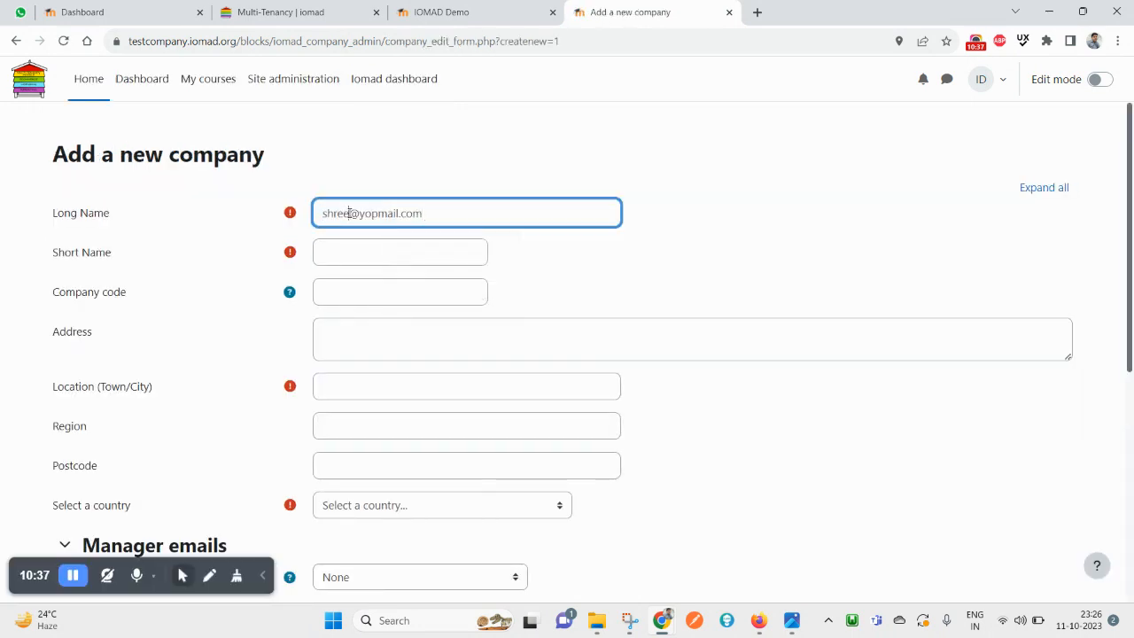
pyautogui.moveTo(348, 213); pyautogui.dragTo(502, 214)
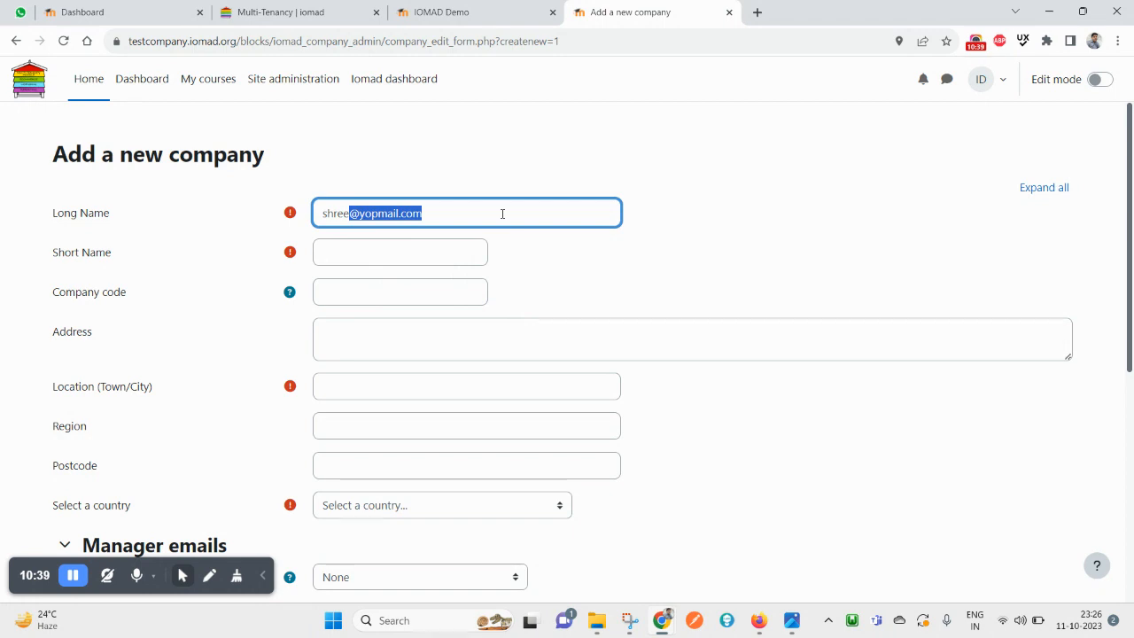
pyautogui.press('Tab')
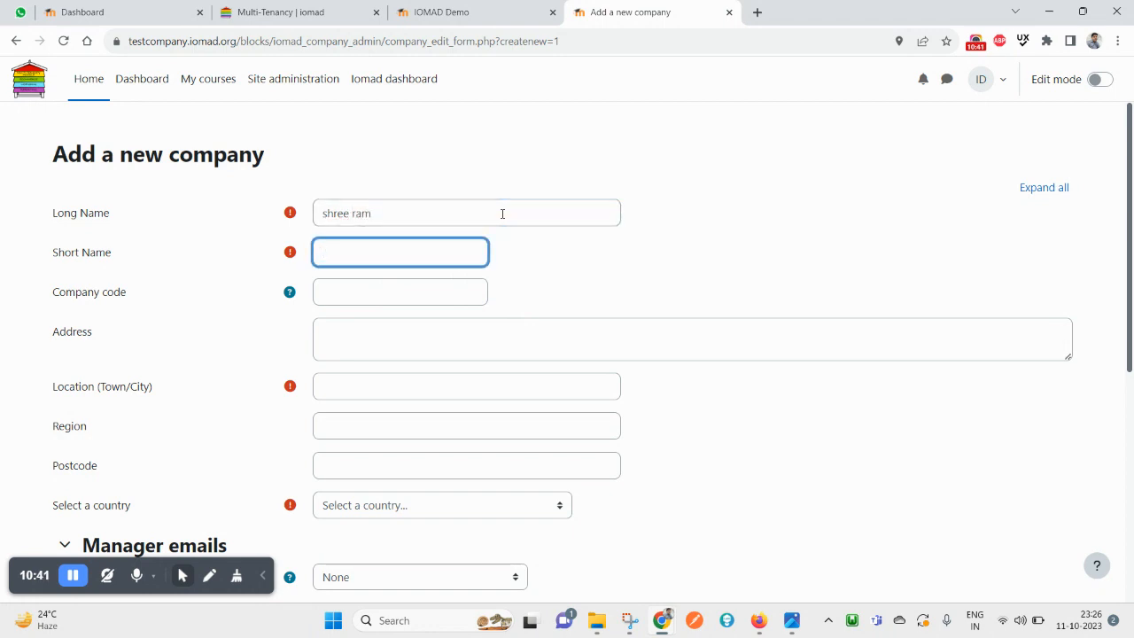
pyautogui.click(425, 214)
pyautogui.write('2')
pyautogui.press('Tab')
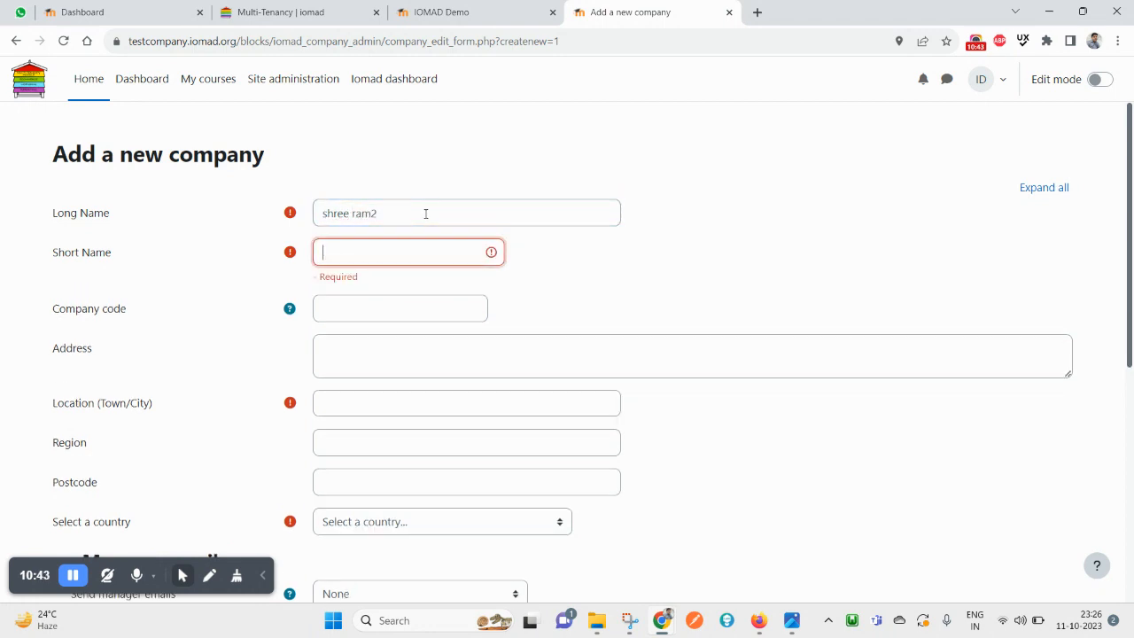
pyautogui.click(395, 310)
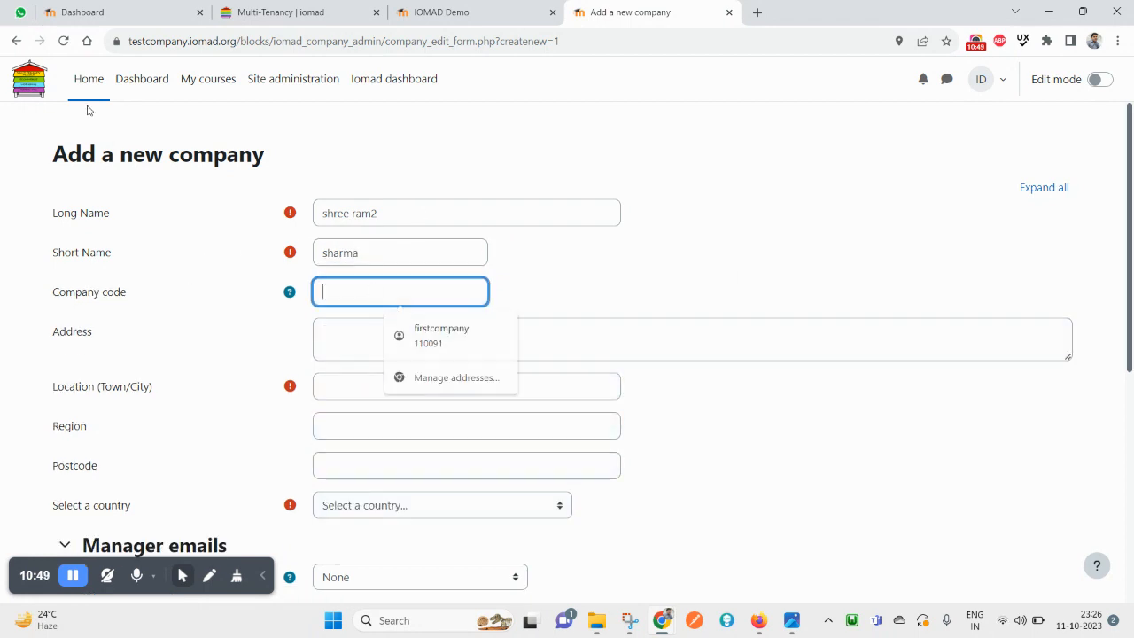
pyautogui.click(16, 40)
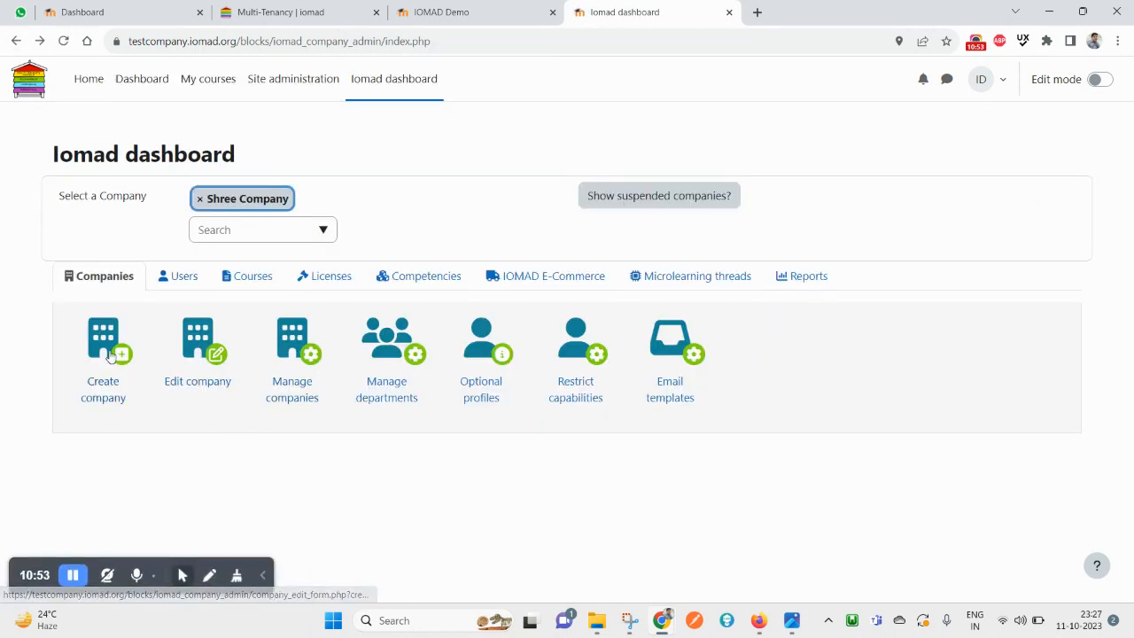
# Keep Shree Company selected and open the Create user form from the Users tools
pyautogui.click(177, 280)
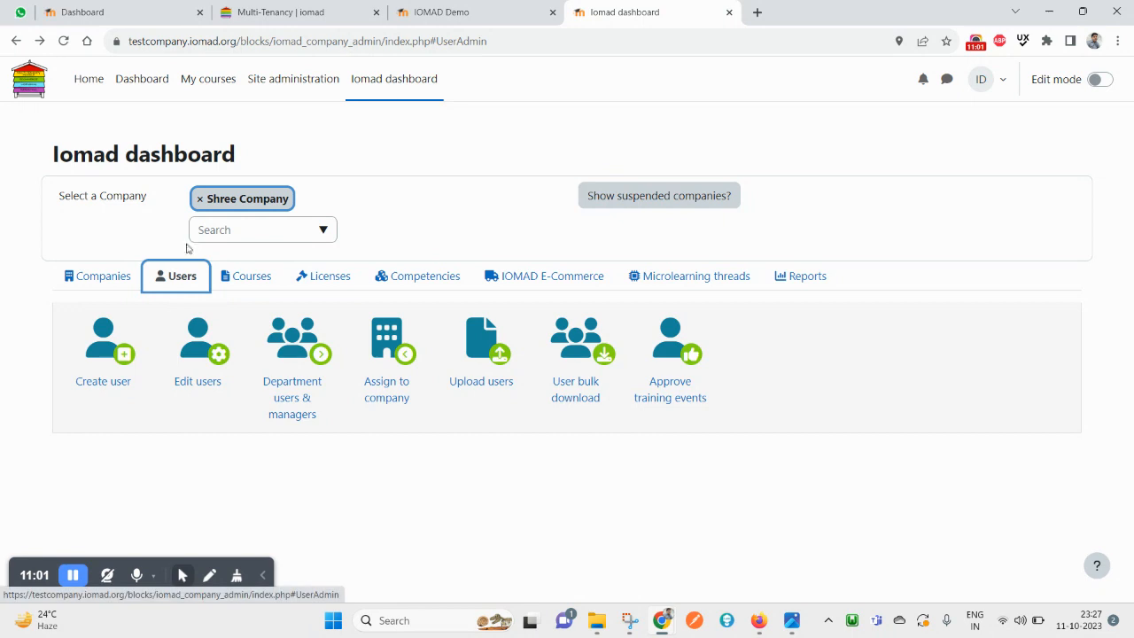
pyautogui.click(323, 231)
pyautogui.click(359, 208)
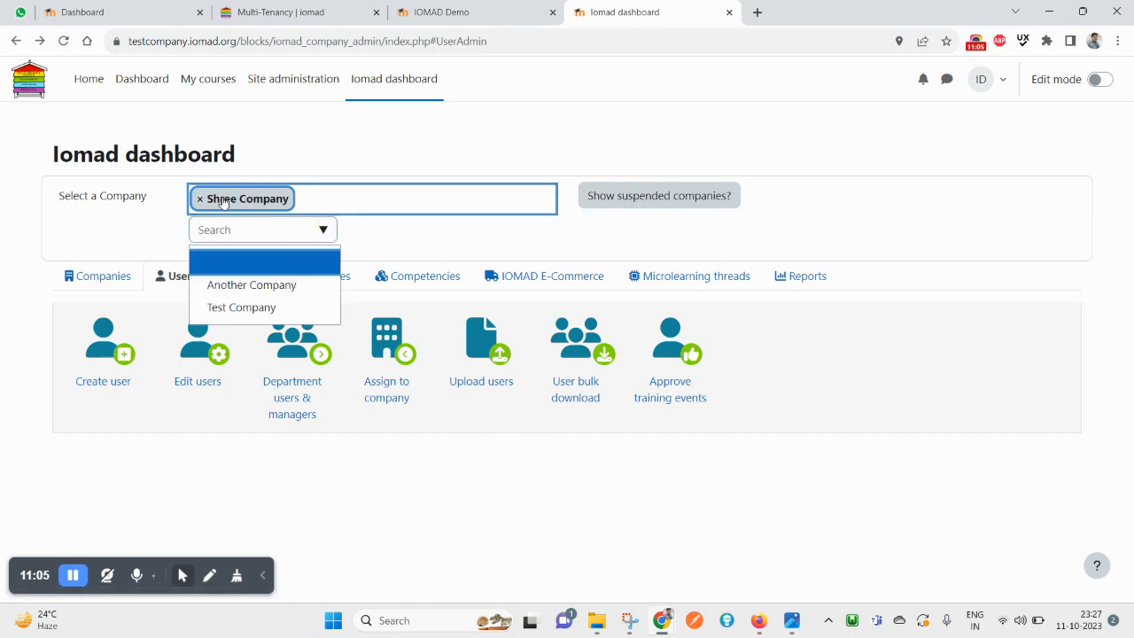
pyautogui.click(169, 204)
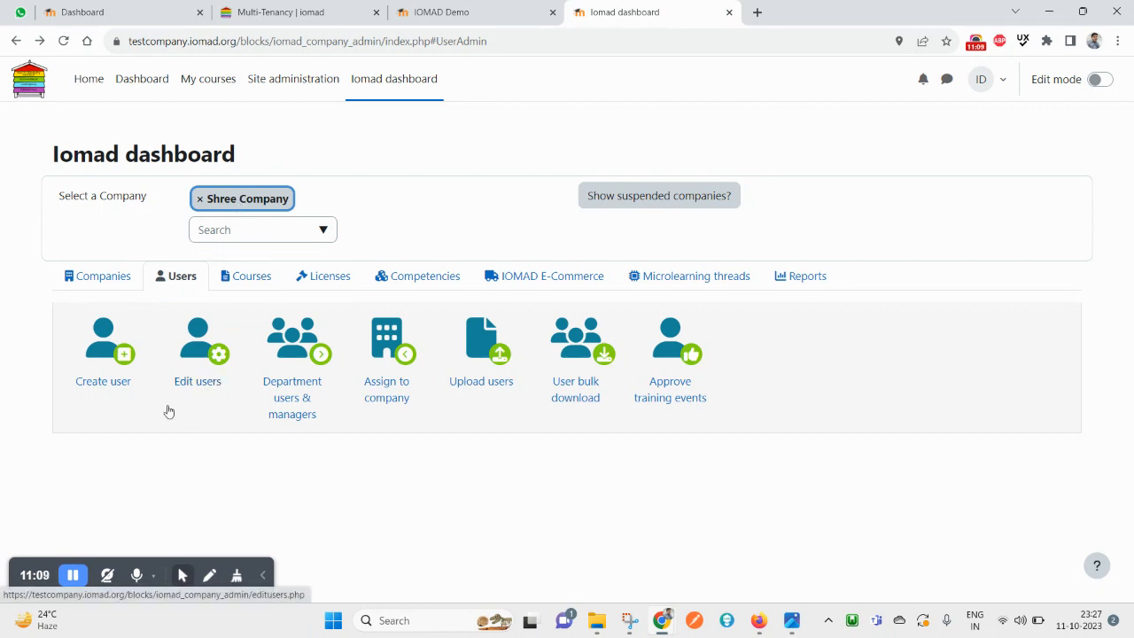
pyautogui.click(105, 354)
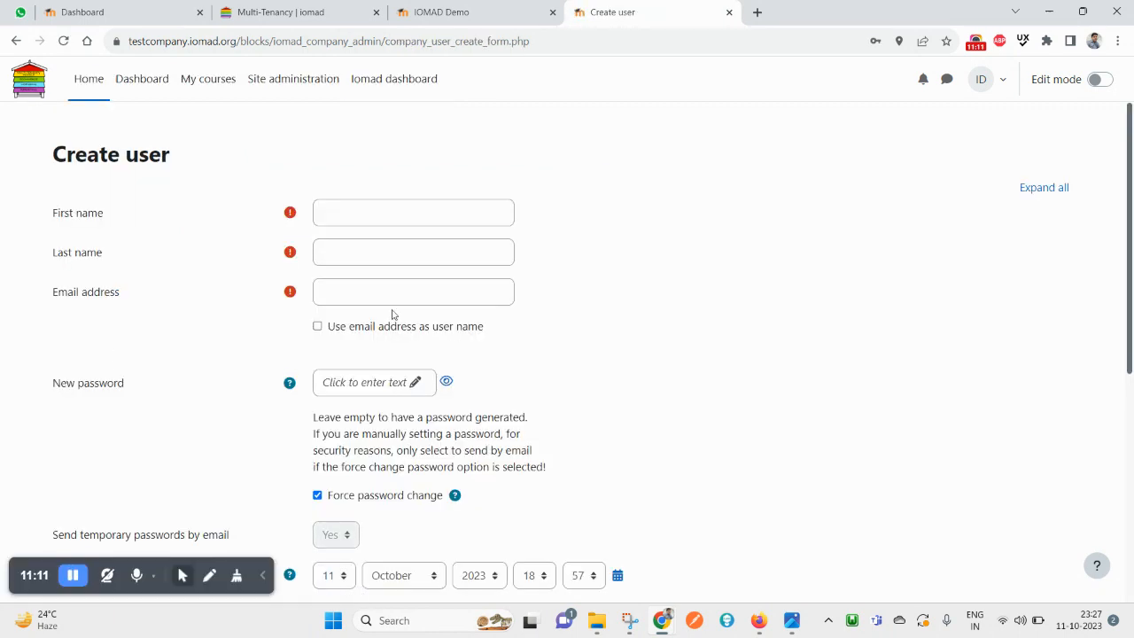
# Fill in the new user's first name, last name and a unique e-mail, then begin setting a password
pyautogui.click(352, 222)
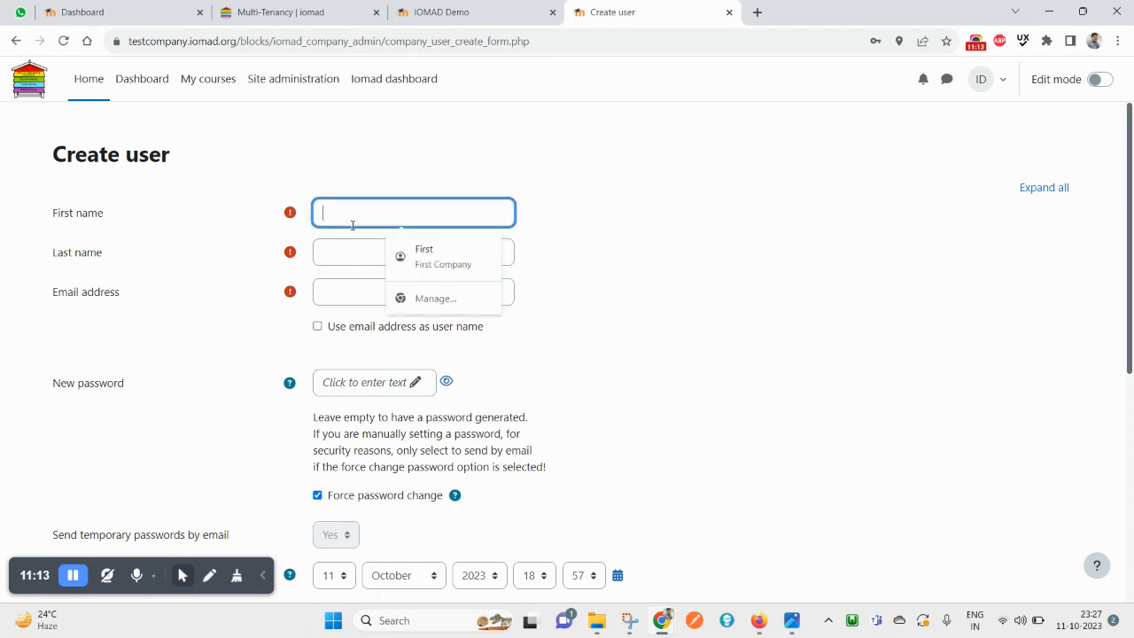
pyautogui.write('shree2')
pyautogui.press('Tab')
pyautogui.write('ram')
pyautogui.press('Tab')
pyautogui.hotkey('ctrl', 'v')
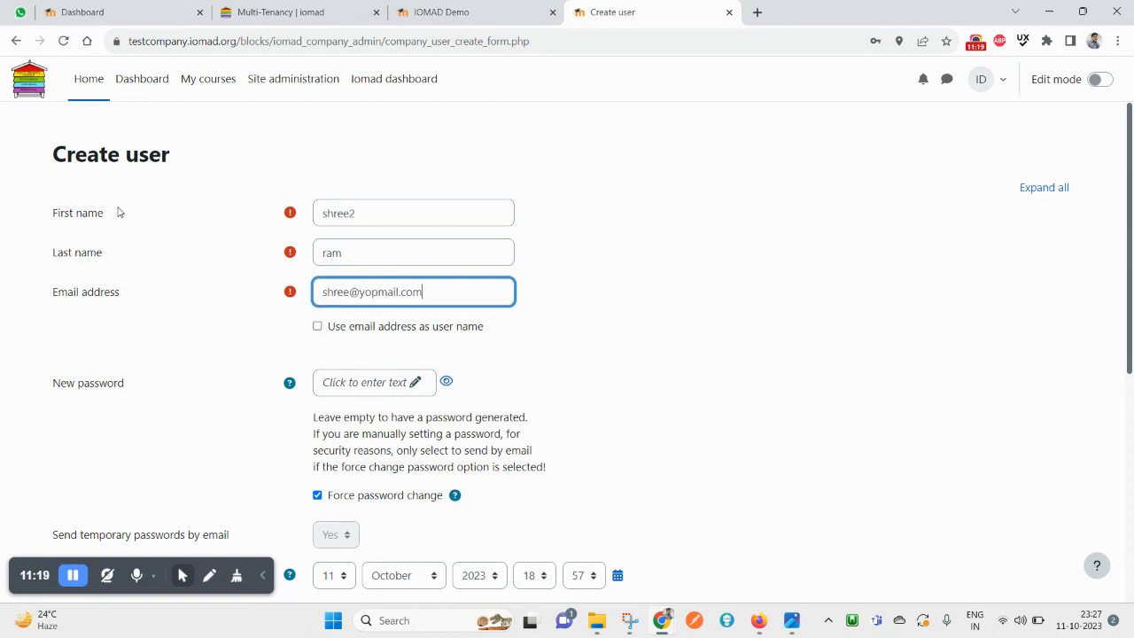
pyautogui.click(352, 293)
pyautogui.write('2')
pyautogui.hotkey('ctrl', 'a')
pyautogui.scroll(-1, 363, 345)
pyautogui.click(374, 309)
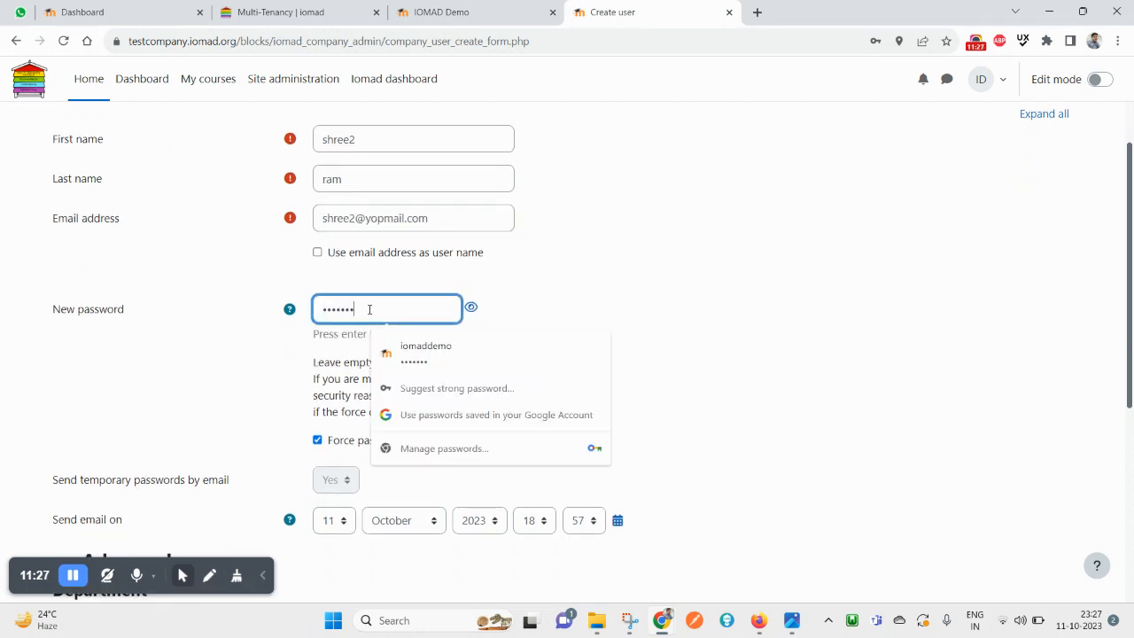
# Confirm the password and set the user's department to Shree Company
pyautogui.press('Return')
pyautogui.scroll(-1, 333, 461)
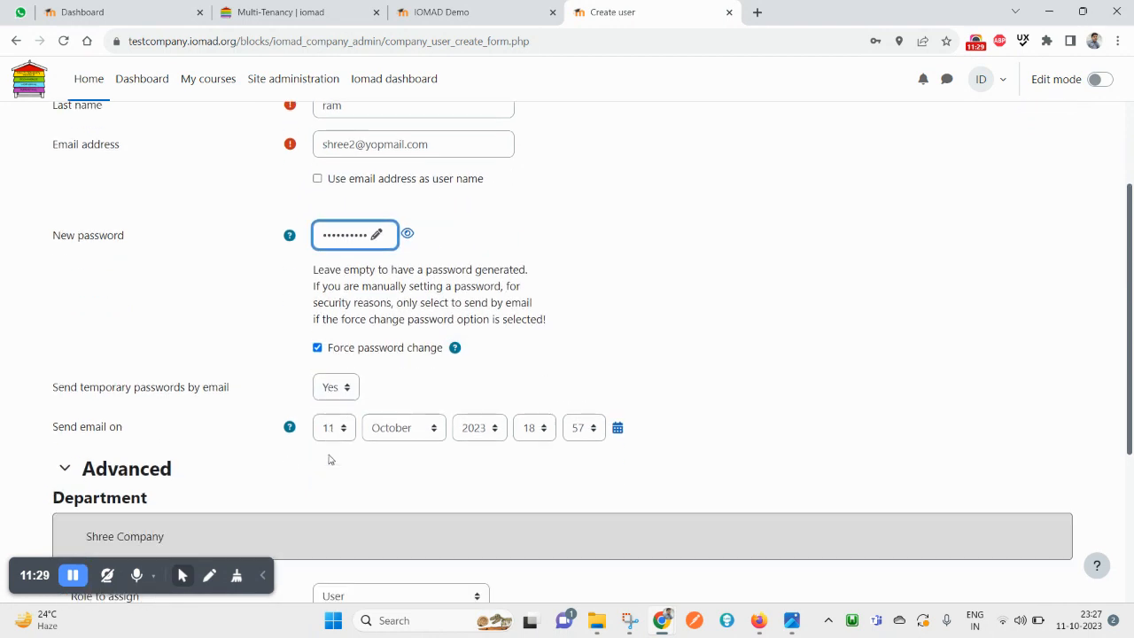
pyautogui.scroll(-3, 329, 403)
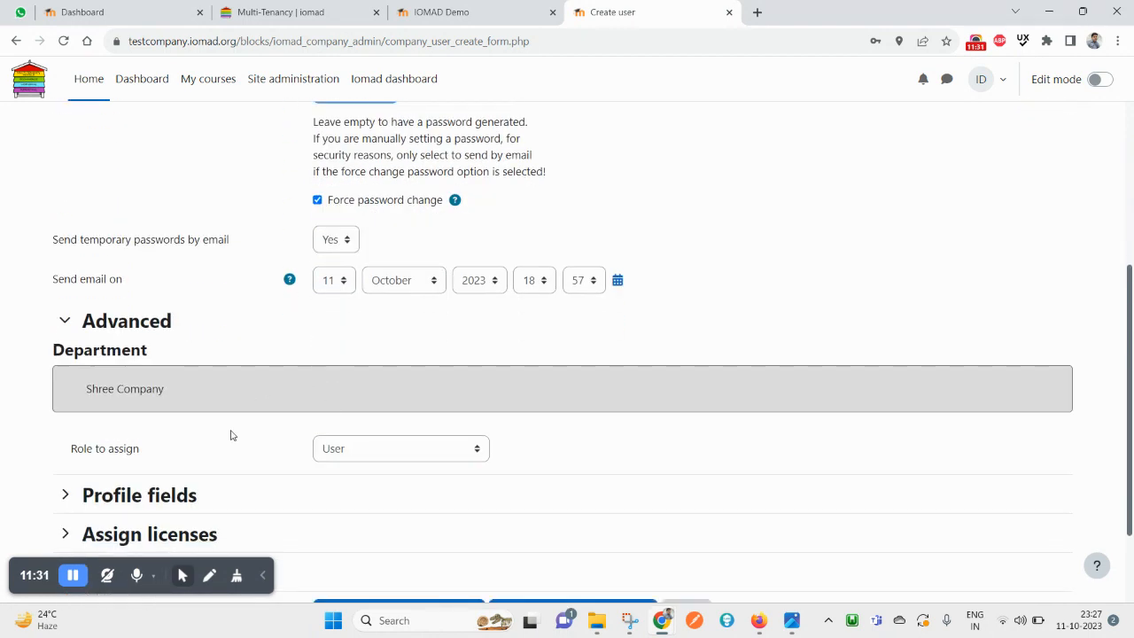
pyautogui.moveTo(87, 316); pyautogui.dragTo(211, 317)
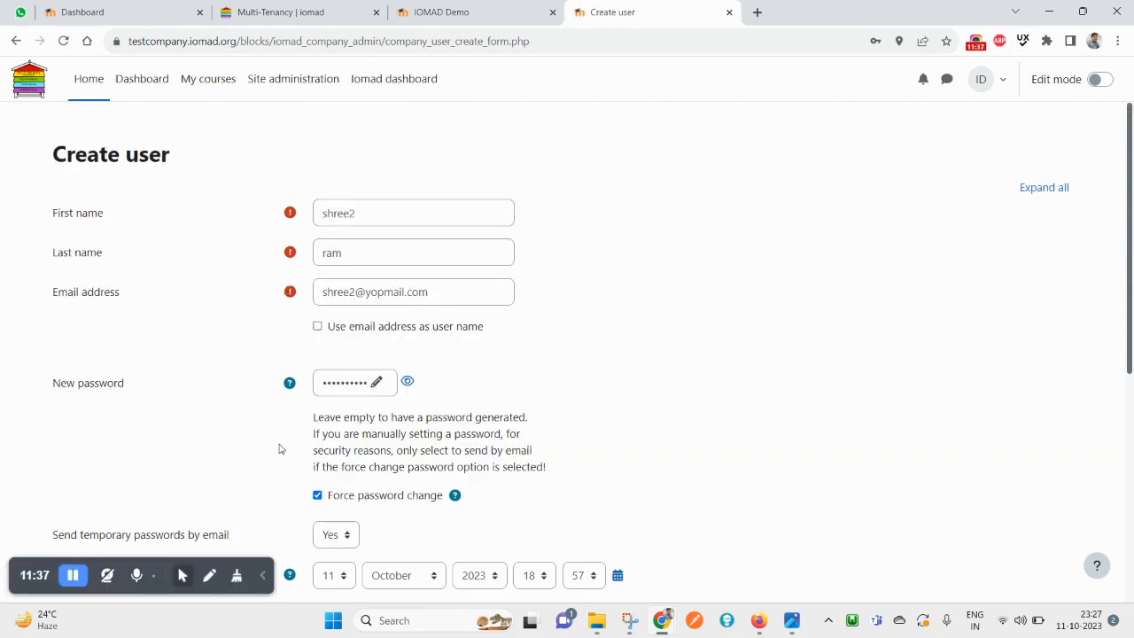
pyautogui.scroll(-3, 154, 404)
pyautogui.scroll(-5, 120, 372)
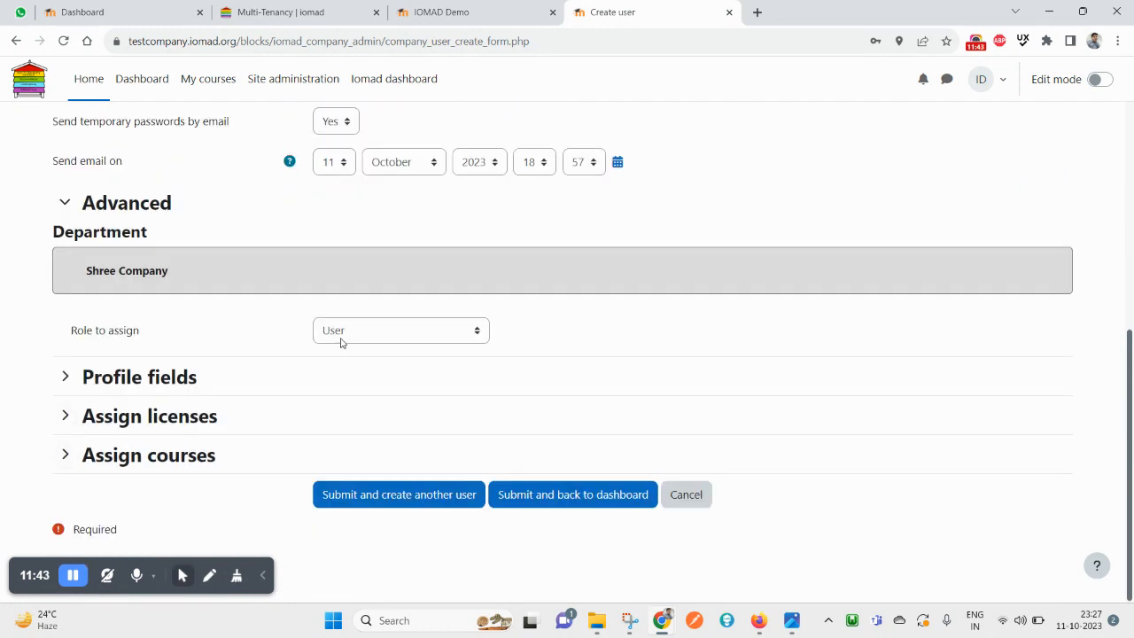
# Assign the new user the Company manager role
pyautogui.click(406, 341)
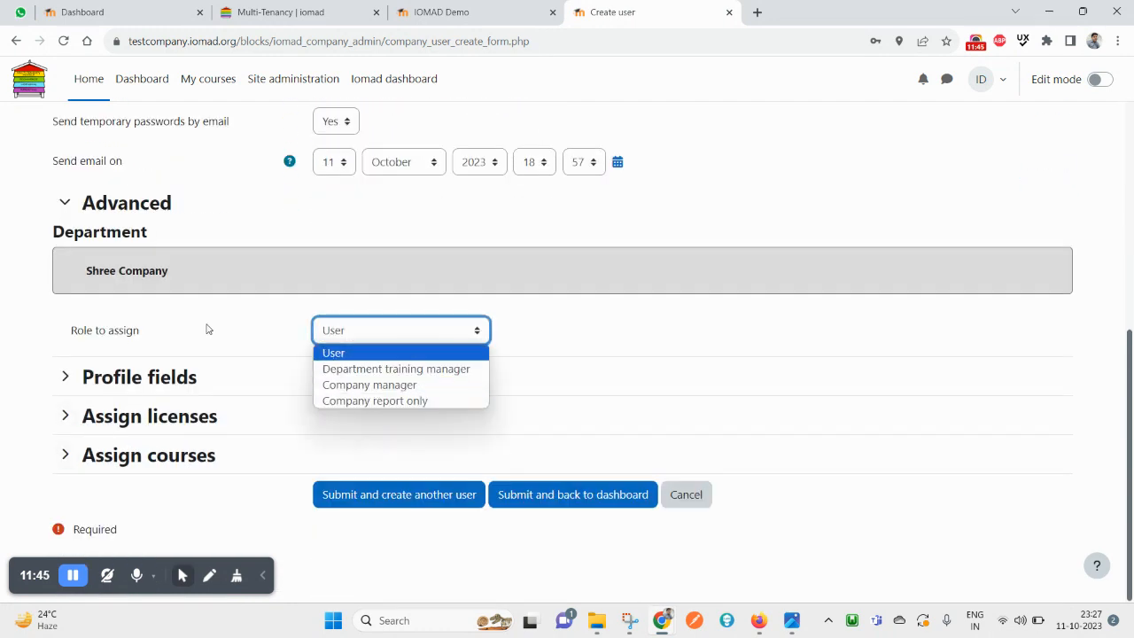
pyautogui.scroll(5, 295, 294)
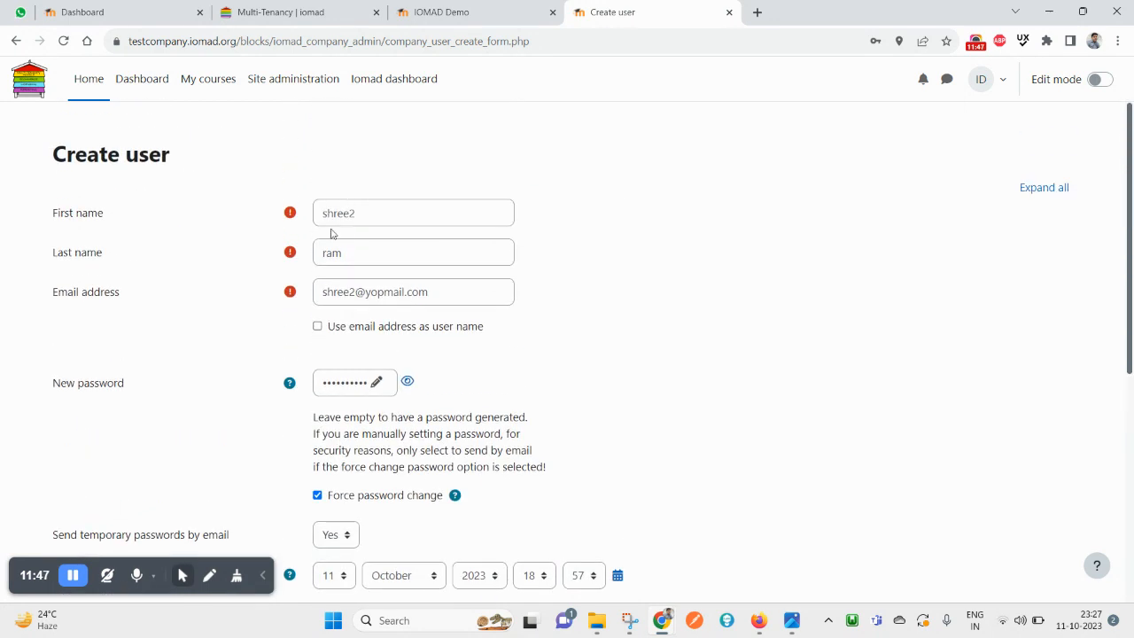
pyautogui.scroll(-5, 332, 234)
pyautogui.click(362, 340)
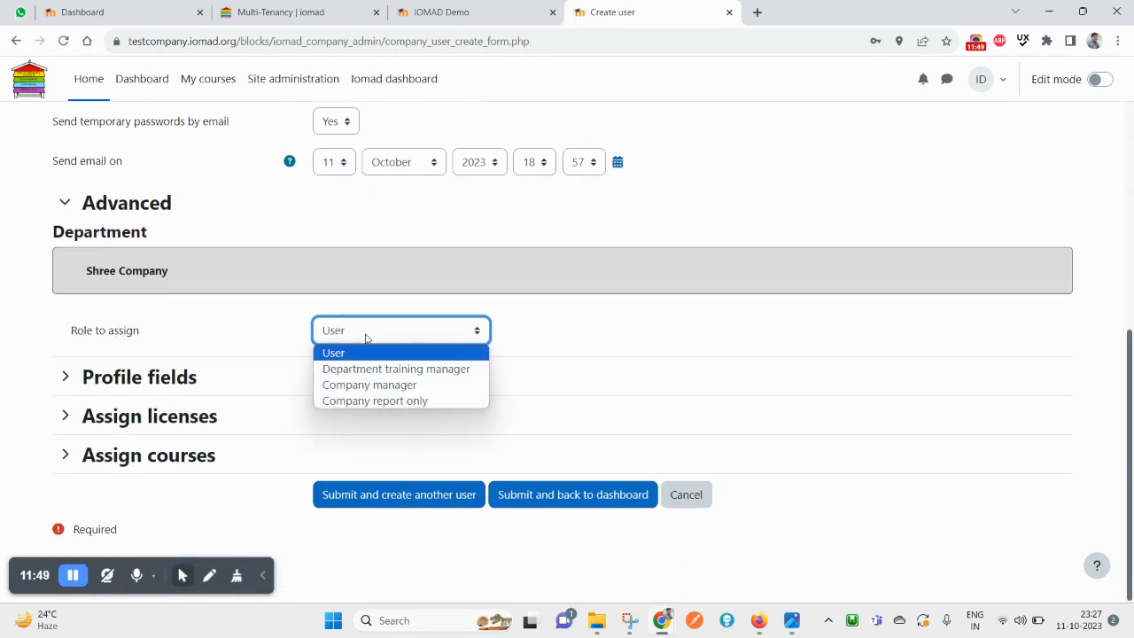
pyautogui.click(394, 386)
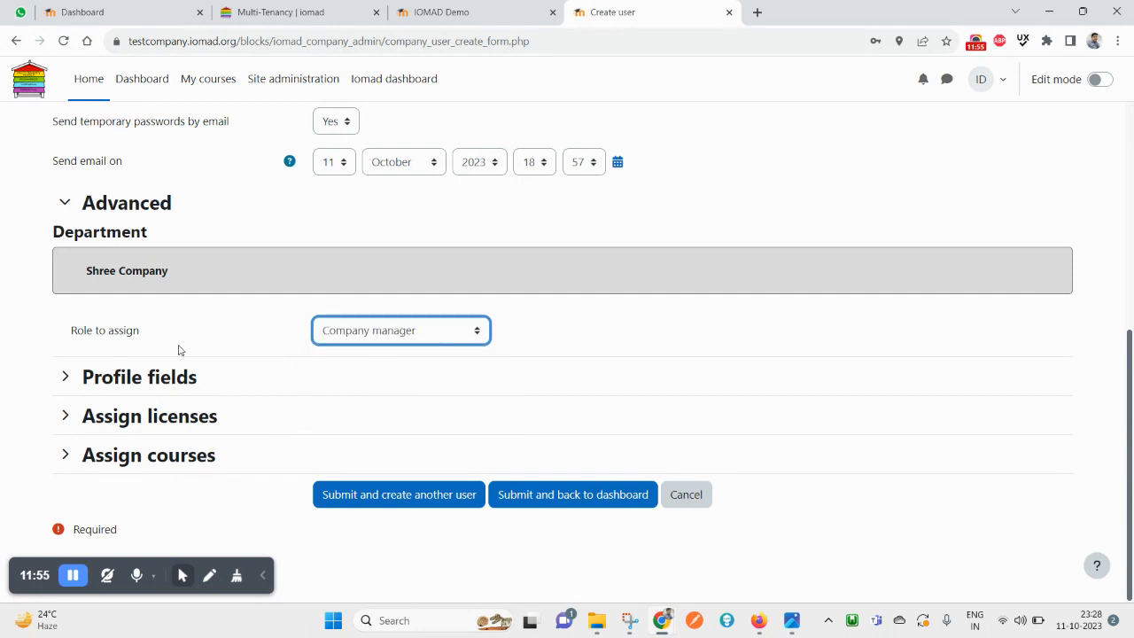
pyautogui.scroll(5, 342, 346)
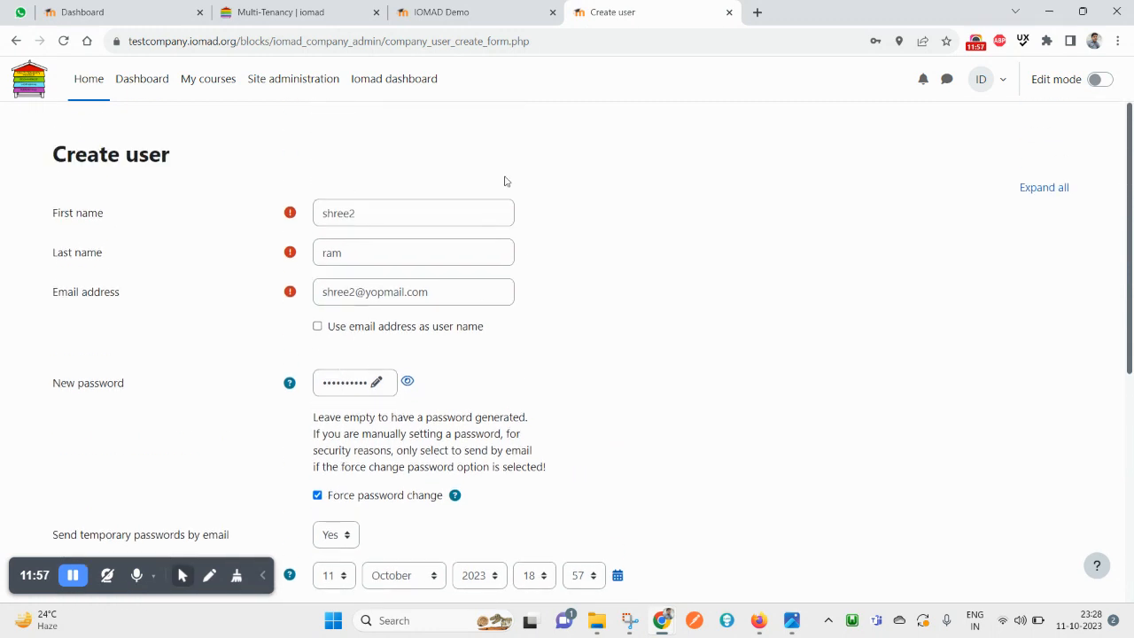
pyautogui.scroll(-5, 278, 349)
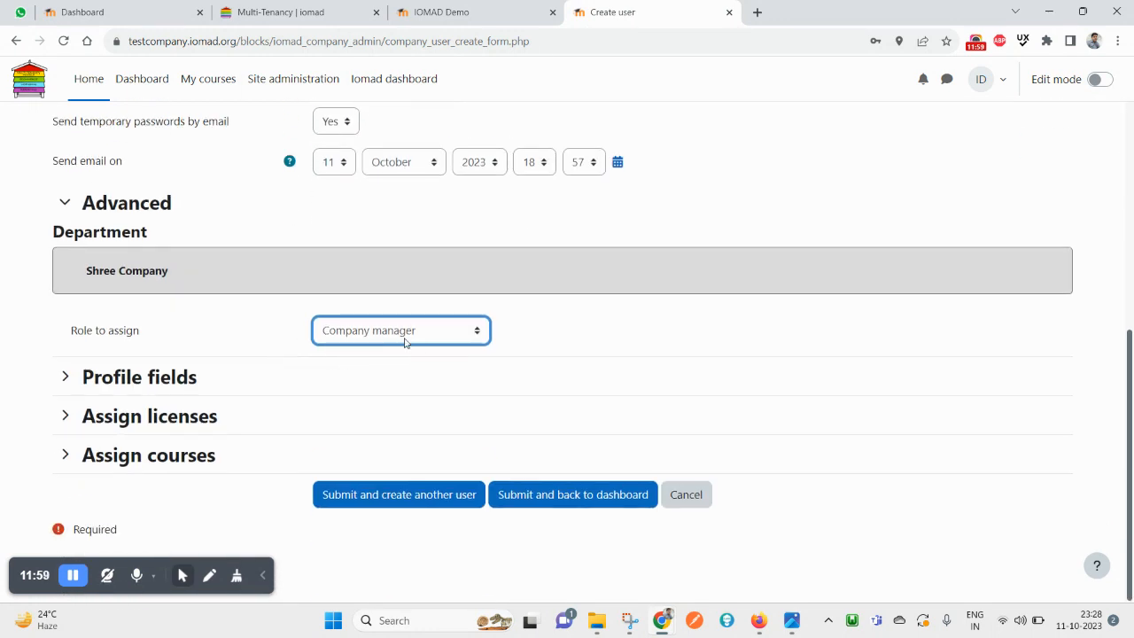
pyautogui.scroll(5, 382, 352)
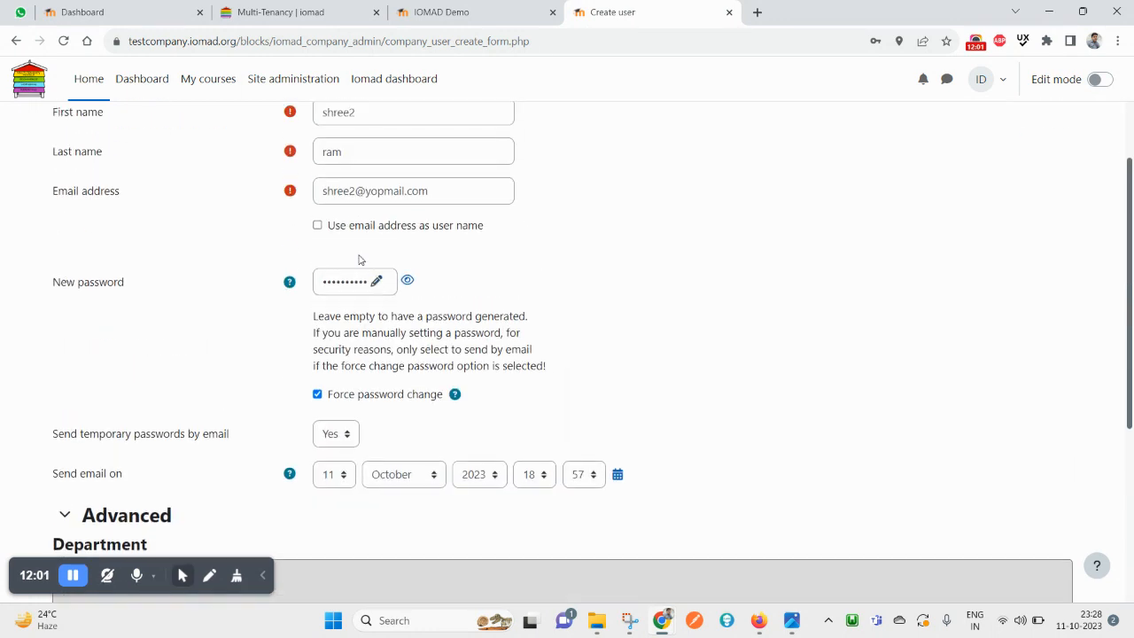
pyautogui.scroll(-5, 431, 316)
pyautogui.click(282, 341)
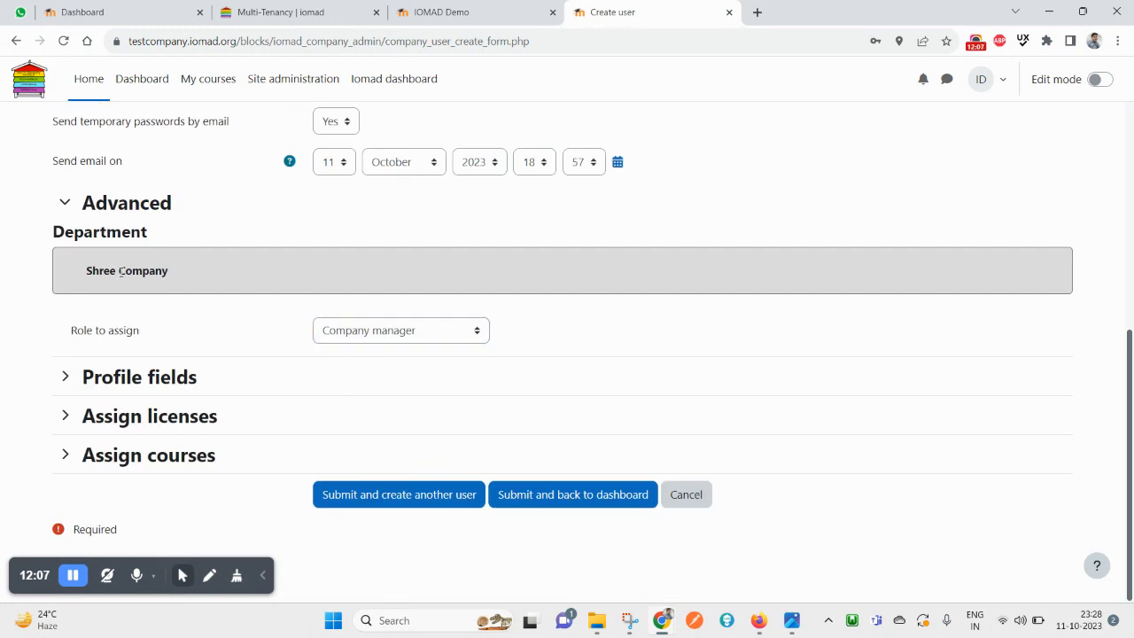
# Expand profile, licence and course sections, submit the user without courses, and decline saving the password
pyautogui.click(64, 375)
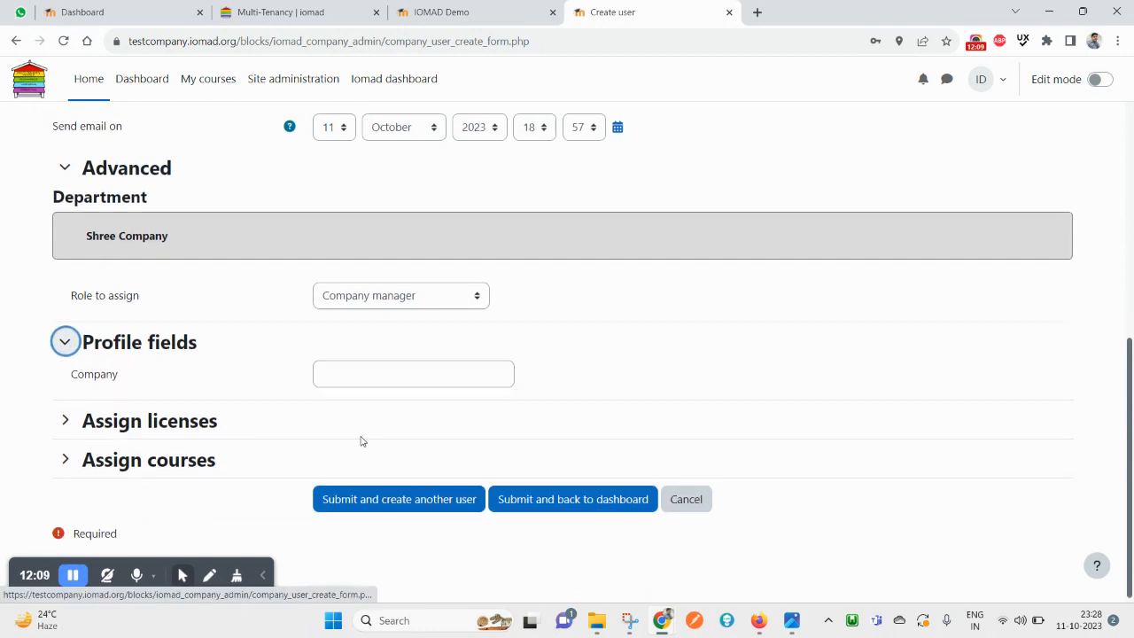
pyautogui.click(116, 425)
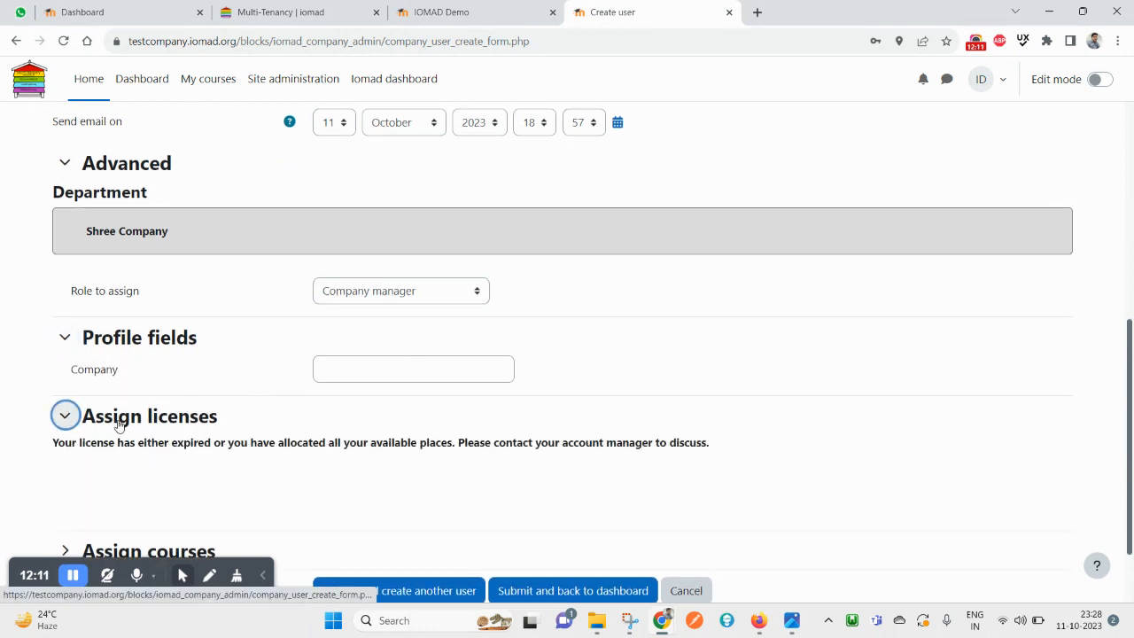
pyautogui.scroll(-1, 154, 425)
pyautogui.click(155, 451)
pyautogui.scroll(-1, 310, 448)
pyautogui.click(445, 449)
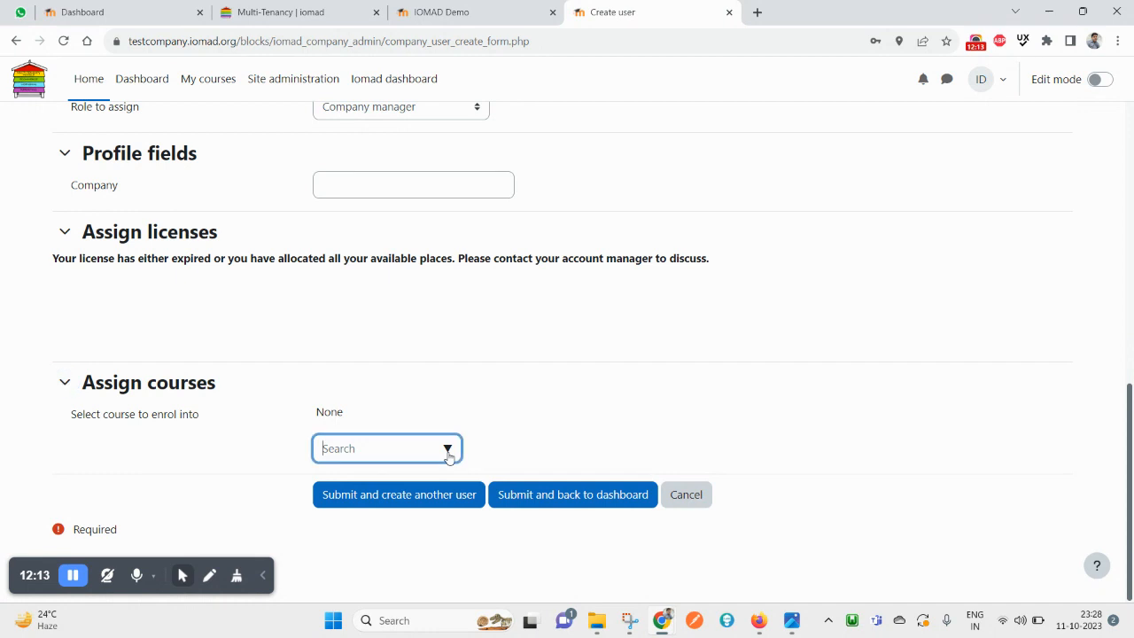
pyautogui.click(512, 441)
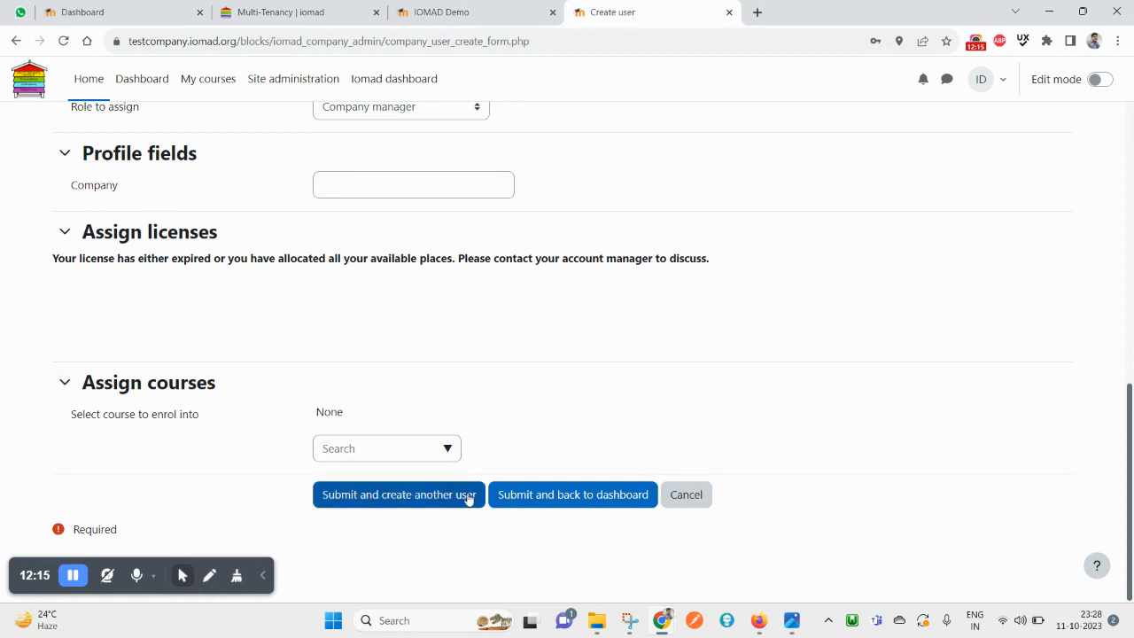
pyautogui.click(564, 496)
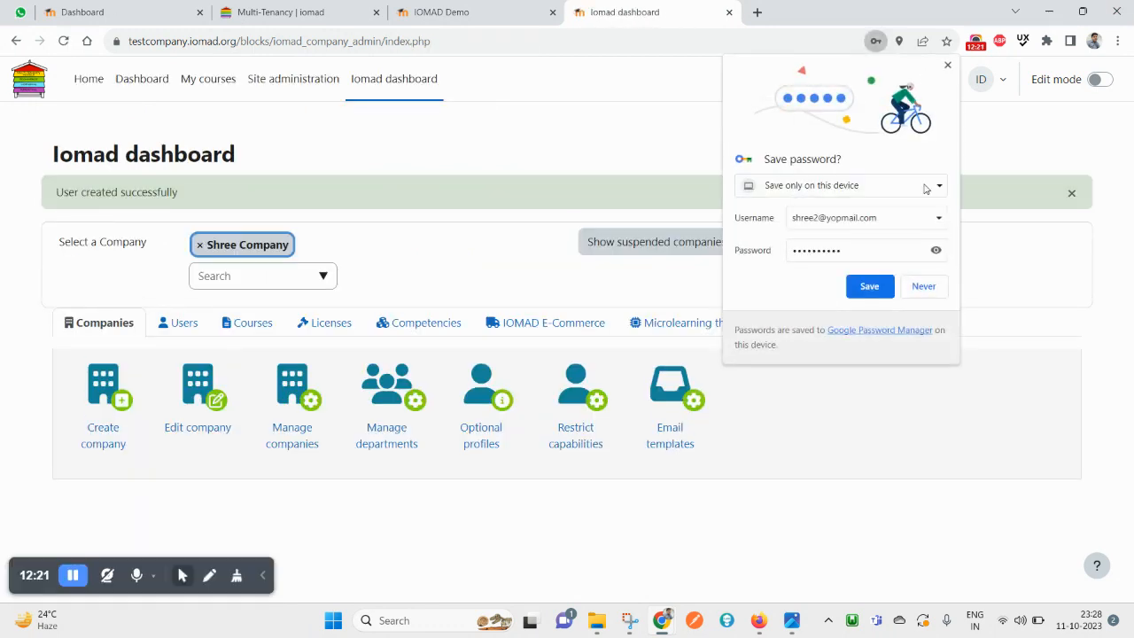
pyautogui.click(923, 285)
pyautogui.click(757, 13)
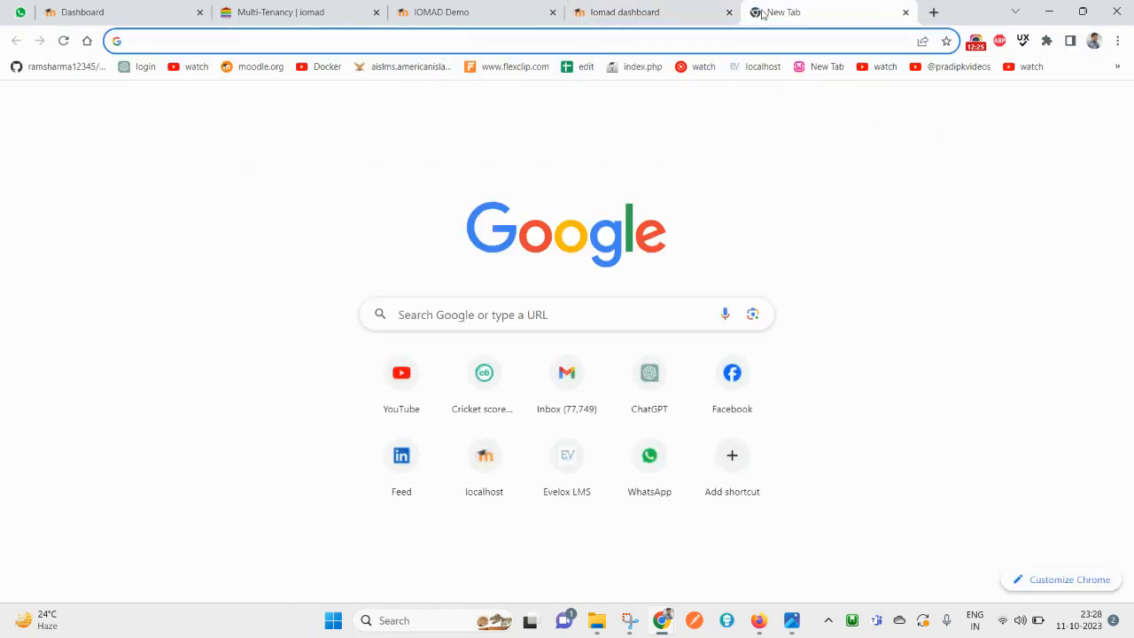
# On yopmail.com, open the new user's disposable inbox and refresh it for IOMAD mail
pyautogui.write('yop')
pyautogui.press('Return')
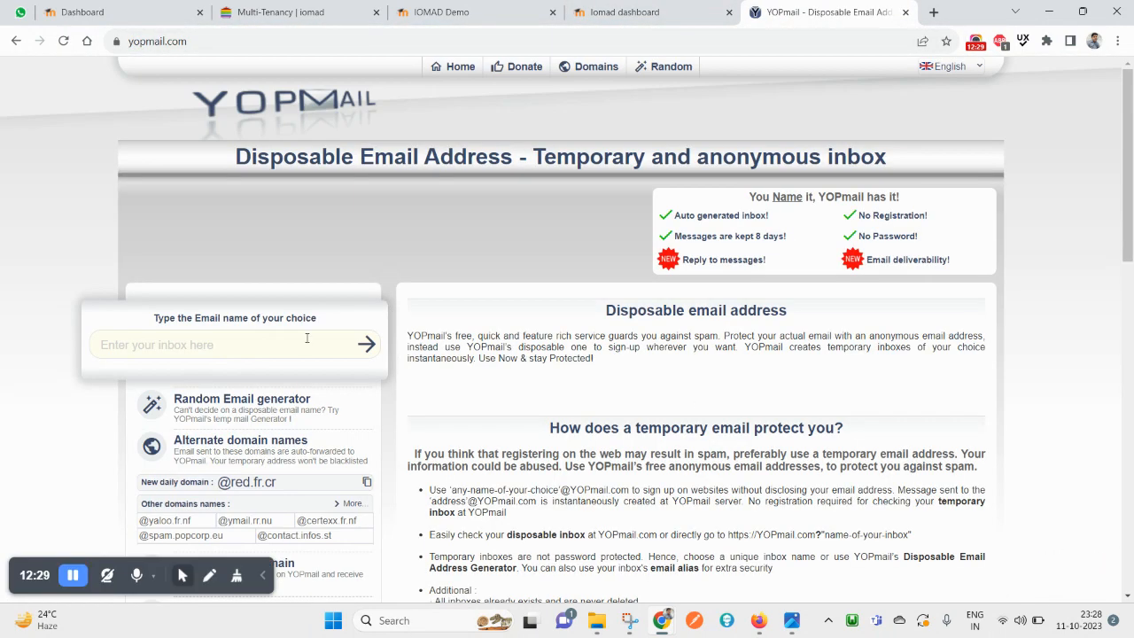
pyautogui.click(257, 344)
pyautogui.hotkey('ctrl', 'v')
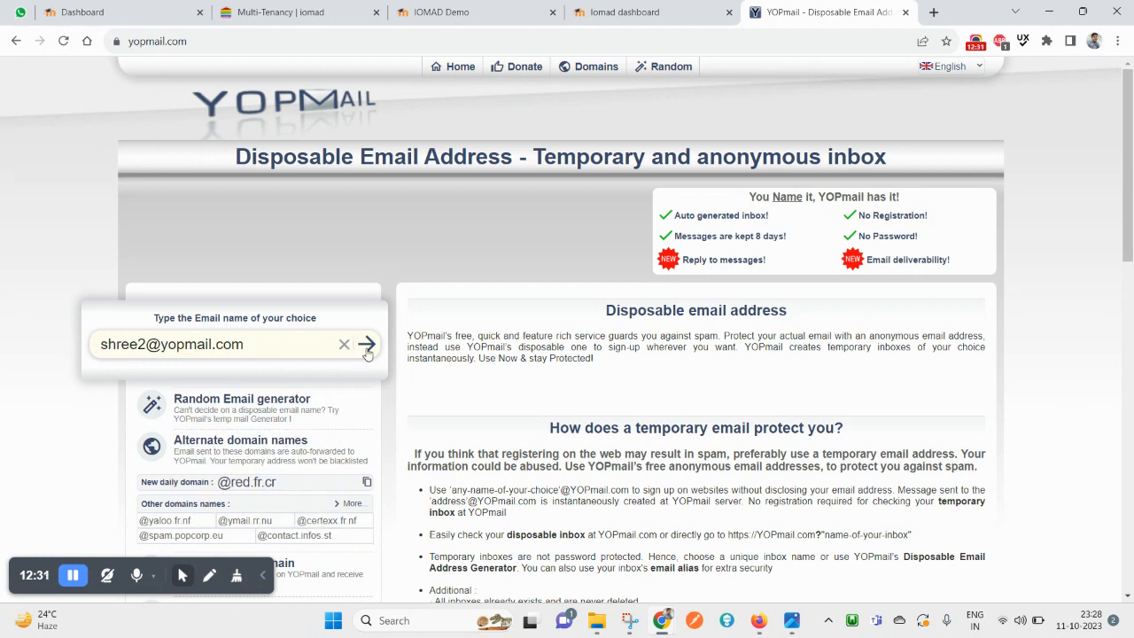
pyautogui.click(366, 344)
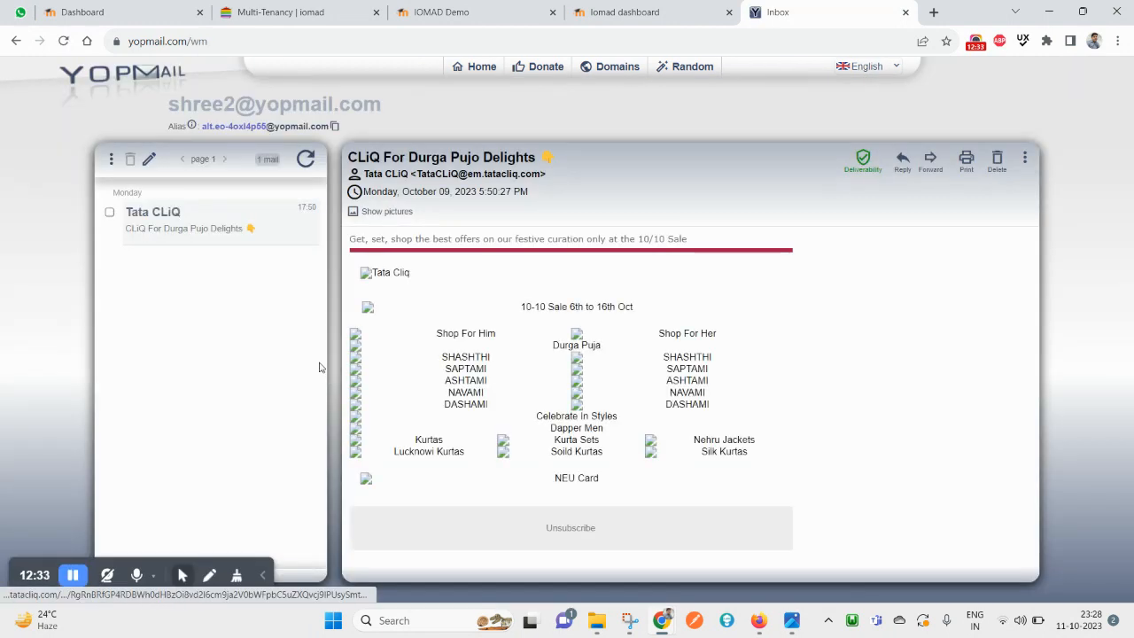
pyautogui.click(304, 158)
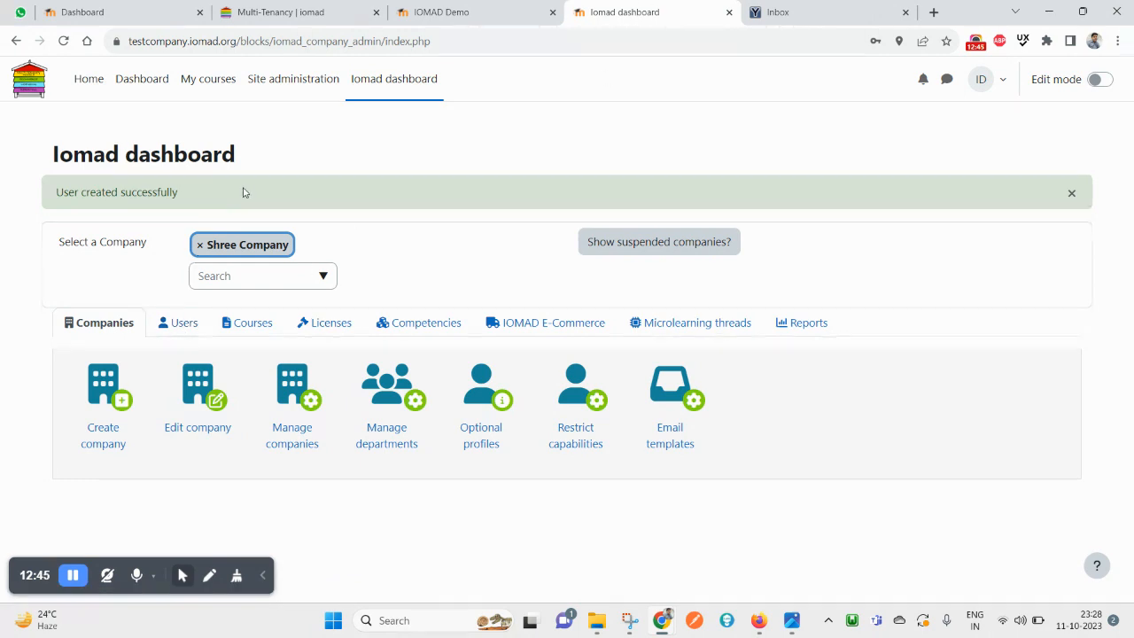
# Open Department users & managers from the dashboard's Users tools and choose Shree Company
pyautogui.click(392, 84)
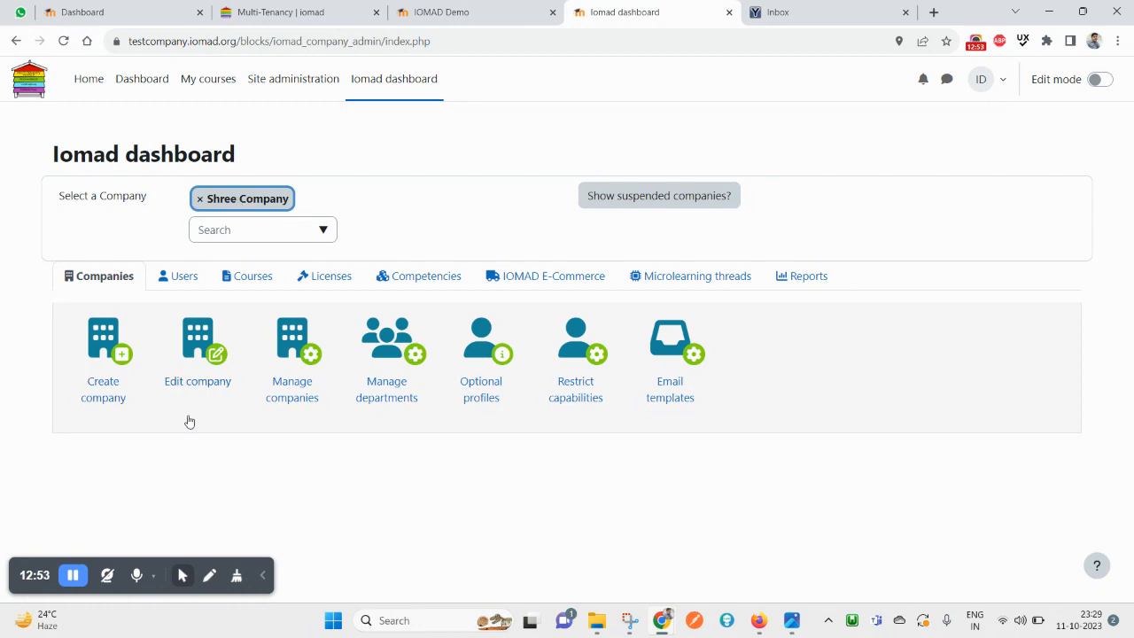
pyautogui.click(180, 282)
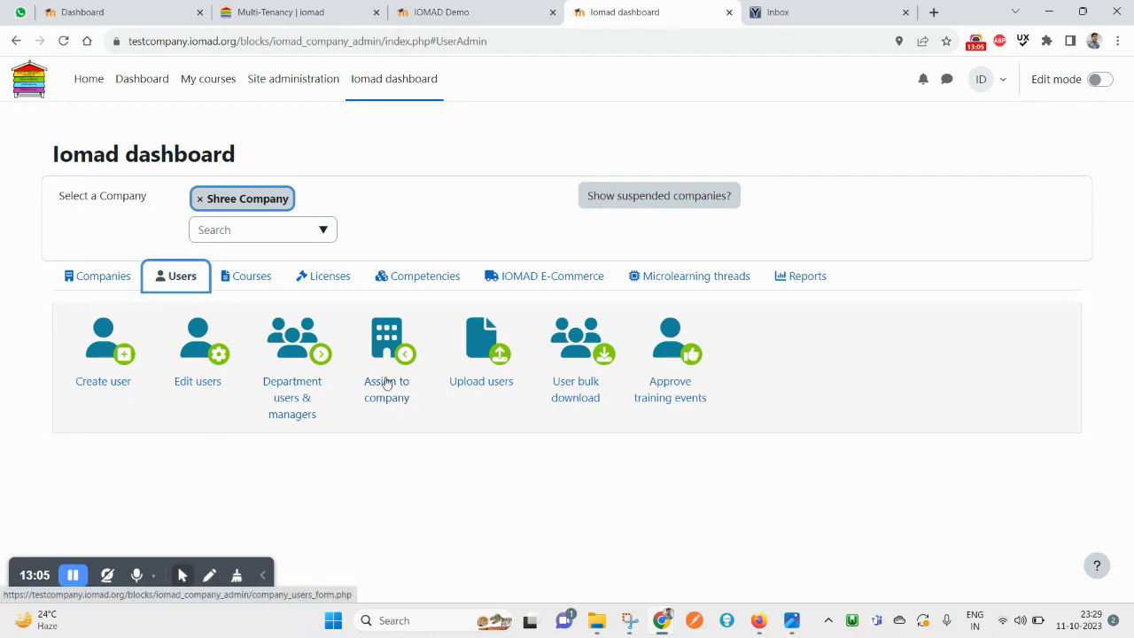
pyautogui.click(309, 354)
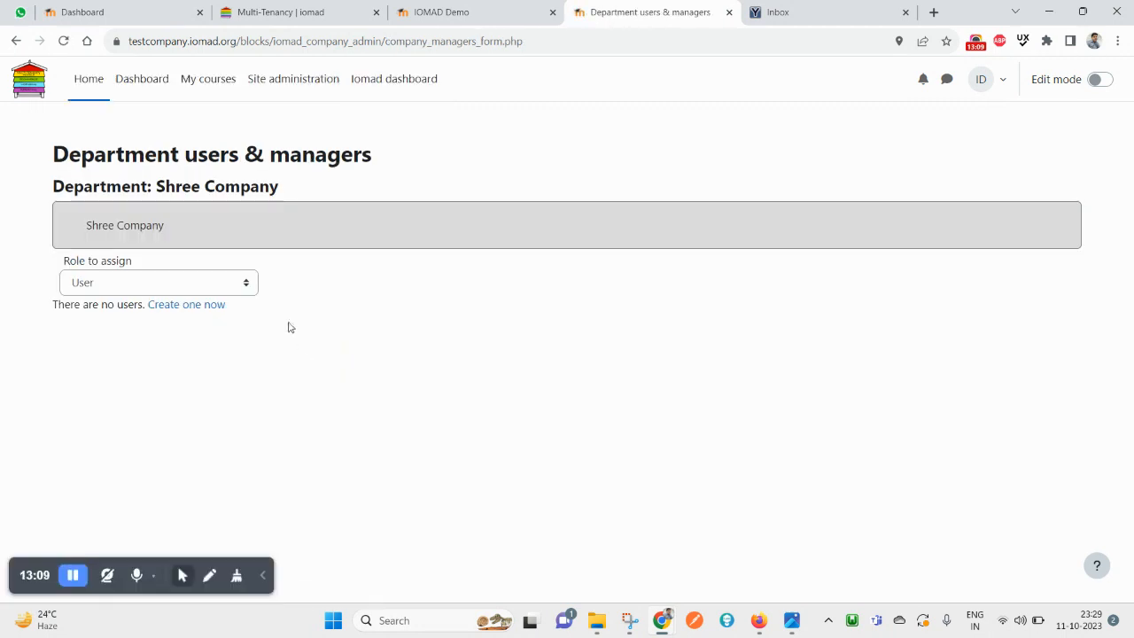
pyautogui.click(161, 288)
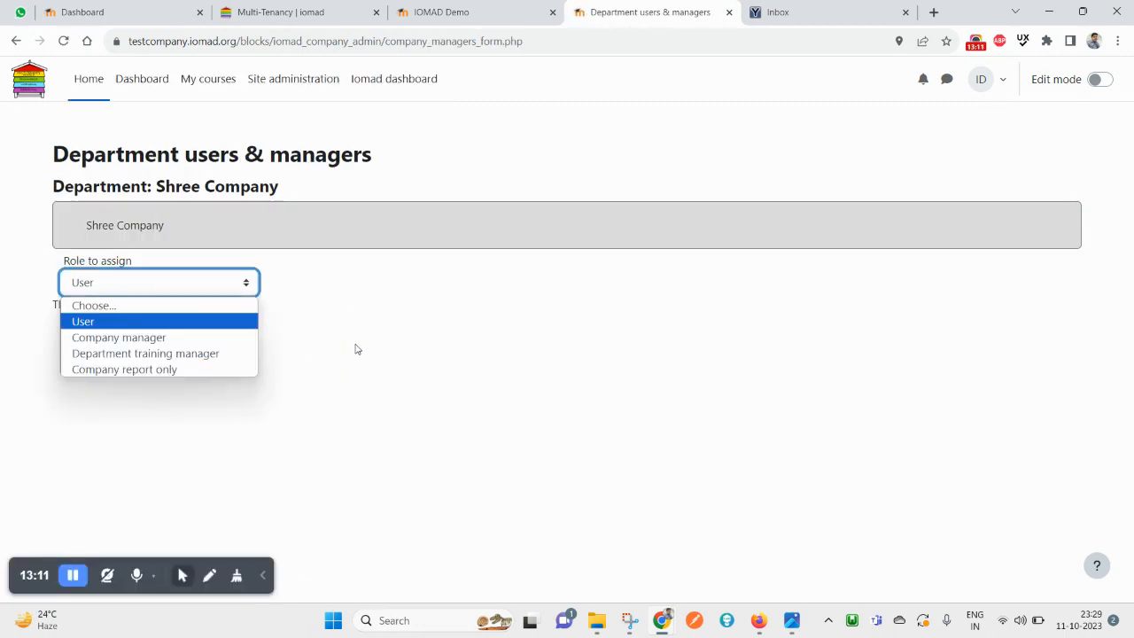
pyautogui.click(403, 342)
pyautogui.click(102, 225)
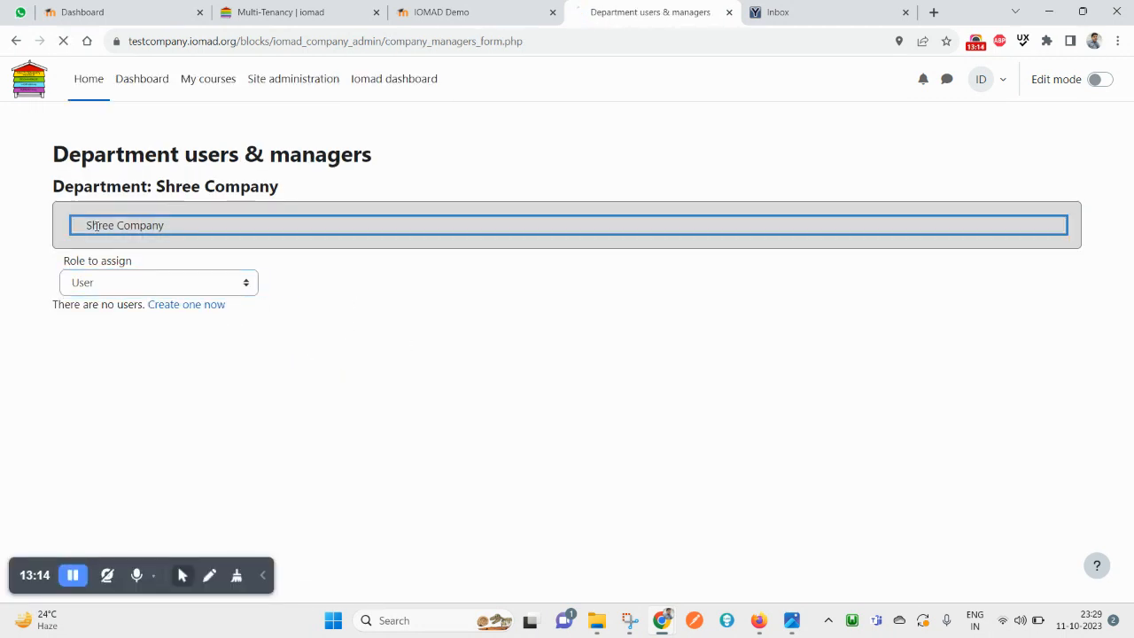
# List Company managers to confirm the new user, then return to the dashboard's user tools
pyautogui.click(203, 286)
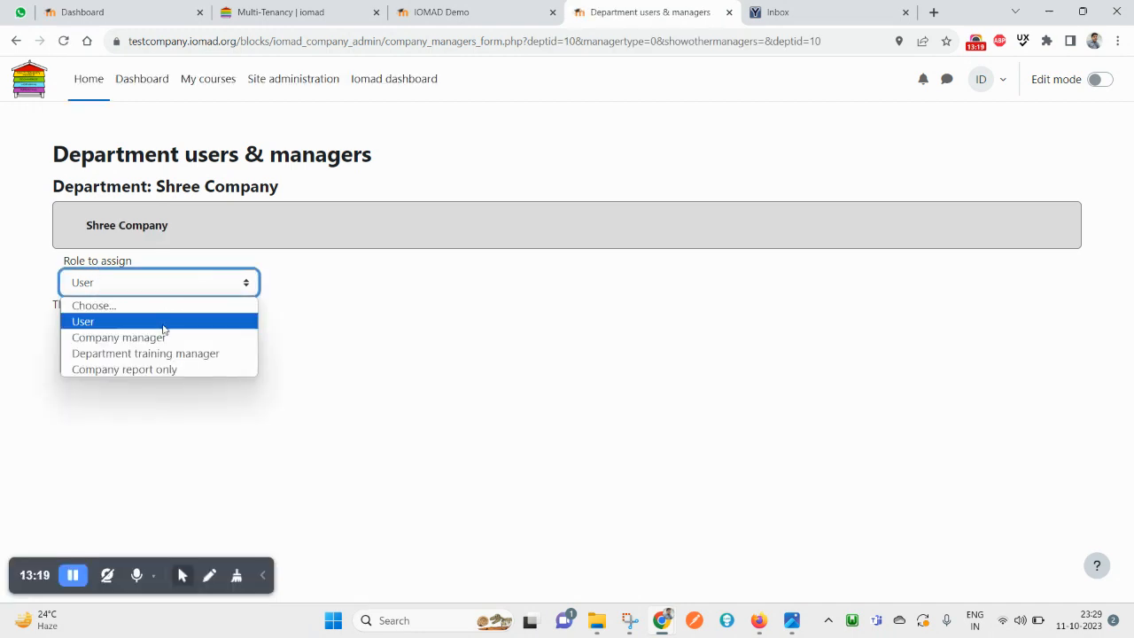
pyautogui.click(164, 337)
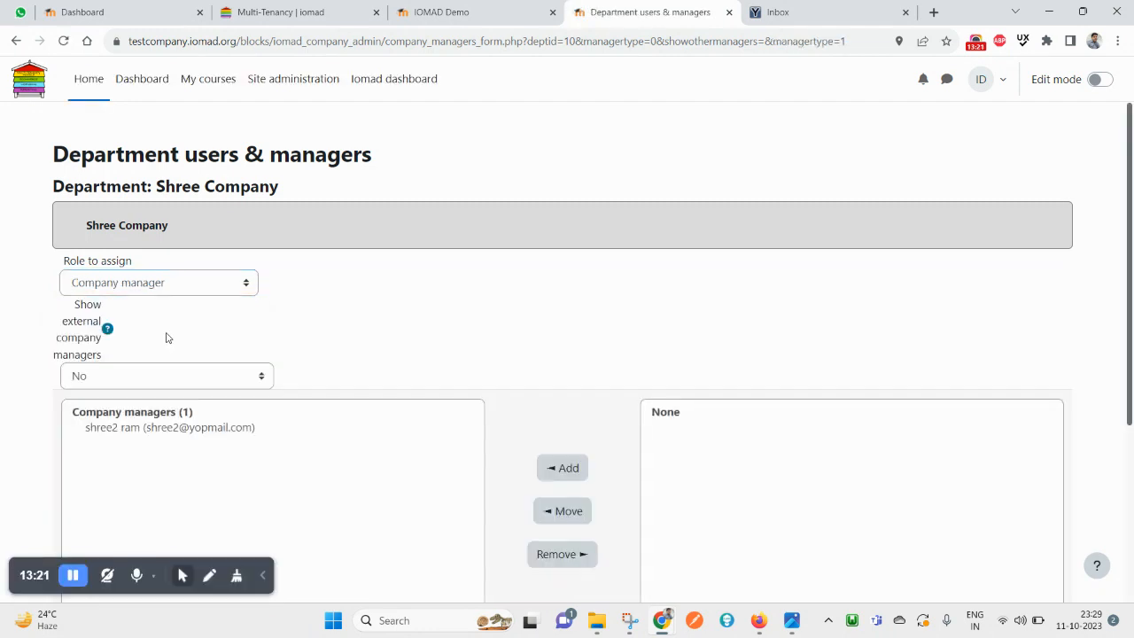
pyautogui.scroll(-2, 222, 358)
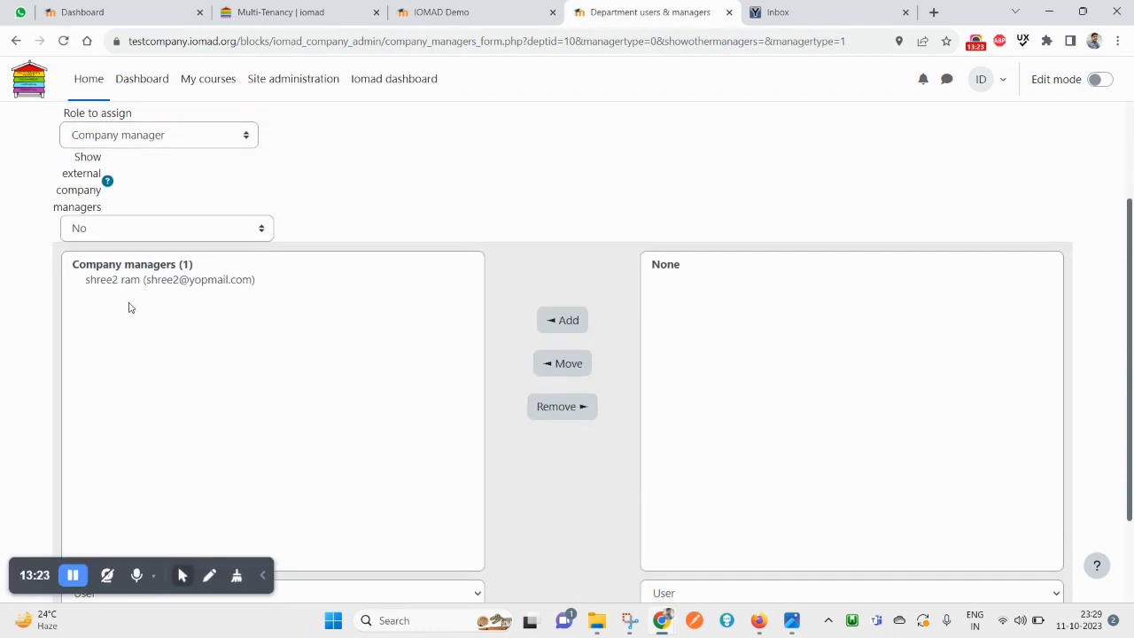
pyautogui.scroll(2, 256, 296)
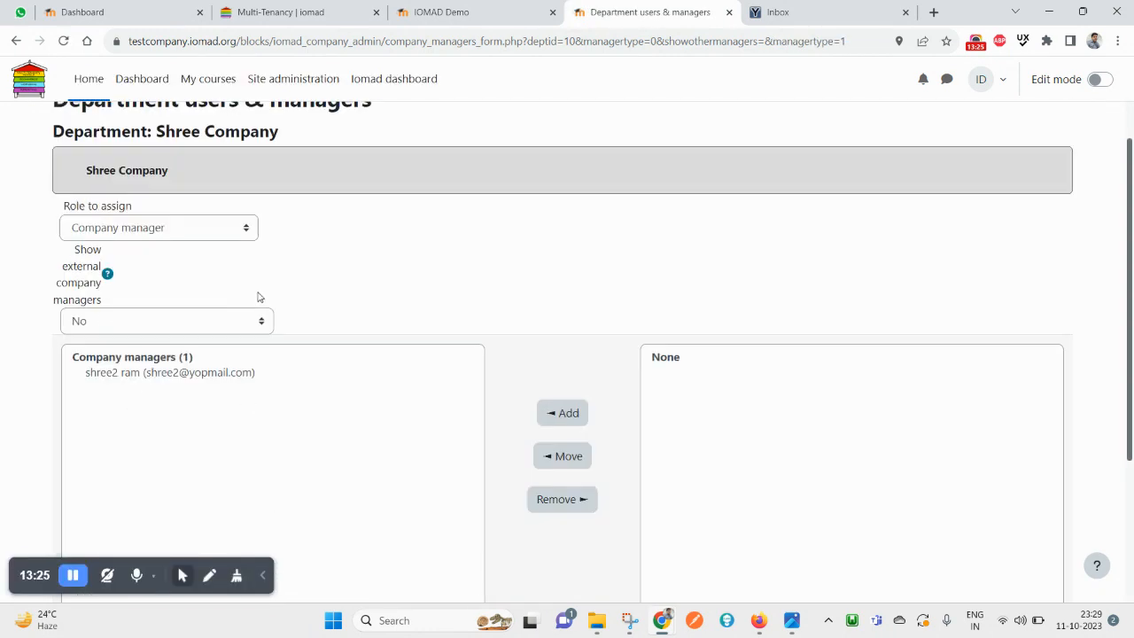
pyautogui.click(377, 92)
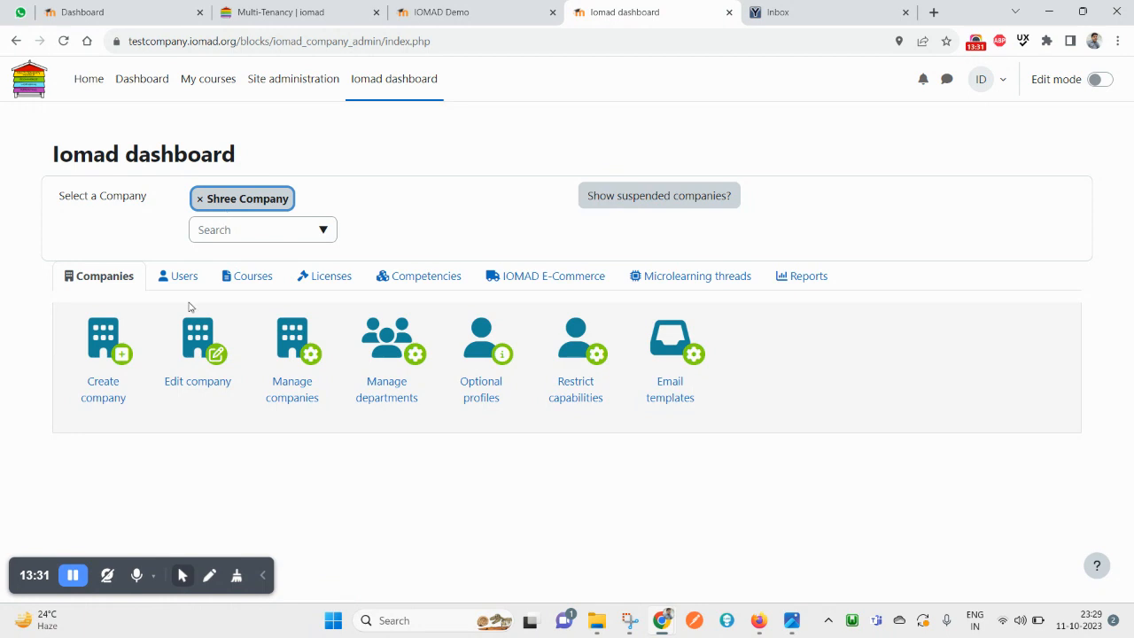
pyautogui.click(187, 282)
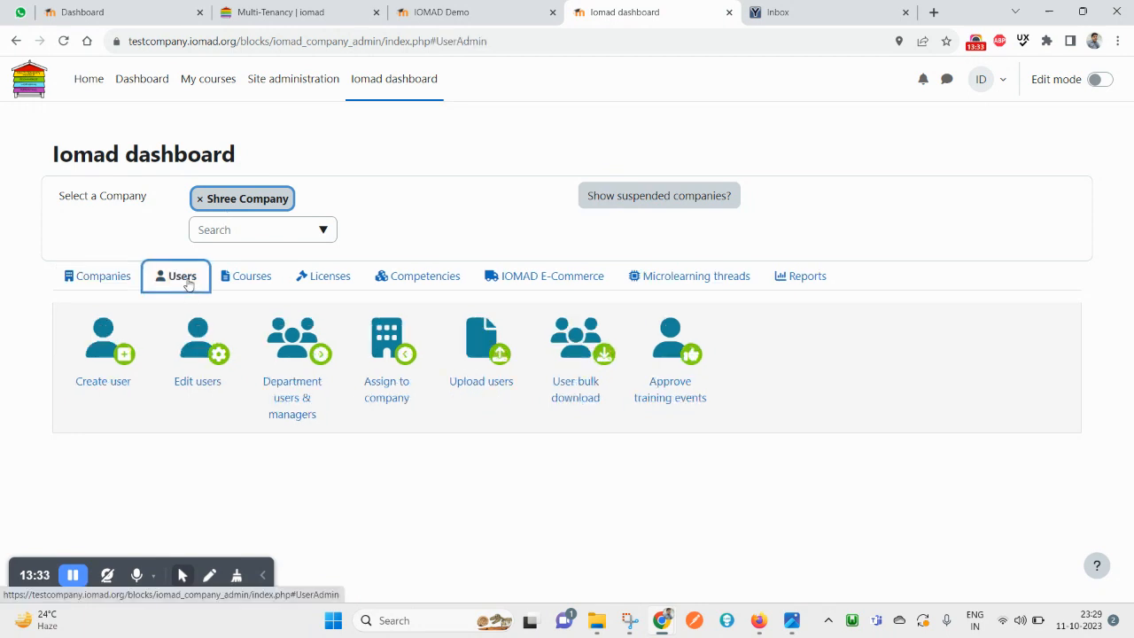
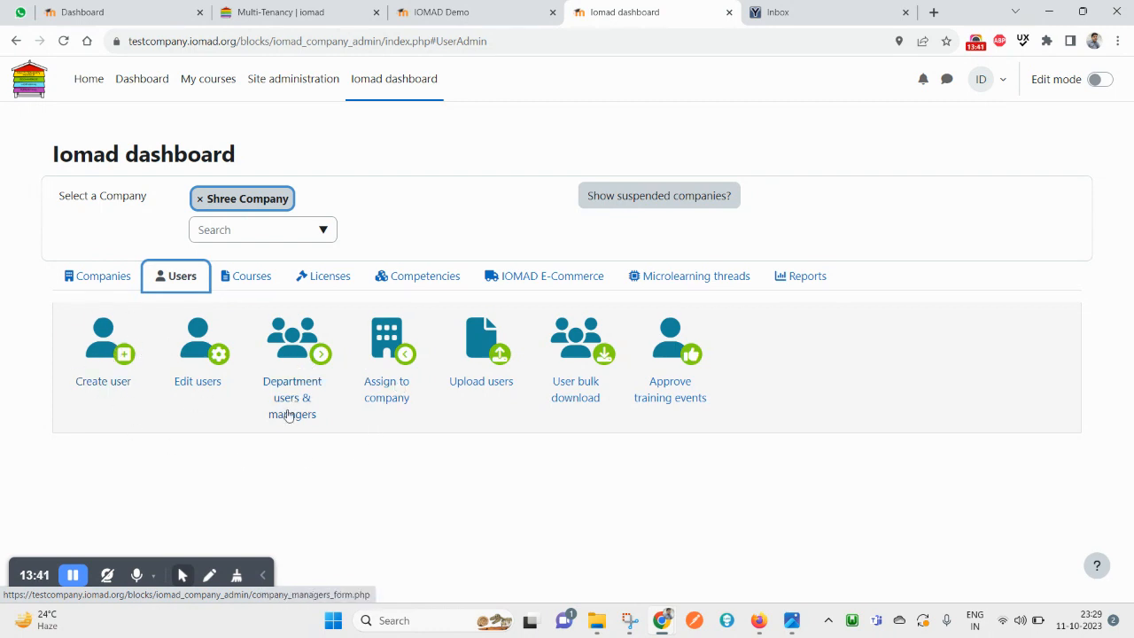
# On the assign-users-to-company page, select the potential users and narrow the selection to the Iomad Demo user
pyautogui.click(401, 360)
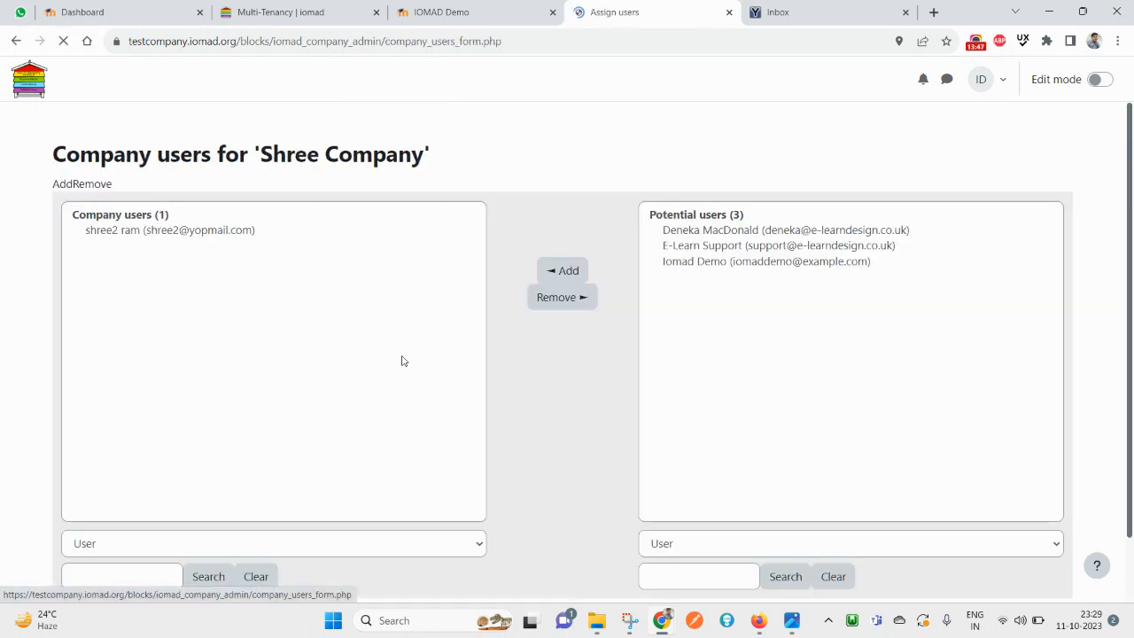
pyautogui.moveTo(761, 266); pyautogui.dragTo(721, 224)
pyautogui.click(209, 275)
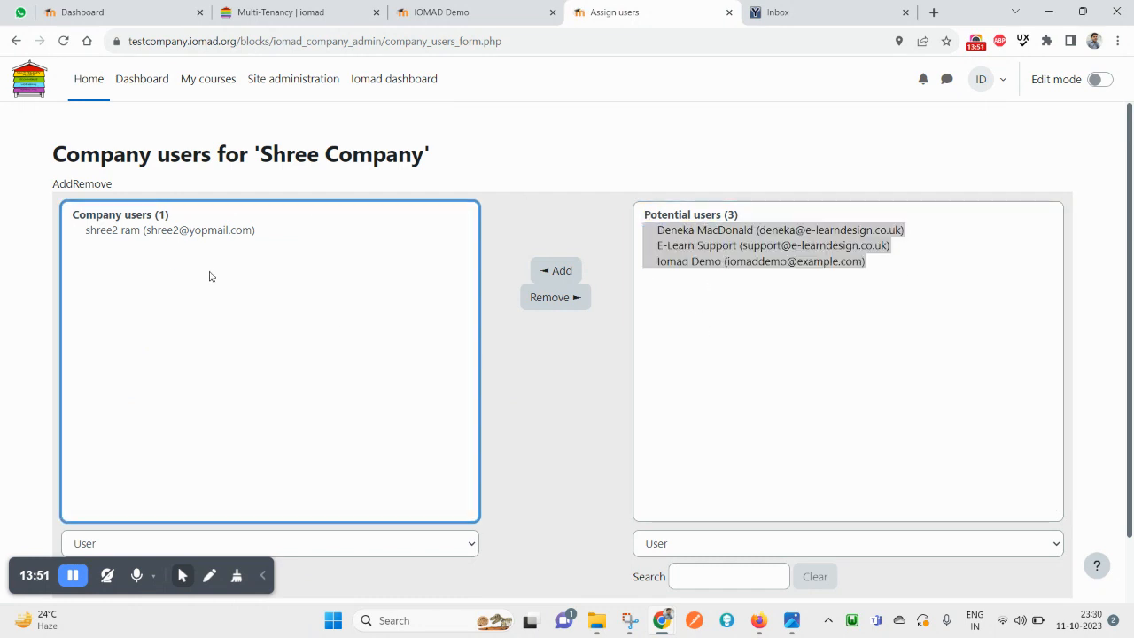
pyautogui.click(748, 309)
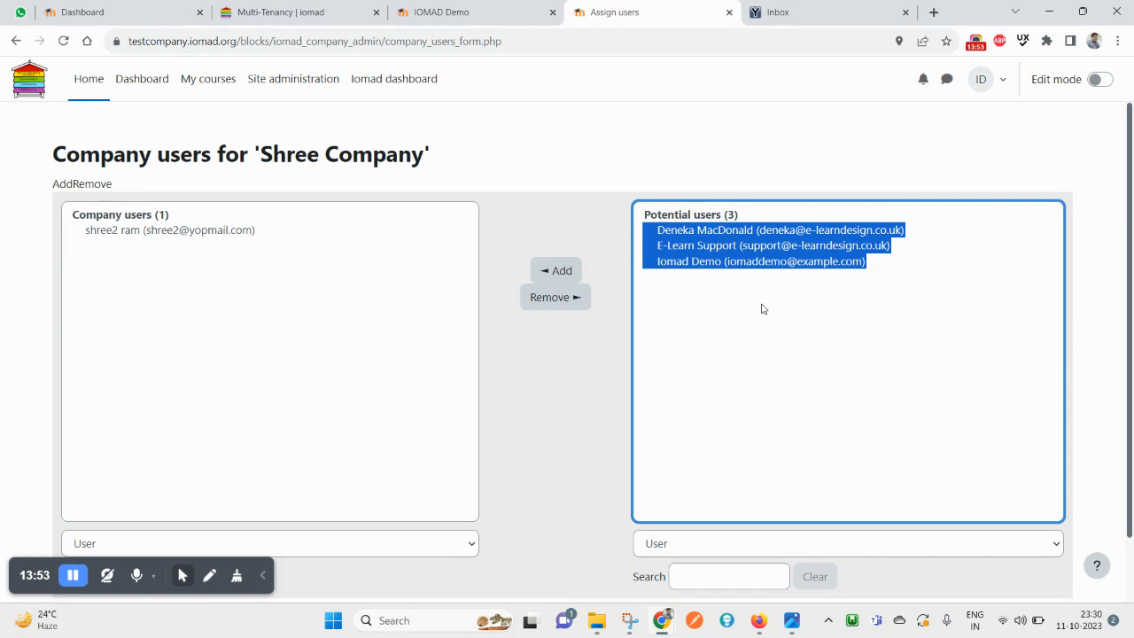
pyautogui.click(750, 262)
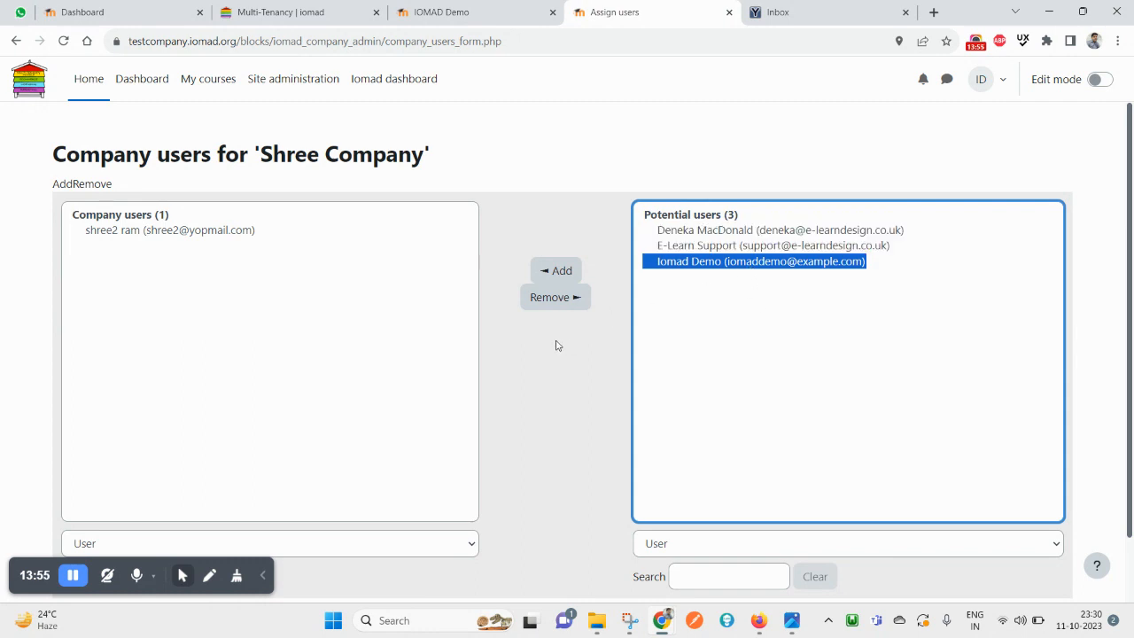
pyautogui.click(513, 396)
# Select the existing company user, then go back and leave the page without saving
pyautogui.rightClick(14, 49)
pyautogui.click(301, 322)
pyautogui.click(235, 232)
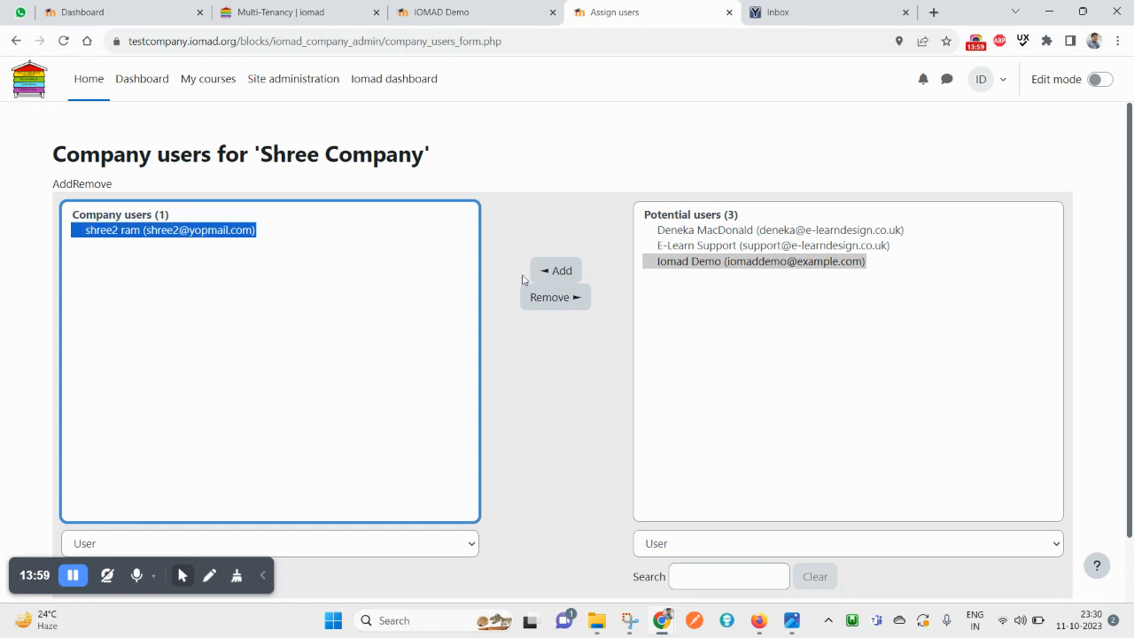
pyautogui.click(16, 42)
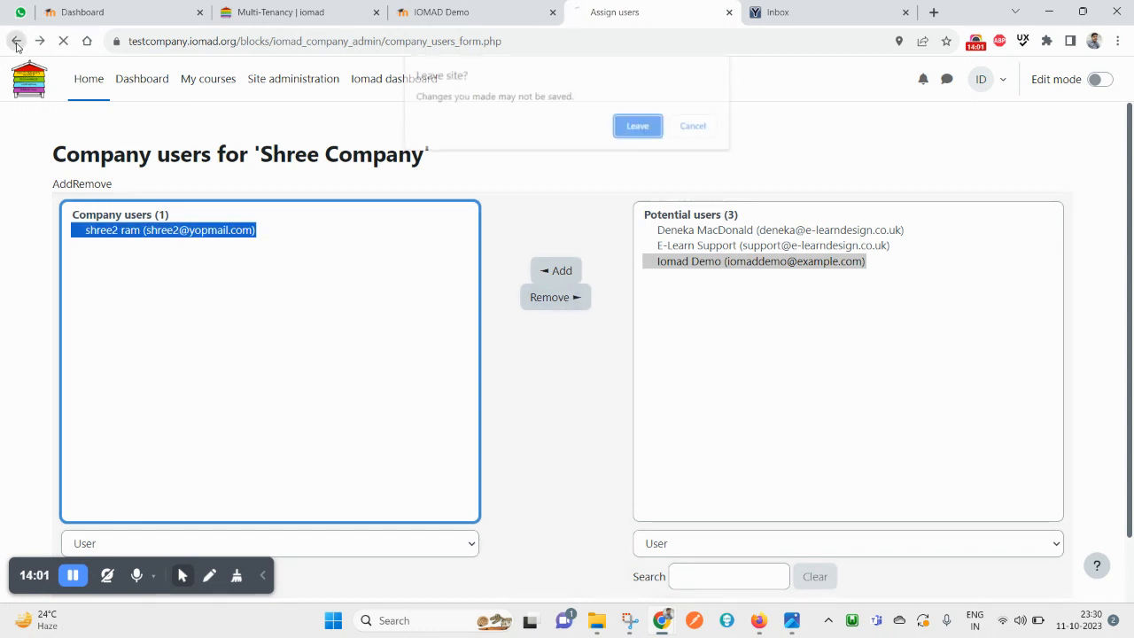
pyautogui.click(642, 128)
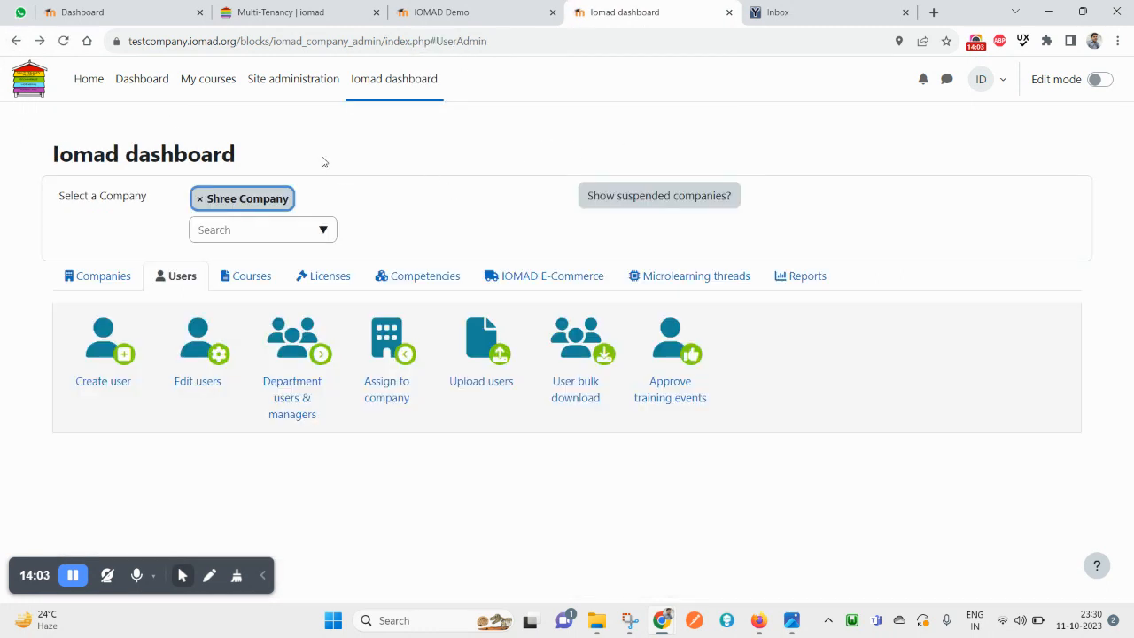
# Clear the Shree Company selection, reload the Iomad dashboard after the error, and log back in
pyautogui.click(200, 203)
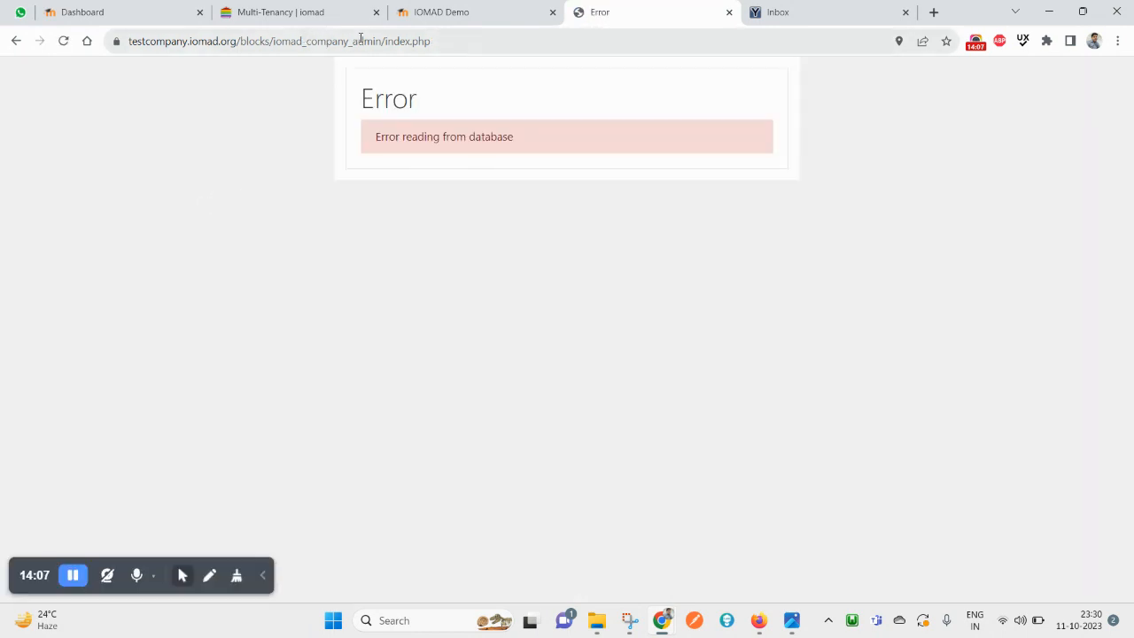
pyautogui.click(16, 40)
pyautogui.click(367, 92)
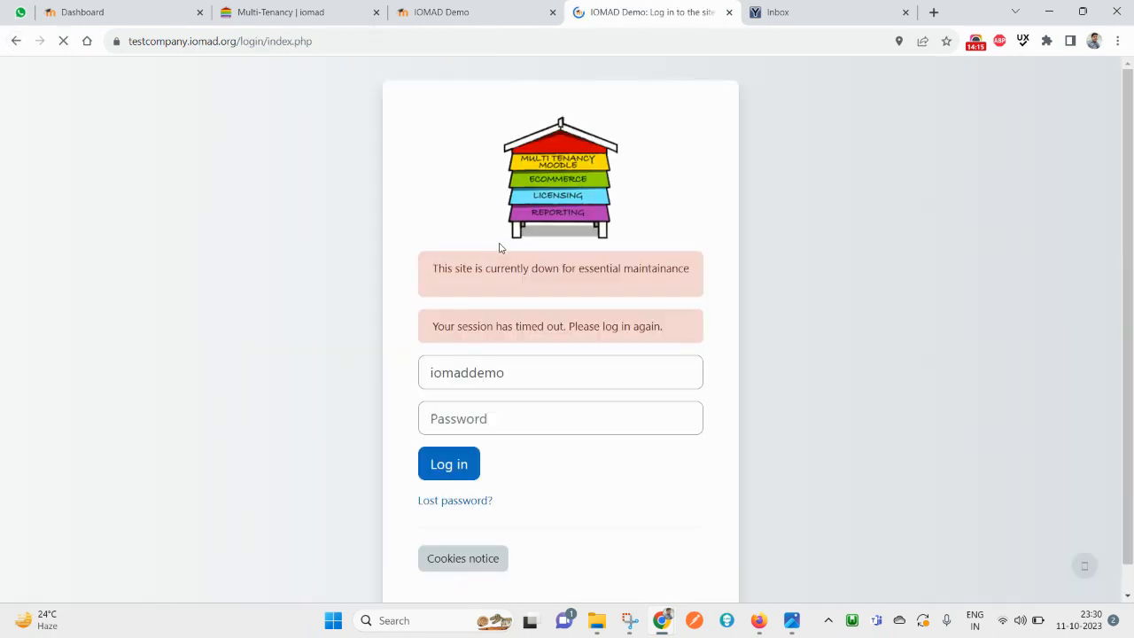
pyautogui.click(474, 466)
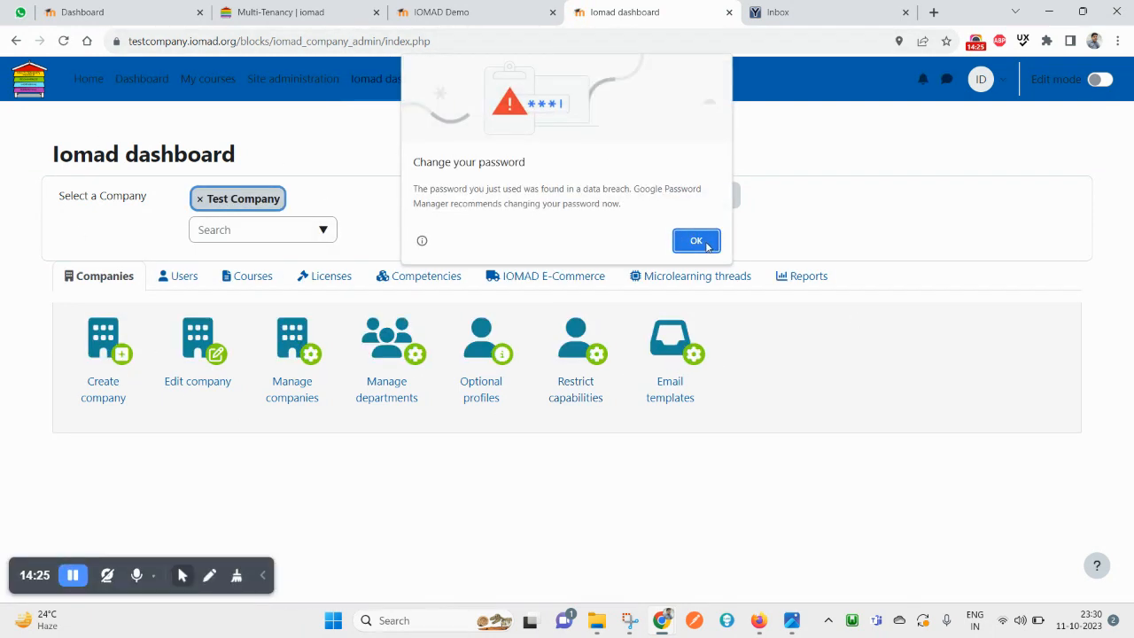
pyautogui.click(696, 240)
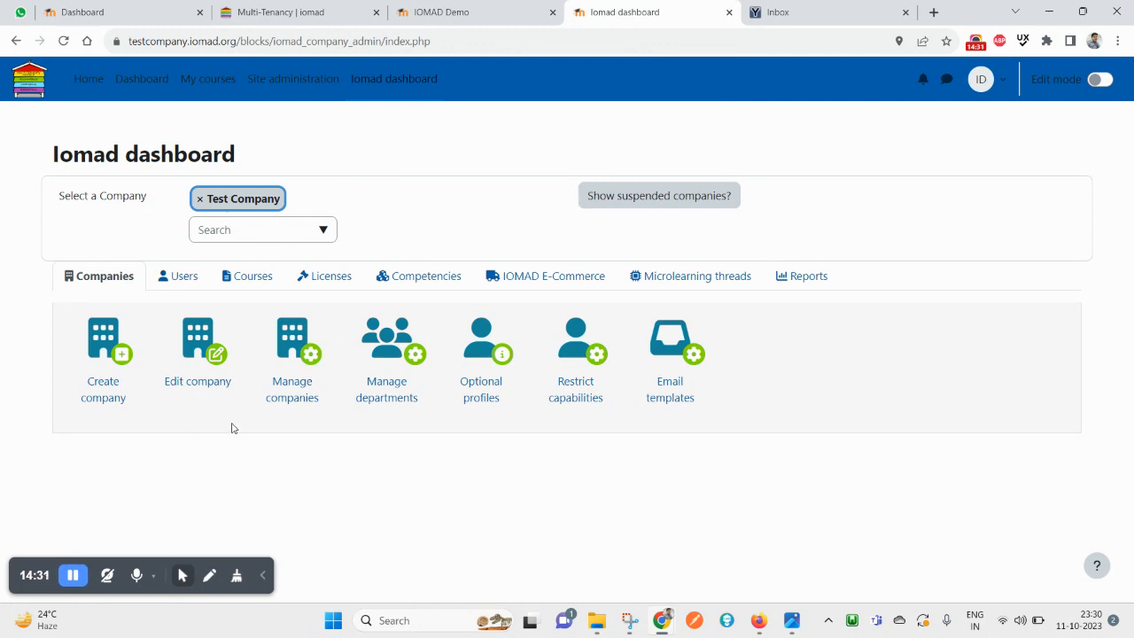
# Clear the Test Company selection and open Site administration from the account menu
pyautogui.click(200, 200)
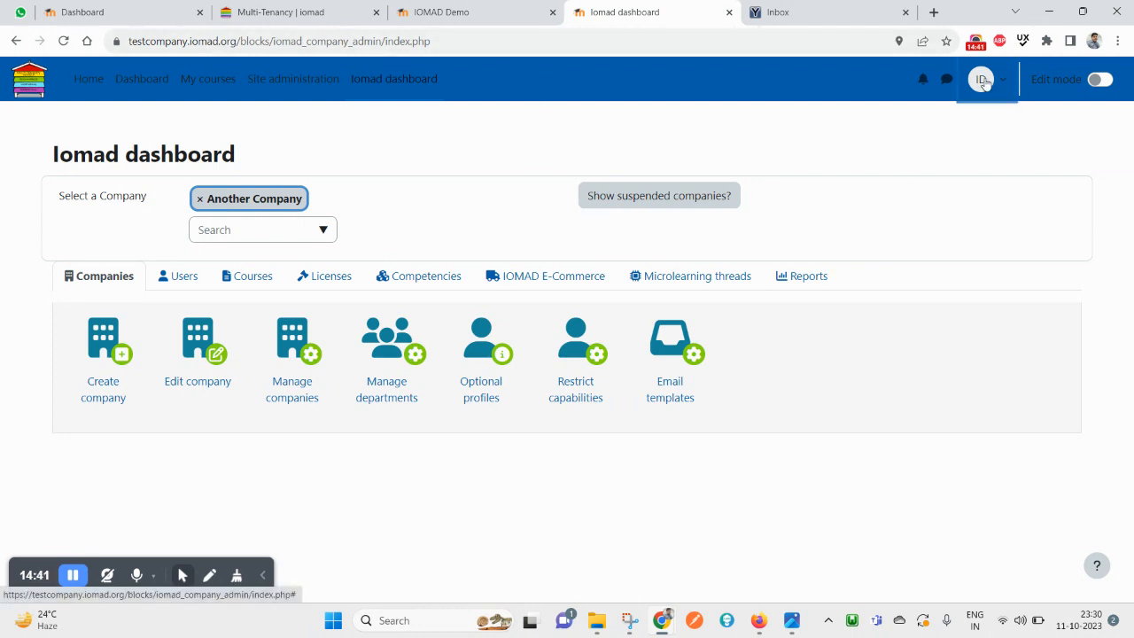
pyautogui.click(982, 83)
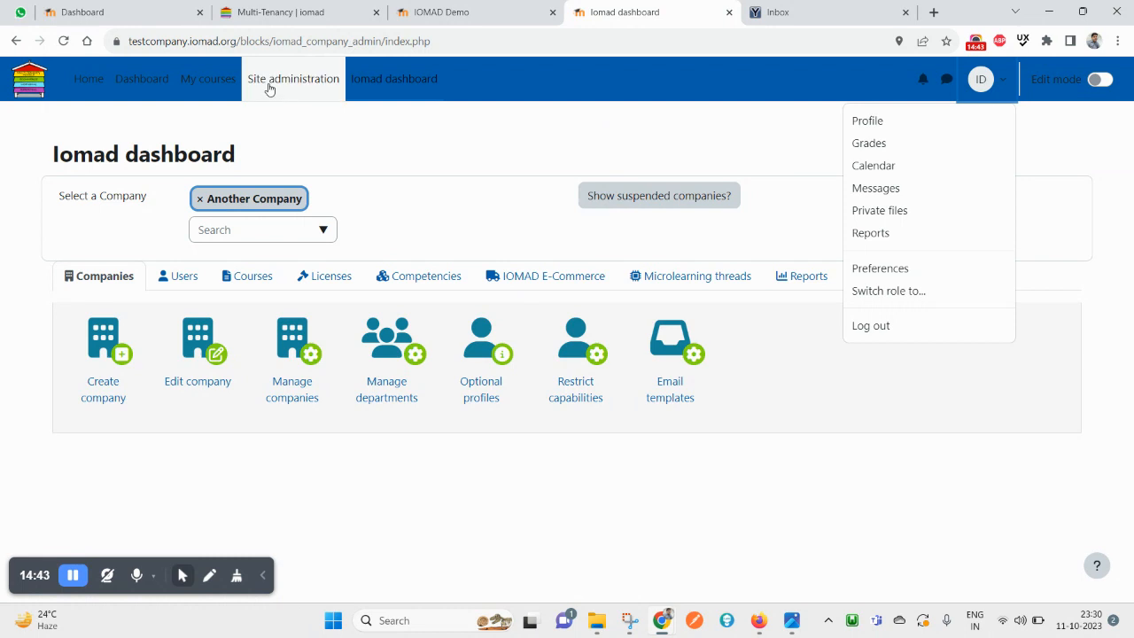
pyautogui.click(271, 83)
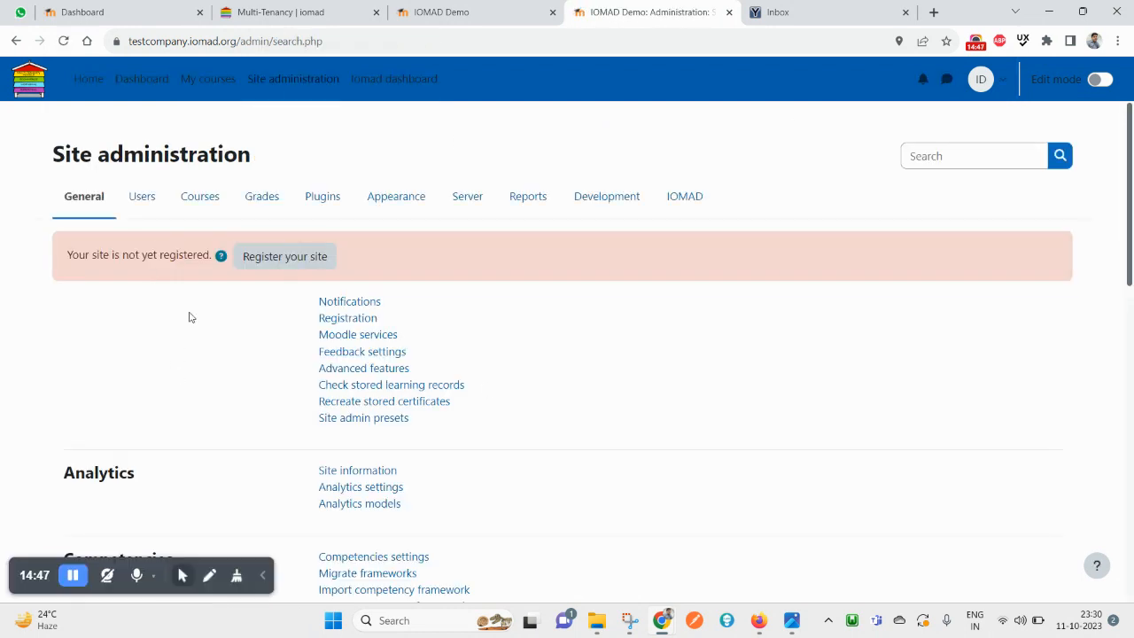
# Browse the Users, Courses, Grades, Plugins, Appearance, Reports, Development and IOMAD admin sections, then return to the dashboard
pyautogui.click(144, 199)
pyautogui.click(202, 202)
pyautogui.click(259, 206)
pyautogui.click(322, 199)
pyautogui.click(398, 204)
pyautogui.scroll(-2, 452, 443)
pyautogui.scroll(2, 398, 407)
pyautogui.click(526, 200)
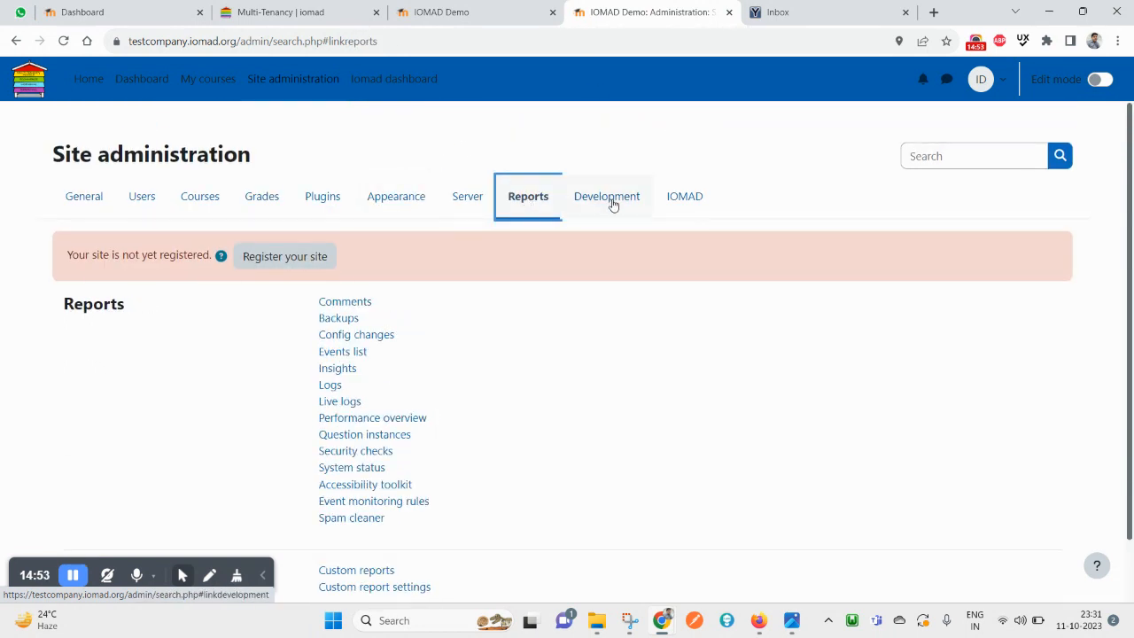
pyautogui.click(611, 200)
pyautogui.click(699, 197)
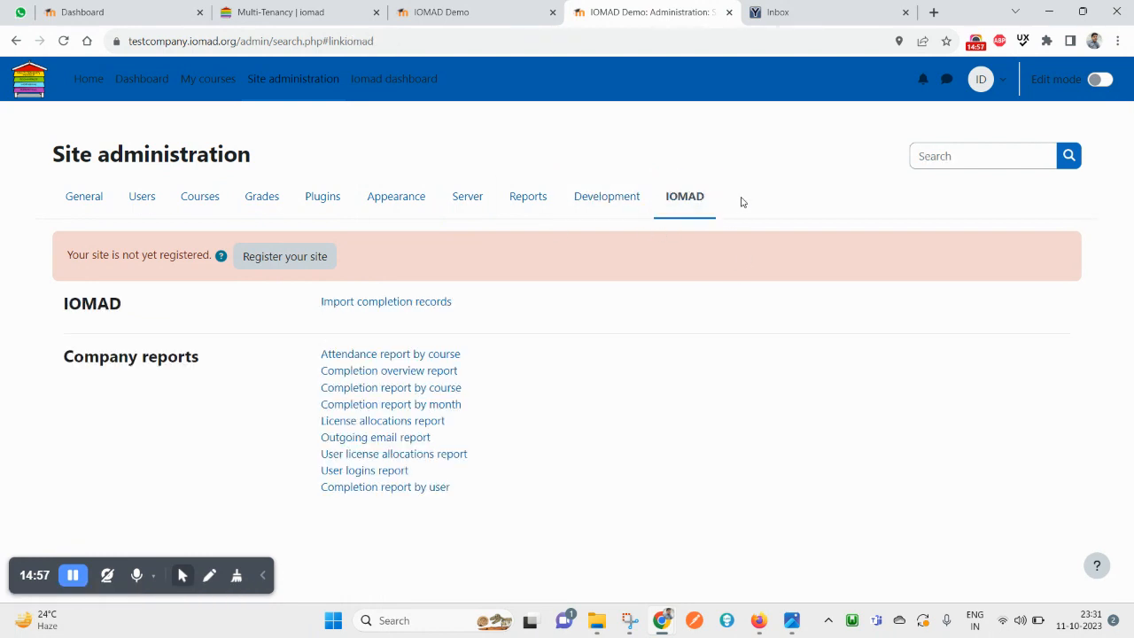
pyautogui.moveTo(741, 200); pyautogui.dragTo(665, 195)
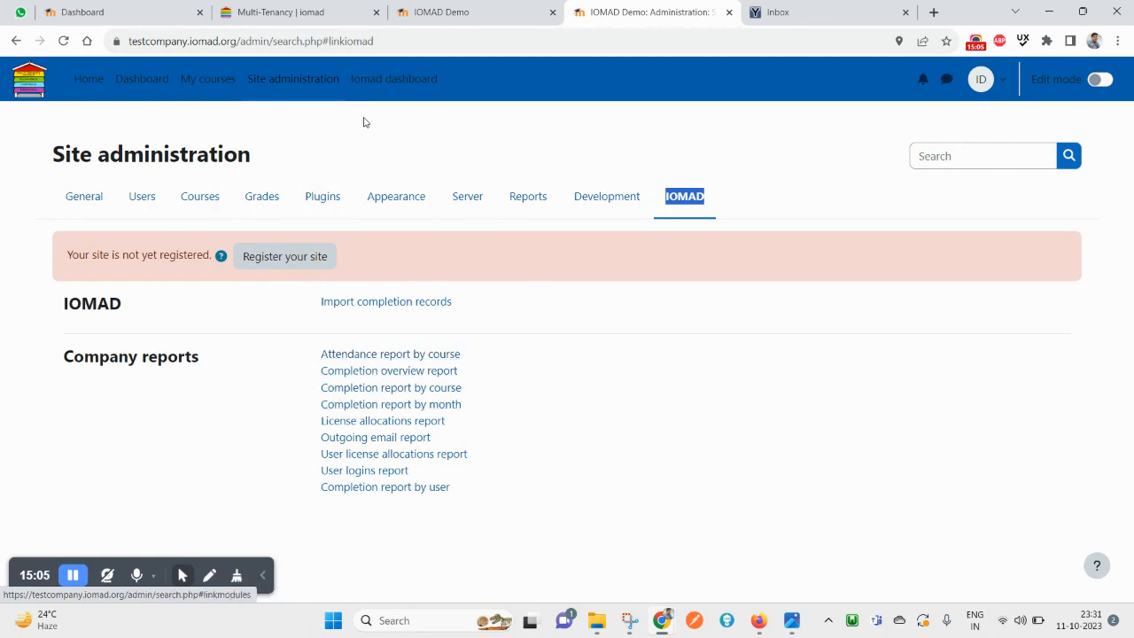
pyautogui.click(382, 84)
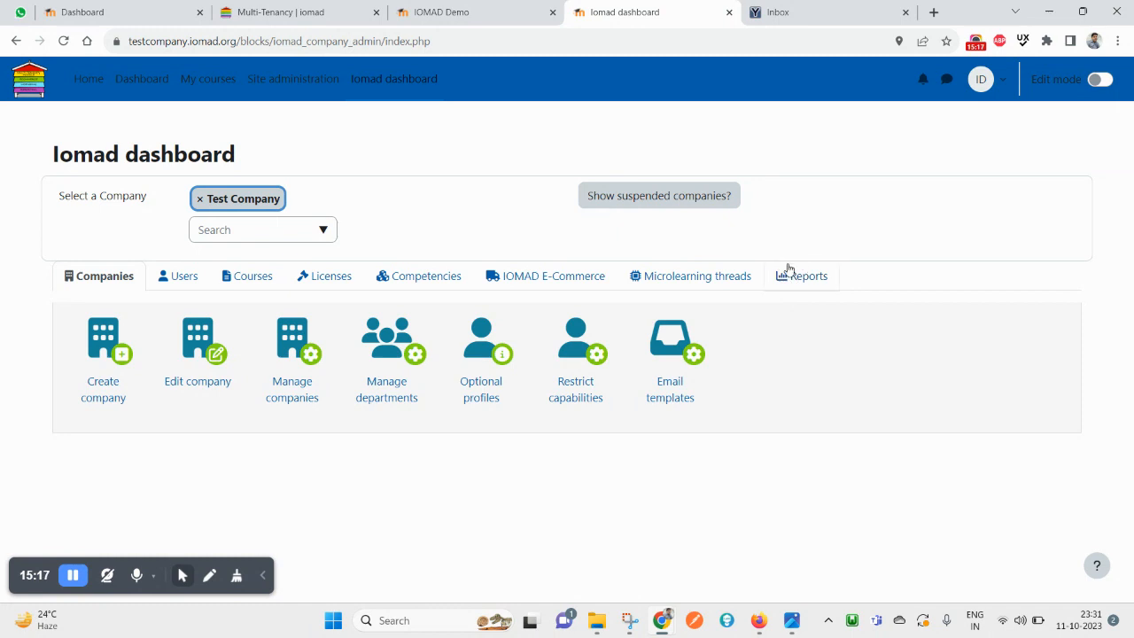
# Open the IOMAD company overview report from the dashboard reports and review Test Company's figures
pyautogui.click(793, 280)
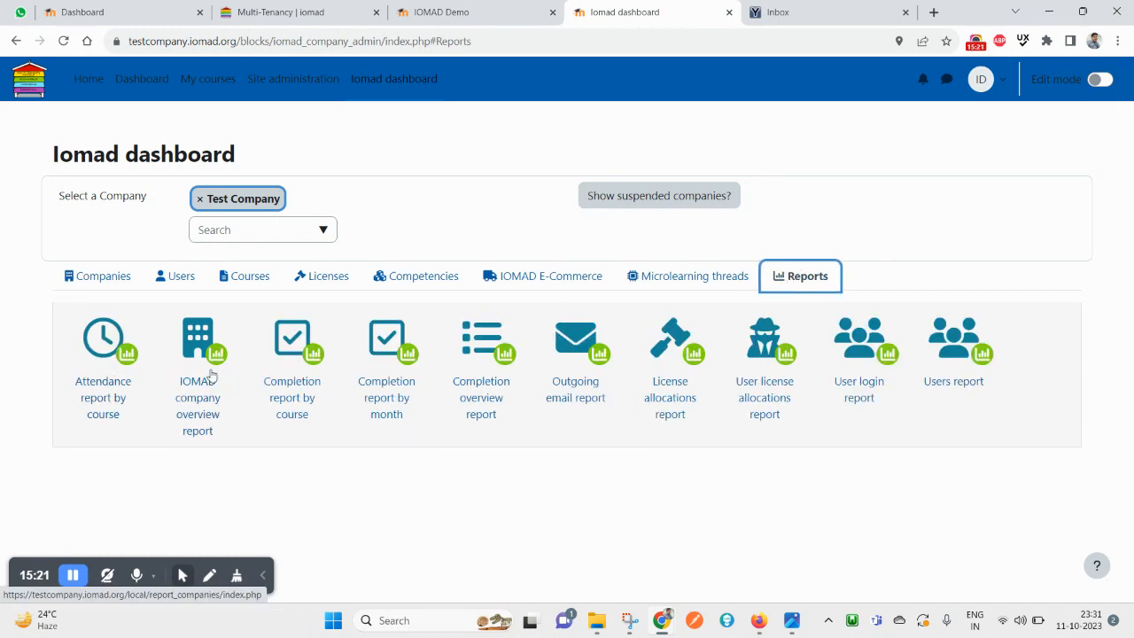
pyautogui.click(198, 351)
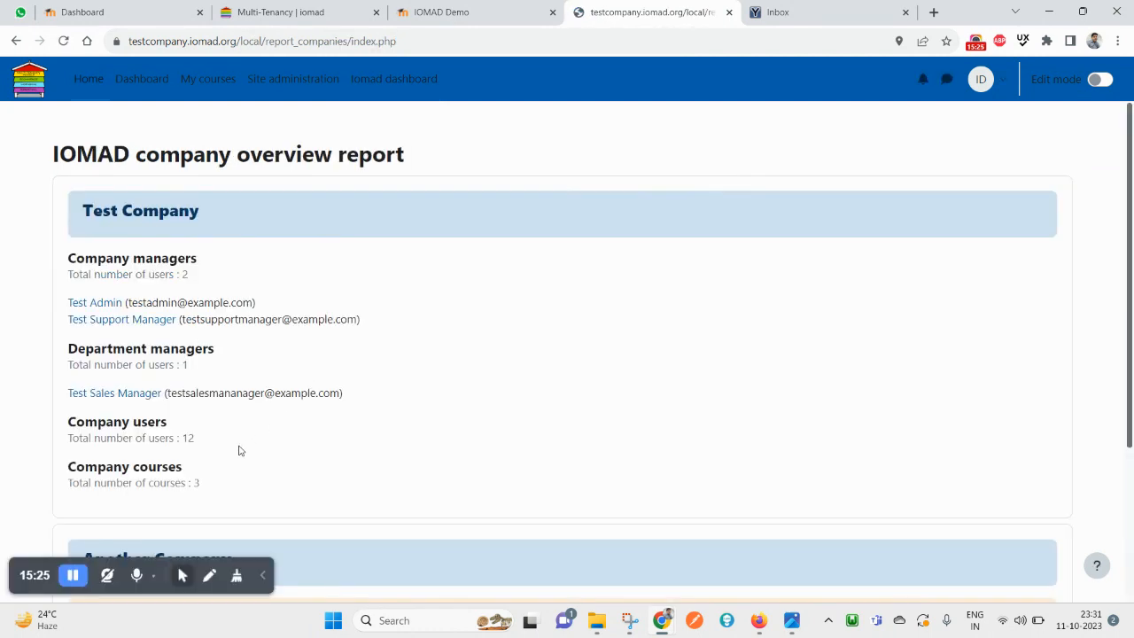
pyautogui.scroll(-1, 239, 451)
pyautogui.scroll(-2, 238, 451)
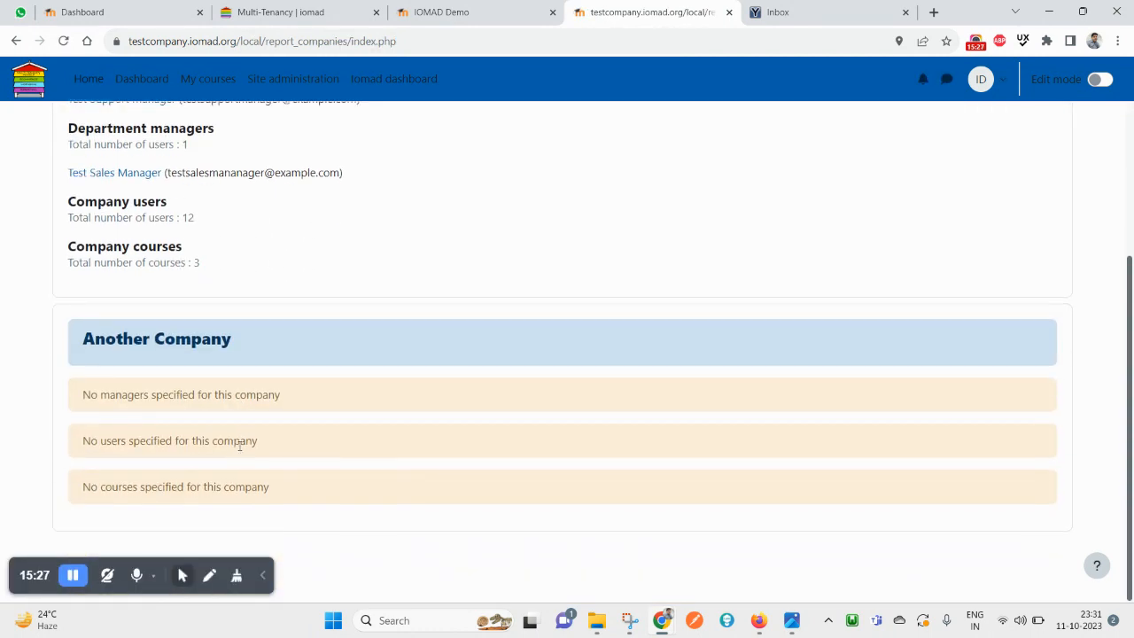
pyautogui.moveTo(113, 354); pyautogui.dragTo(233, 341)
pyautogui.scroll(3, 233, 340)
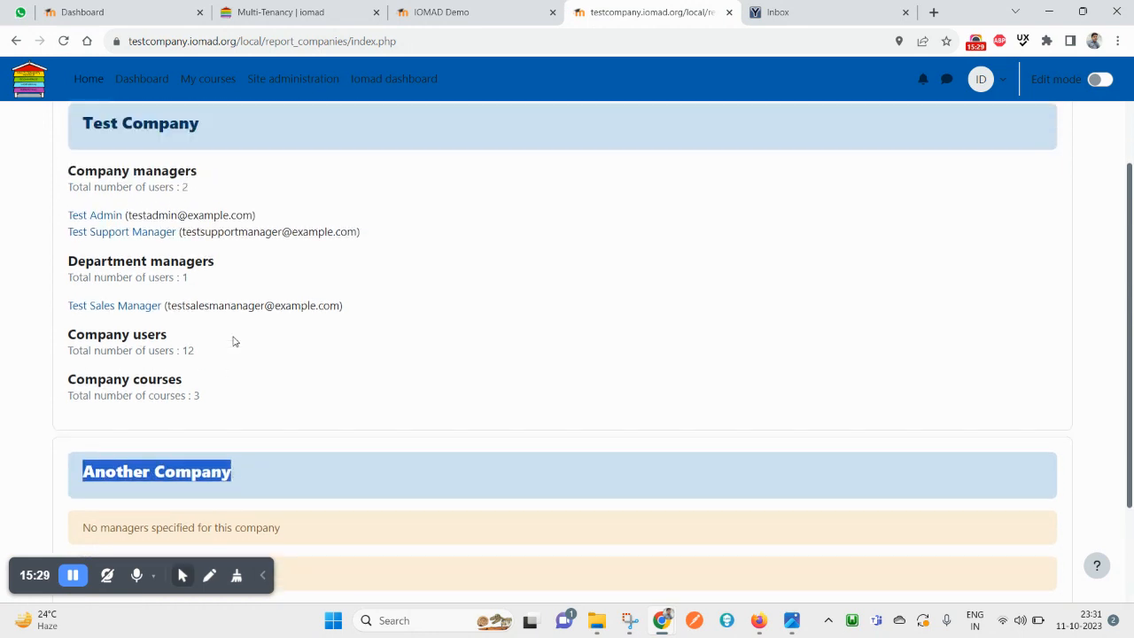
pyautogui.moveTo(83, 210); pyautogui.dragTo(221, 210)
pyautogui.moveTo(52, 154); pyautogui.dragTo(379, 142)
pyautogui.scroll(-3, 297, 341)
pyautogui.scroll(3, 331, 419)
# Duplicate the report into a second browser tab and select the page path in its address
pyautogui.rightClick(618, 12)
pyautogui.click(695, 116)
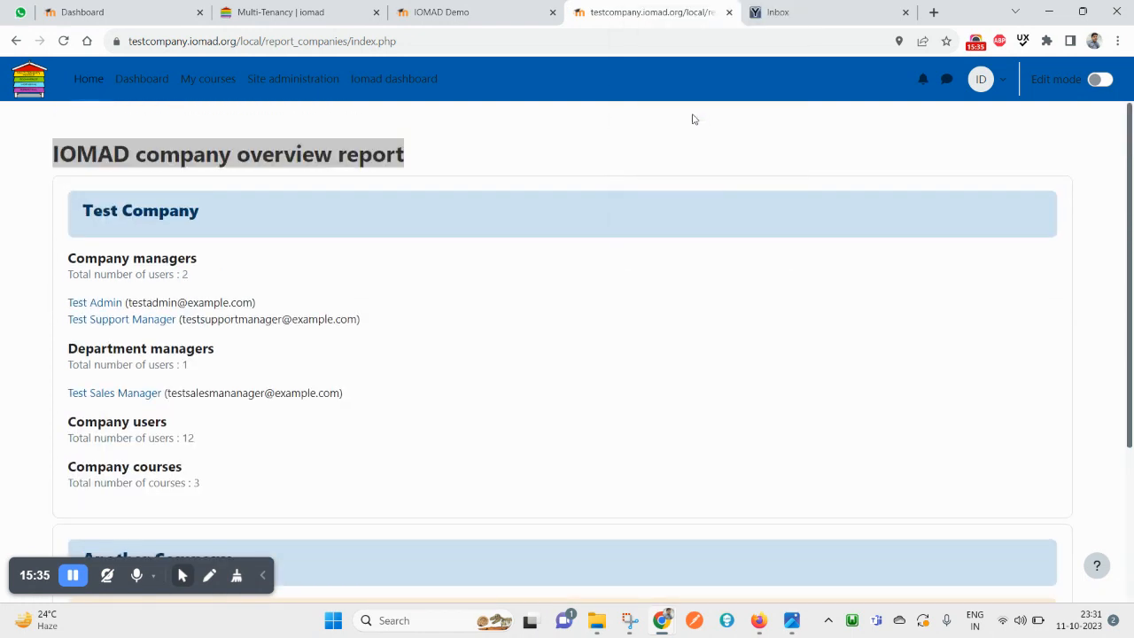
pyautogui.moveTo(244, 41); pyautogui.dragTo(520, 33)
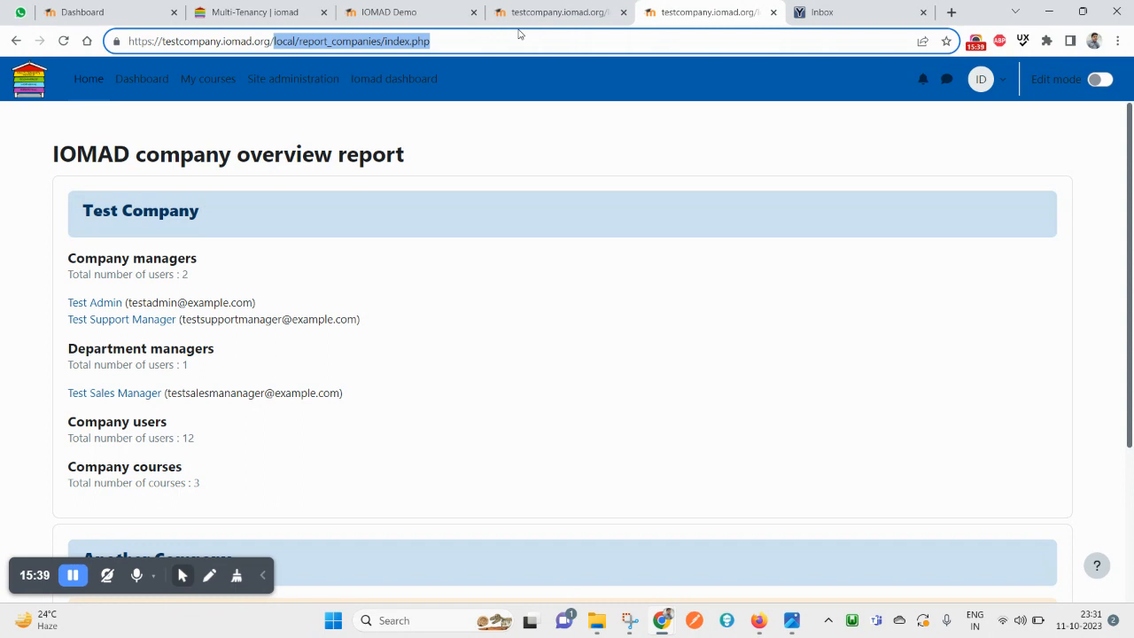
# Load admin/cron.php in the duplicate tab, which shows an access-disabled notice
pyautogui.write('admin/')
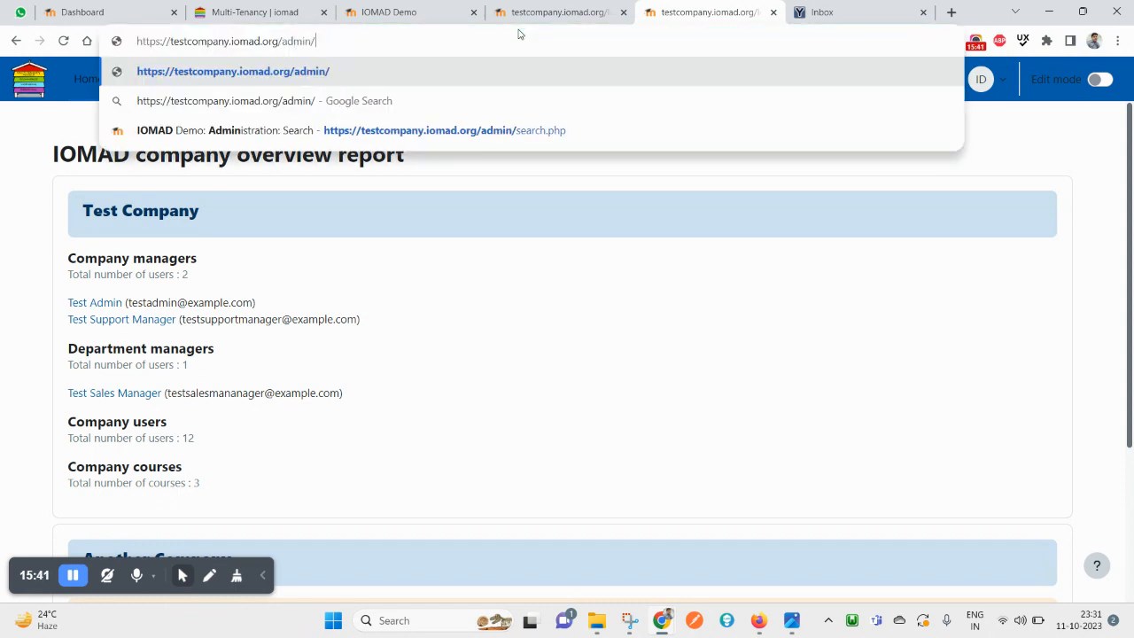
pyautogui.write('cron.php')
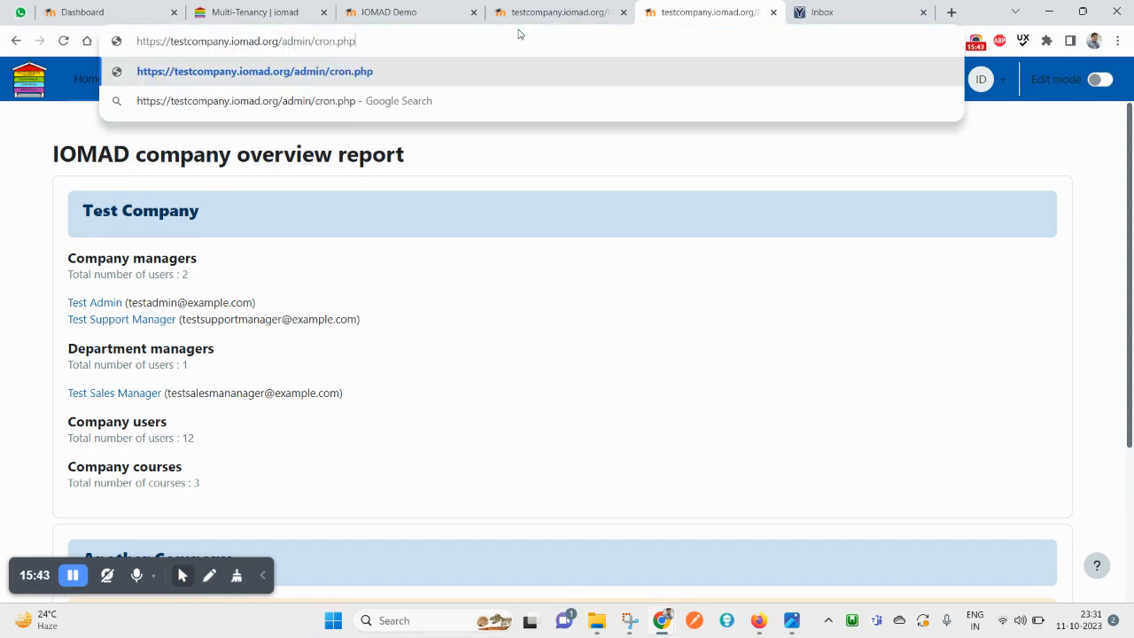
pyautogui.press('Return')
pyautogui.moveTo(574, 120); pyautogui.dragTo(1, 76)
pyautogui.click(442, 222)
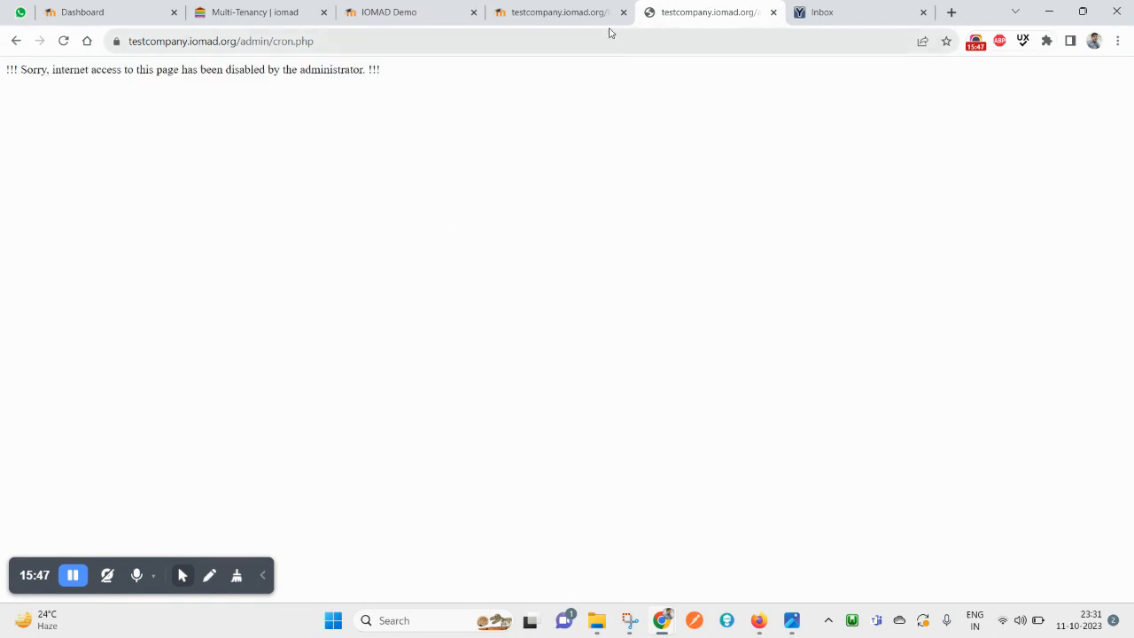
# Close the cron page tab and return to the company overview report
pyautogui.click(578, 11)
pyautogui.click(760, 12)
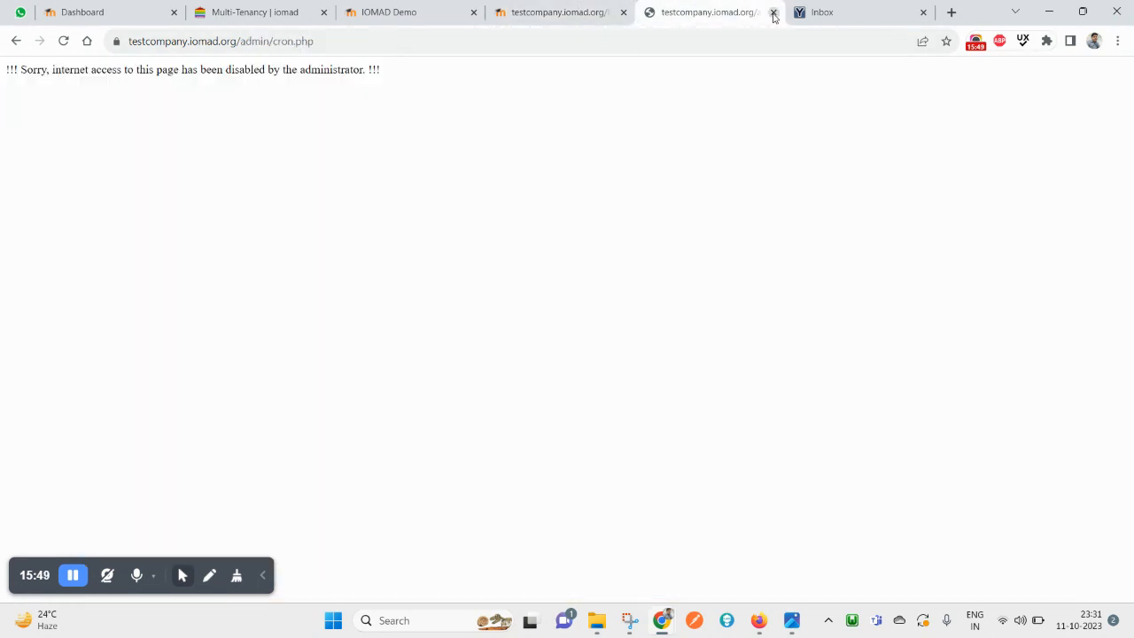
pyautogui.click(773, 13)
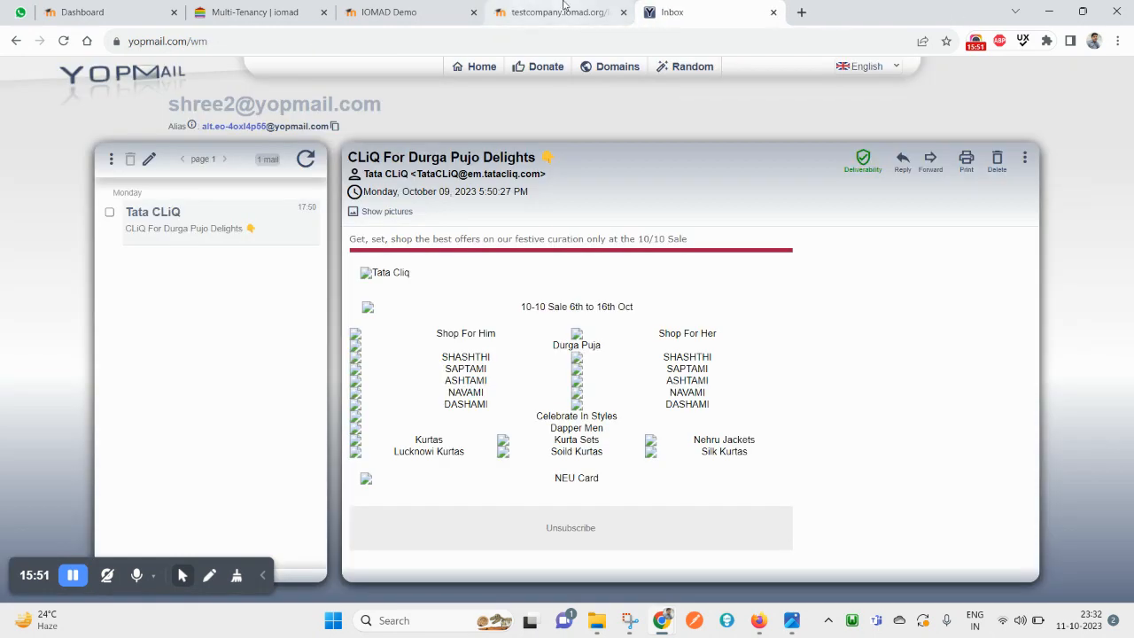
pyautogui.click(563, 11)
pyautogui.scroll(-3, 321, 263)
pyautogui.scroll(3, 328, 144)
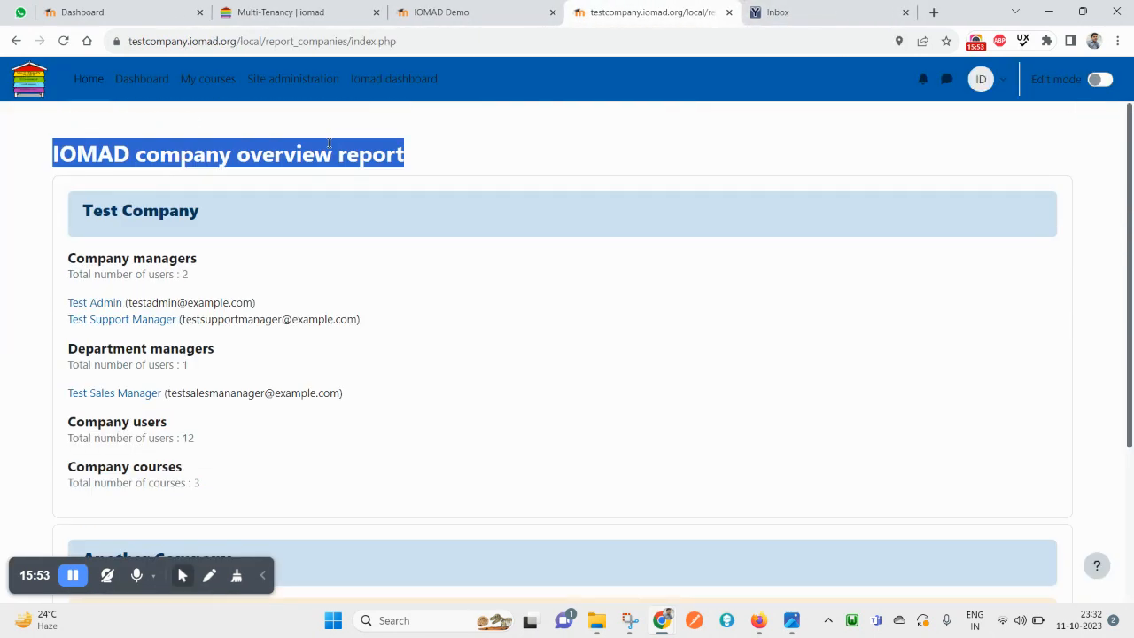
pyautogui.scroll(-3, 272, 353)
pyautogui.scroll(3, 400, 129)
pyautogui.moveTo(403, 155); pyautogui.dragTo(197, 123)
pyautogui.click(269, 196)
pyautogui.scroll(-1, 266, 443)
pyautogui.moveTo(304, 443); pyautogui.dragTo(47, 146)
pyautogui.click(362, 379)
pyautogui.scroll(-2, 324, 433)
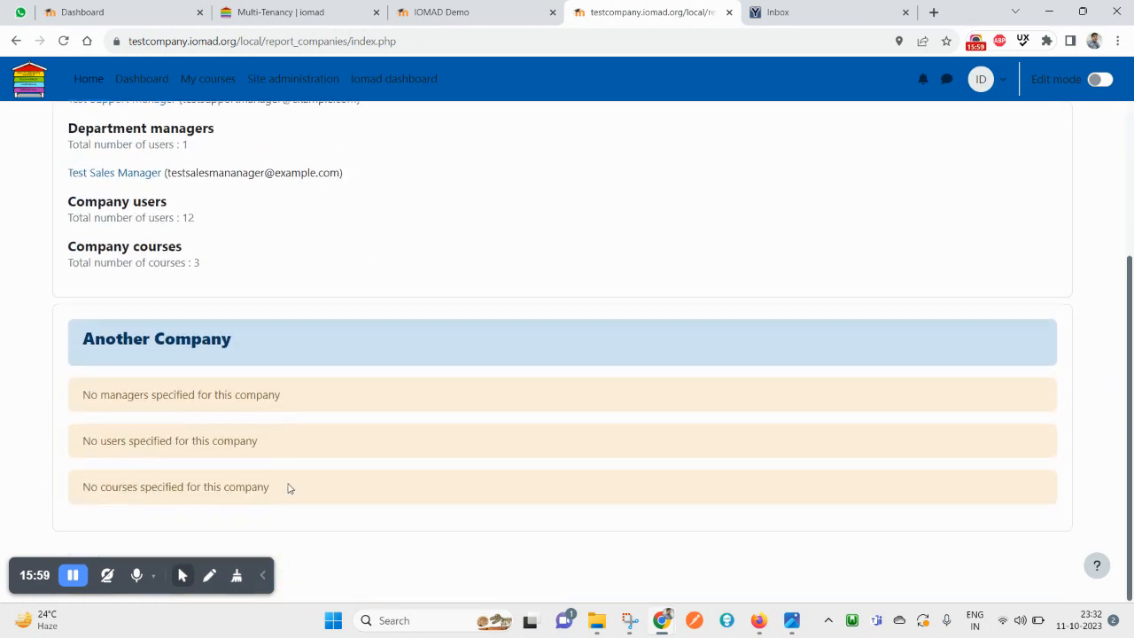
pyautogui.moveTo(334, 523); pyautogui.dragTo(110, 301)
pyautogui.scroll(3, 109, 301)
pyautogui.click(154, 200)
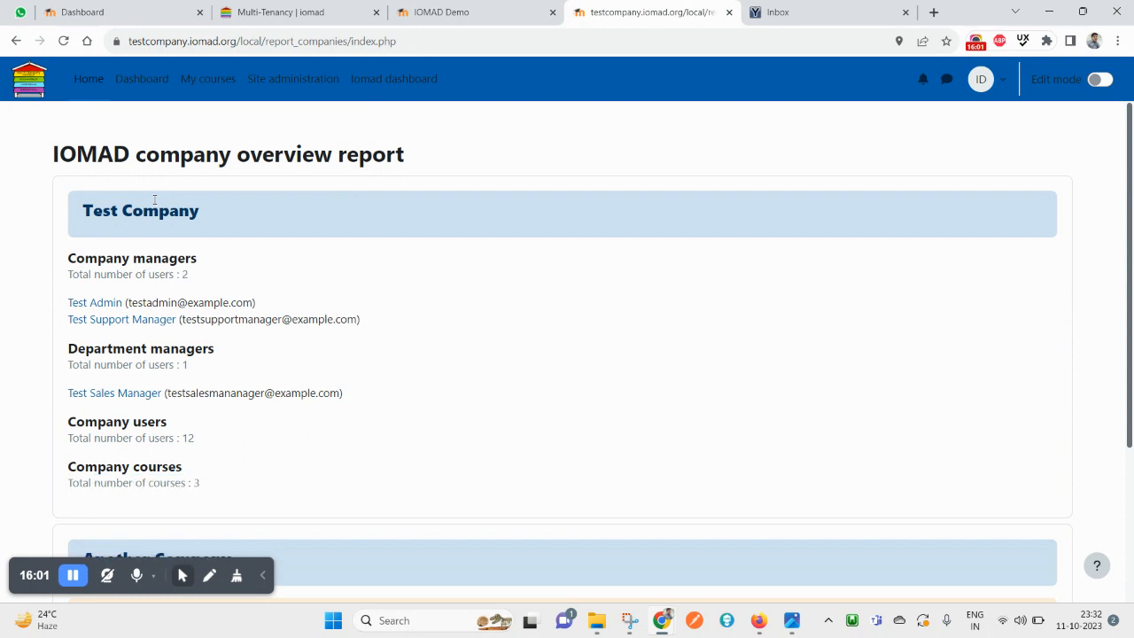
pyautogui.doubleClick(96, 263)
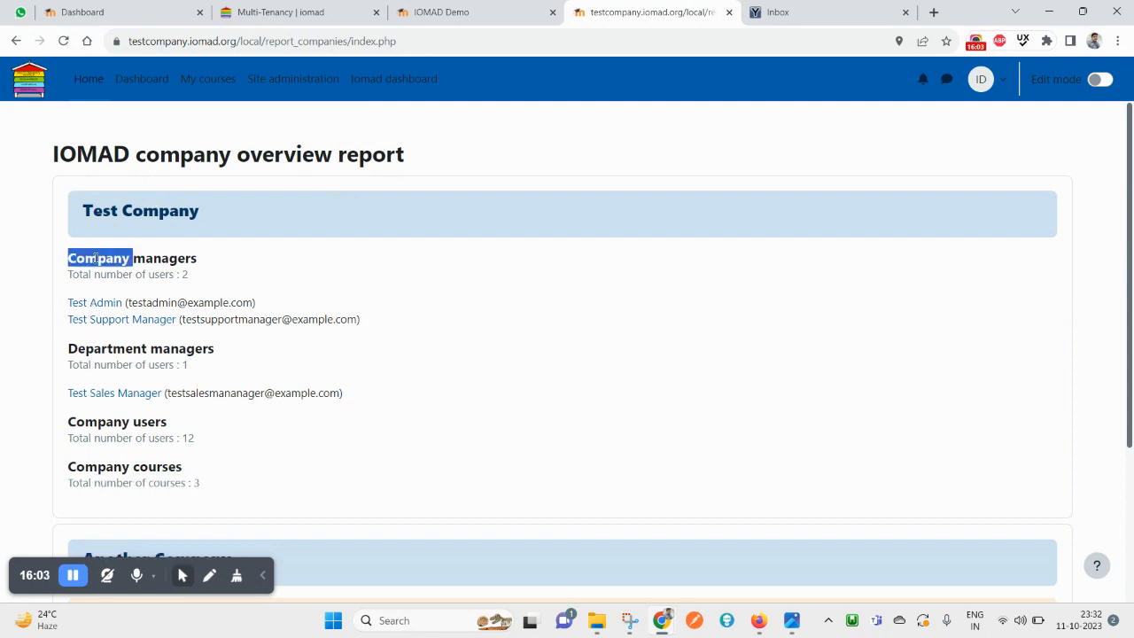
pyautogui.moveTo(95, 263); pyautogui.dragTo(147, 257)
pyautogui.moveTo(366, 324); pyautogui.dragTo(80, 298)
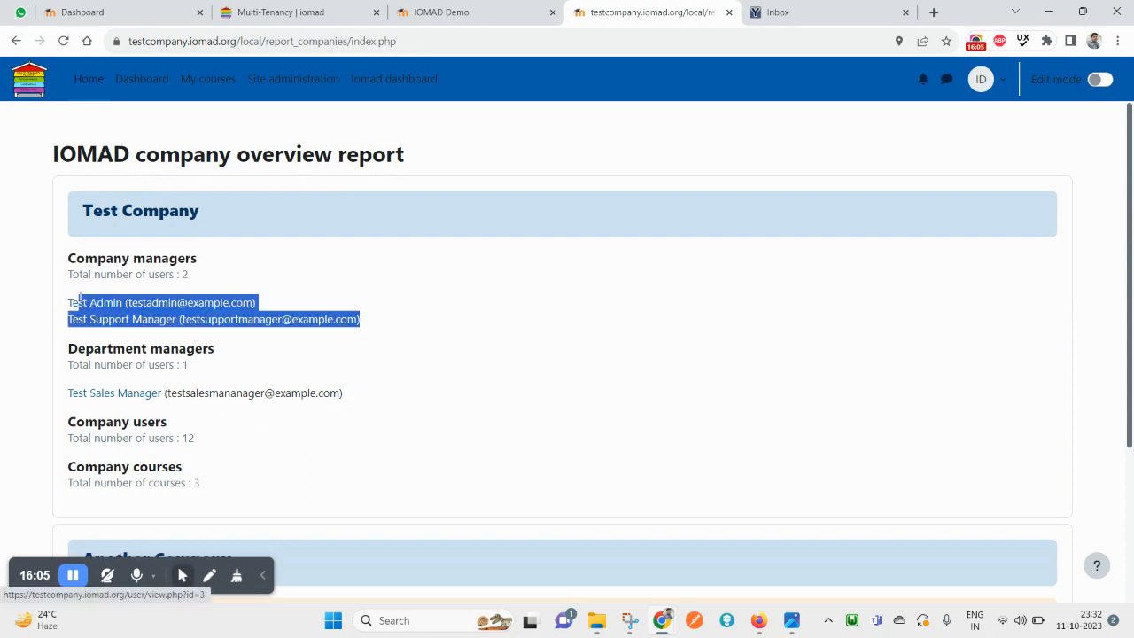
pyautogui.doubleClick(106, 348)
pyautogui.moveTo(106, 348); pyautogui.dragTo(197, 348)
pyautogui.moveTo(68, 364); pyautogui.dragTo(316, 392)
pyautogui.click(213, 364)
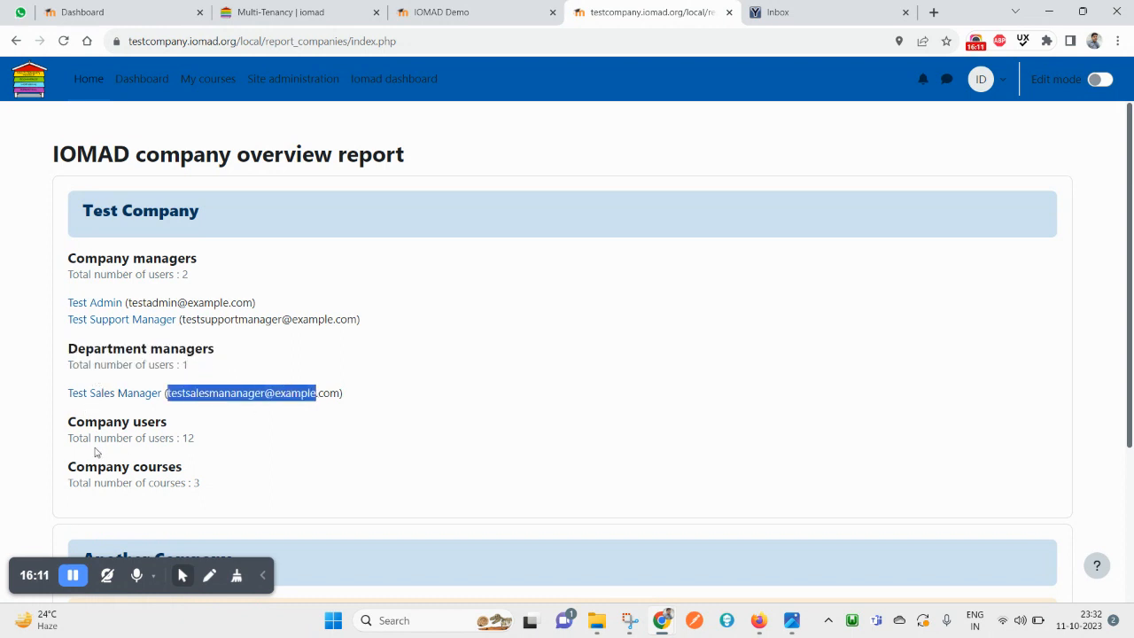
pyautogui.doubleClick(85, 437)
pyautogui.tripleClick(135, 422)
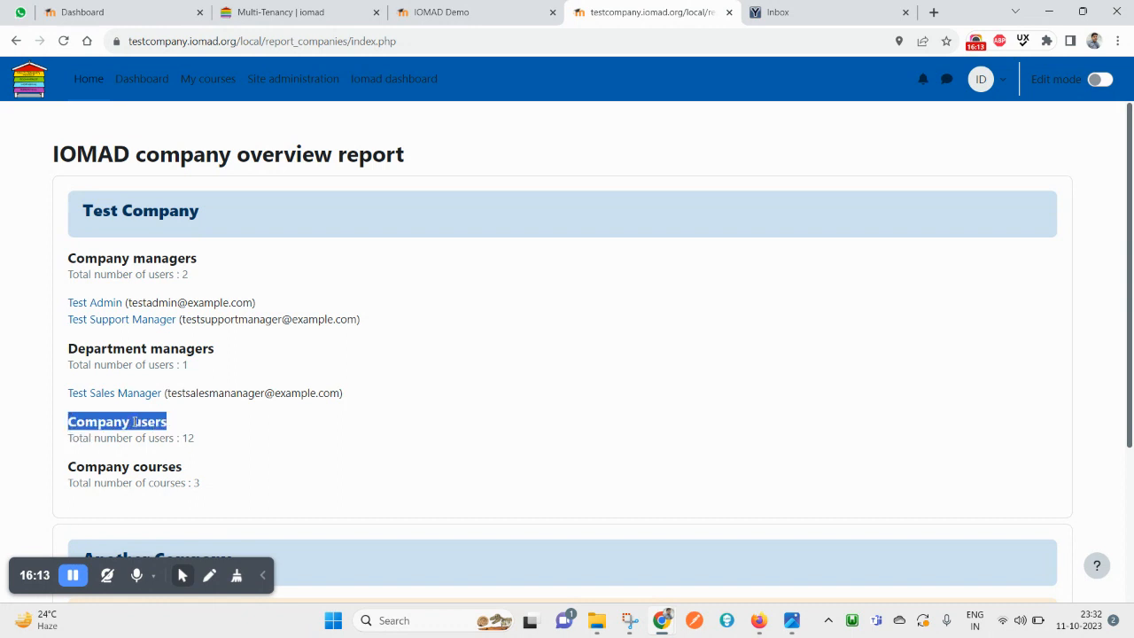
pyautogui.tripleClick(99, 469)
pyautogui.moveTo(209, 473); pyautogui.dragTo(312, 229)
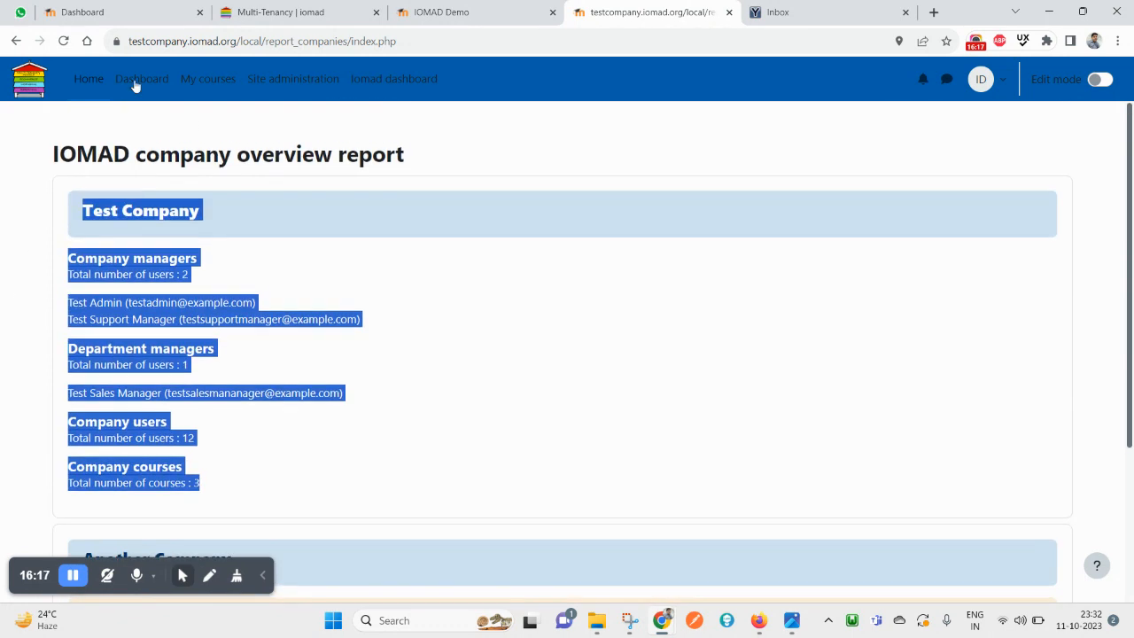
# Go back to the Iomad dashboard and switch from its reports to the company administration options
pyautogui.click(16, 40)
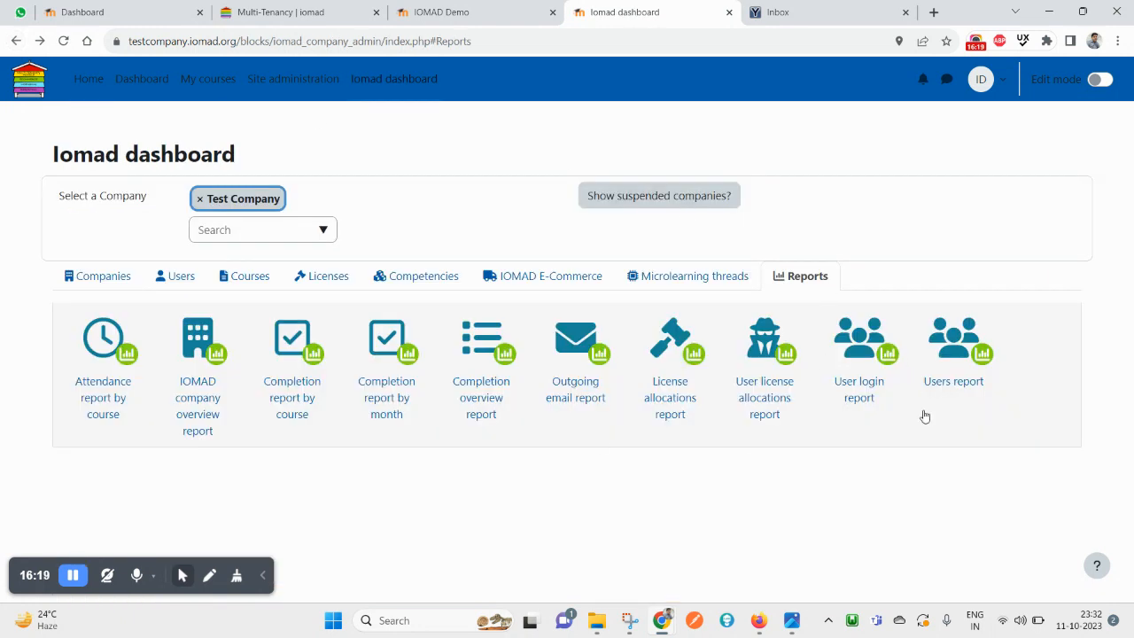
pyautogui.click(815, 291)
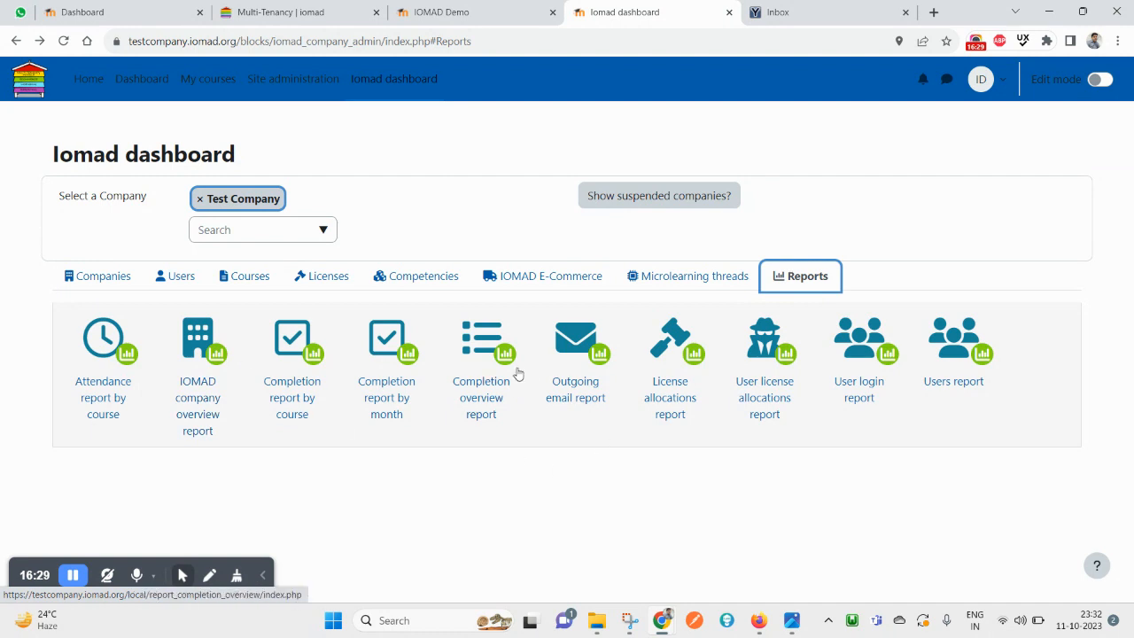
pyautogui.click(106, 283)
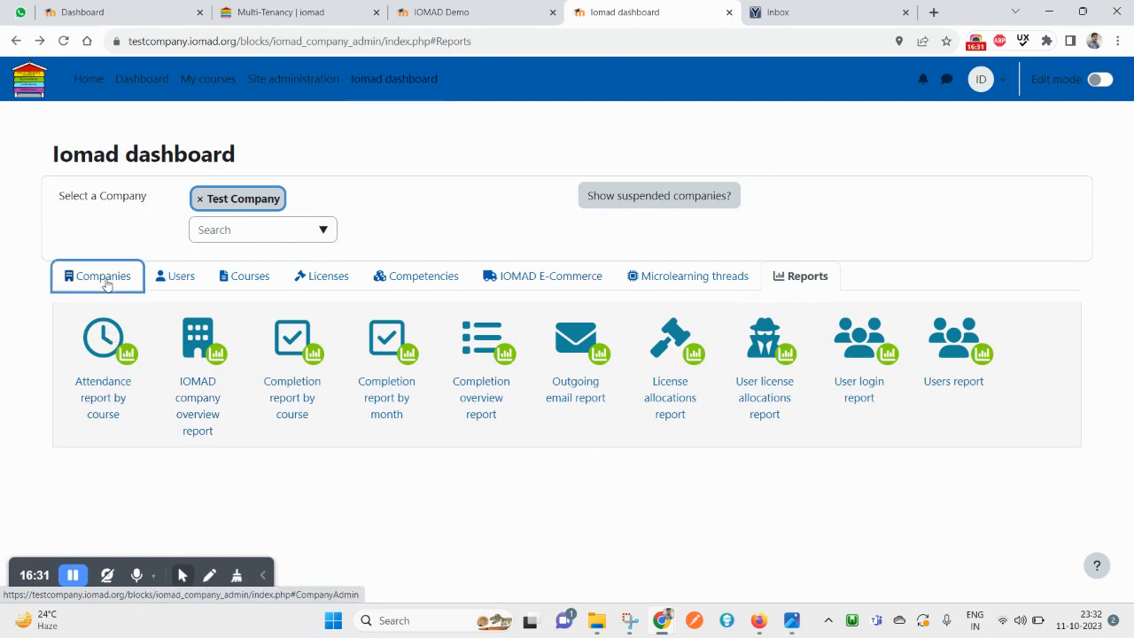
pyautogui.click(103, 282)
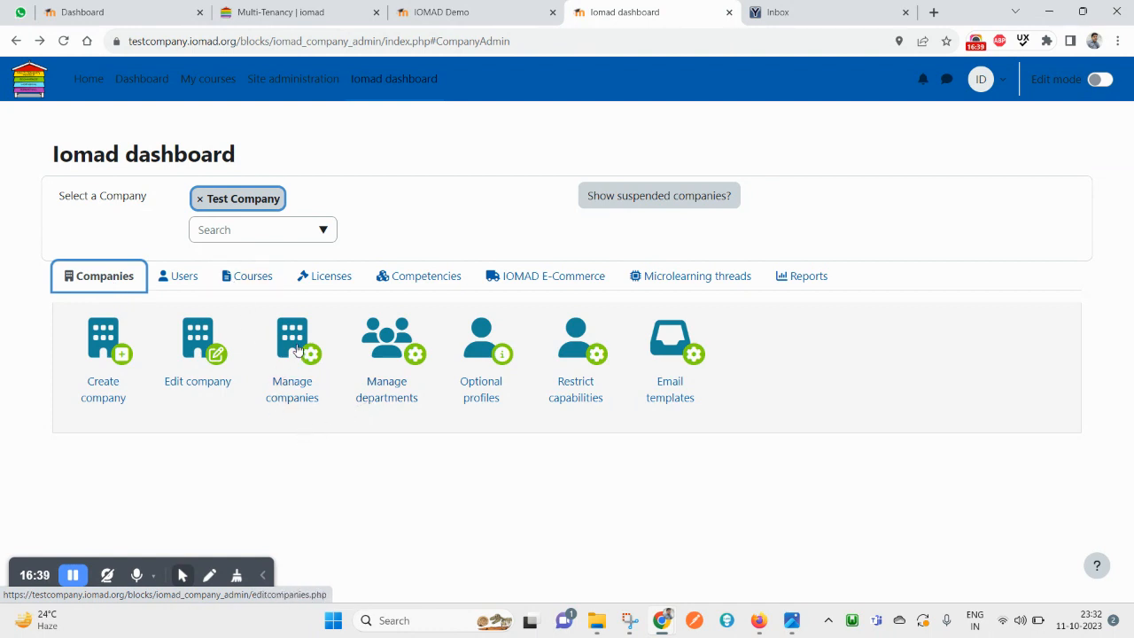
# Open Manage companies and scroll through the company table
pyautogui.click(299, 351)
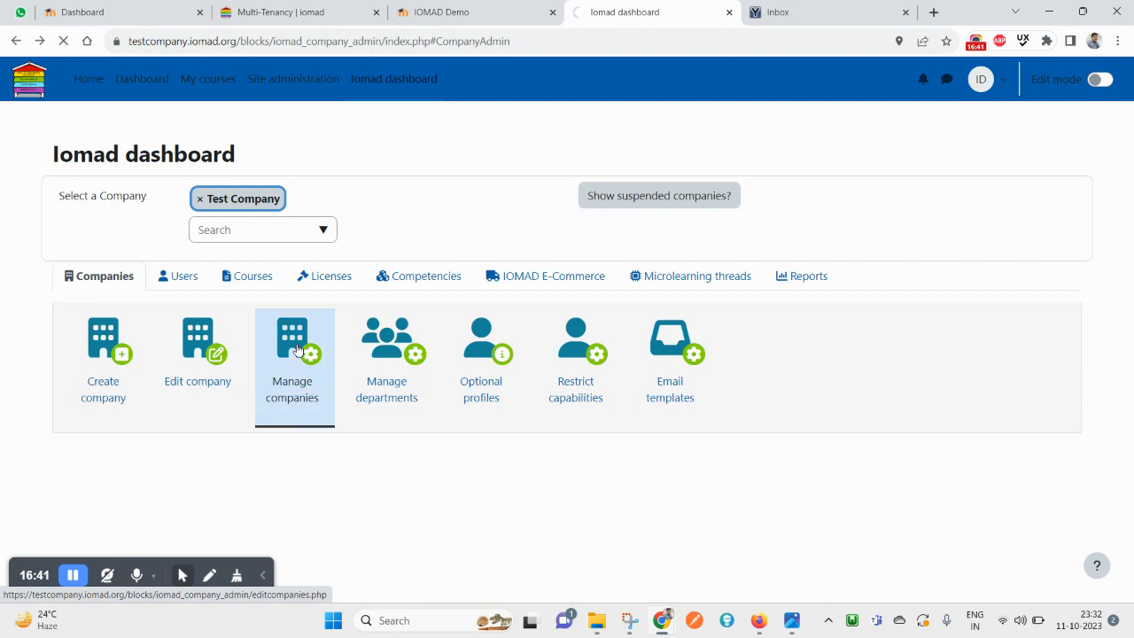
pyautogui.scroll(-2, 293, 346)
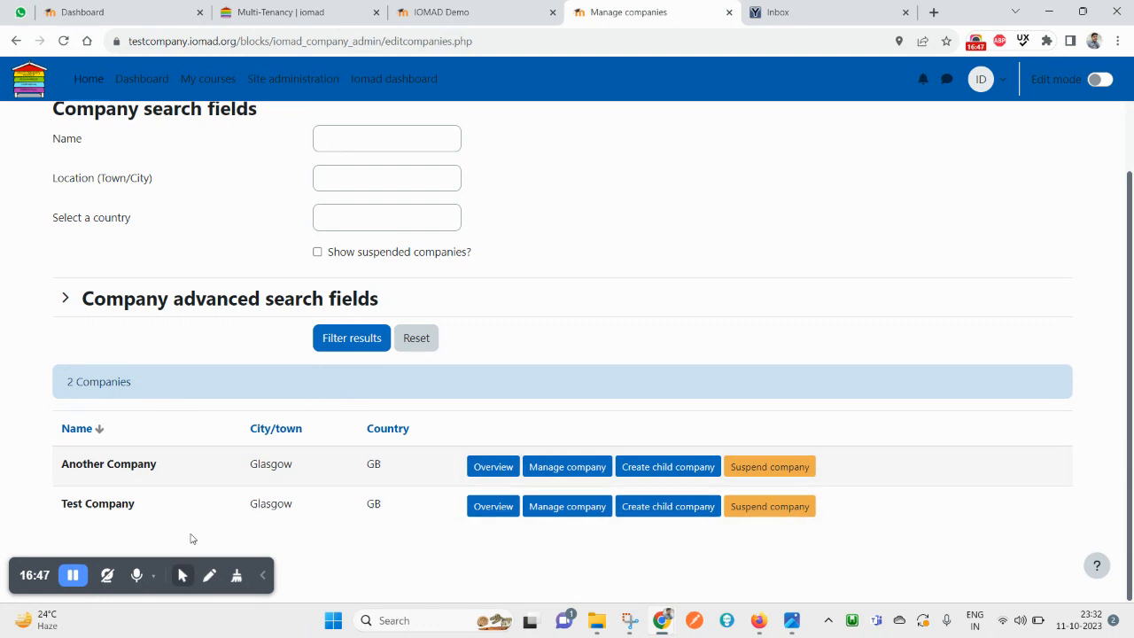
pyautogui.scroll(1, 346, 397)
pyautogui.scroll(-1, 348, 397)
pyautogui.scroll(1, 261, 369)
# Return to the dashboard, check the company dropdown without changing it, and reopen Manage companies
pyautogui.click(381, 100)
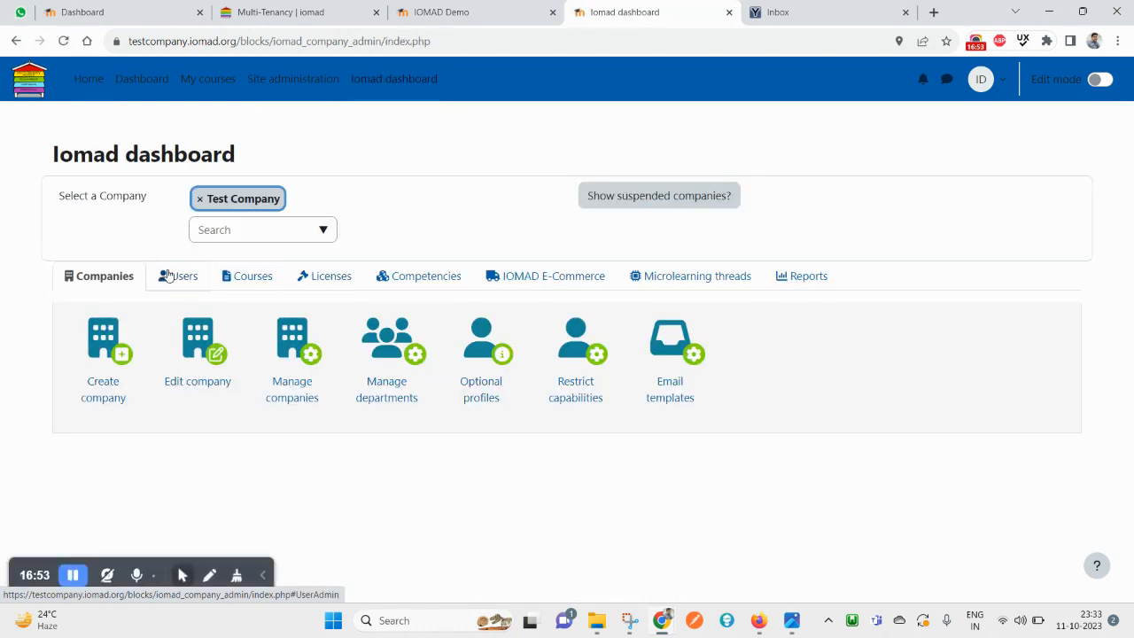
pyautogui.click(327, 231)
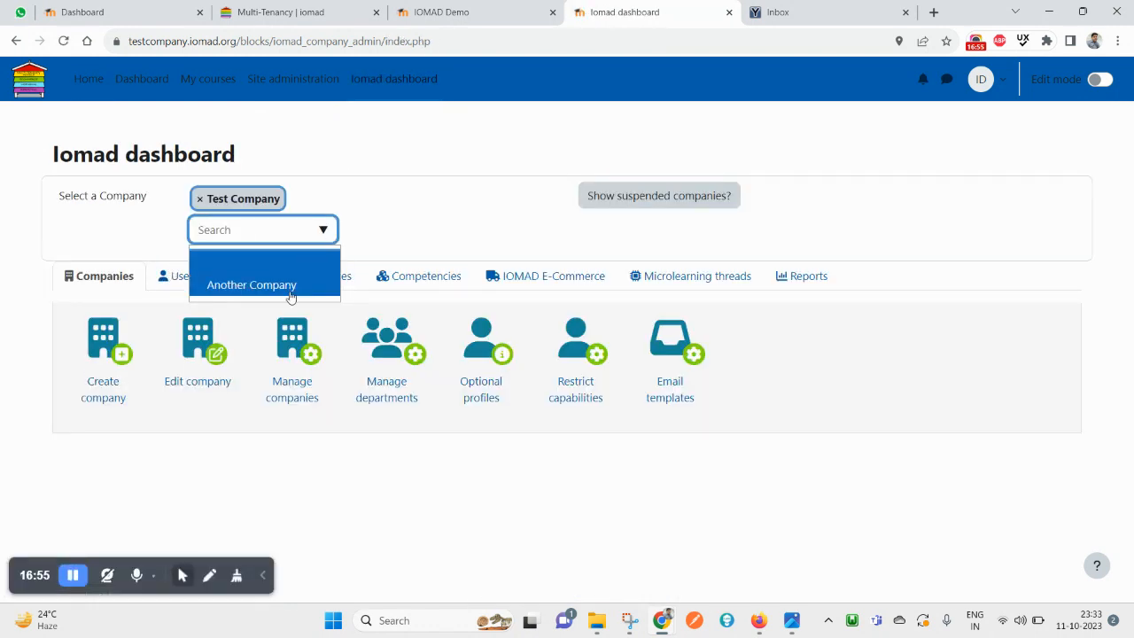
pyautogui.click(472, 212)
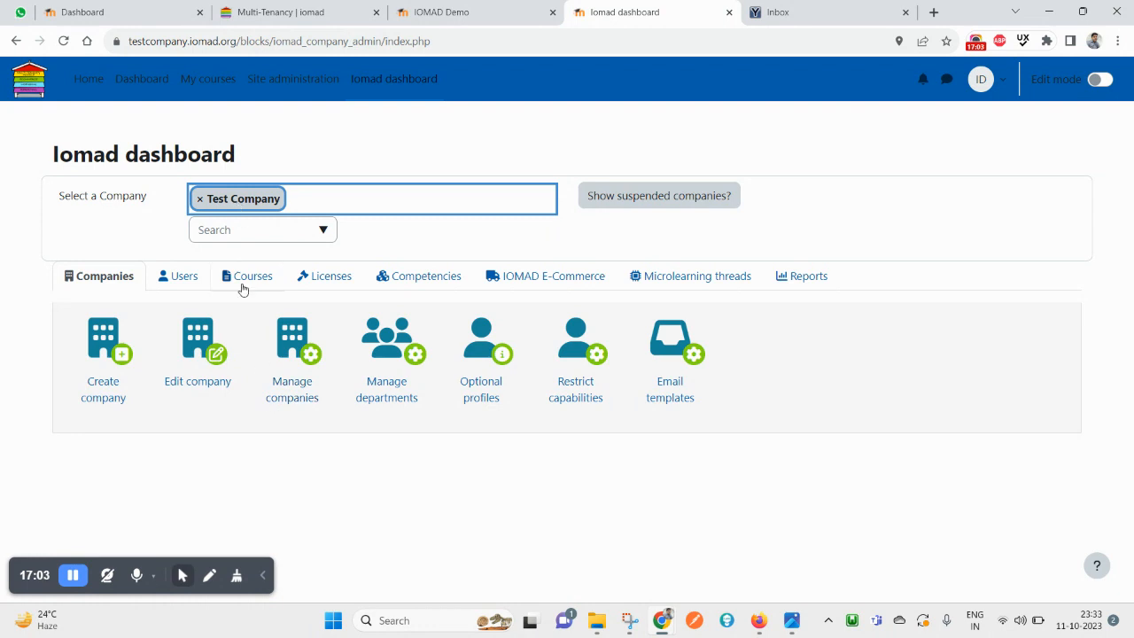
pyautogui.click(295, 353)
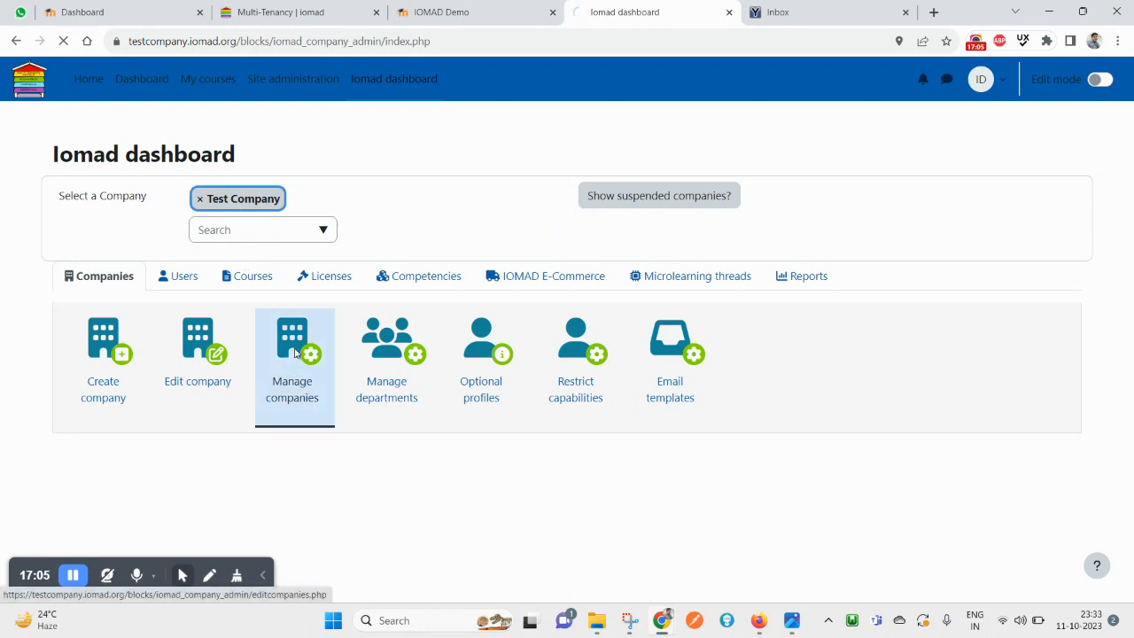
pyautogui.scroll(-2, 299, 355)
pyautogui.click(487, 508)
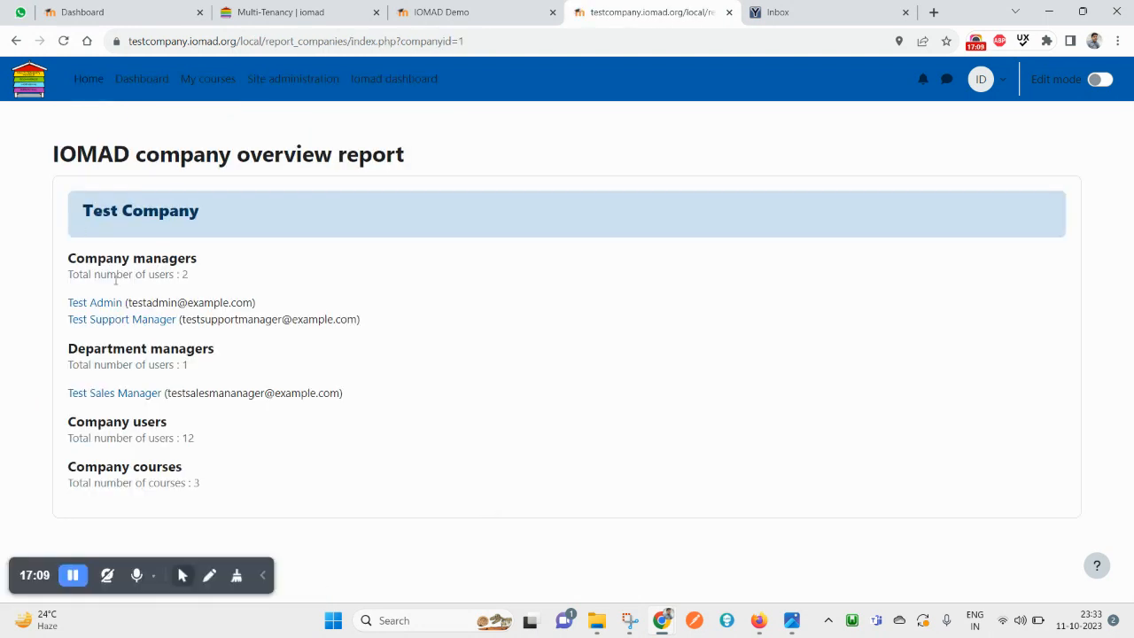
pyautogui.tripleClick(127, 271)
pyautogui.click(145, 348)
pyautogui.tripleClick(145, 348)
pyautogui.tripleClick(152, 437)
pyautogui.doubleClick(148, 466)
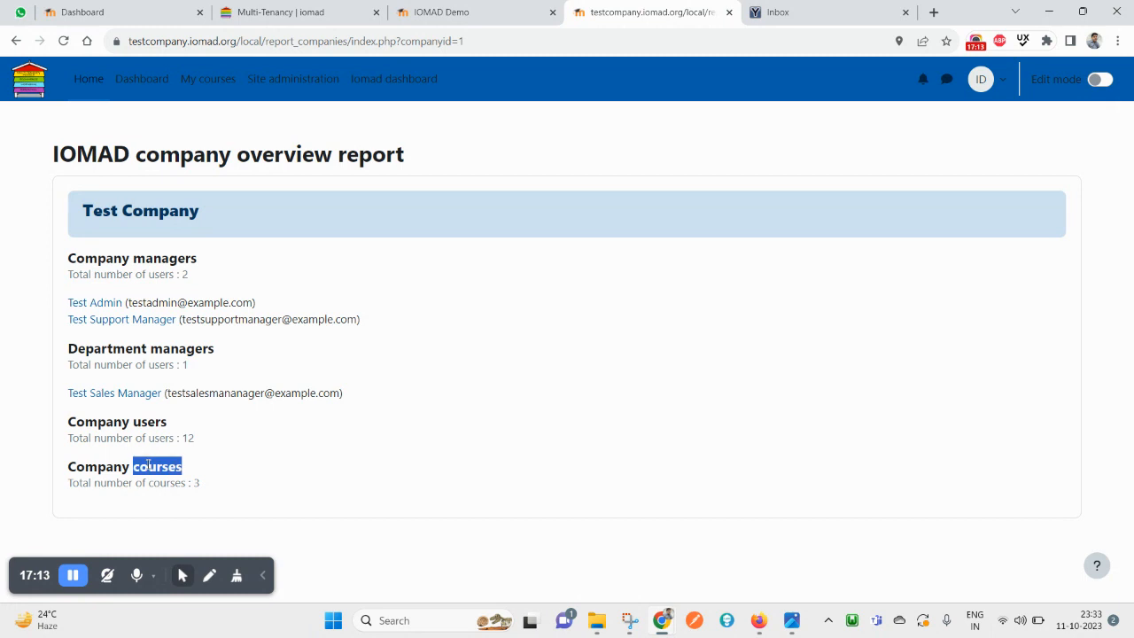
pyautogui.tripleClick(148, 466)
pyautogui.moveTo(267, 488); pyautogui.dragTo(60, 265)
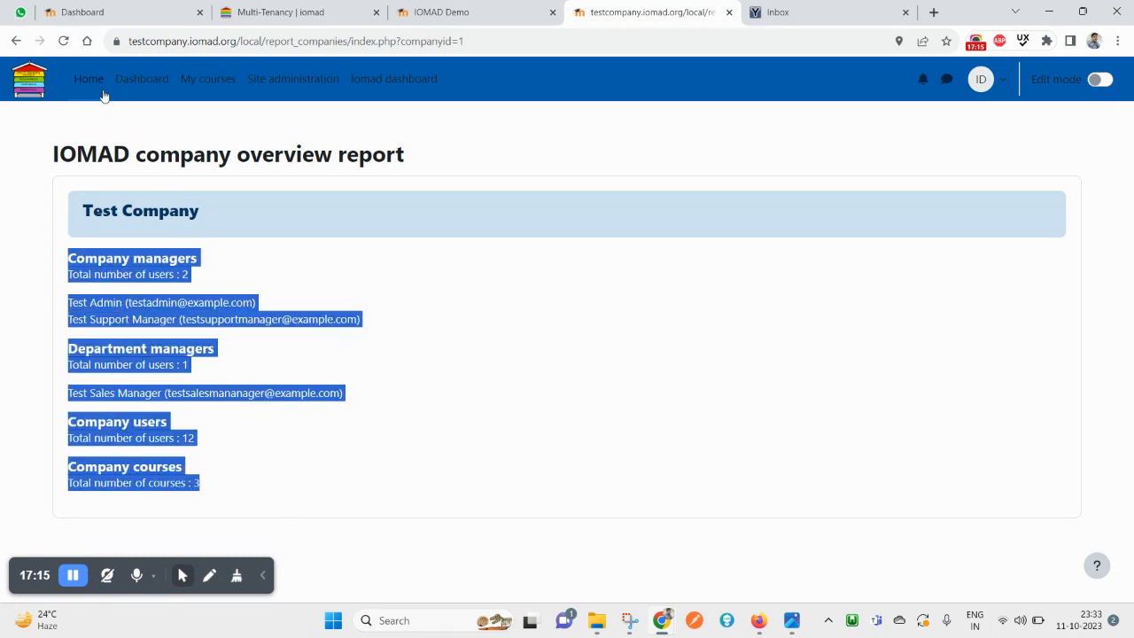
pyautogui.click(15, 41)
pyautogui.scroll(2, 425, 416)
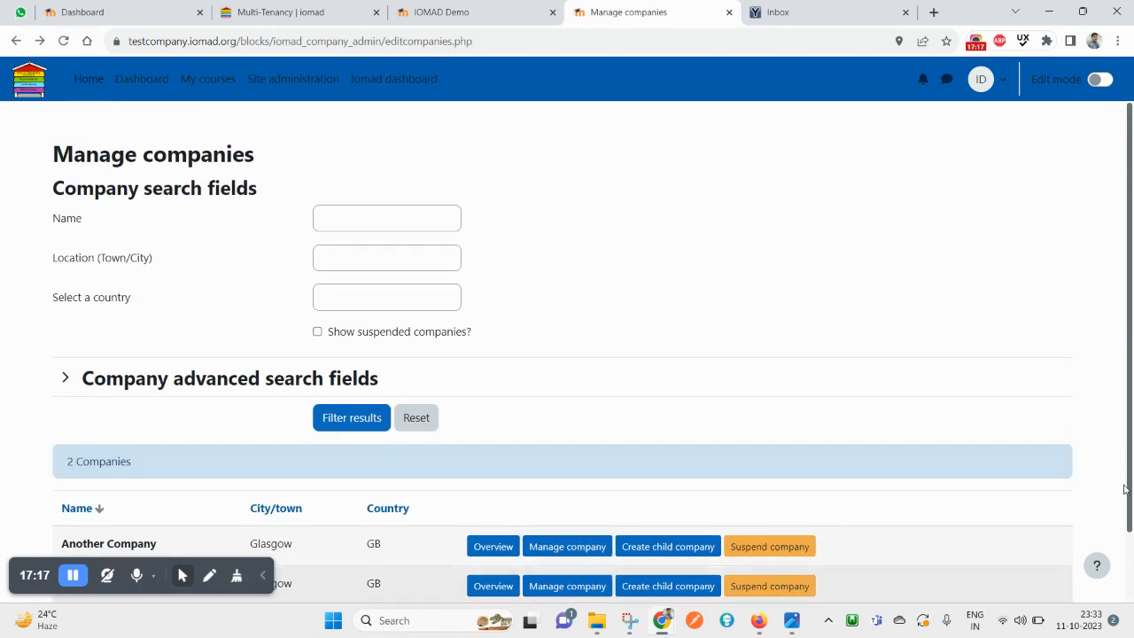
pyautogui.hotkey('ctrl', 'shift', 'Tab')
pyautogui.hotkey('ctrl', 'shift', 'Tab')
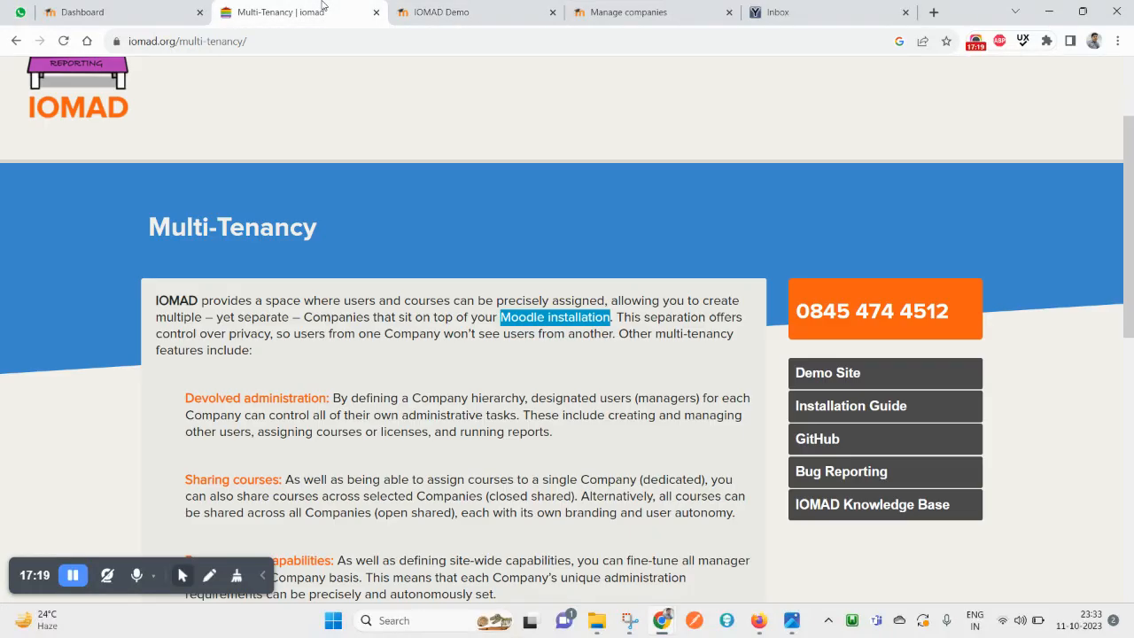
pyautogui.scroll(-5, 305, 372)
pyautogui.scroll(4, 309, 369)
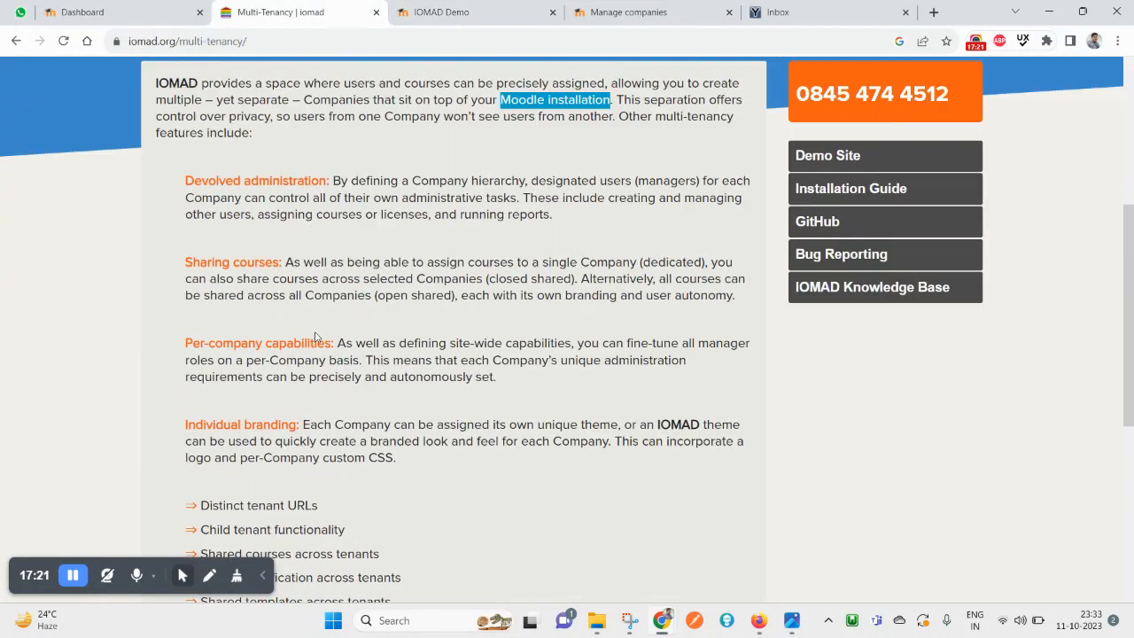
pyautogui.hotkey('ctrl', 'Tab')
pyautogui.hotkey('ctrl', 'Tab')
pyautogui.scroll(-1, 478, 271)
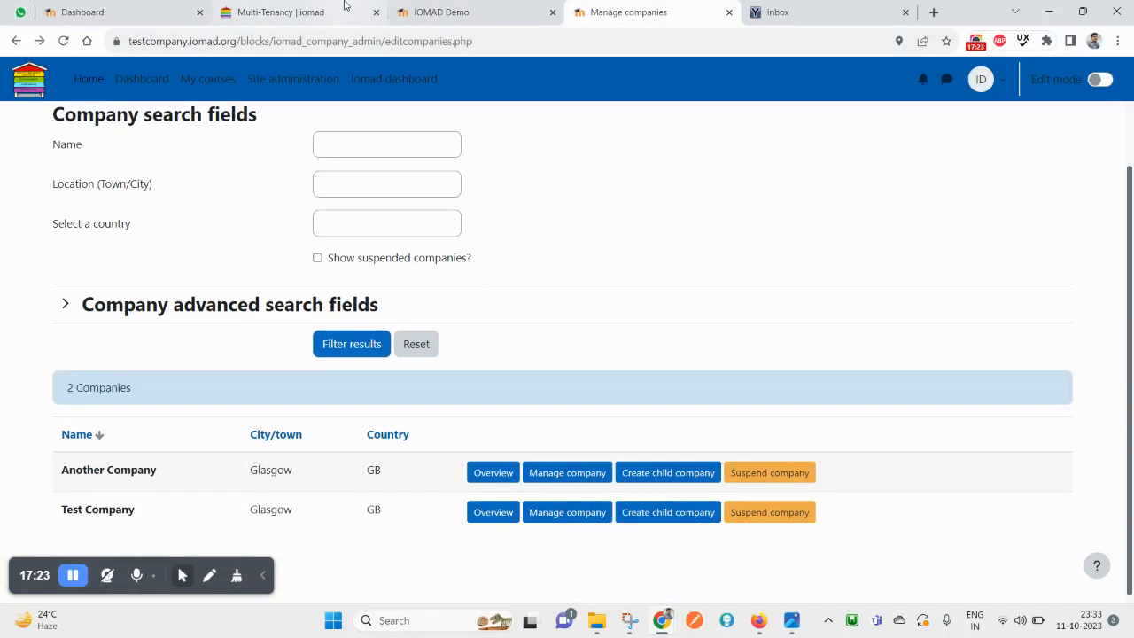
# Scroll the Manage companies list of Another Company and Test Company, then return to the Iomad dashboard
pyautogui.moveTo(343, 5)
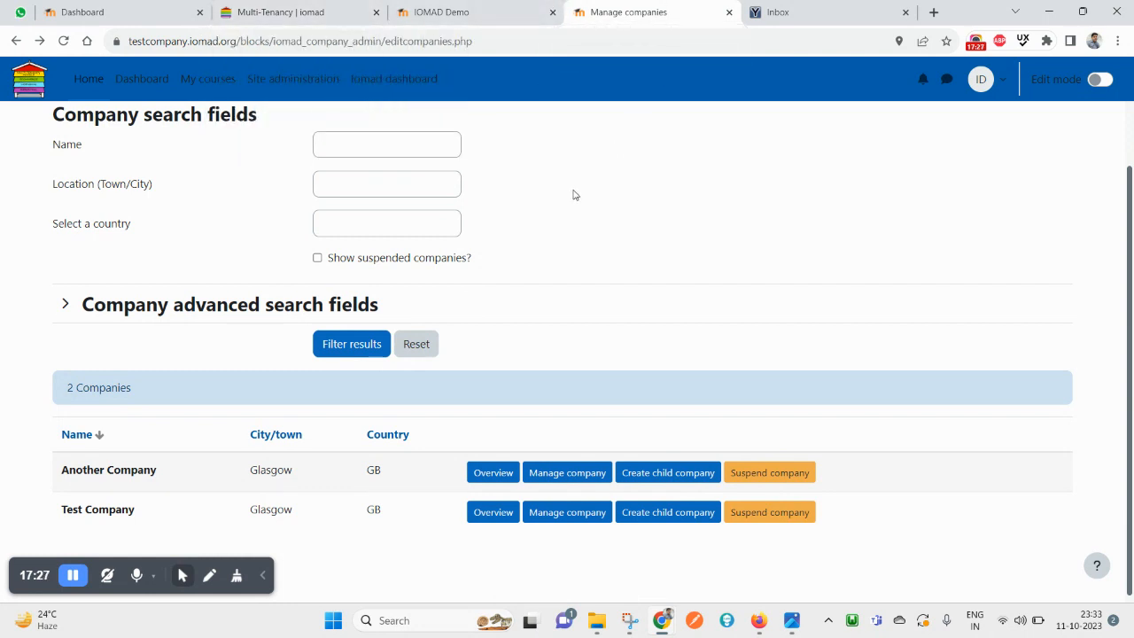
pyautogui.scroll(1, 559, 383)
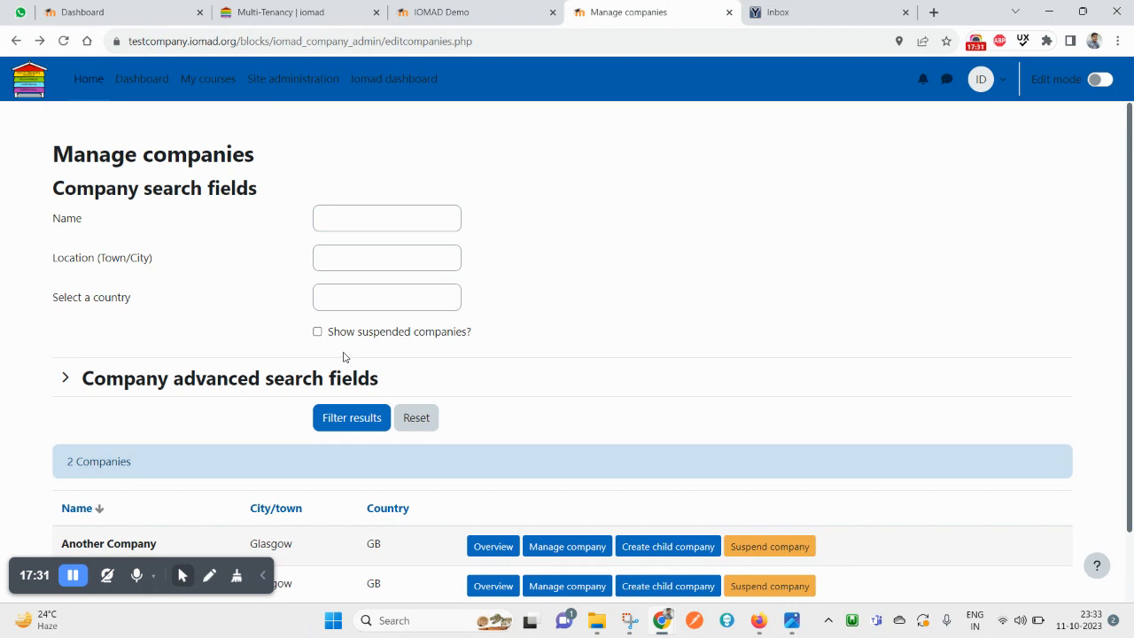
pyautogui.scroll(-1, 345, 357)
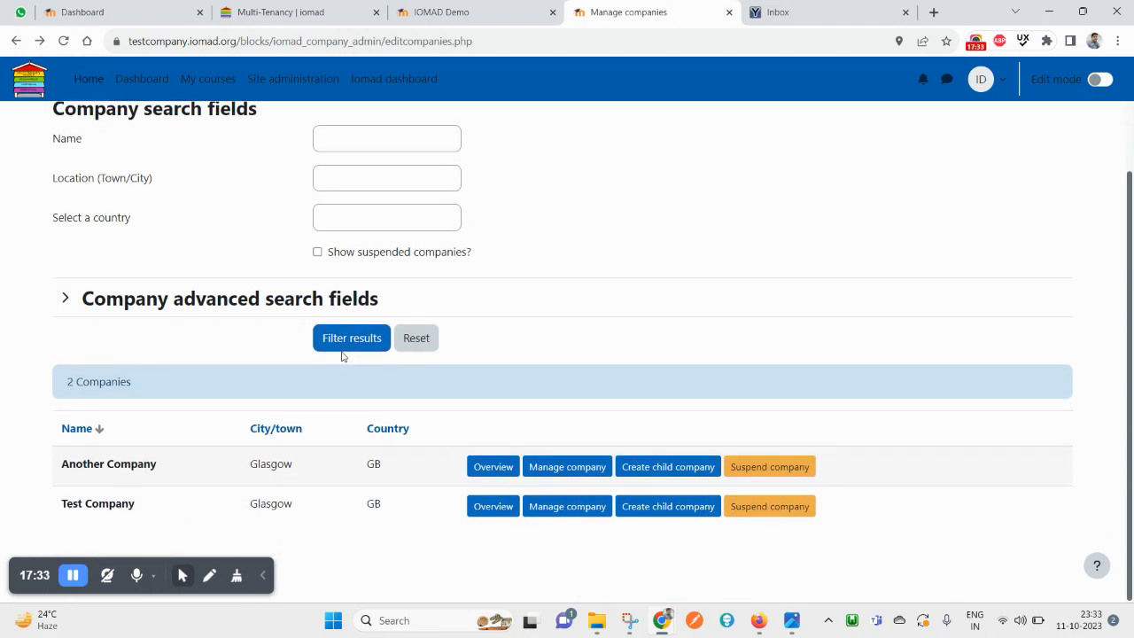
pyautogui.scroll(1, 350, 350)
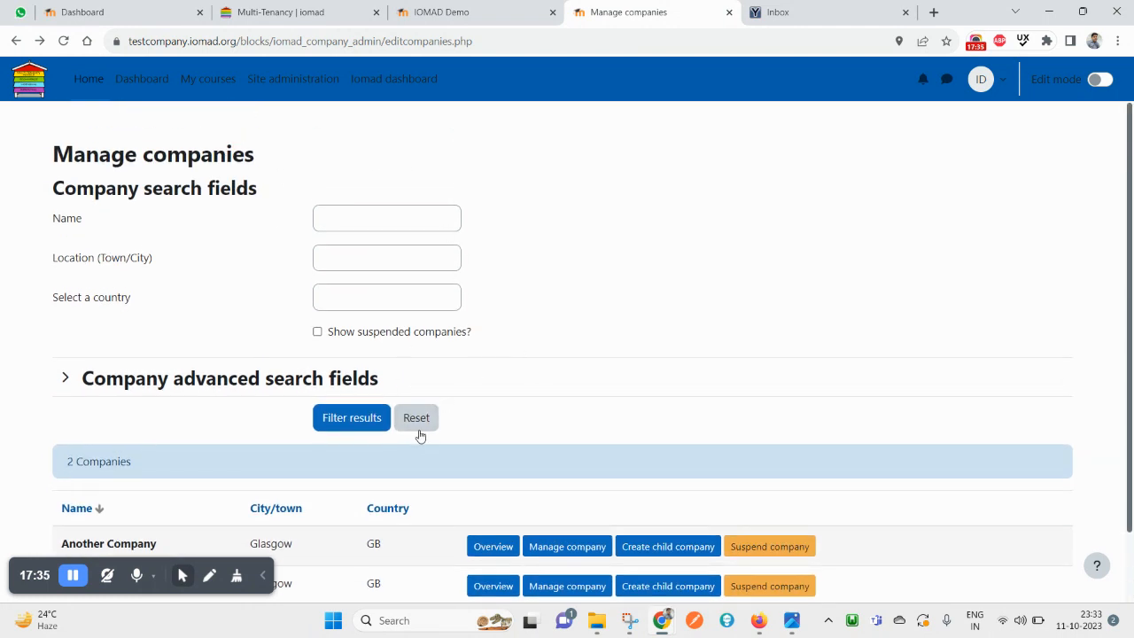
pyautogui.scroll(-1, 399, 497)
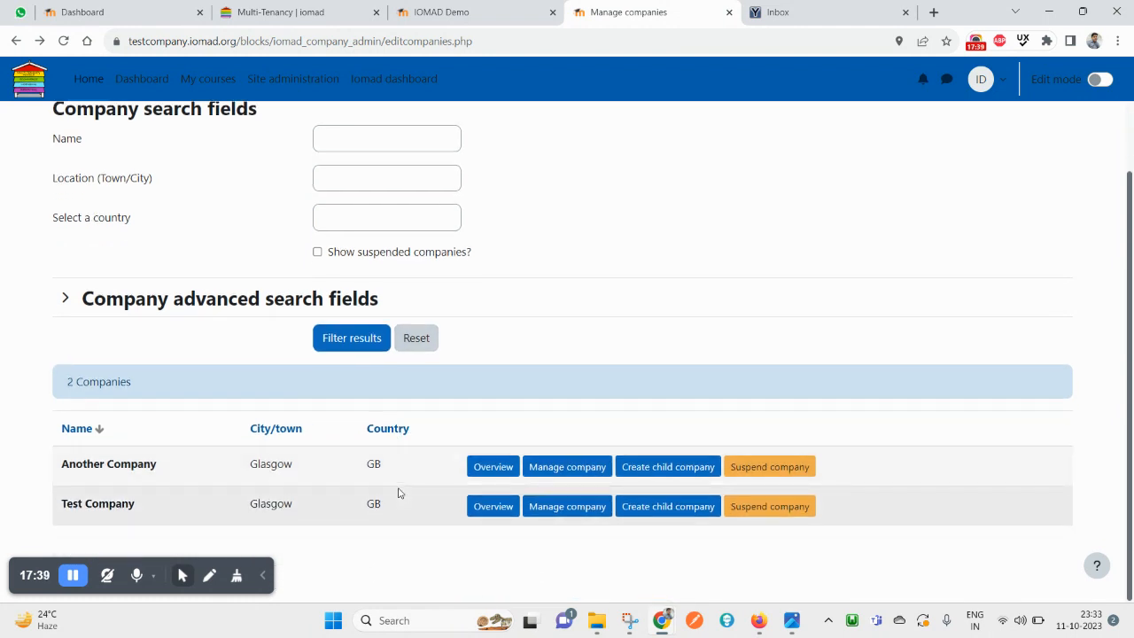
pyautogui.scroll(2, 511, 508)
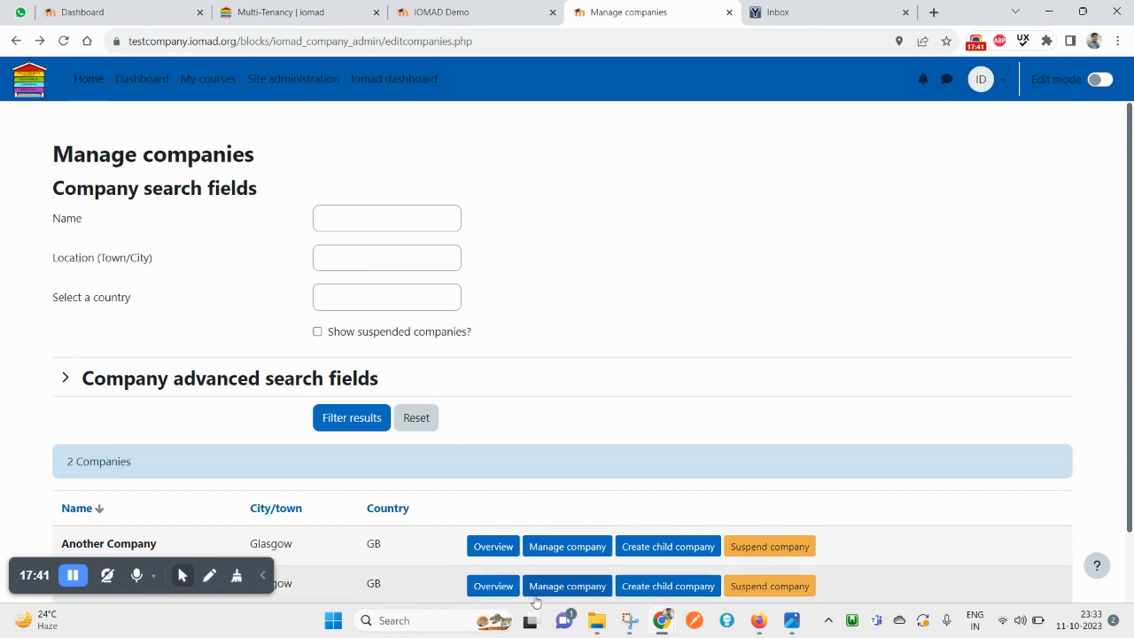
pyautogui.click(374, 88)
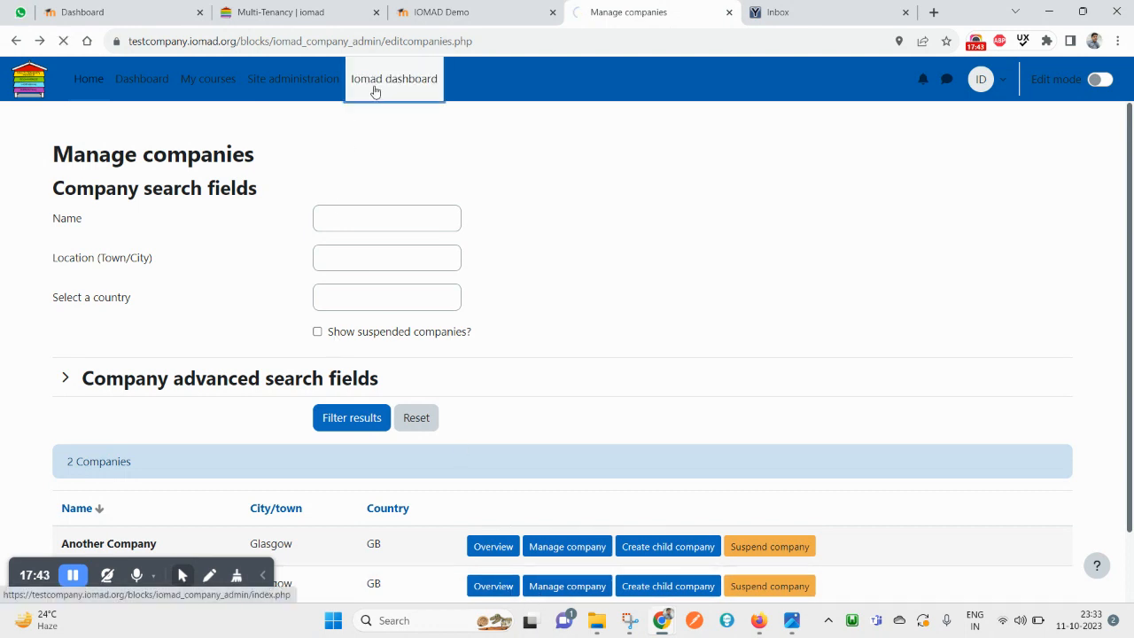
# Open the Create user form from the dashboard's user management options
pyautogui.click(176, 282)
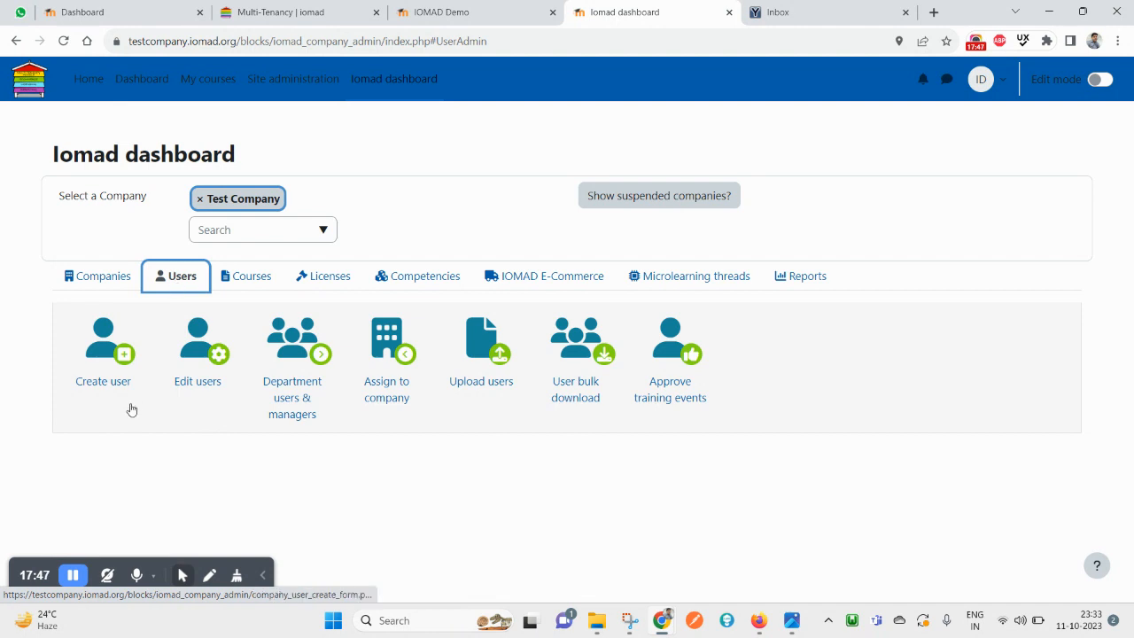
pyautogui.click(104, 357)
pyautogui.scroll(-3, 407, 401)
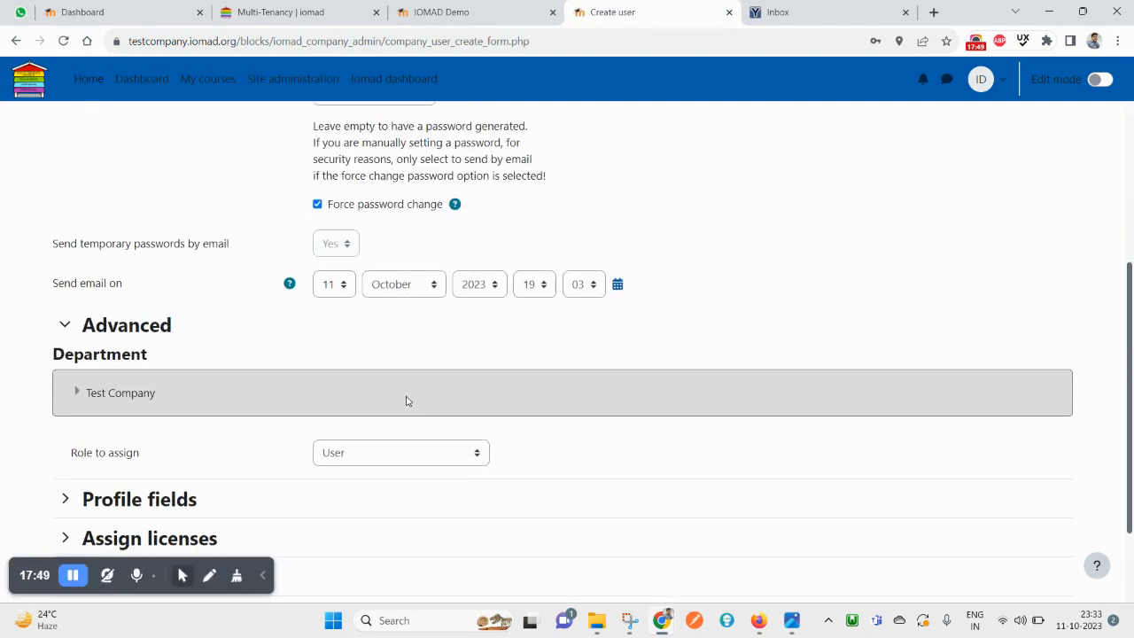
pyautogui.scroll(-2, 407, 401)
# Review the roles listed in the Role to assign dropdown, currently set to User
pyautogui.click(352, 334)
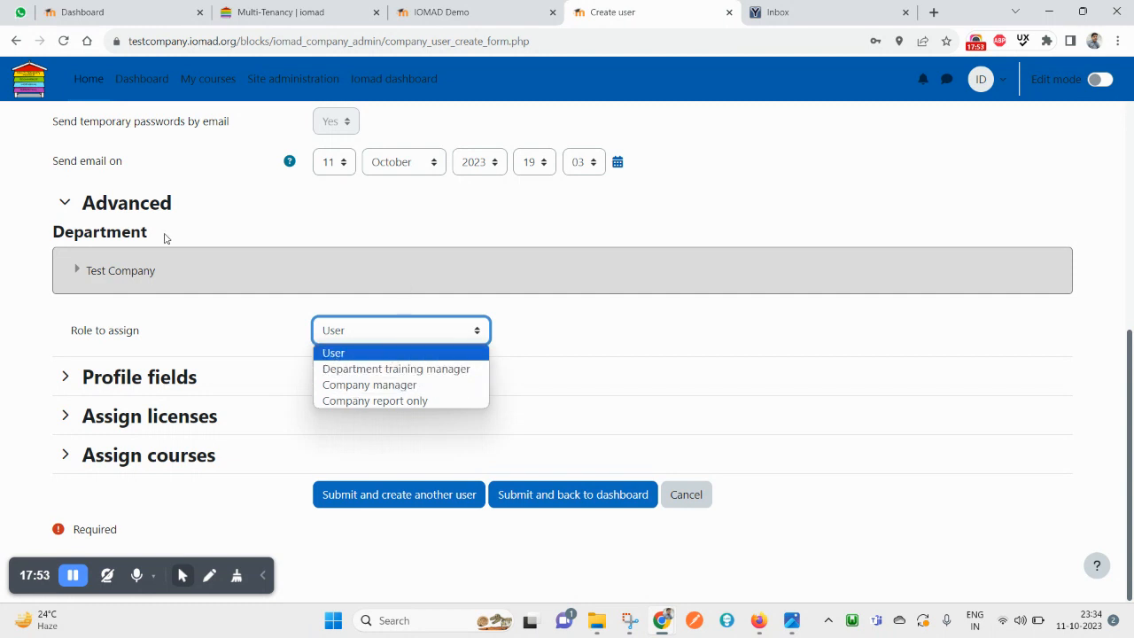
pyautogui.scroll(5, 410, 312)
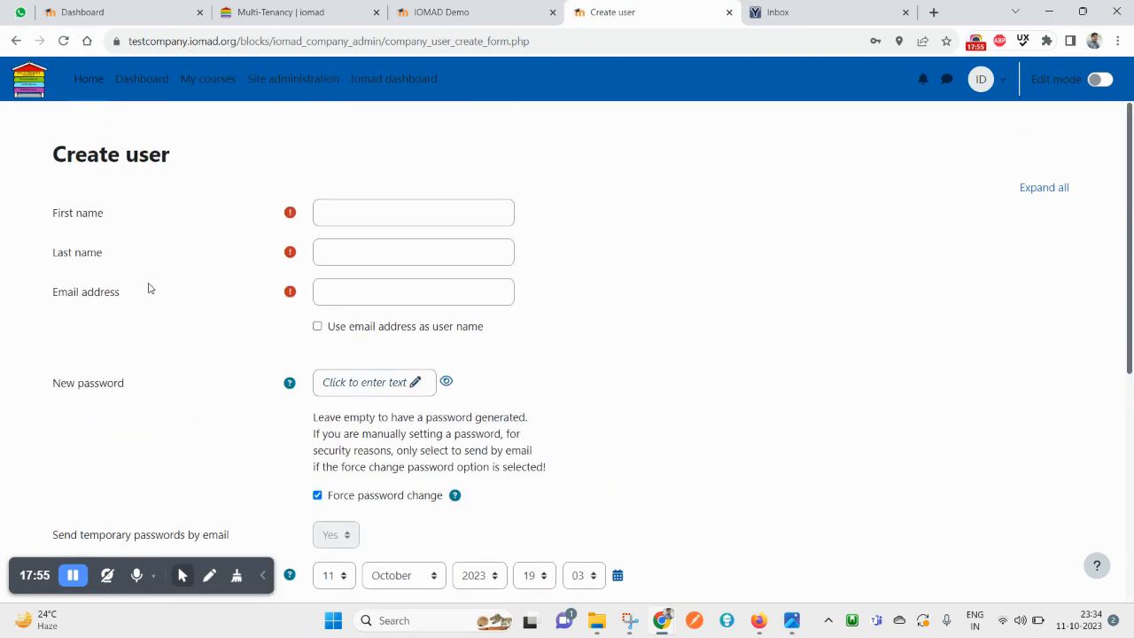
pyautogui.scroll(-5, 372, 476)
pyautogui.click(398, 335)
pyautogui.scroll(4, 329, 238)
pyautogui.scroll(-5, 222, 323)
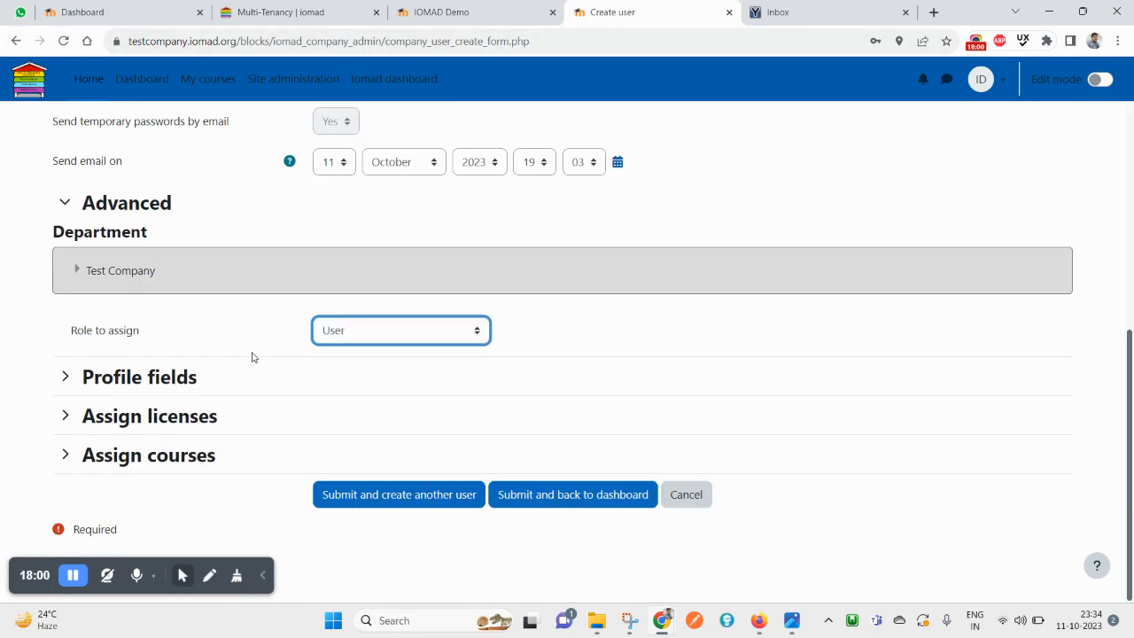
# Explore the Test Company department tree down to Sales, pick Iomad Sales, then collapse the tree
pyautogui.click(76, 270)
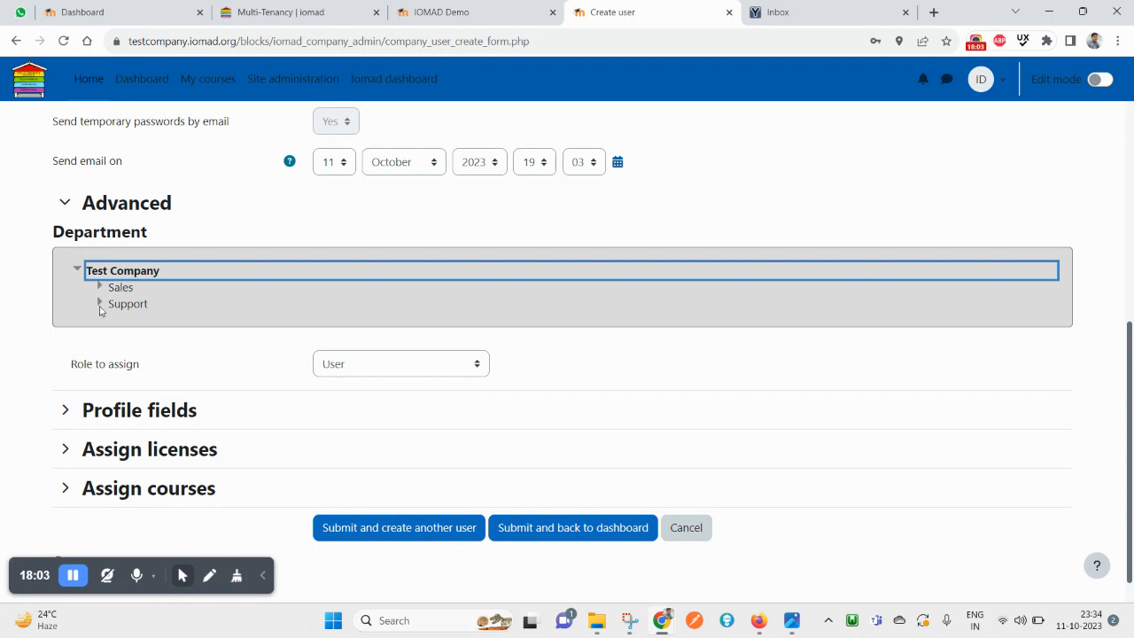
pyautogui.click(100, 288)
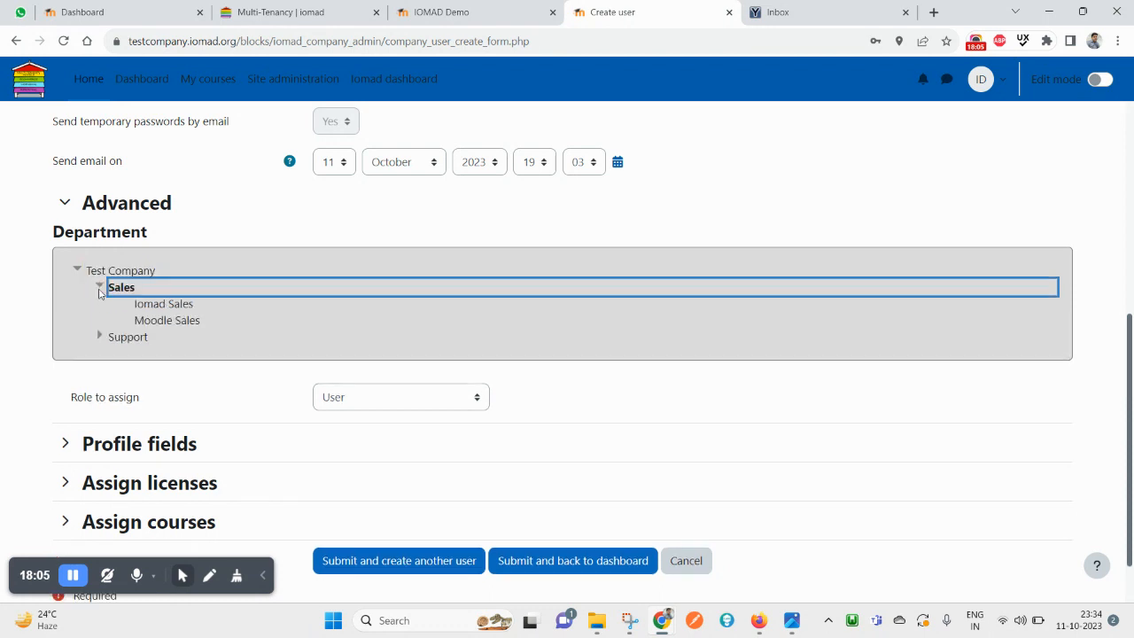
pyautogui.click(159, 304)
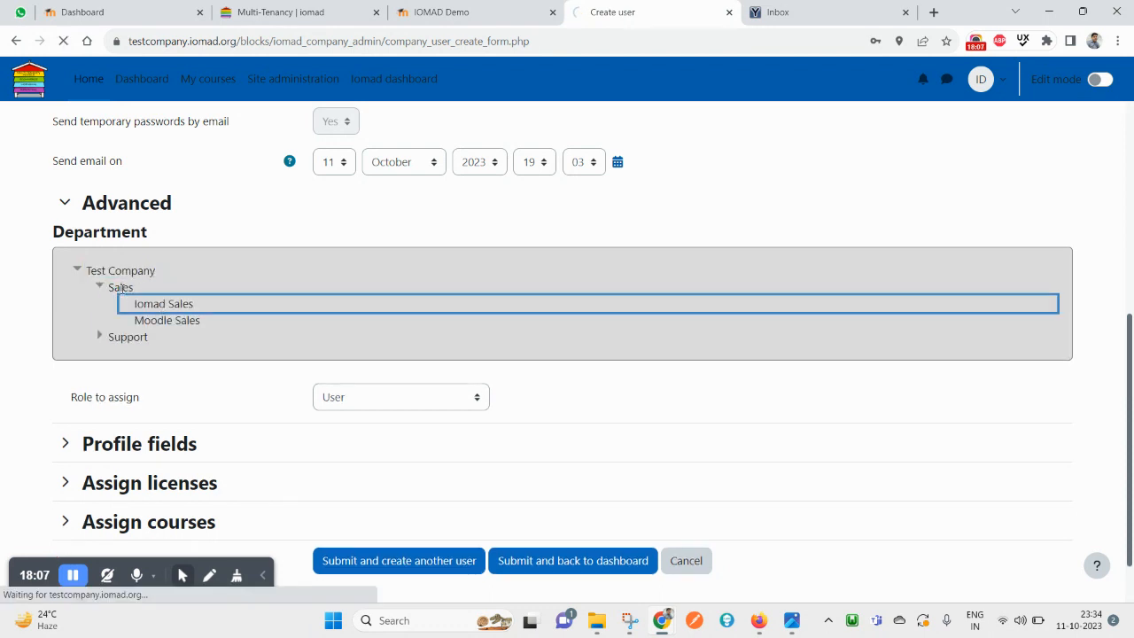
pyautogui.click(80, 273)
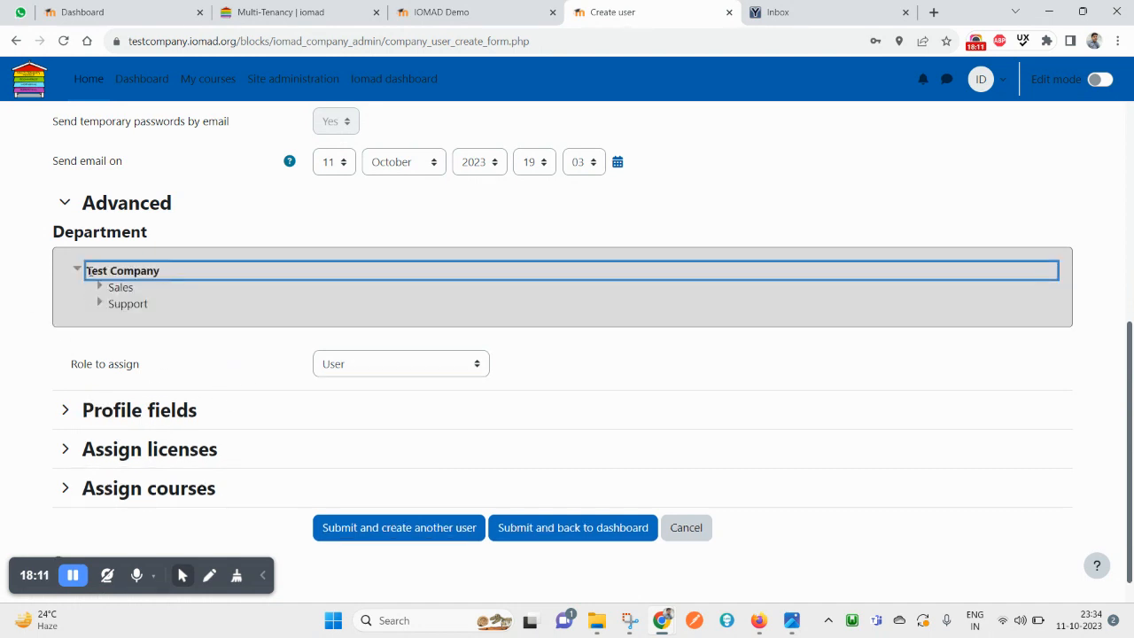
pyautogui.click(78, 270)
# Set Role to assign to Department training manager
pyautogui.click(390, 335)
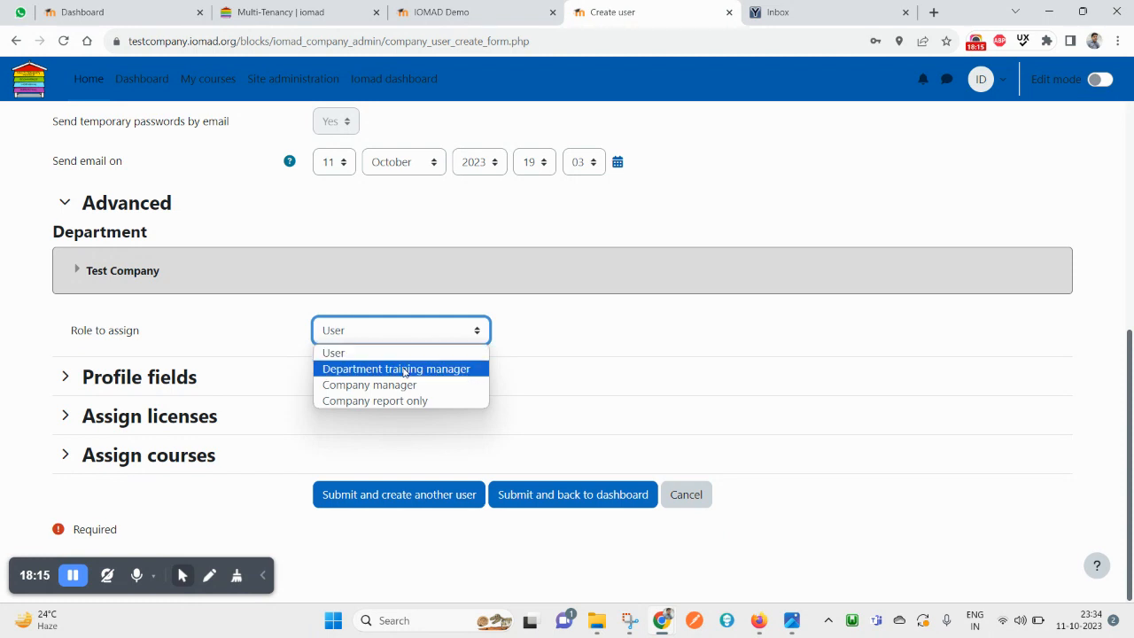
pyautogui.click(403, 369)
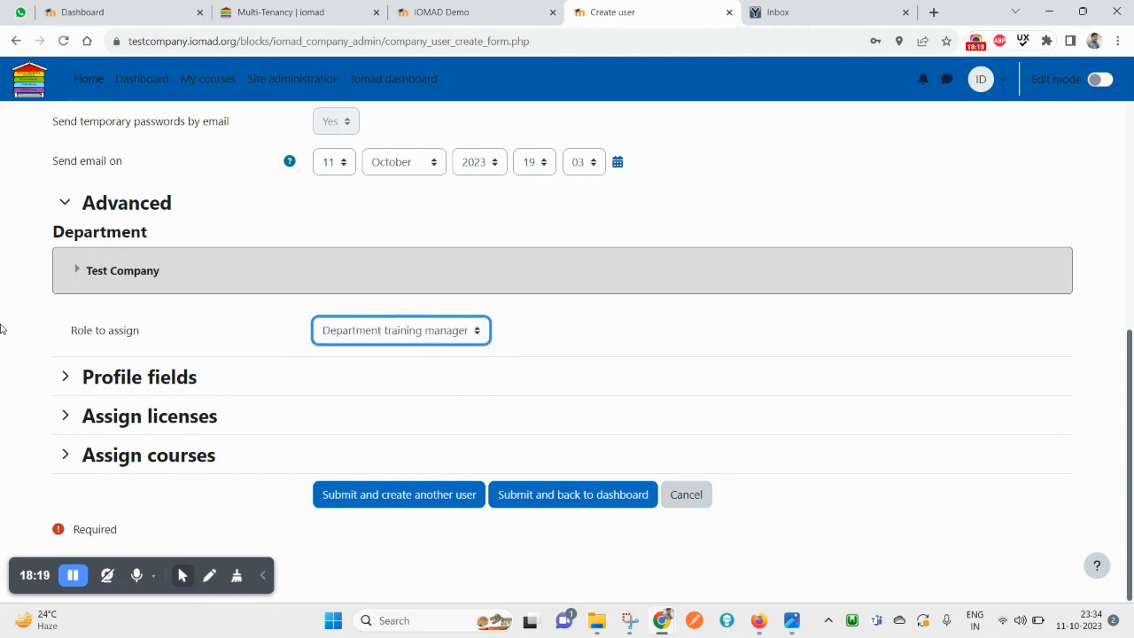
pyautogui.scroll(5, 561, 505)
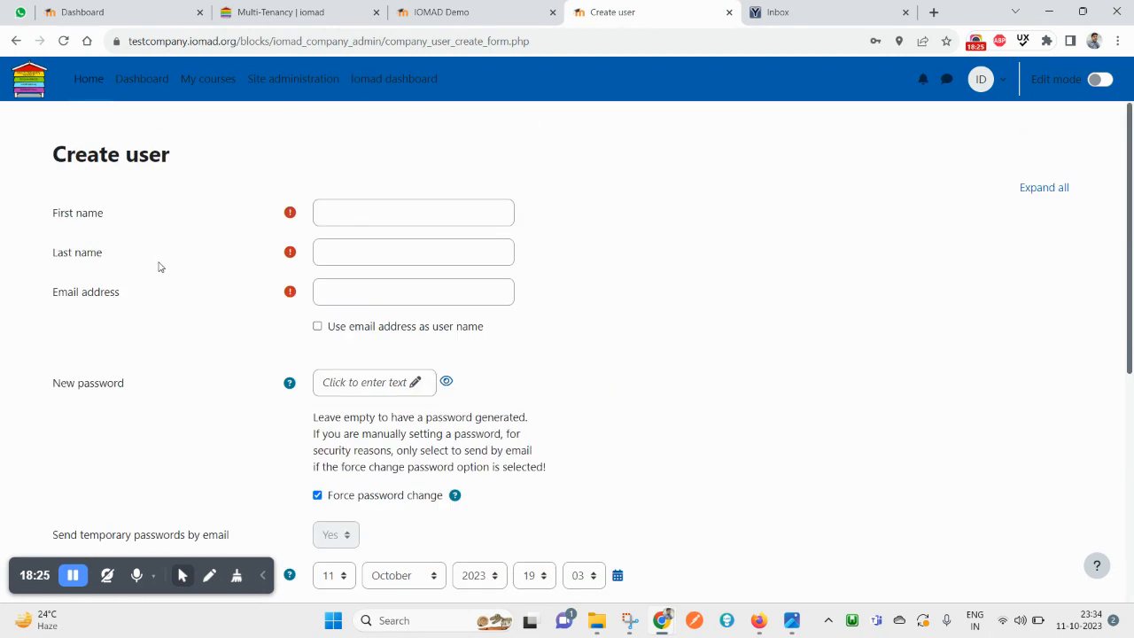
# Go back to reload a blank Create user form and scroll down to its Advanced section
pyautogui.click(15, 44)
pyautogui.scroll(-5, 296, 361)
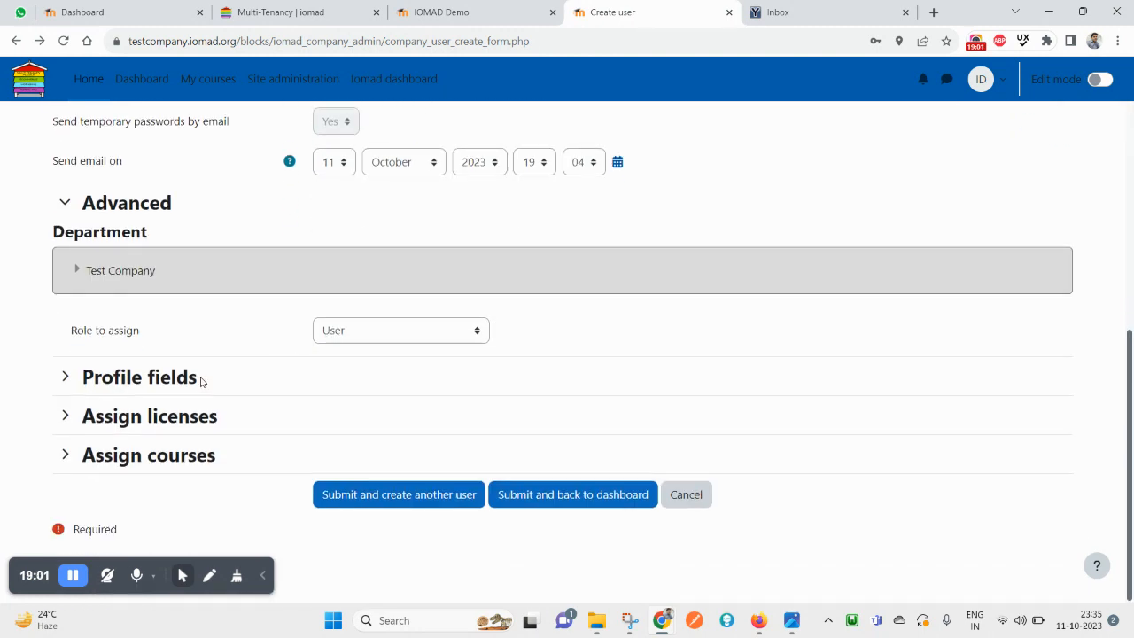